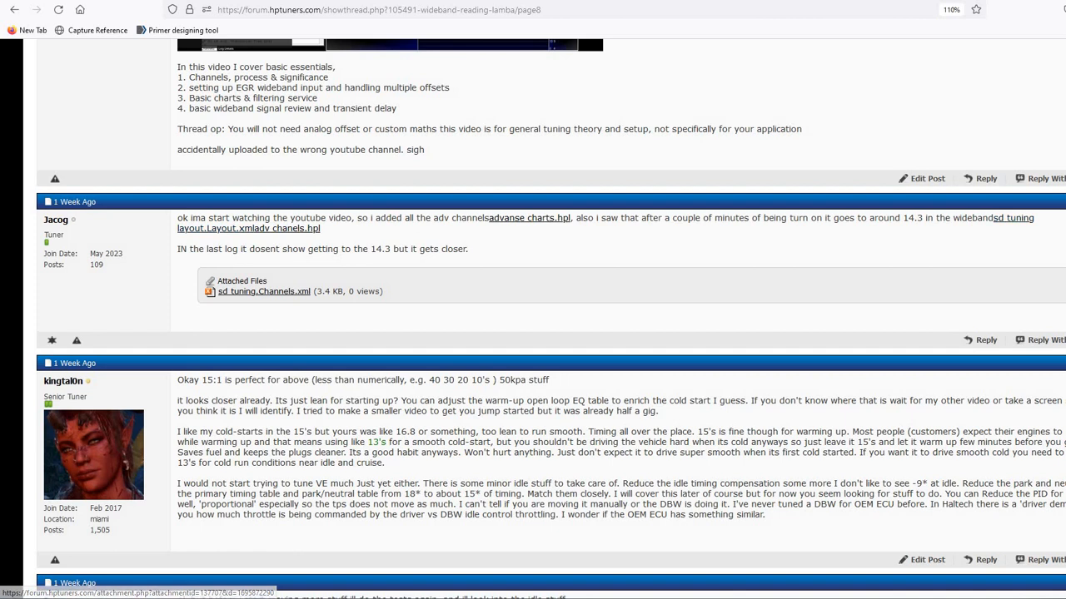
Switch to VCM Scanner and set the second AFR graph's decimals to 1 in the graph layout.
click(291, 597)
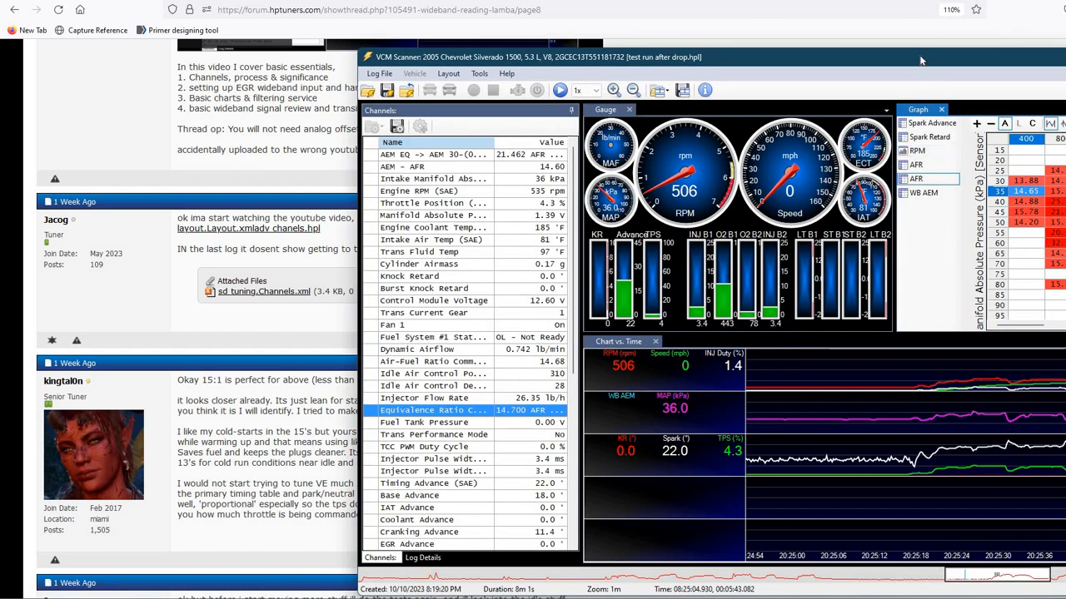
drag(890, 60, 706, 58)
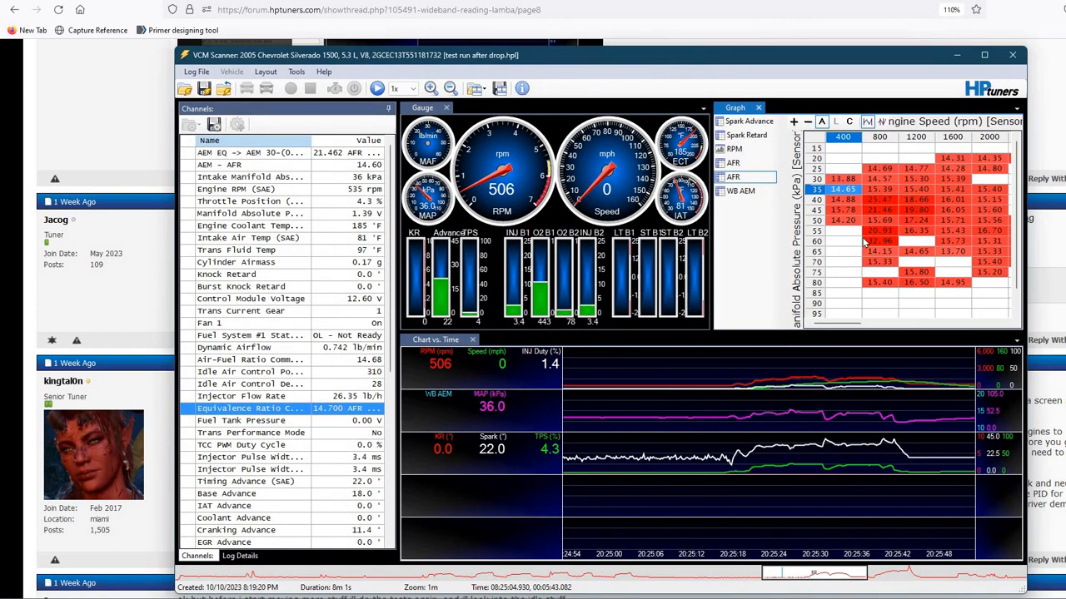
right_click(749, 219)
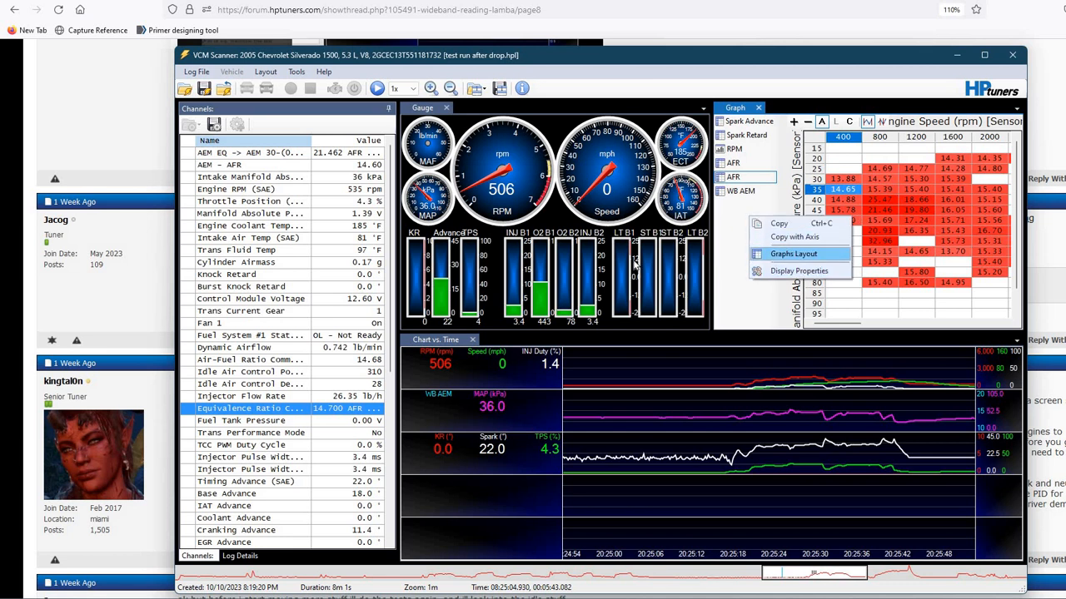
click(795, 253)
click(69, 101)
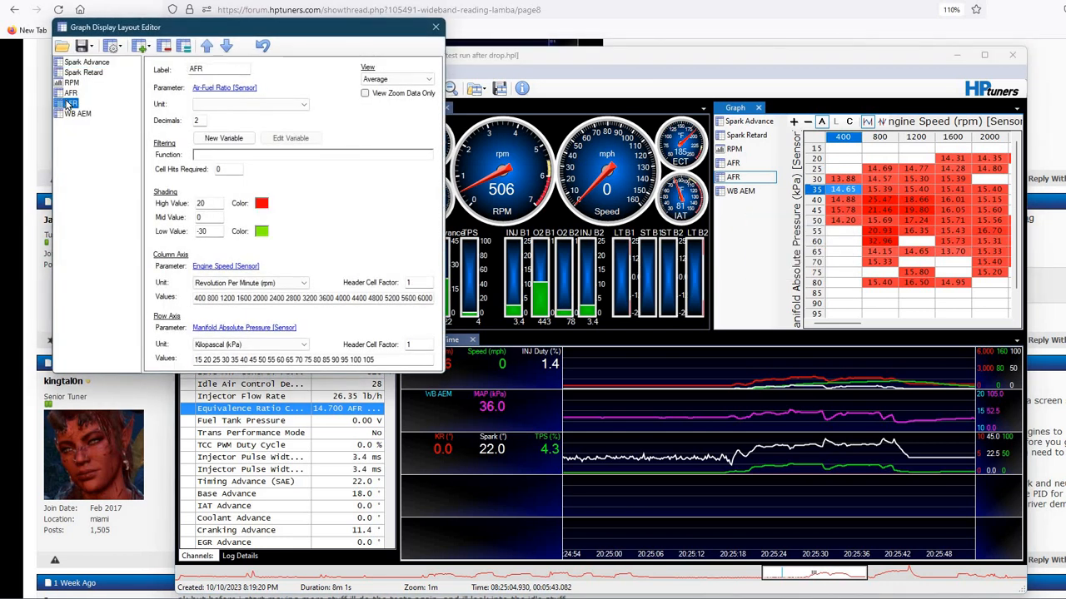
click(68, 94)
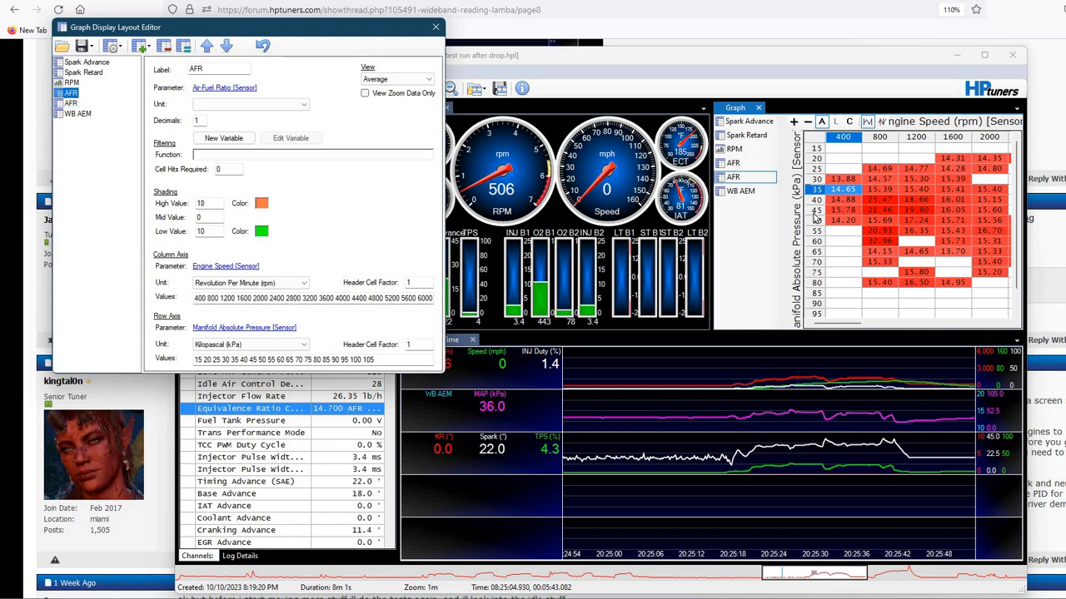
click(72, 104)
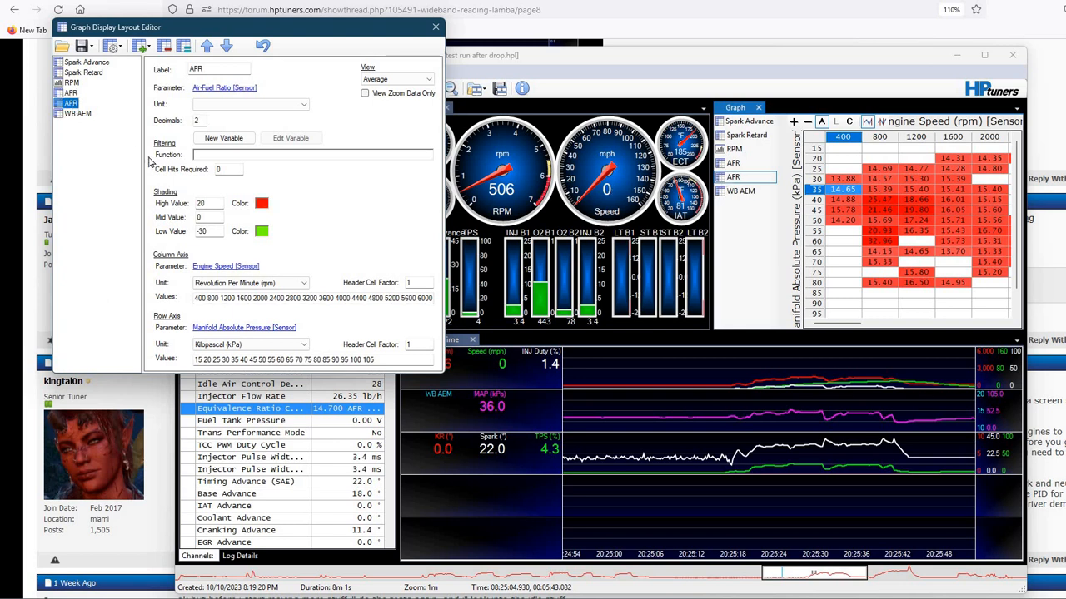
drag(203, 120, 154, 120)
text(1)
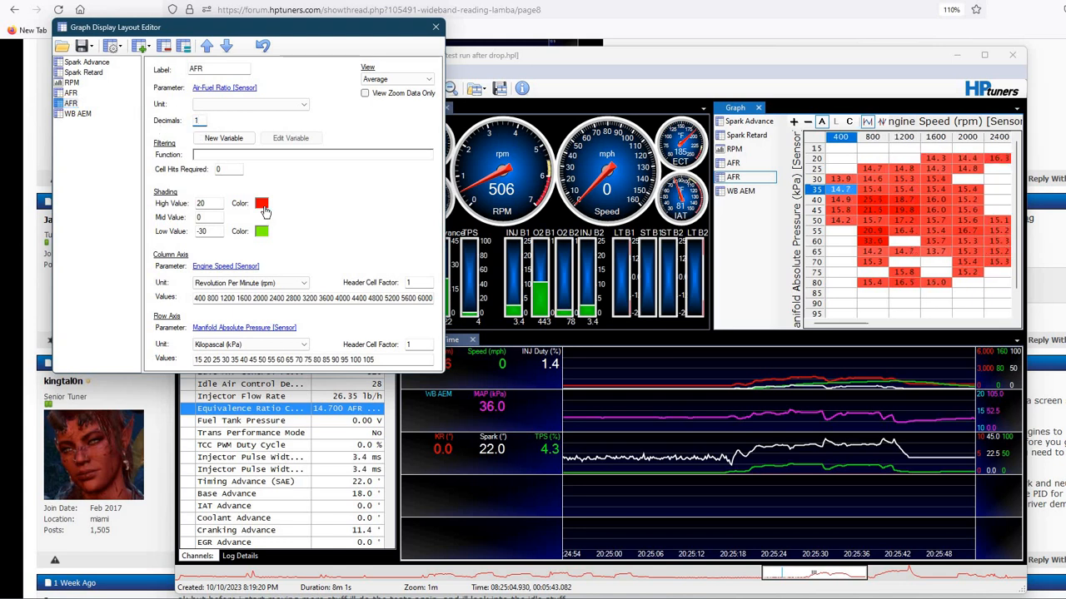
Set the AFR graph's low shading value to 10 and close the graph layout editor.
mouse_move(212, 203)
mouse_down()
mouse_move(188, 203)
mouse_move(170, 232)
mouse_move(155, 232)
mouse_up()
text(10)
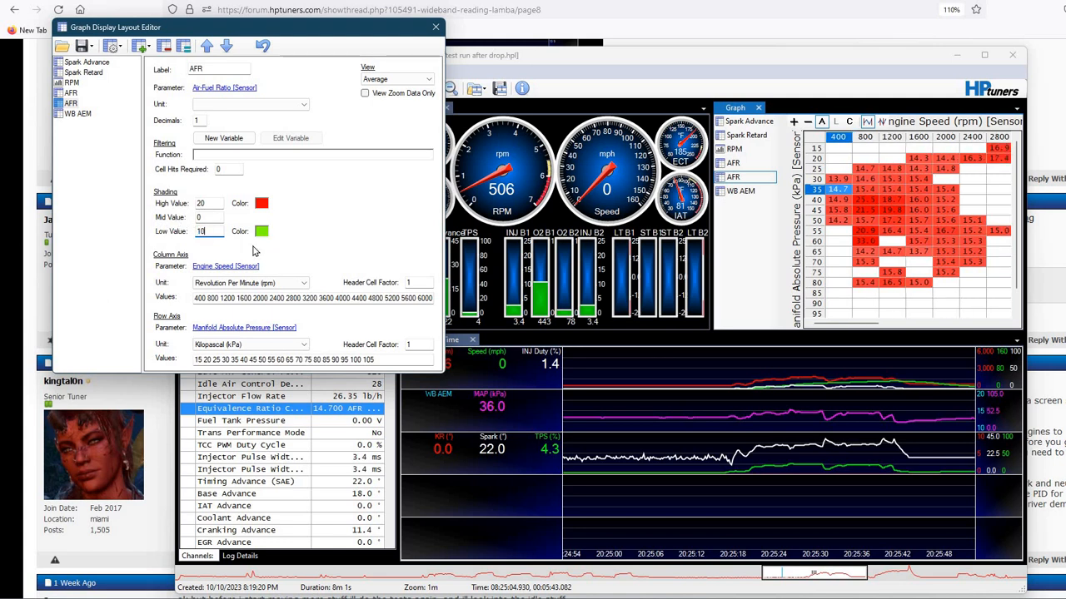
click(213, 217)
drag(201, 204, 176, 208)
click(434, 26)
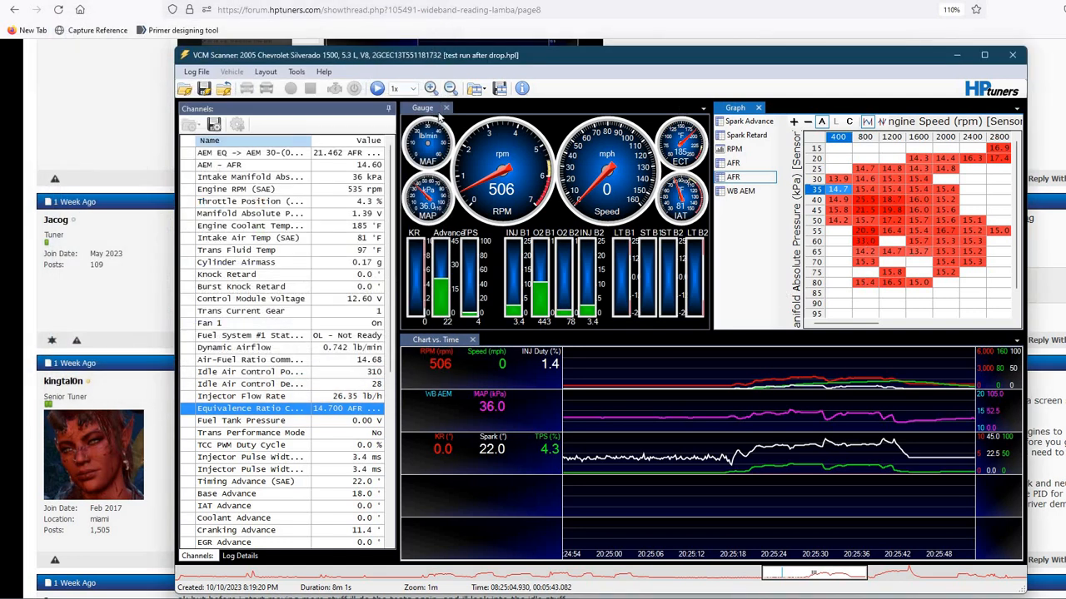
Close the Gauge pane and place the chart's time cursor at about 20:25:18.
click(445, 108)
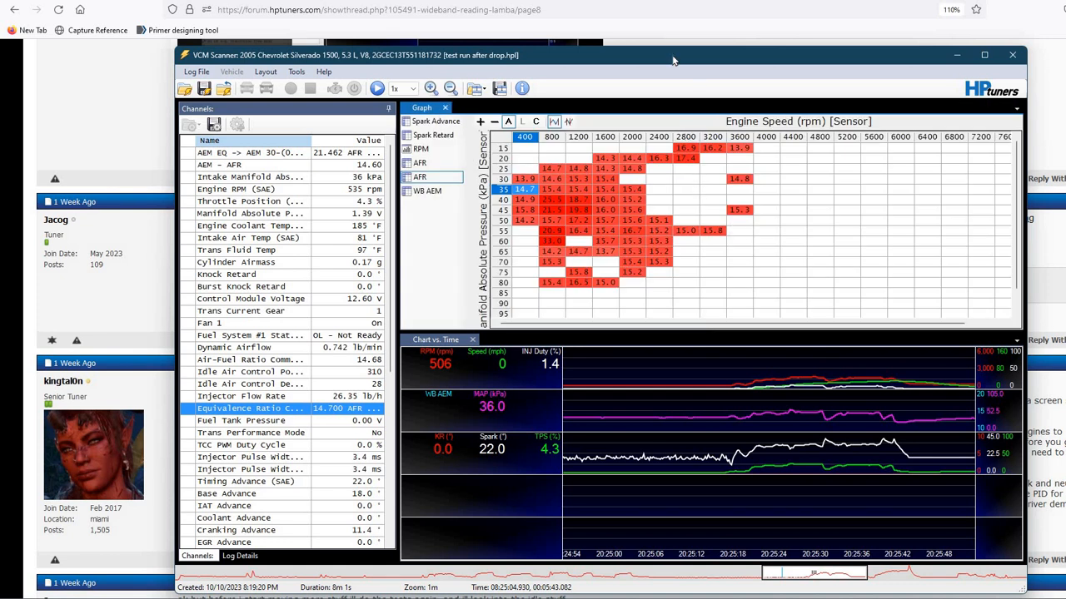
drag(733, 56, 821, 56)
drag(676, 506, 828, 478)
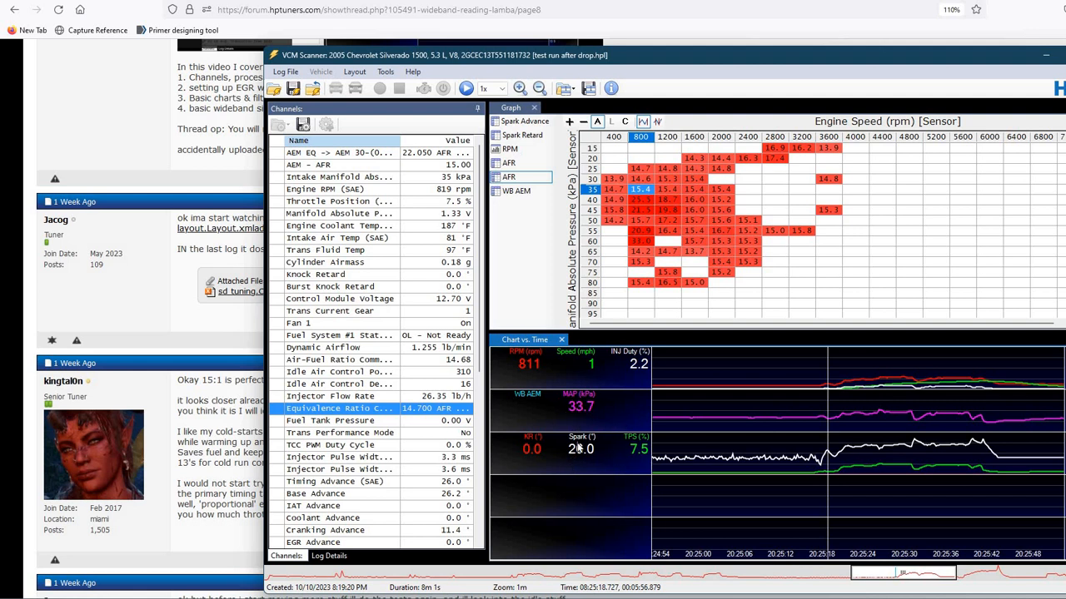
Replace the WB AEM parameter in Group 2 of the time chart with Air-Fuel Ratio [Sensor].
right_click(568, 475)
click(621, 492)
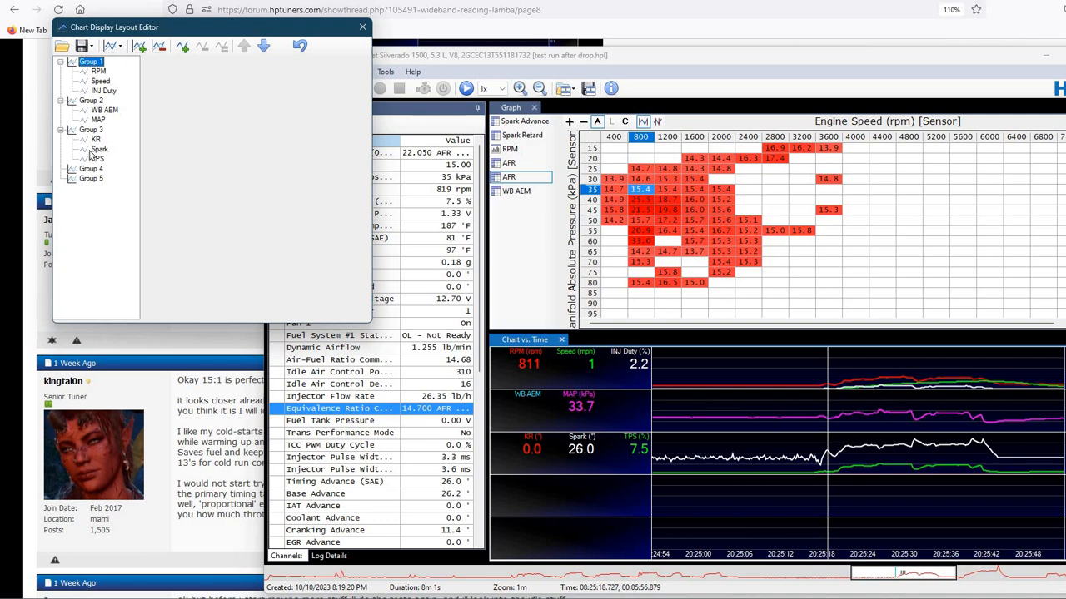
click(105, 113)
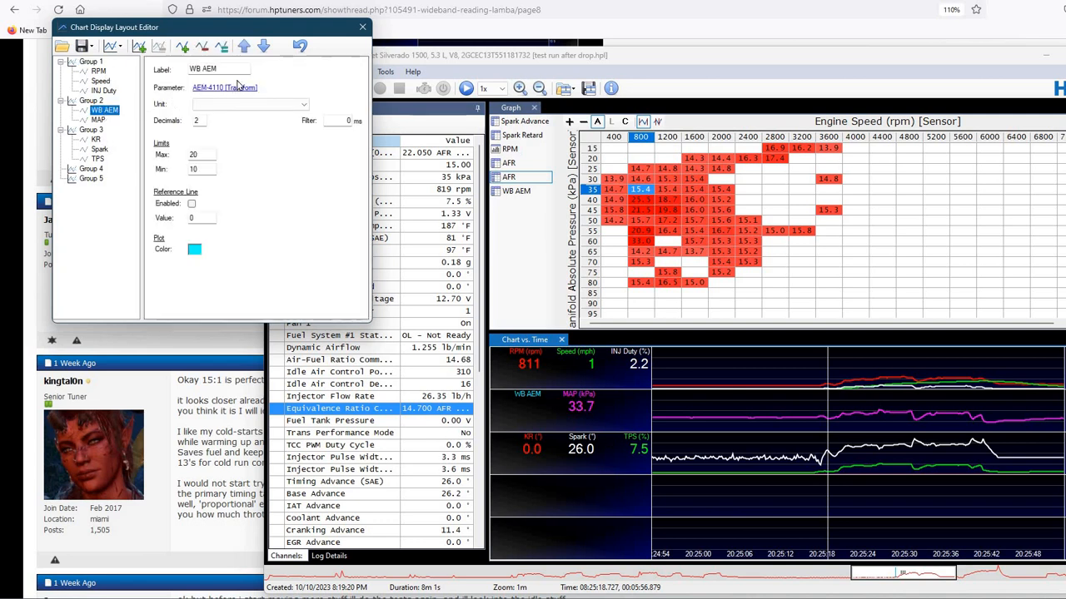
drag(200, 26, 344, 149)
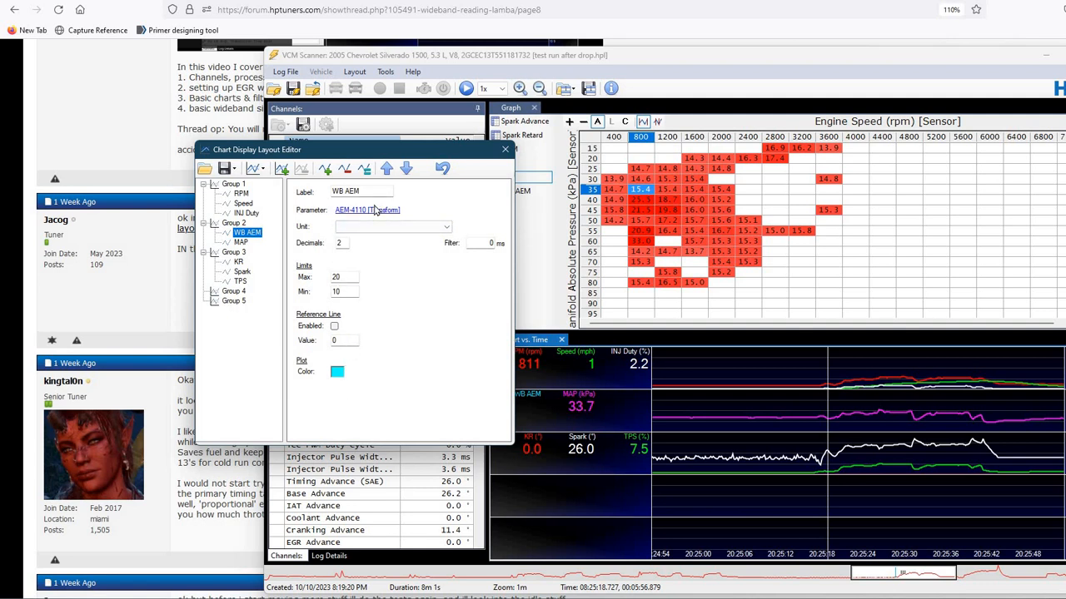
click(374, 210)
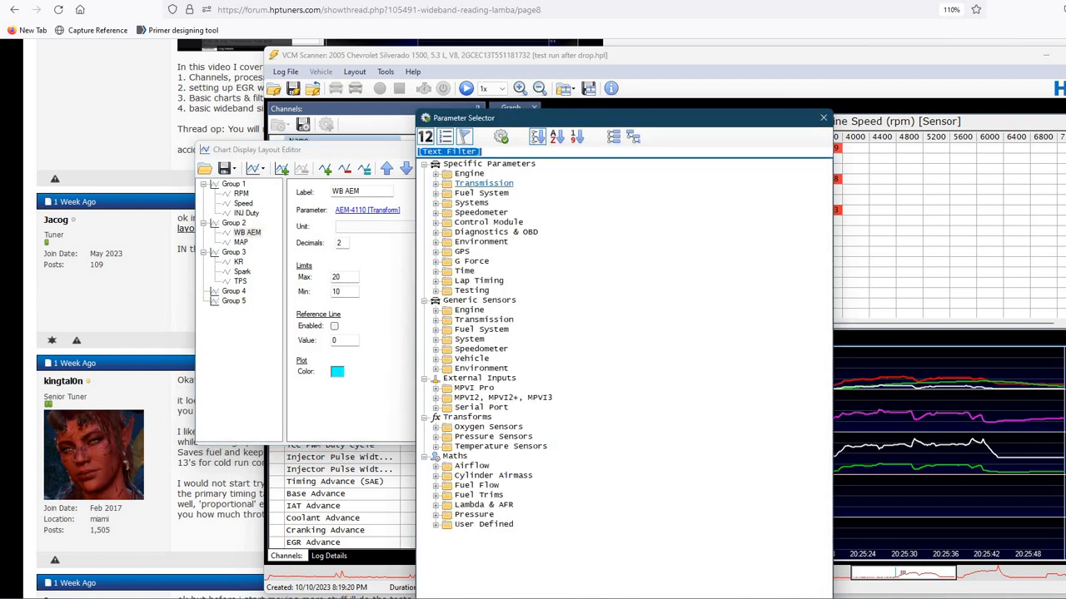
text(aem)
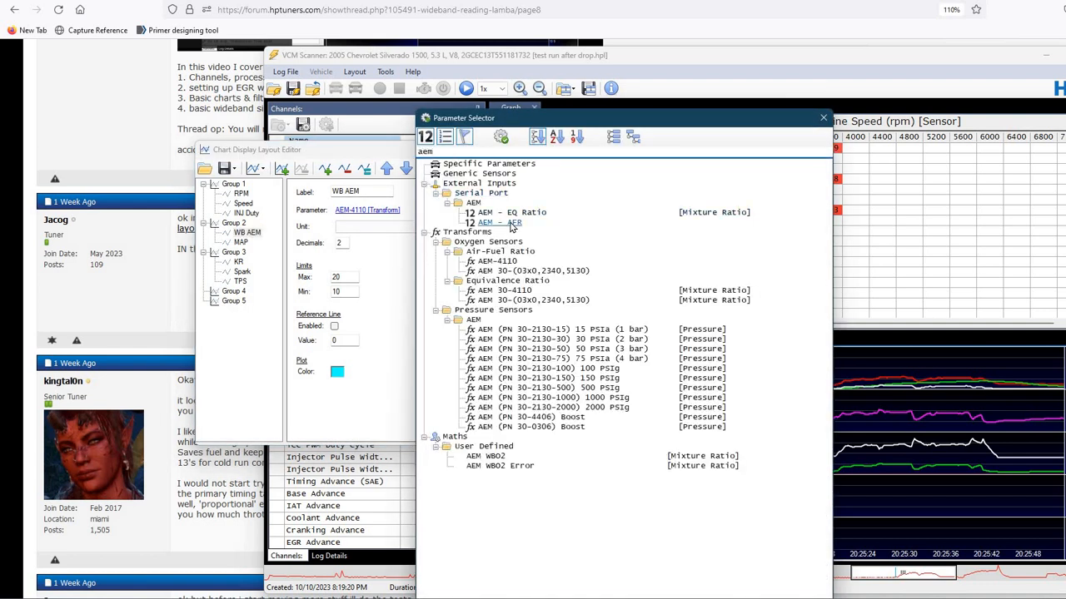
key(Return)
click(563, 543)
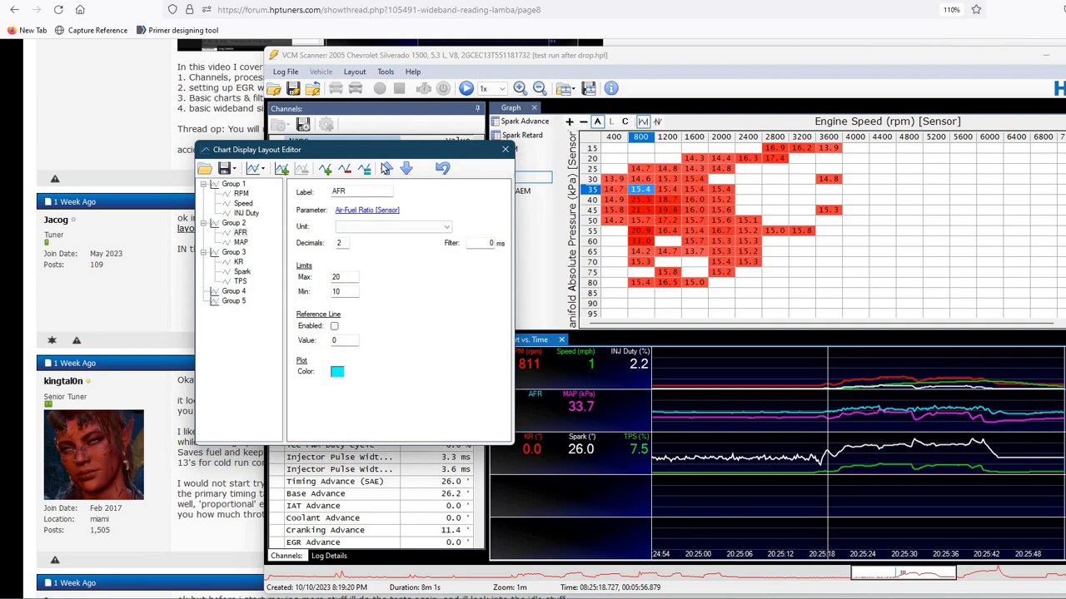
drag(389, 151, 350, 183)
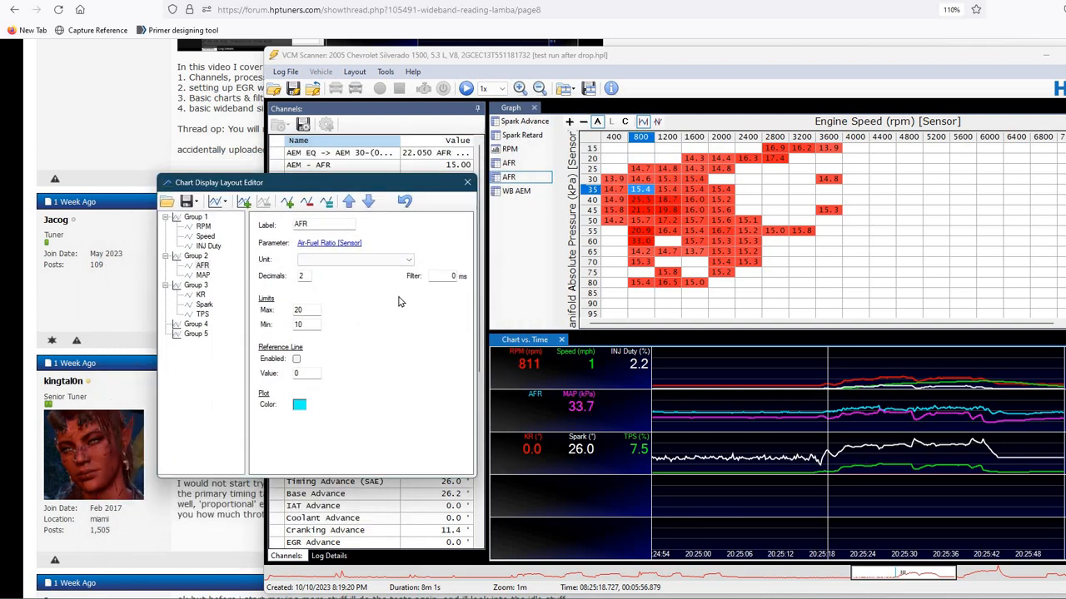
click(467, 182)
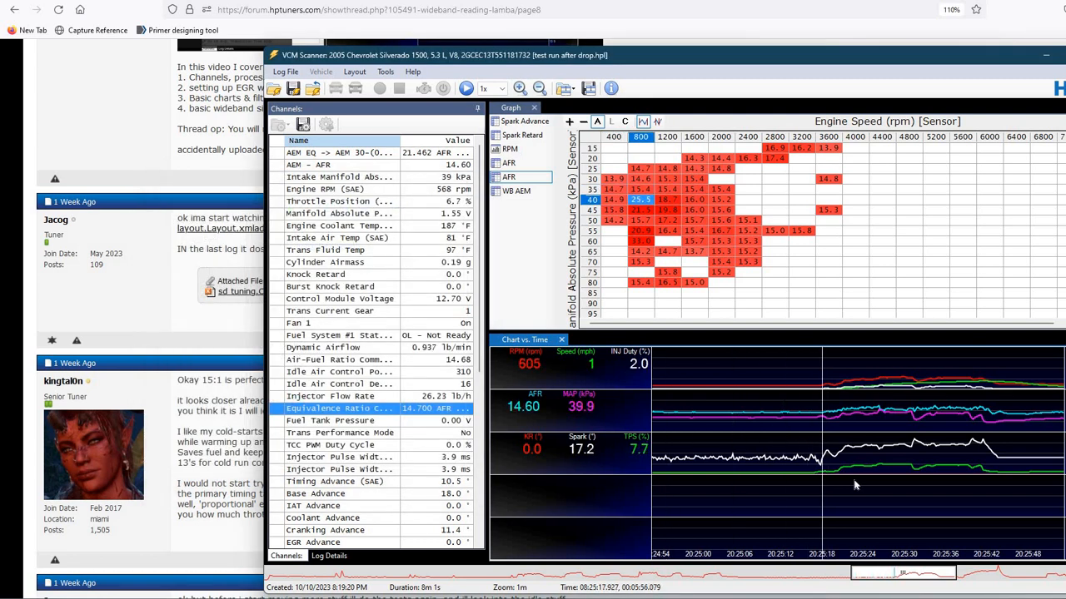
Examine the charted AFR around 20:25:10 to 20:25:18 and near 20:21:45, using a two-minute chart span.
key(Left)
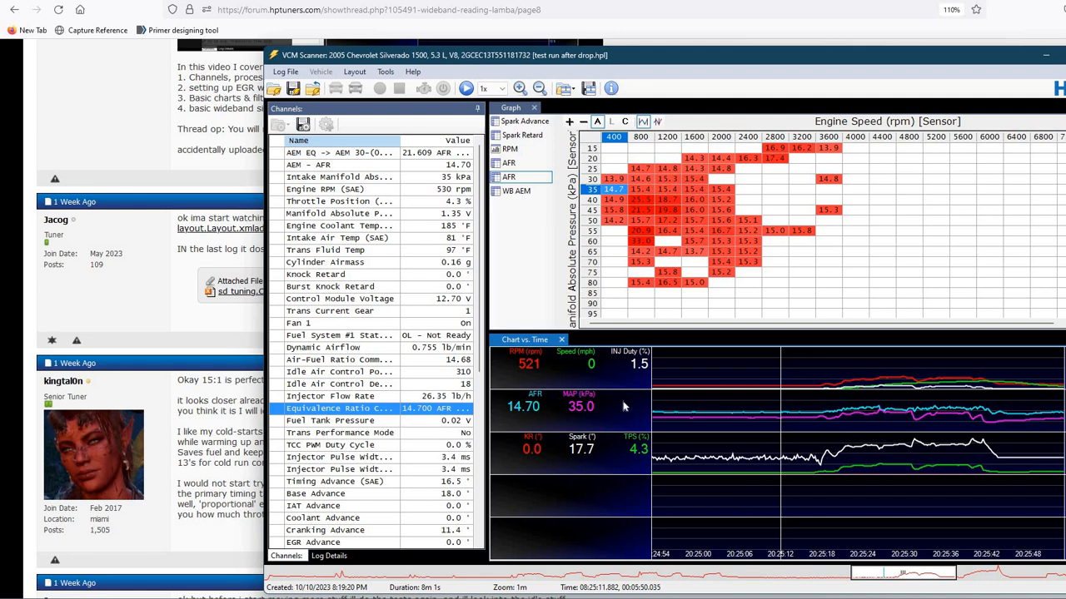
drag(839, 441, 769, 444)
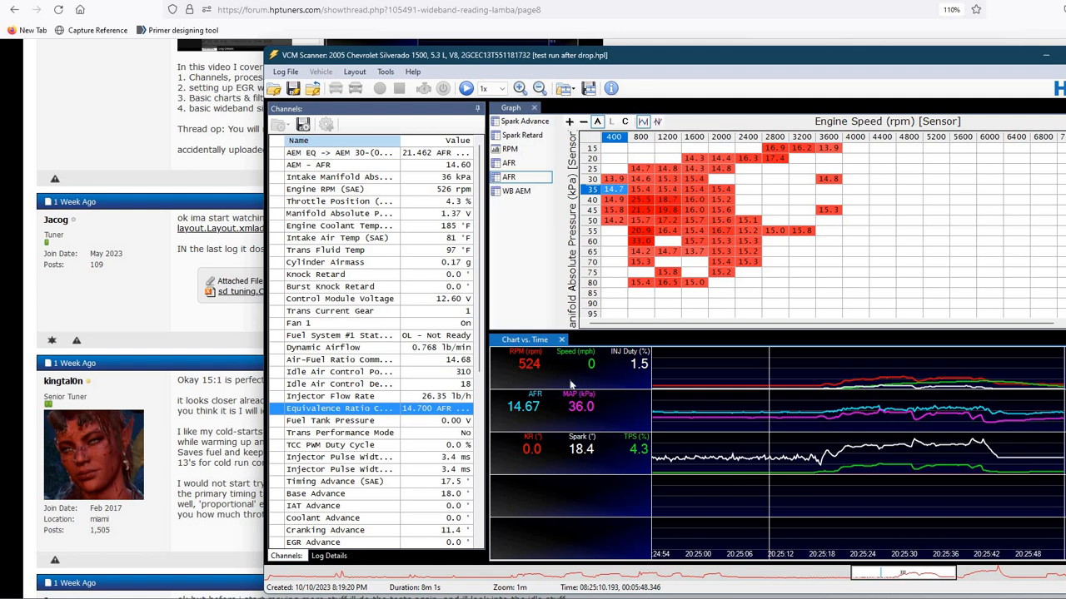
drag(752, 455, 795, 455)
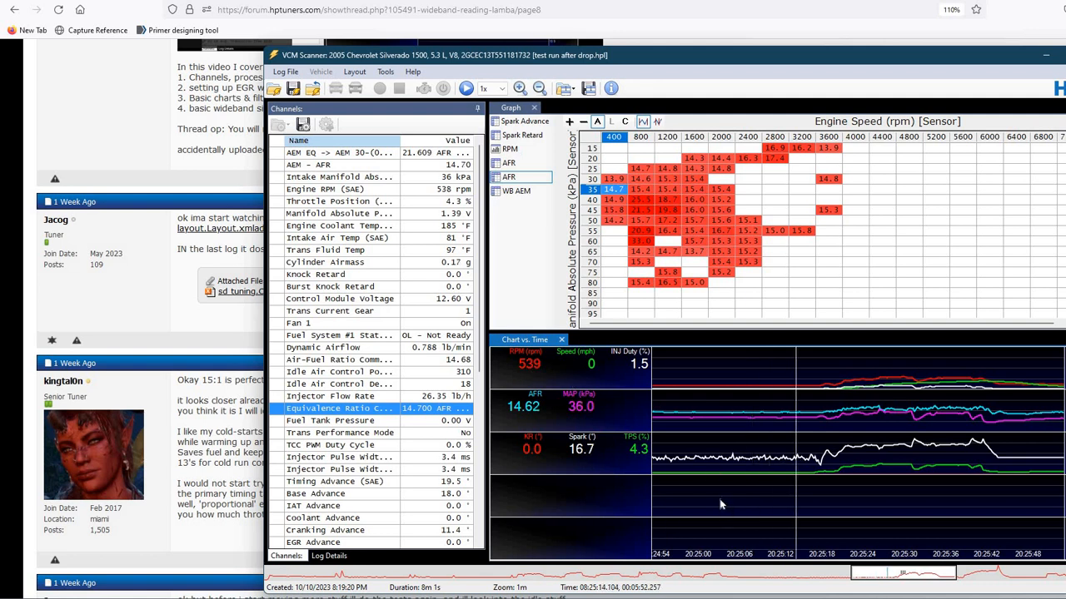
scroll(744, 494, down, 1)
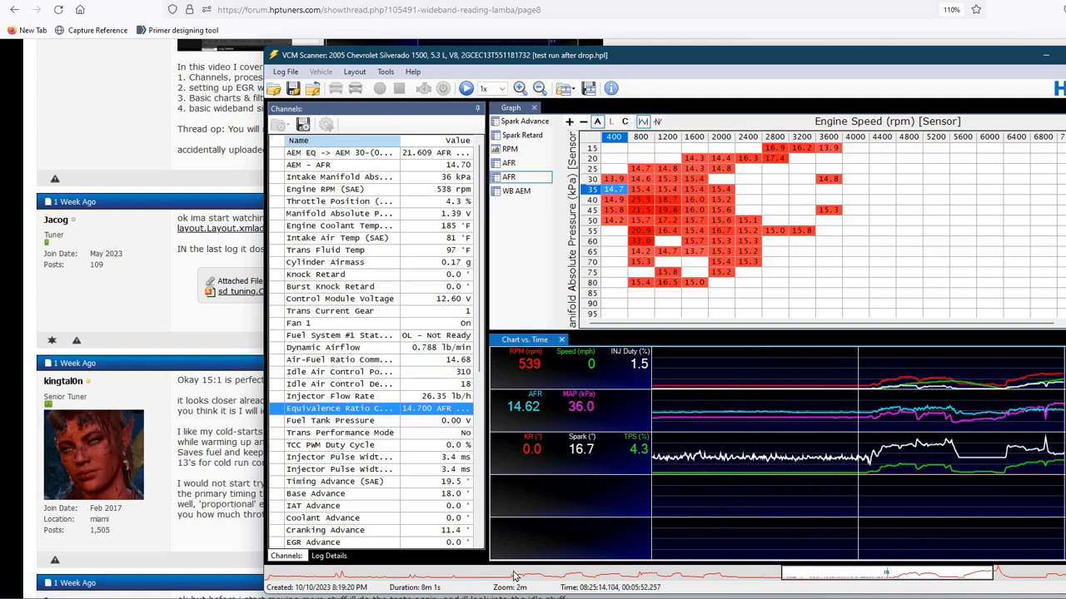
drag(443, 575, 569, 574)
mouse_move(761, 481)
mouse_down()
mouse_move(789, 472)
mouse_move(760, 465)
mouse_up()
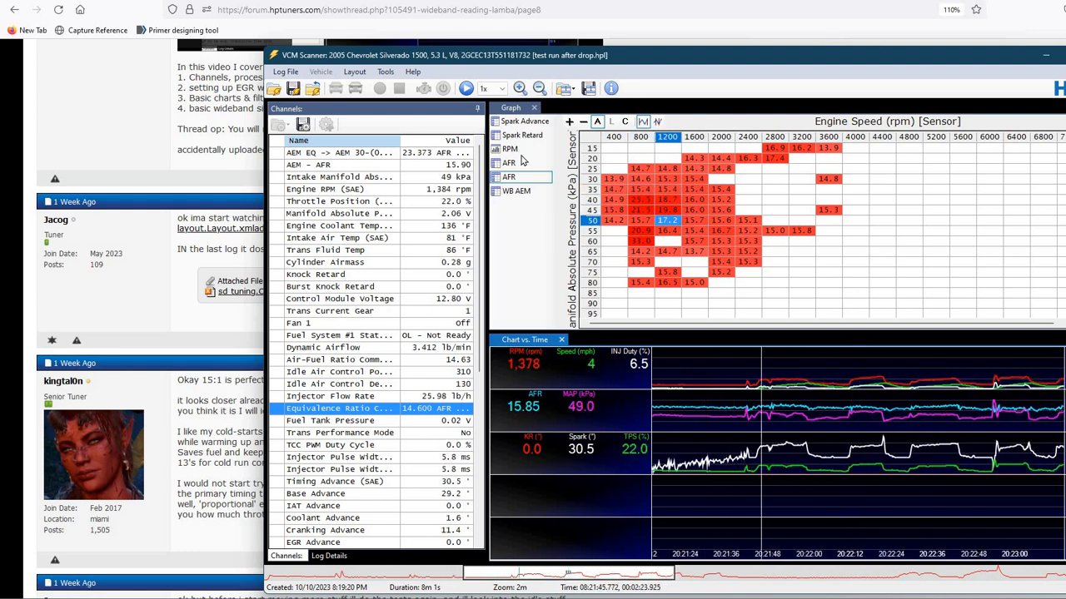
Compare the AEM - AFR and Engine Coolant Temp channels, including near the start of the log.
click(434, 167)
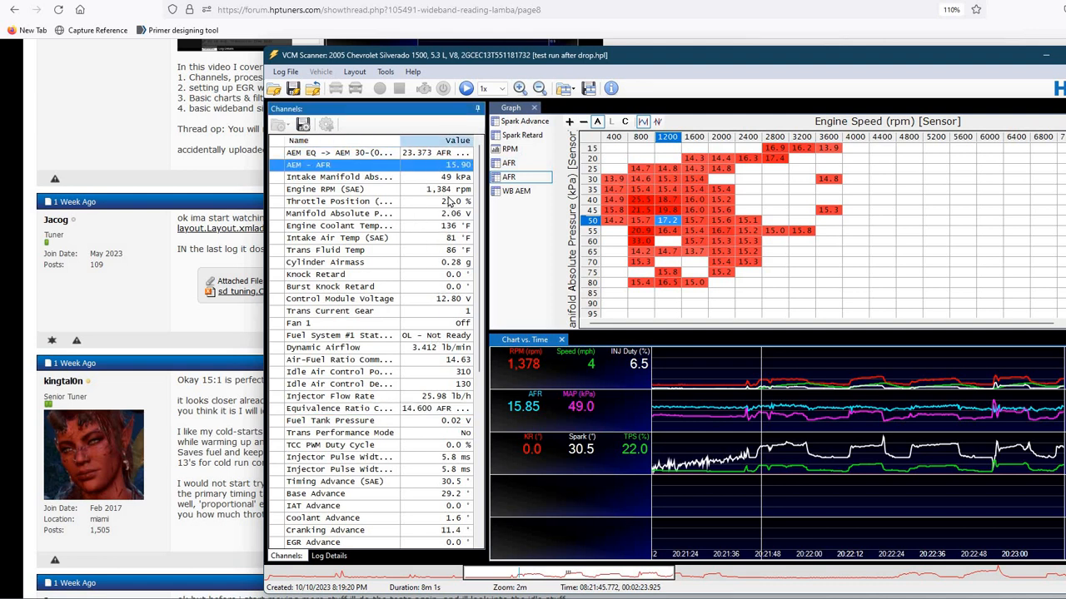
click(452, 240)
click(452, 228)
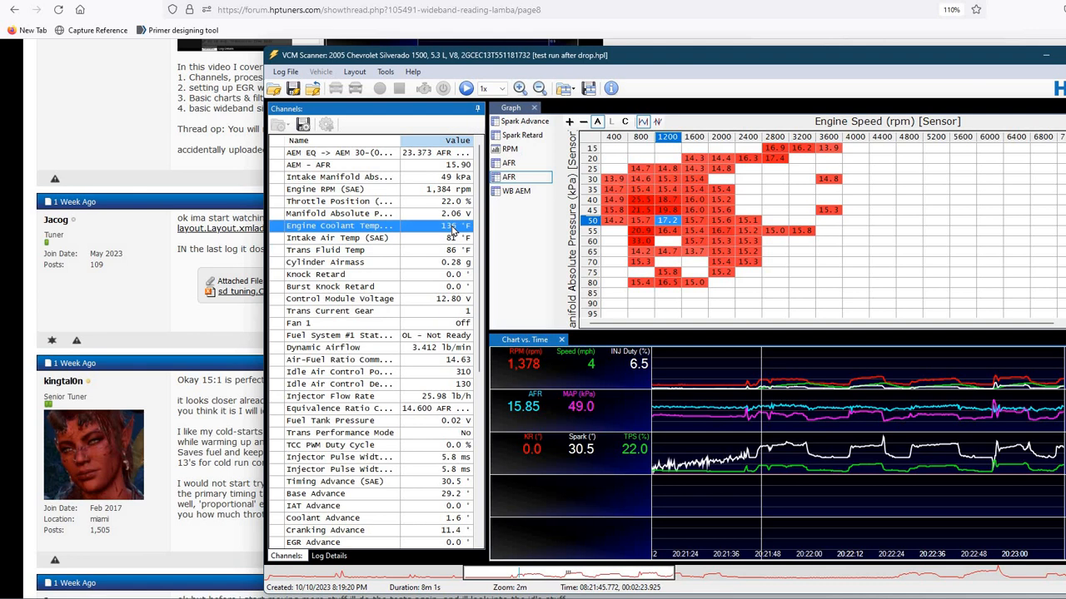
click(462, 169)
click(459, 227)
drag(706, 439, 684, 466)
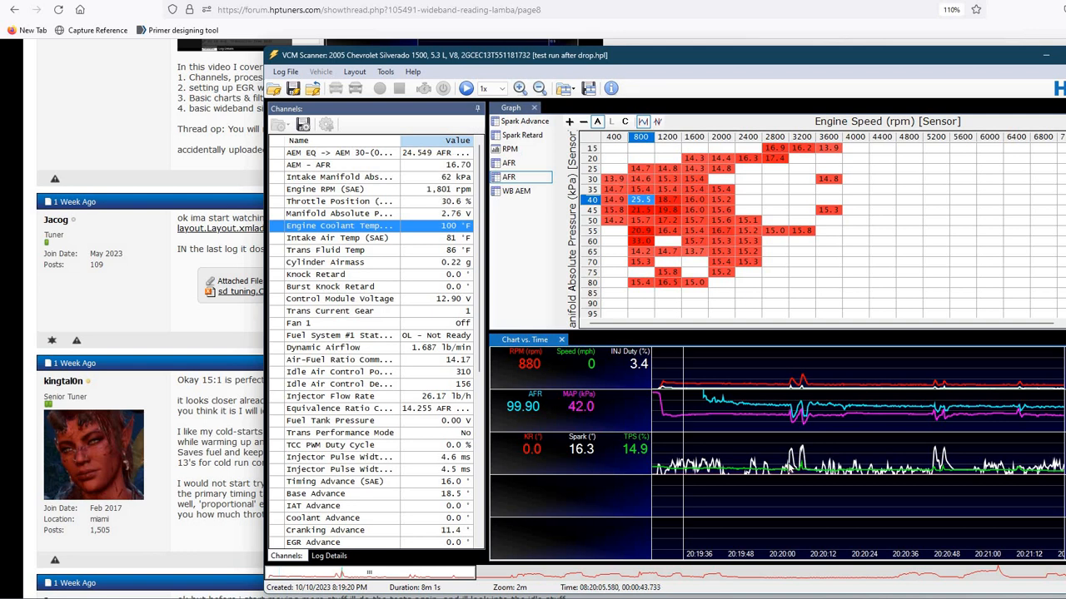
Examine the Timing, Base, IAT, Cranking and Idle Advance channels at the spark peak near 20:20:02 and just before it.
click(792, 470)
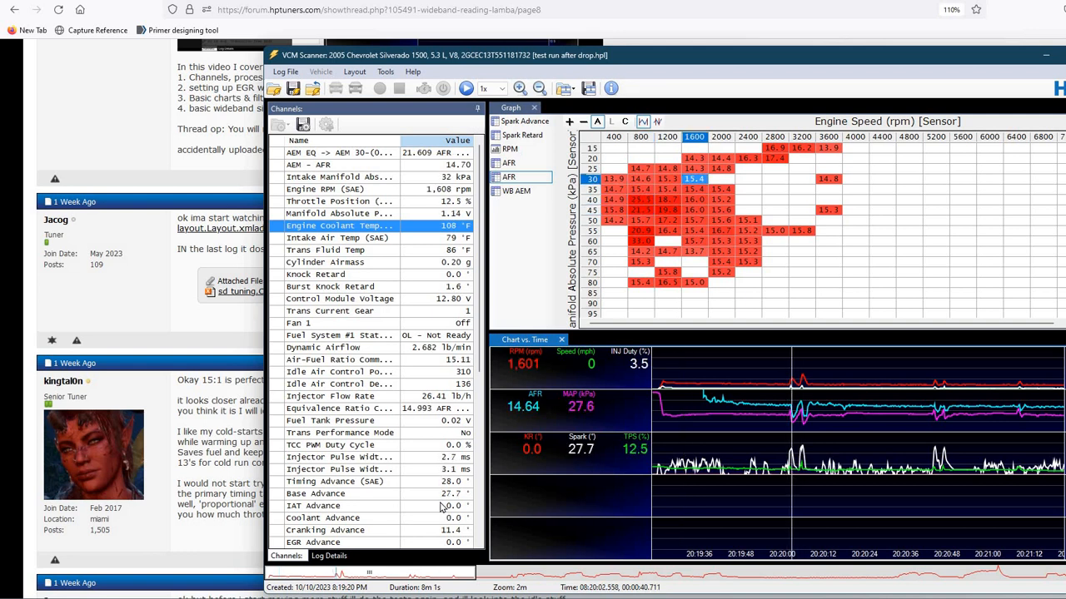
click(414, 496)
scroll(400, 510, down, 1)
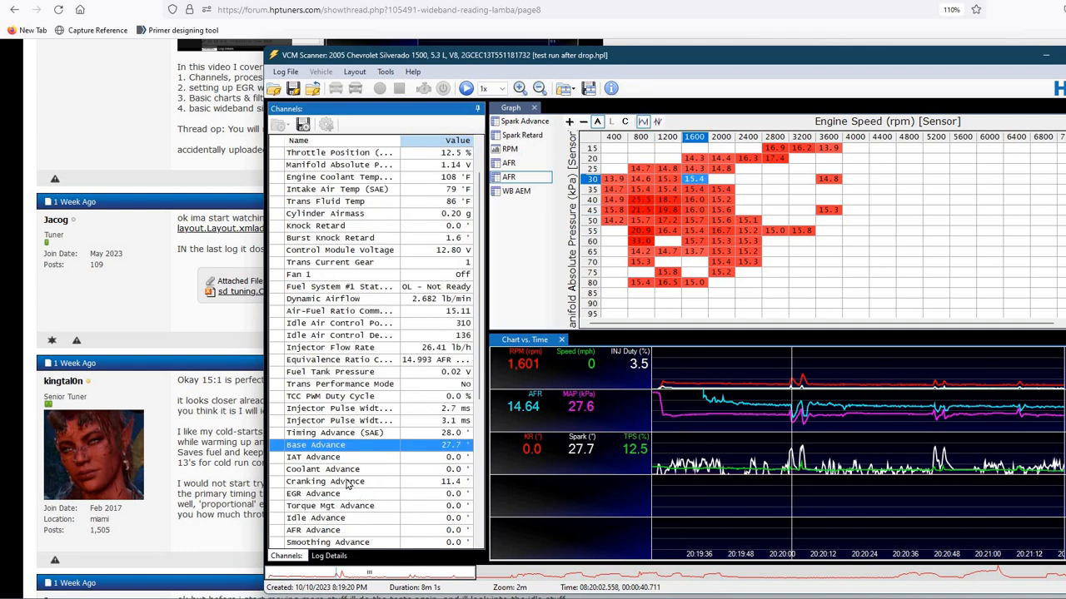
click(386, 482)
click(393, 457)
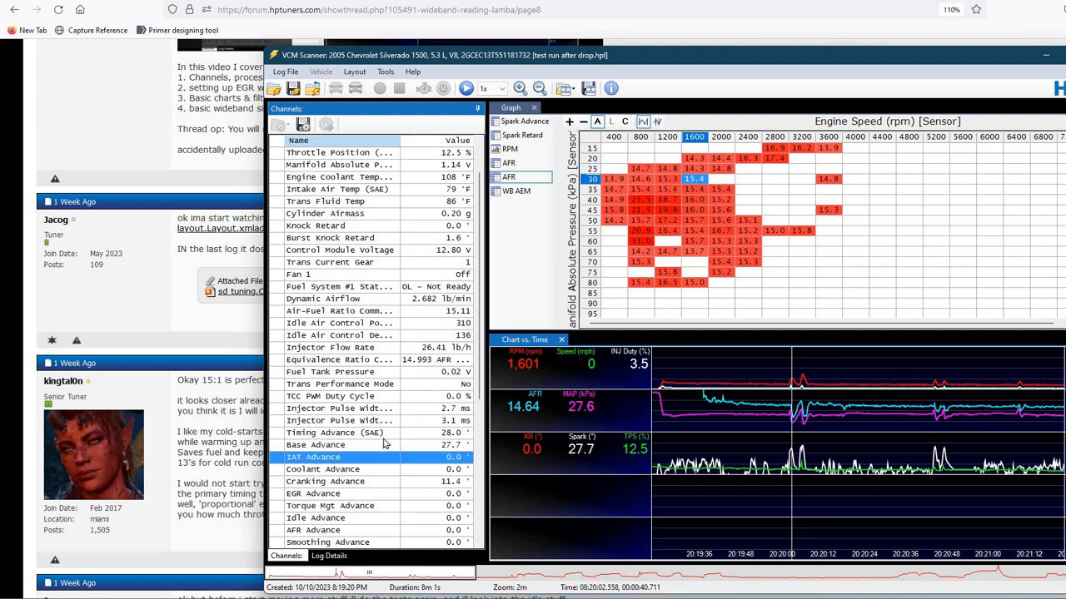
click(386, 433)
click(384, 445)
scroll(394, 492, down, 1)
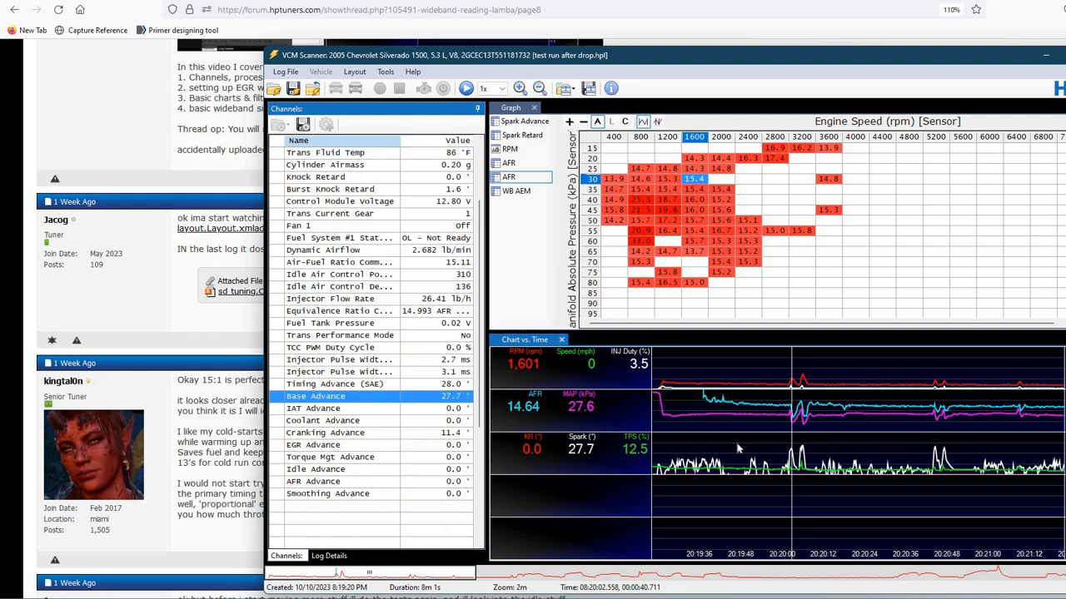
drag(761, 457, 783, 468)
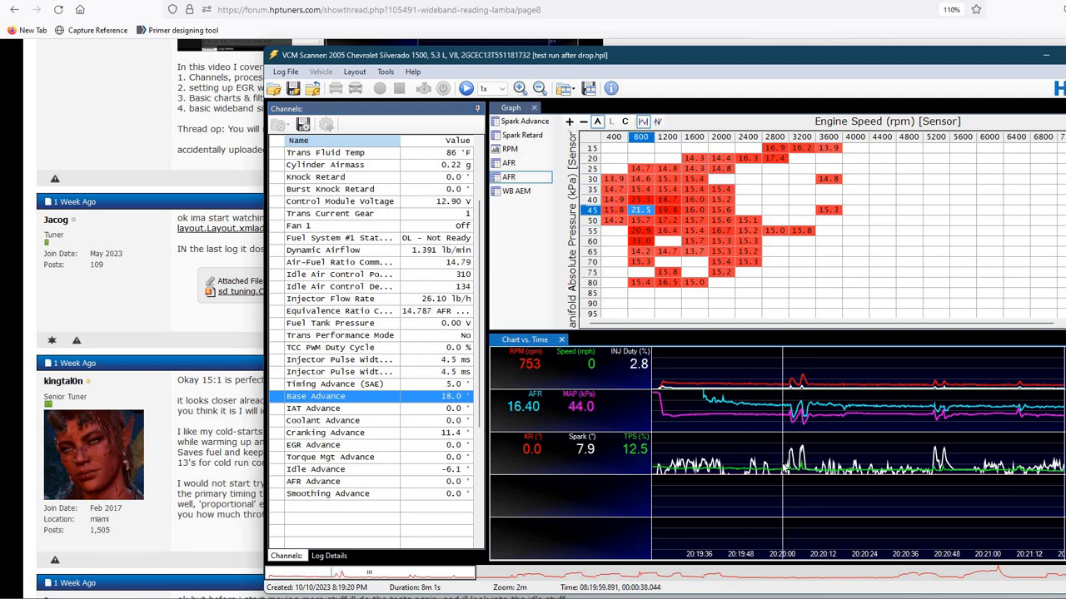
click(428, 471)
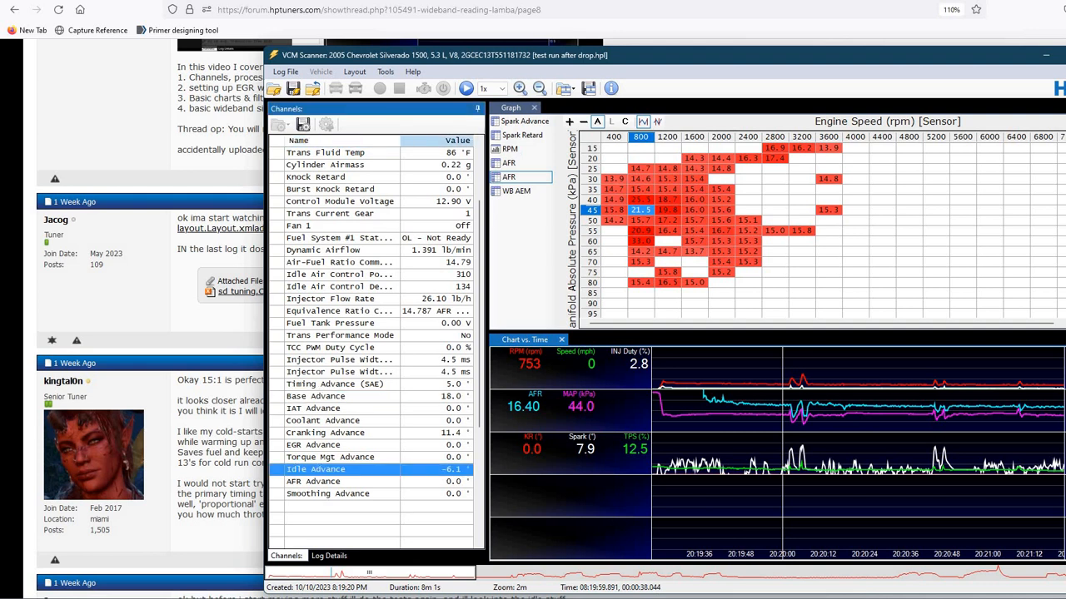
Switch to VCM Editor and show the engine's Spark Advance settings.
key(alt+Tab)
drag(355, 100, 356, 105)
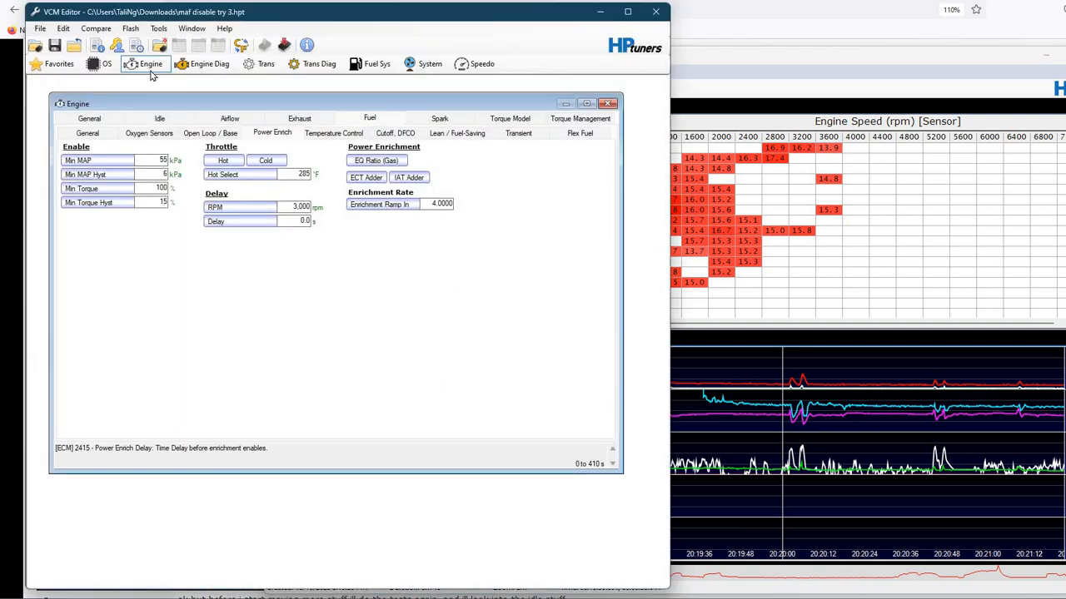
click(448, 117)
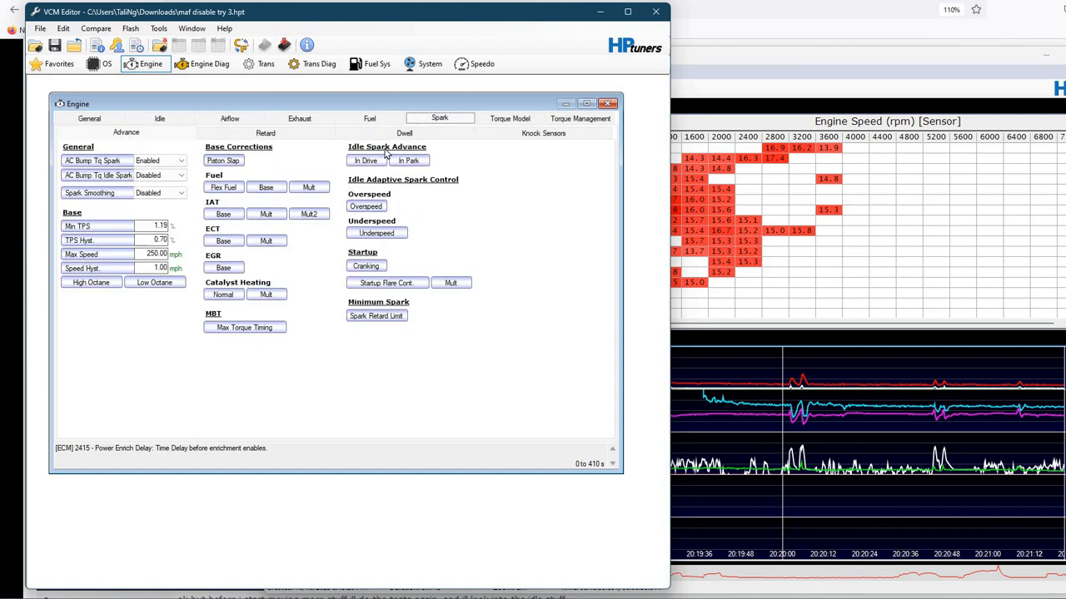
Open the Idle Overspeed Spark vs. RPM Error table and highlight its cells from 0 to 37.5 rpm.
click(365, 205)
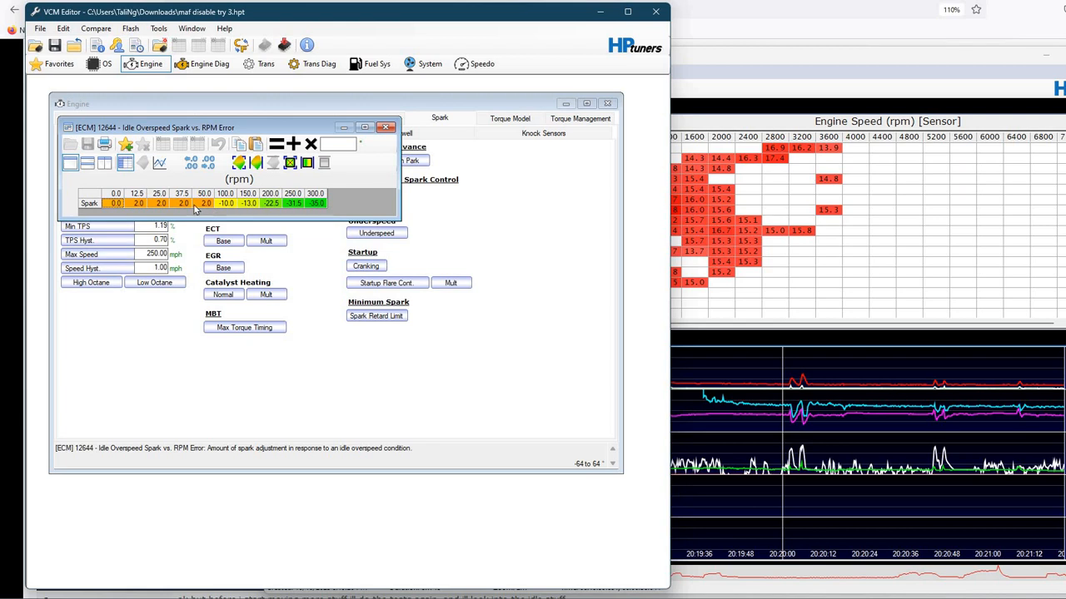
drag(182, 204, 115, 204)
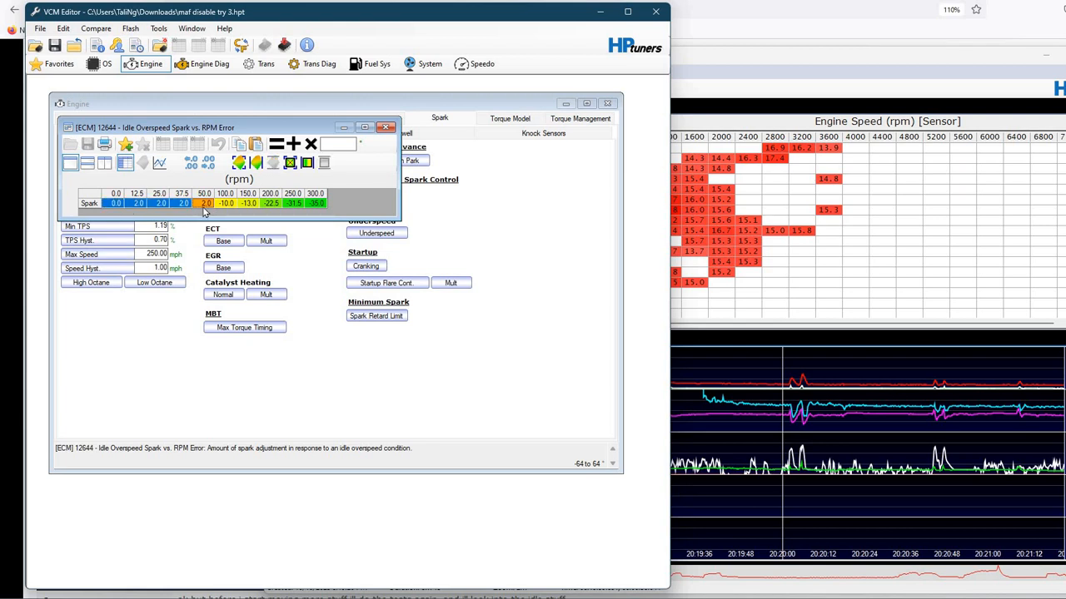
Switch to VCM Scanner and examine the Idle Advance, Engine RPM and idle air control channels near 20:20:01.
click(769, 466)
drag(781, 469, 788, 478)
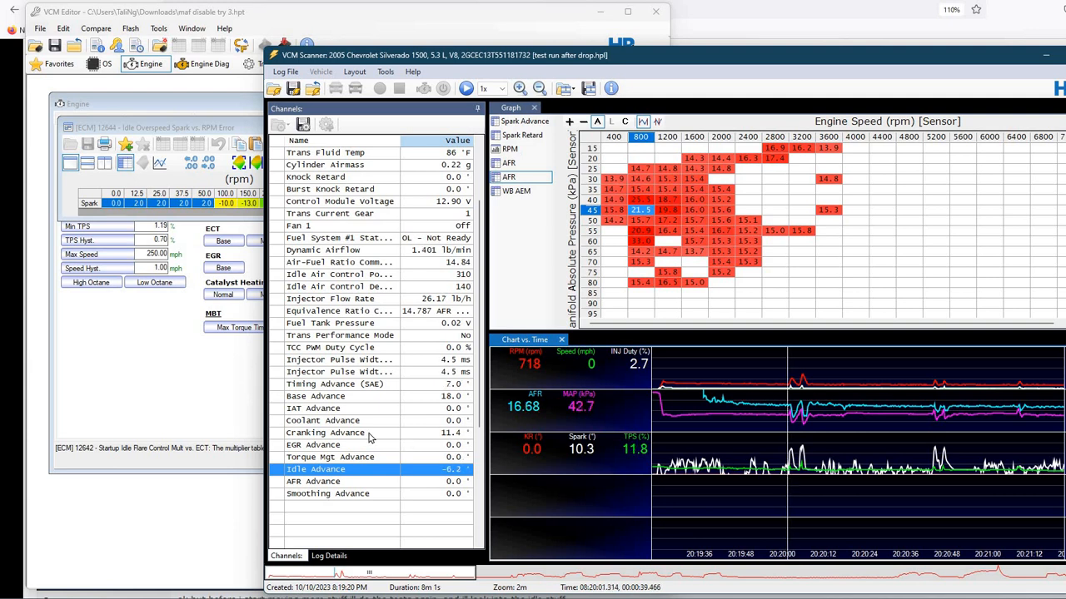
scroll(369, 439, up, 3)
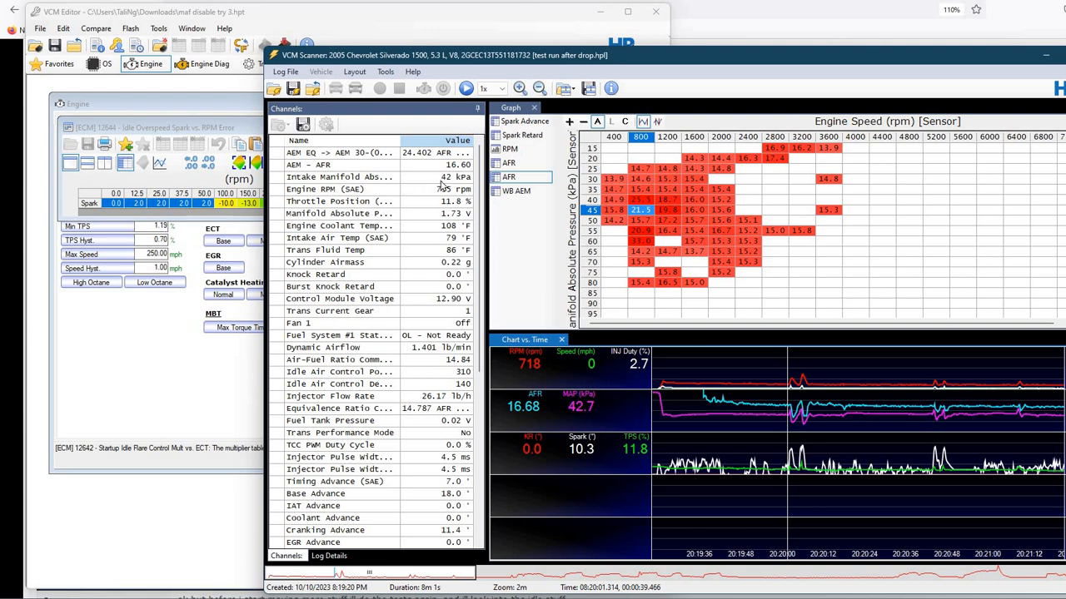
click(397, 190)
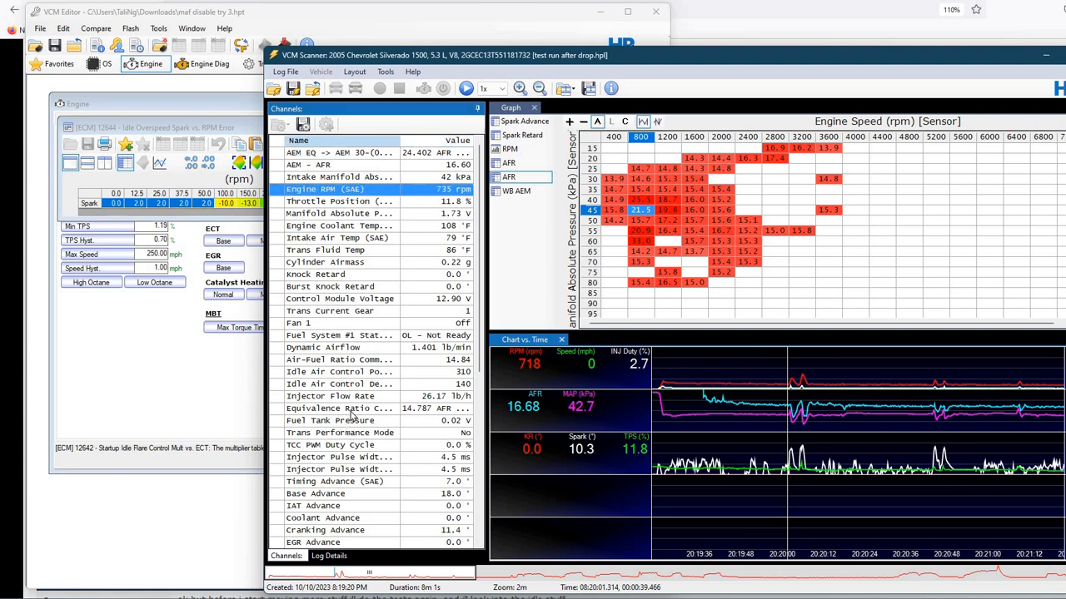
scroll(353, 416, down, 2)
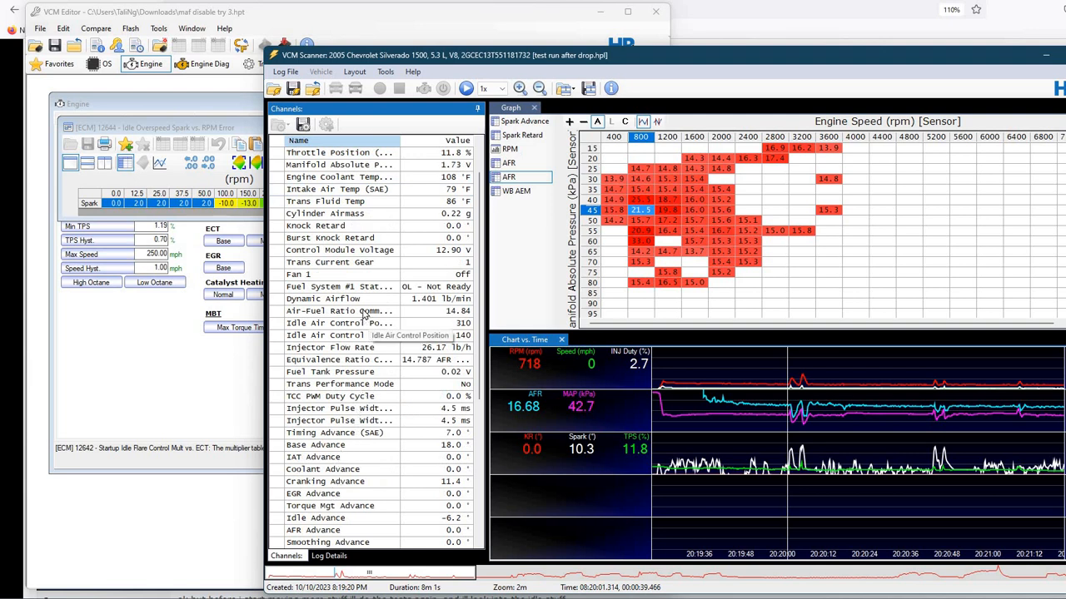
scroll(337, 211, up, 2)
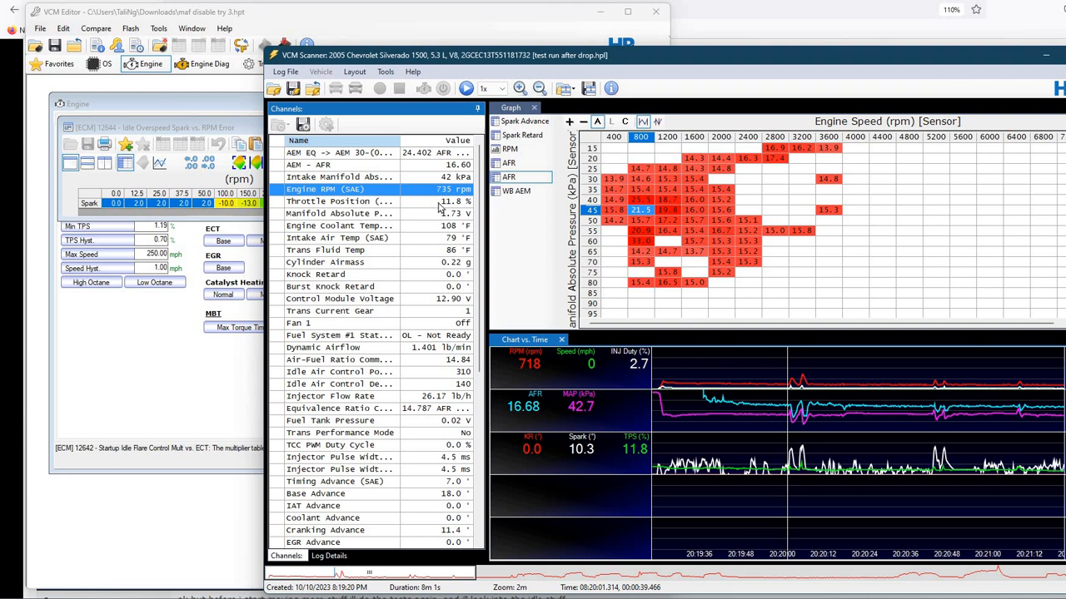
Return to VCM Editor, open the Idle Underspeed Spark table and arrange it directly beneath the Overspeed table, with the Engine window moved below.
click(236, 280)
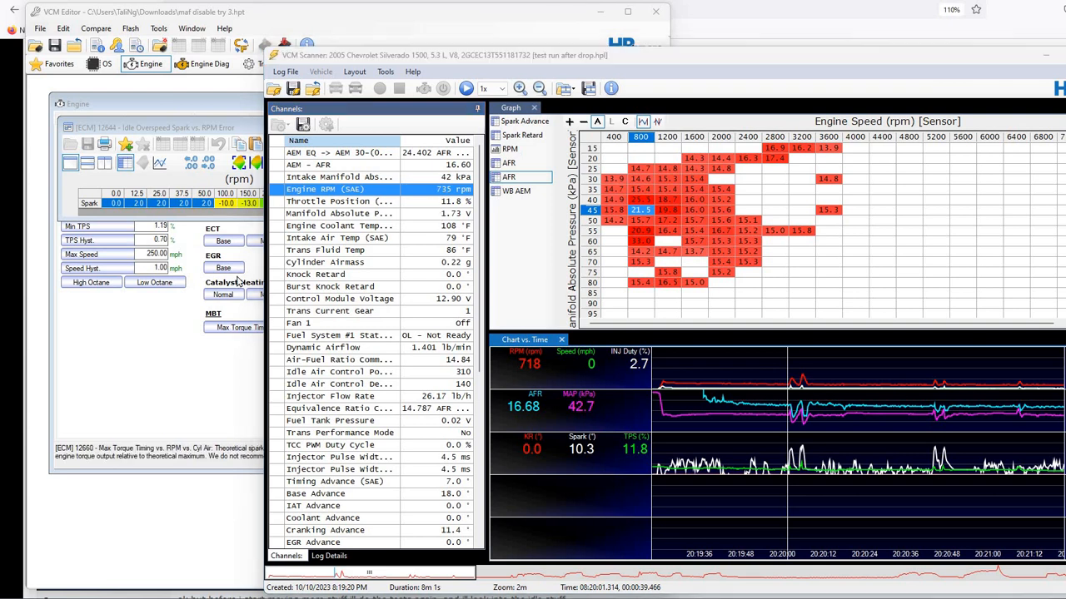
click(372, 208)
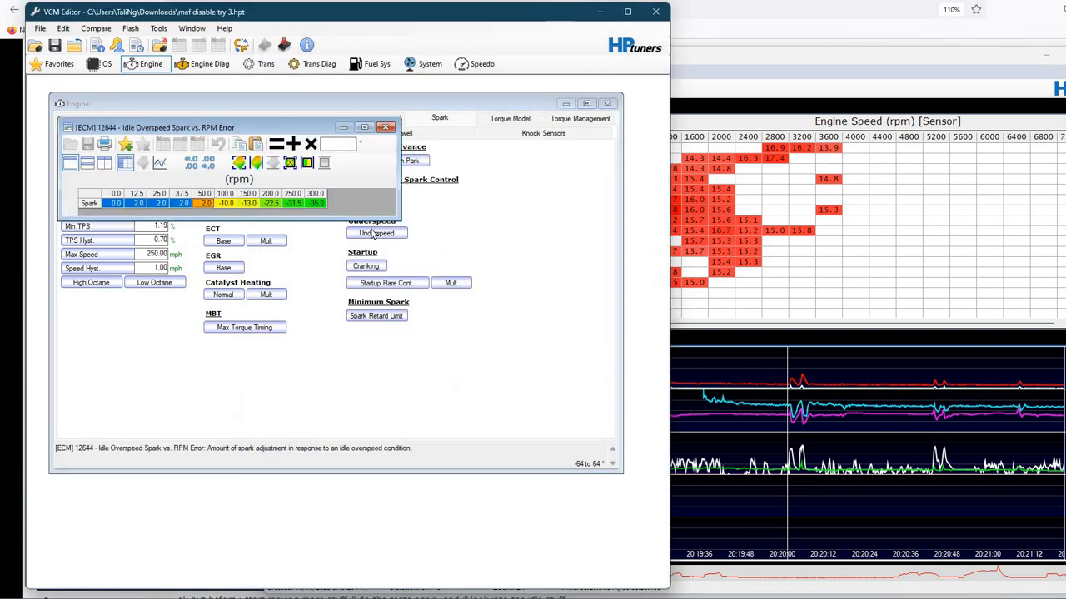
click(375, 232)
drag(337, 224, 354, 275)
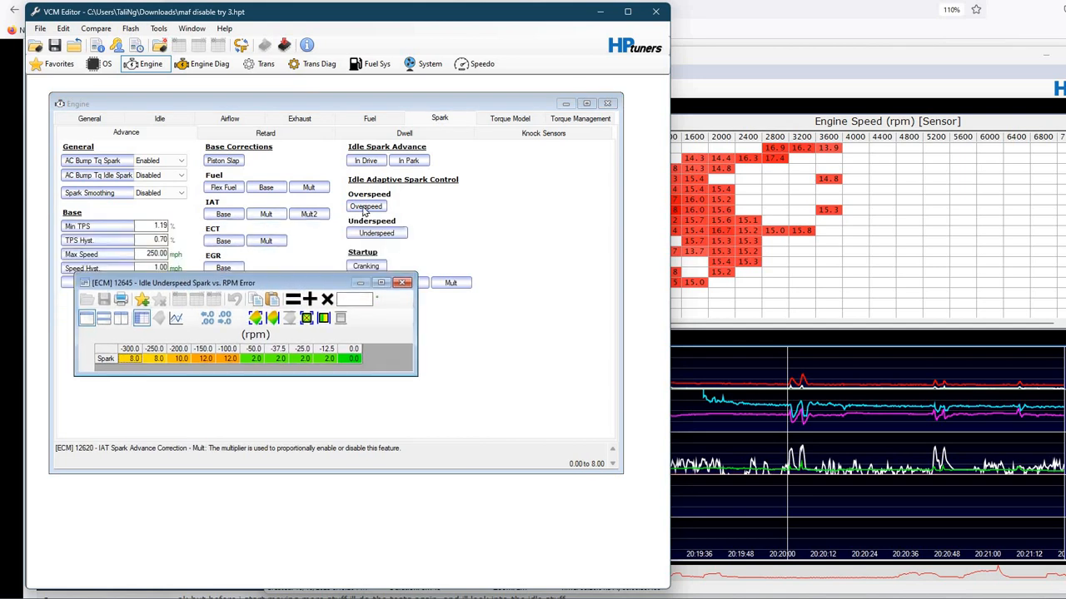
click(366, 207)
drag(470, 103, 462, 429)
click(301, 283)
drag(301, 283, 288, 230)
Set the idle underspeed spark to 1.2° at -12.5 rpm and 5.0° at -150 rpm, and interpolate the cells between them.
click(291, 307)
click(331, 308)
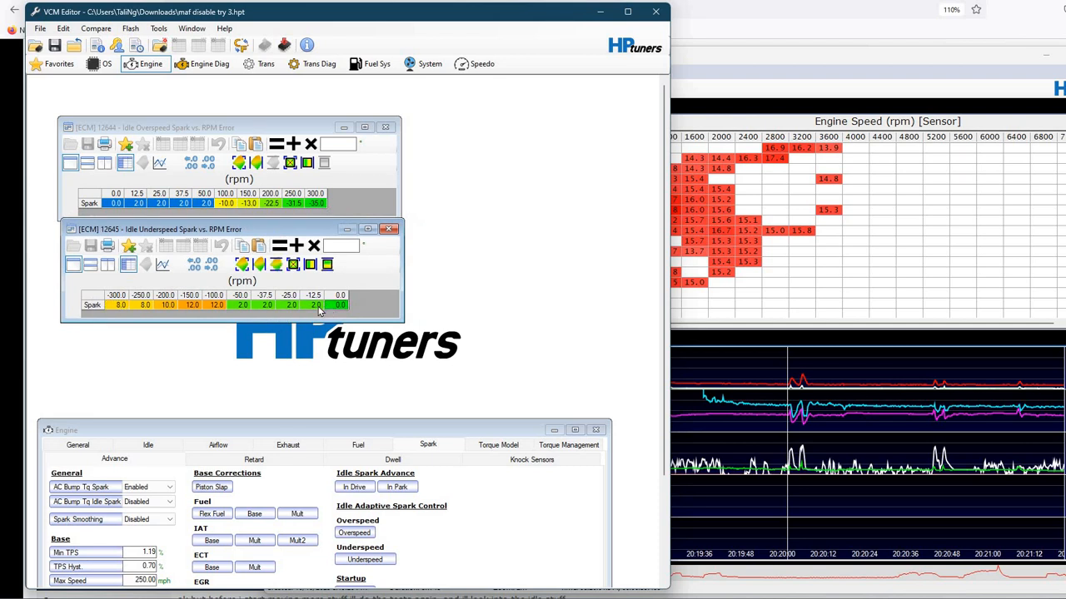
key(minus)
click(193, 306)
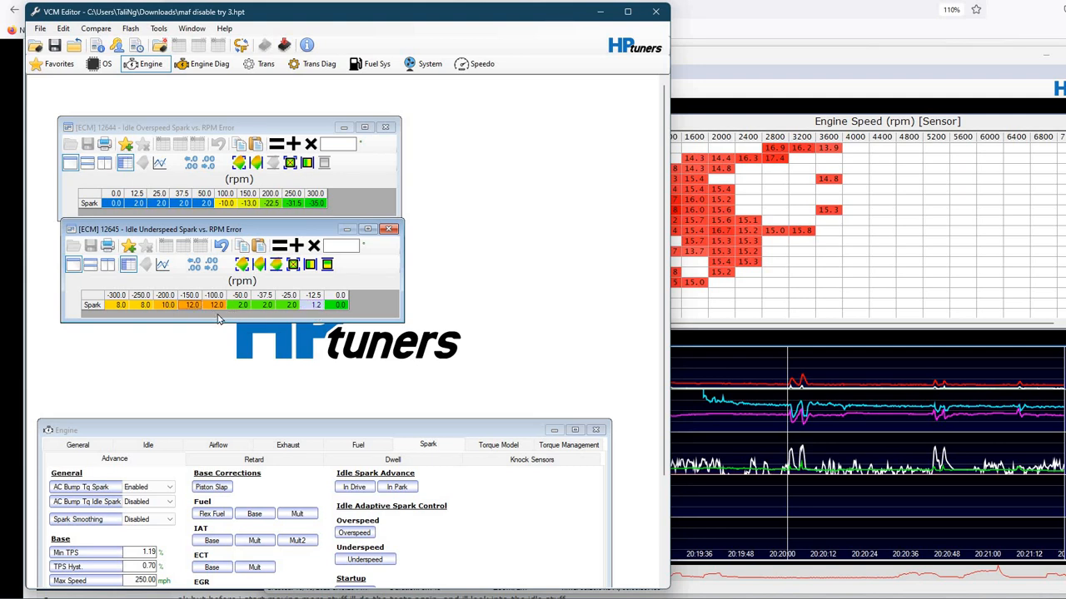
text(5)
key(Return)
shift+click(317, 307)
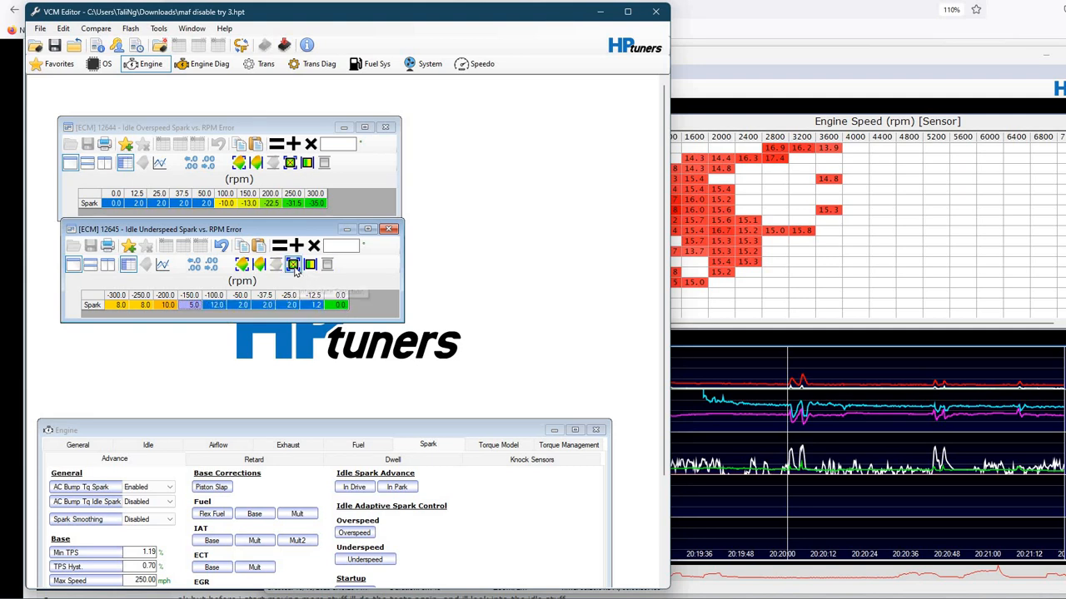
click(293, 265)
Adjust the idle underspeed spark to 2.0° at -50 rpm and 3.3° at -100 rpm.
click(265, 312)
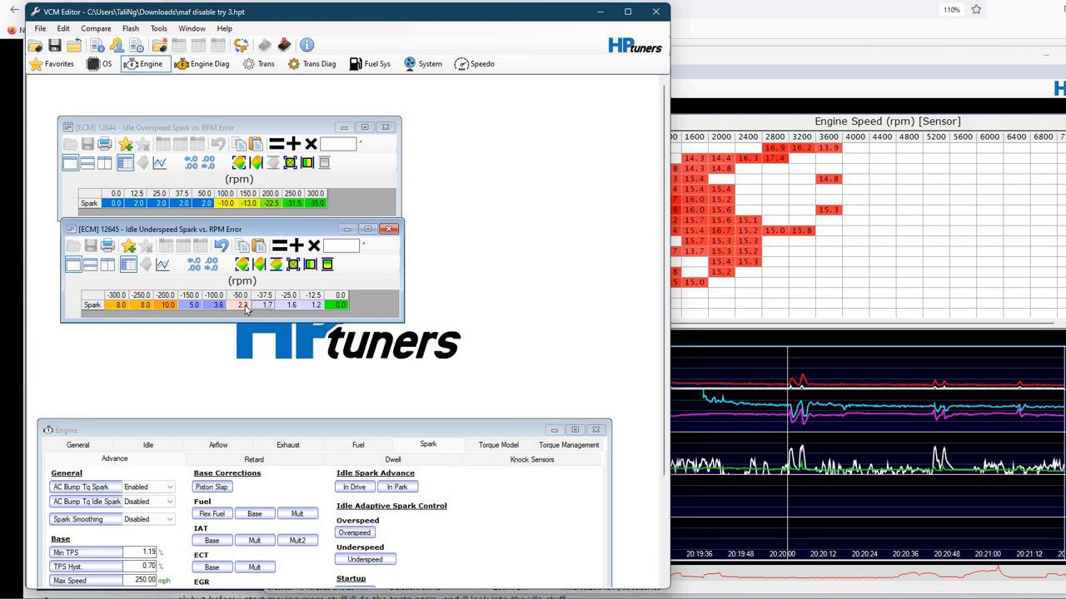
click(245, 309)
click(214, 309)
text(3.3)
click(196, 309)
Set the idle underspeed spark to 7.0° at -200 rpm and 10.0° at -300 and -250 rpm.
drag(165, 308, 82, 306)
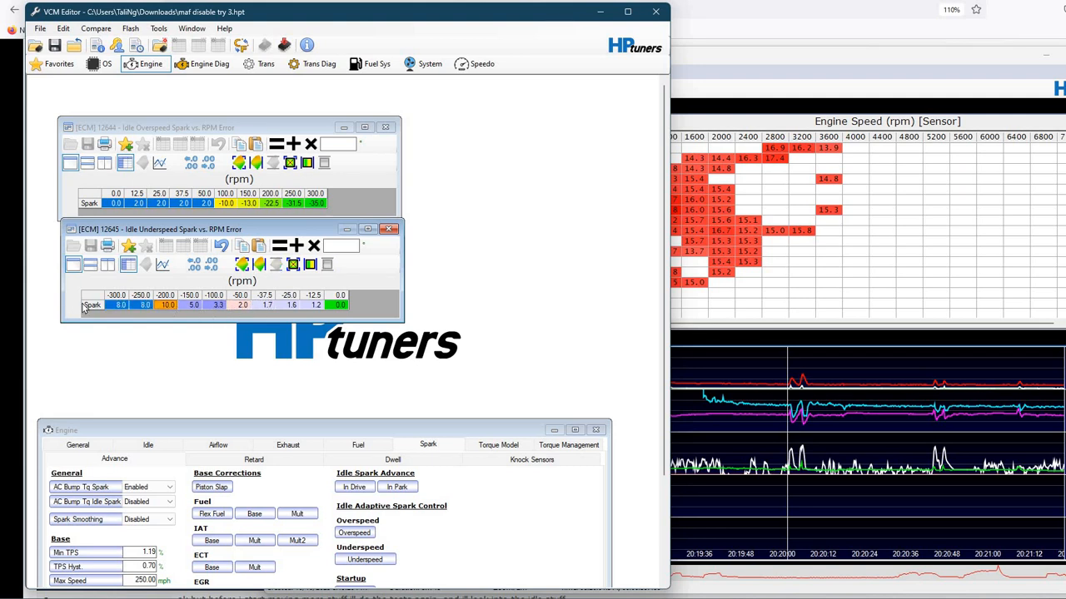
text(7)
key(Return)
click(100, 307)
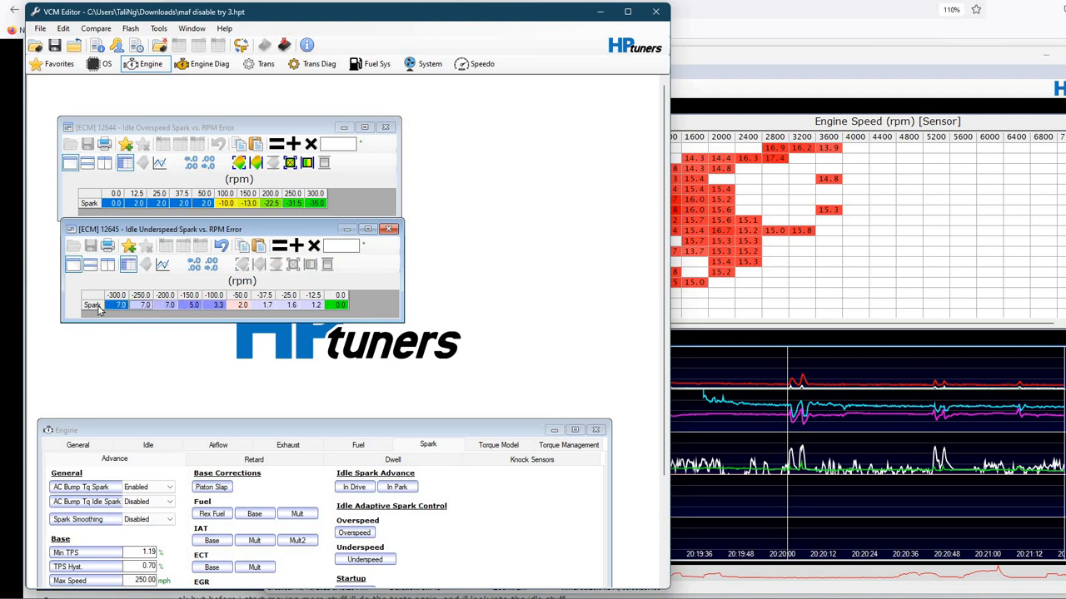
drag(97, 308, 141, 307)
text(10)
key(Return)
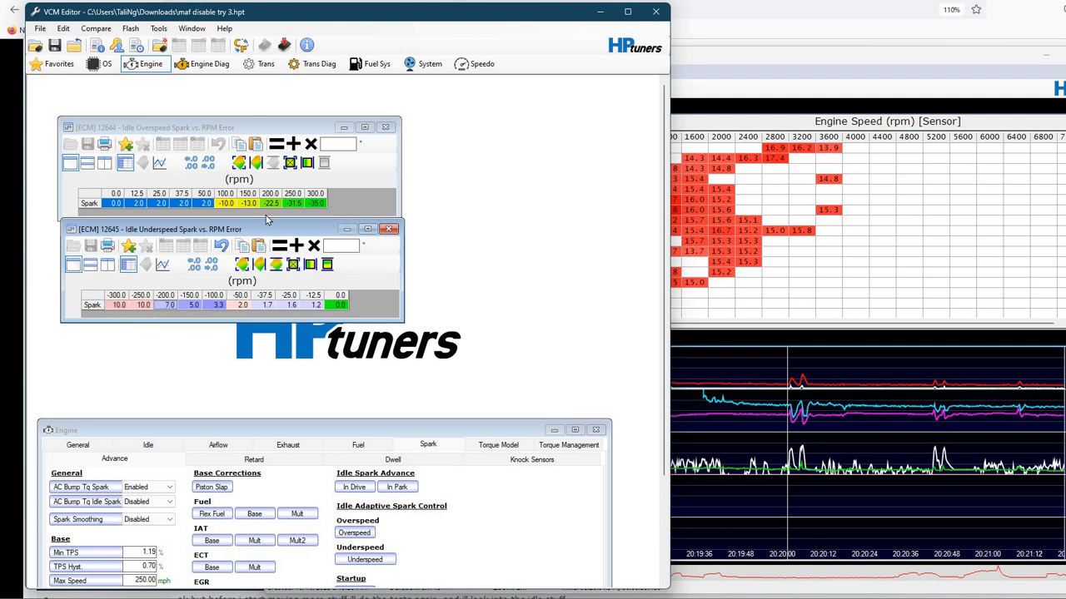
Set the idle overspeed spark to -0.6° at 12.5 rpm and -5.0° at 150 rpm, and interpolate the cells between them.
click(139, 205)
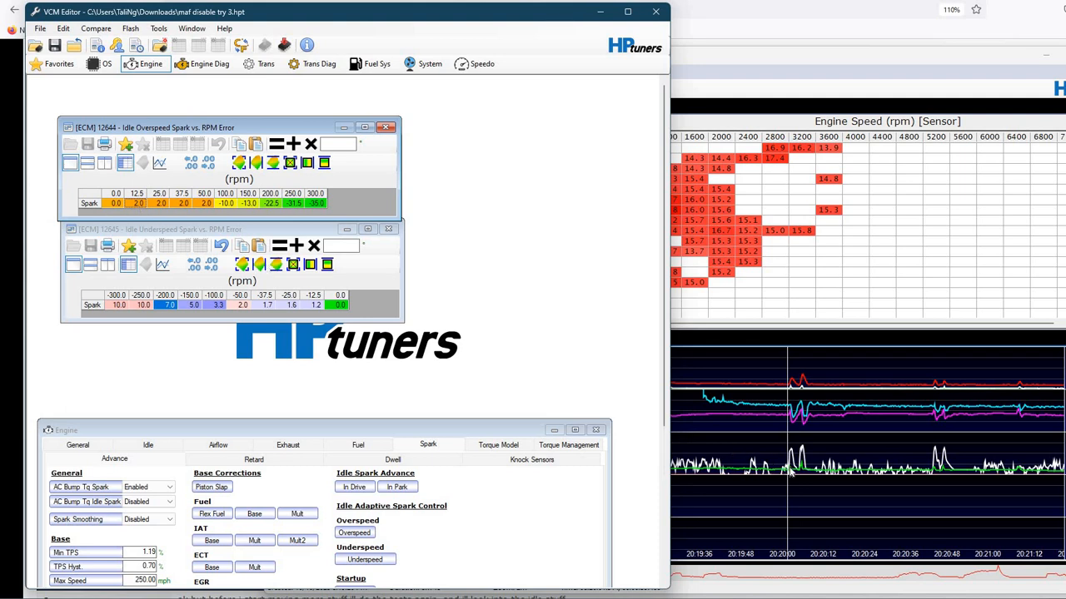
key(ctrl+Down)
key(ctrl+Down)
key(ctrl+Down)
key(ctrl+Down)
click(247, 205)
text(5)
key(Return)
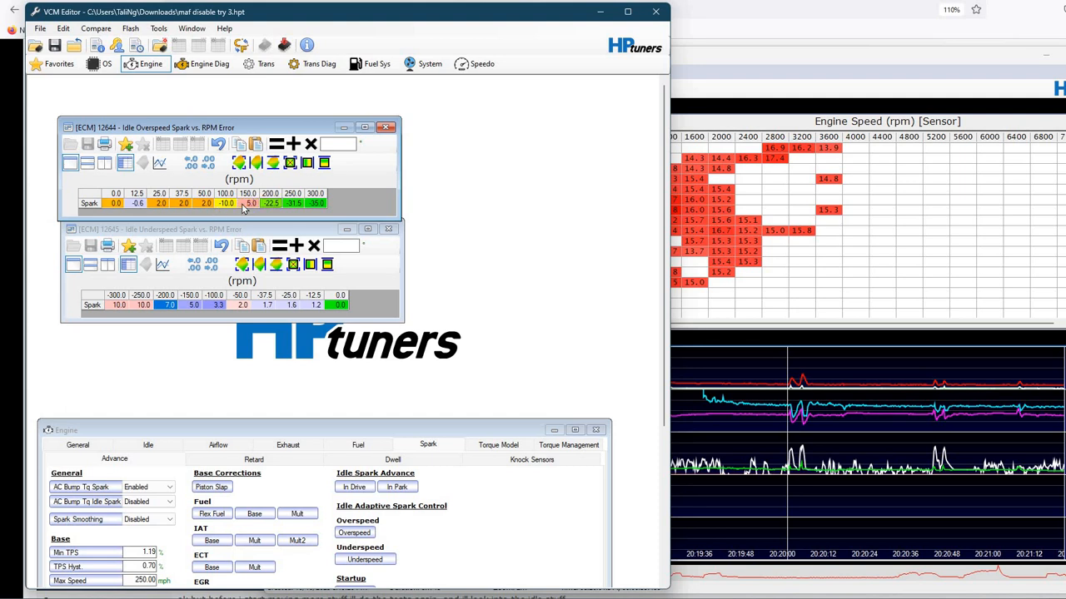
key(minus)
key(plus)
drag(246, 205, 143, 206)
click(290, 163)
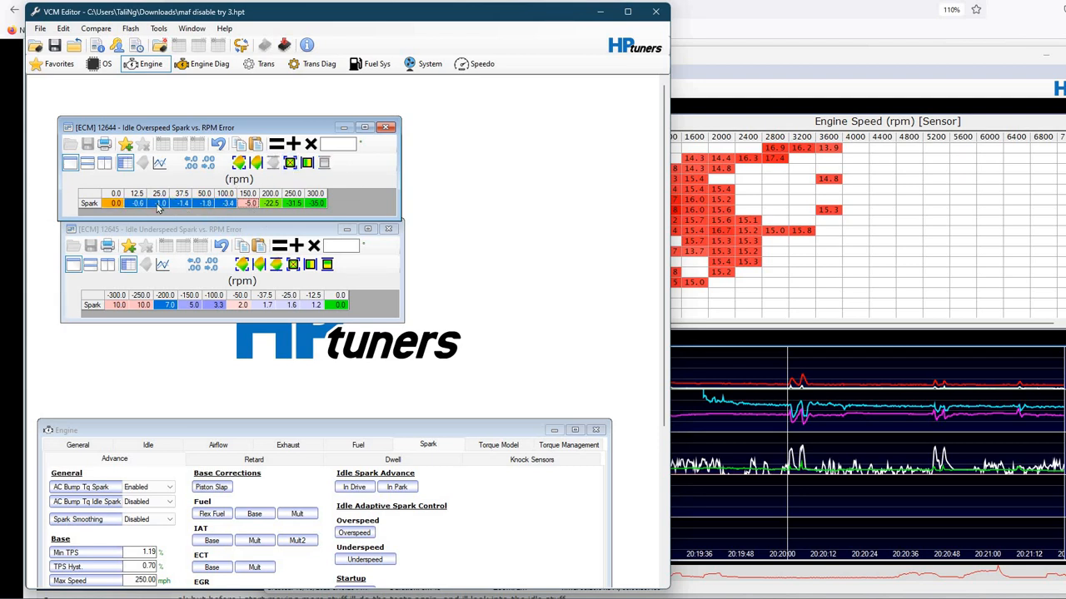
Fine-tune the idle overspeed spark to -0.9° at 25 rpm, -1.2° at 37.5 rpm and -1.7° at 50 rpm.
click(183, 206)
click(191, 206)
key(plus)
key(plus)
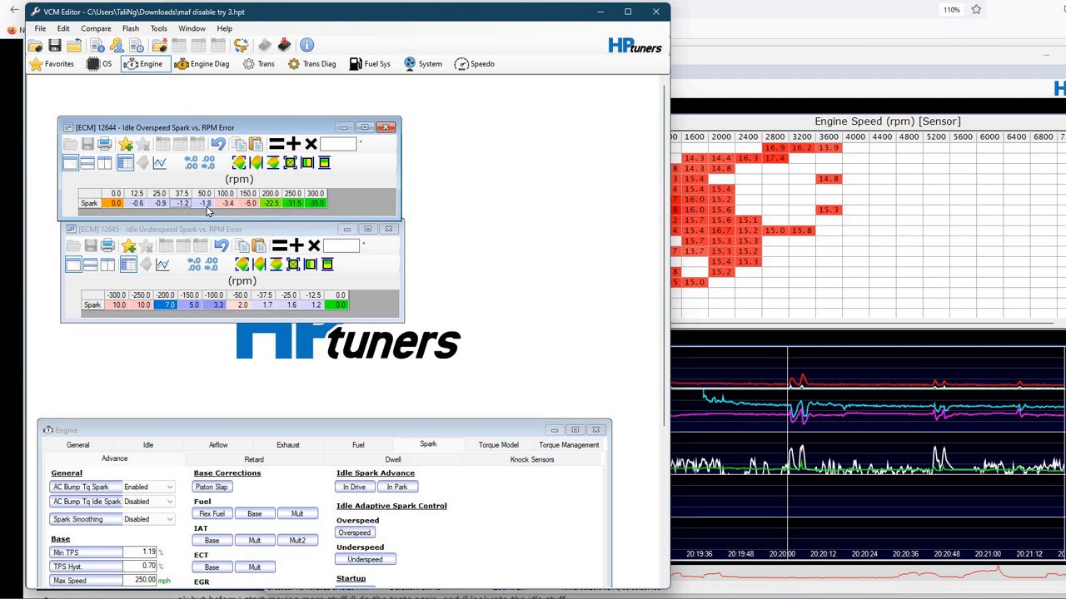
click(206, 206)
key(plus)
Set the idle overspeed spark to -6.5° at 200 rpm, -7.0° at 250 rpm and -10.5° at 300 rpm.
click(251, 207)
drag(293, 205, 358, 203)
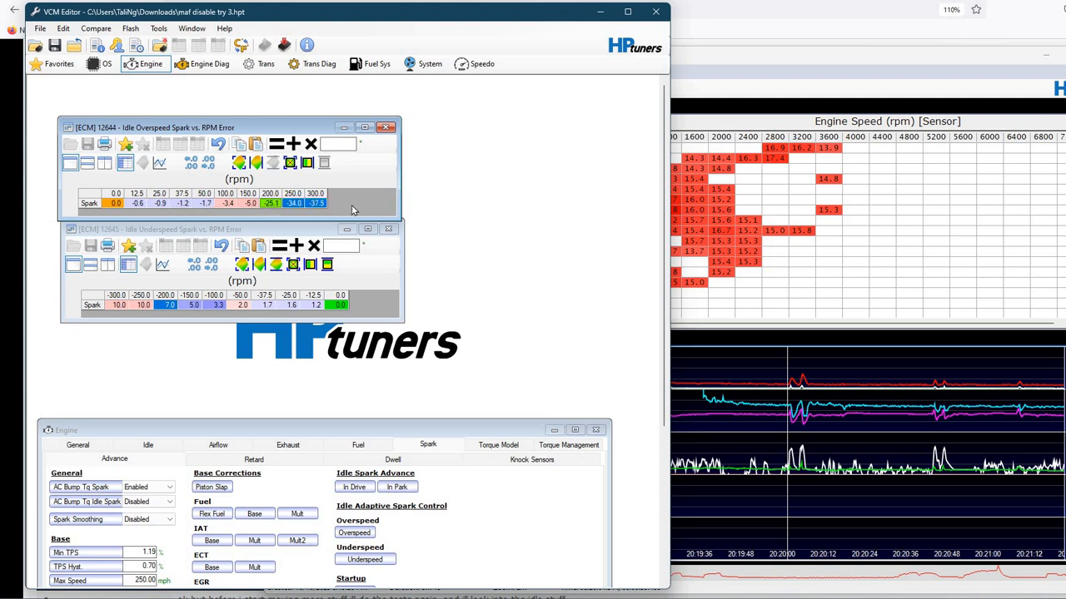
key(plus)
key(plus)
key(plus)
key(plus)
key(plus)
click(315, 205)
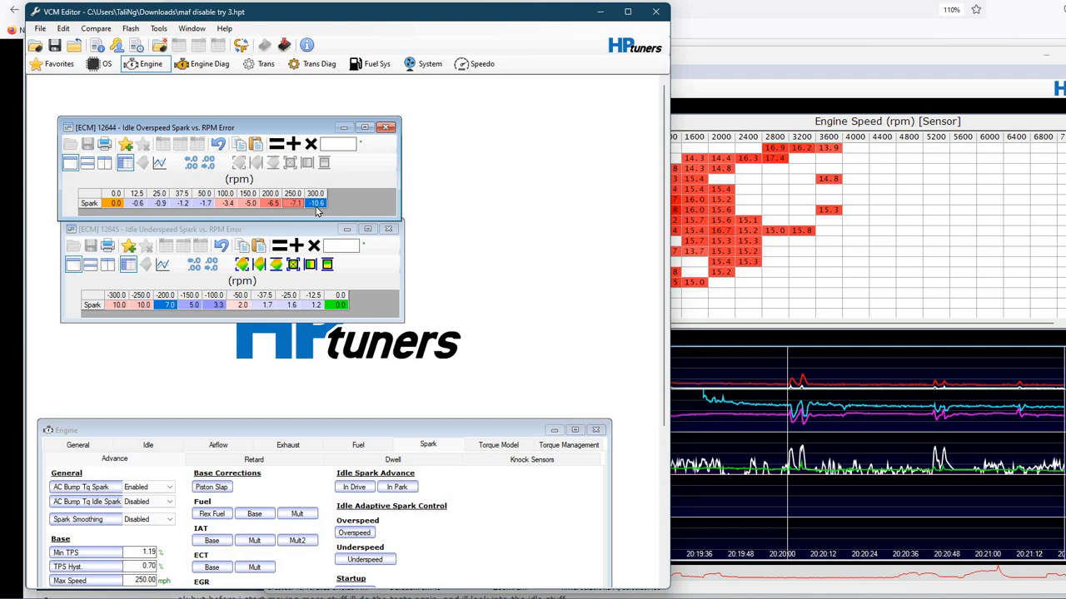
Close the Idle Underspeed Spark table and check the VCM Scanner log at the spark peak near 20:20:03.
click(274, 229)
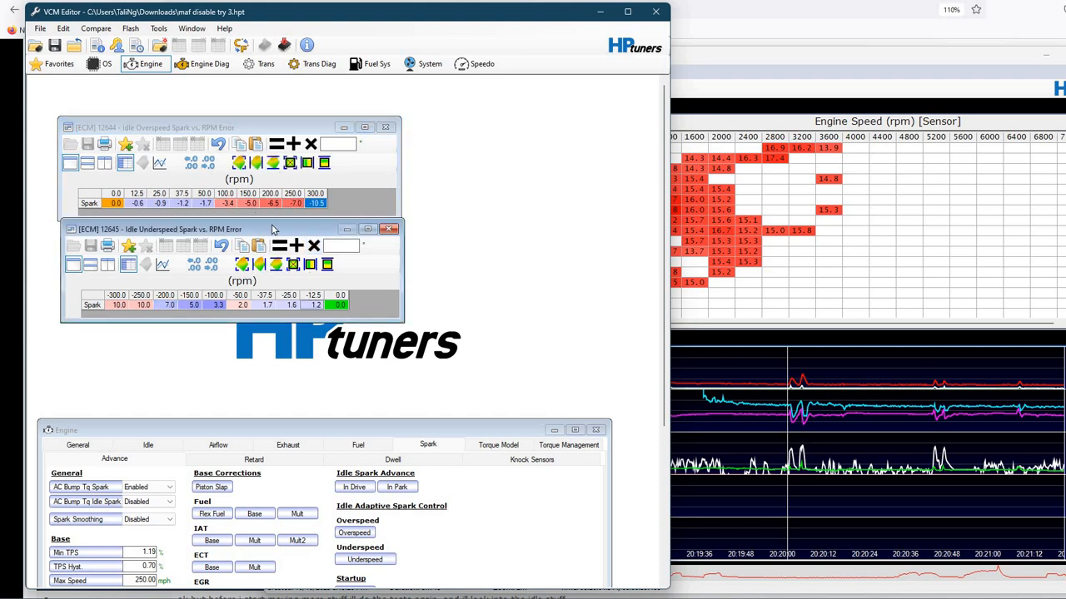
click(388, 229)
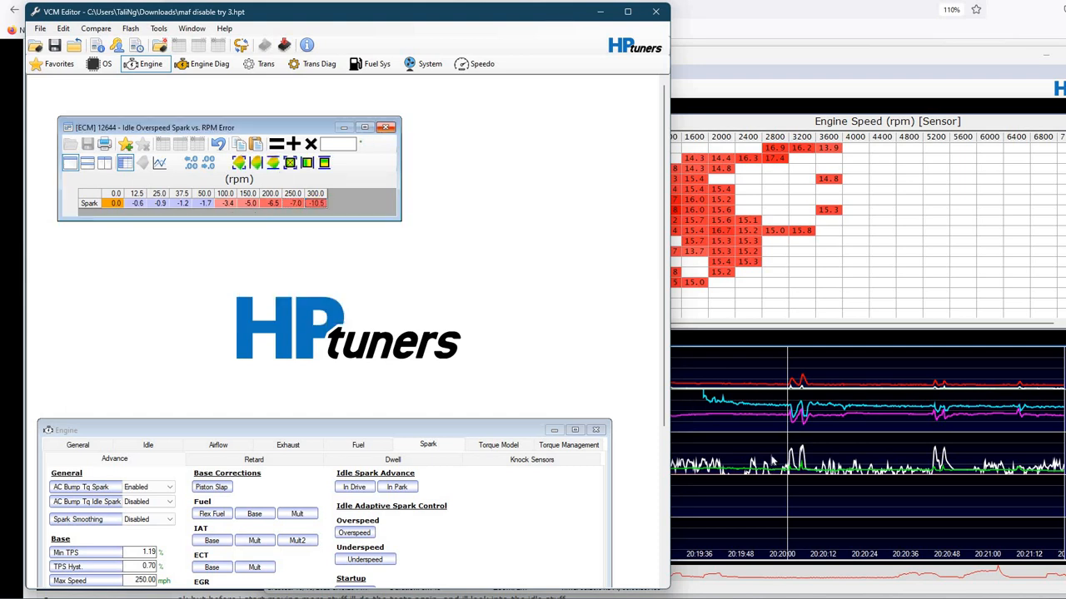
mouse_move(802, 463)
mouse_down()
mouse_move(838, 460)
mouse_move(796, 458)
mouse_up()
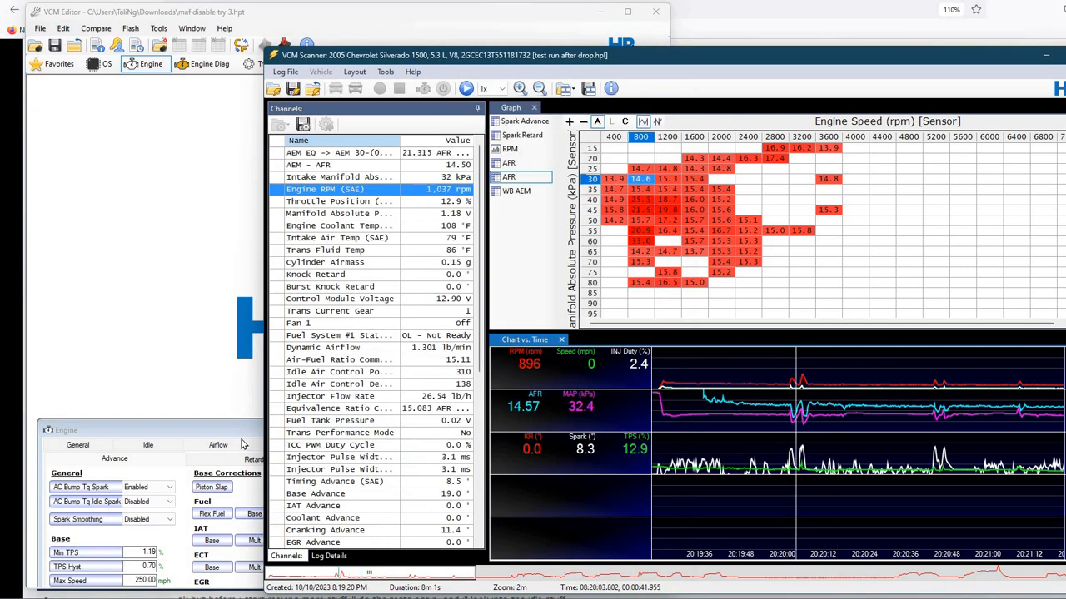
Bring VCM Editor's Engine window back into full view and open the In Drive idle base spark table.
click(228, 427)
drag(326, 159, 305, 119)
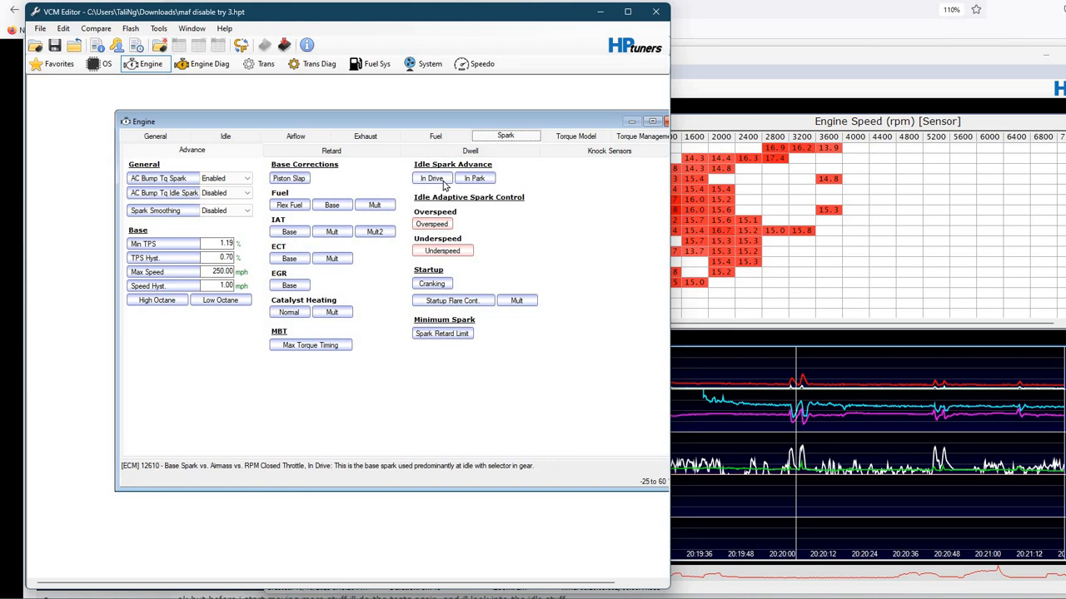
click(443, 182)
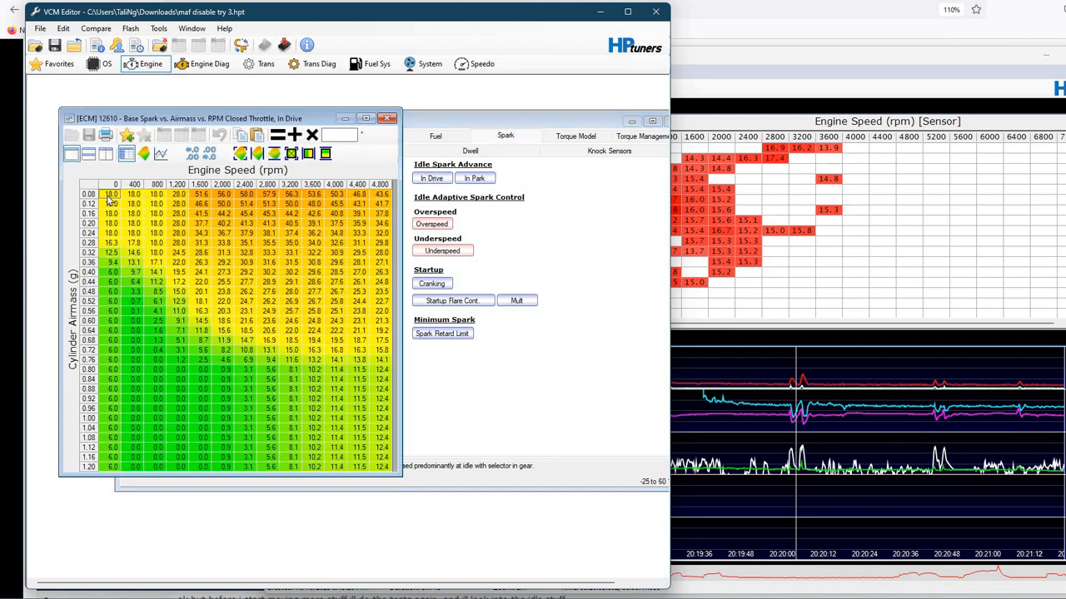
For 0.08 to 0.24 g airmass in the In Drive table, lower the 0 and 400 rpm cells to 15.6° and 800 rpm to 15.5°.
drag(111, 196, 156, 239)
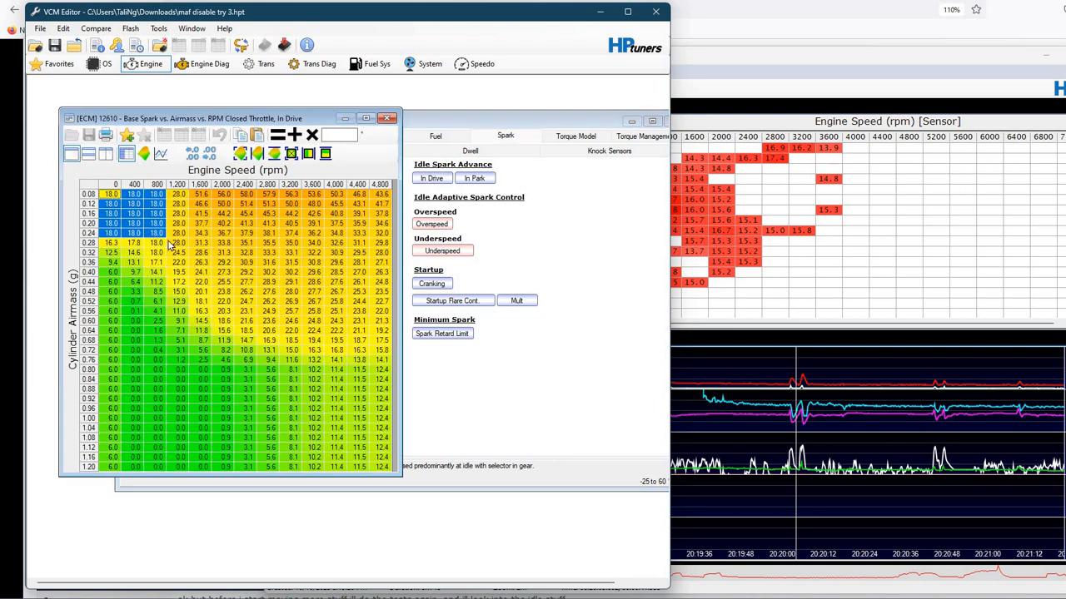
key(minus)
key(minus)
key(minus)
key(minus)
key(minus)
key(minus)
key(minus)
key(minus)
key(minus)
key(minus)
key(minus)
key(minus)
key(minus)
key(minus)
key(minus)
key(minus)
key(minus)
key(minus)
click(161, 215)
click(156, 186)
drag(130, 194, 108, 194)
key(plus)
click(135, 223)
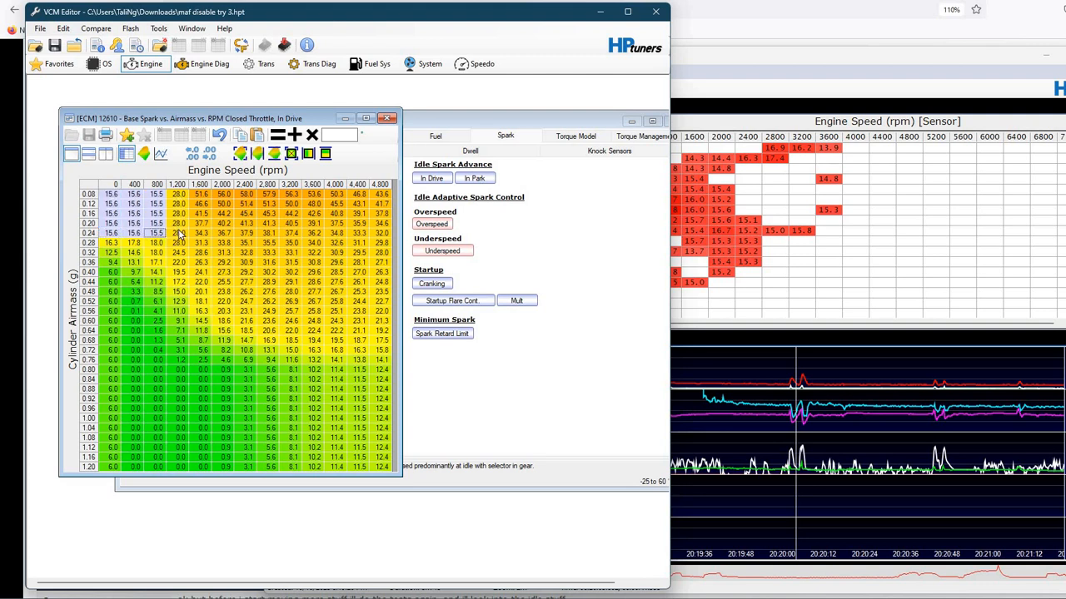
Lower the In Drive table's 1,200 rpm cells from 0.08 to 0.24 g airmass to about 19°.
drag(179, 194, 178, 233)
key(minus)
key(minus)
key(minus)
key(minus)
key(minus)
key(minus)
key(minus)
key(minus)
key(minus)
key(minus)
key(minus)
key(minus)
key(minus)
key(minus)
key(minus)
key(minus)
key(minus)
key(minus)
key(minus)
key(minus)
key(minus)
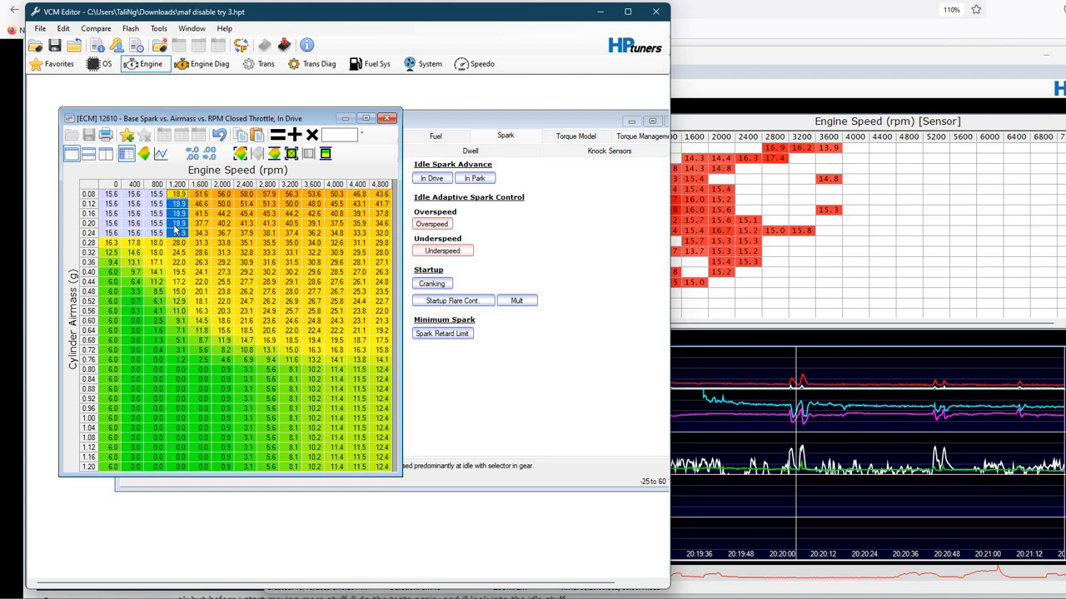
key(plus)
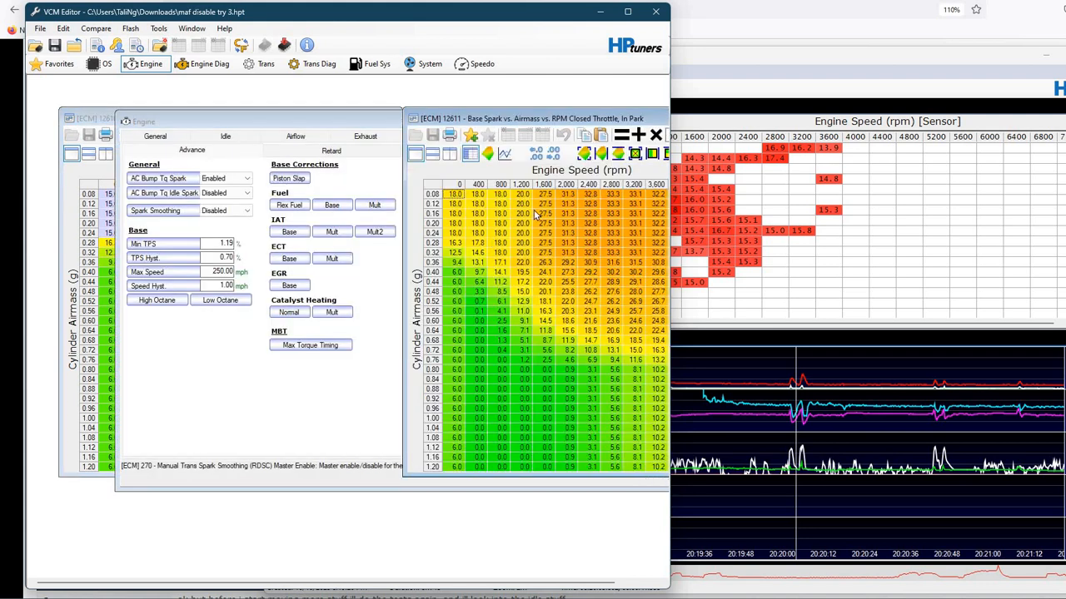
In the In Park base spark table, lower the 0.08 to 0.24 g cells to 16.5° from 0 to 800 rpm and 18.5° at 1,200 rpm.
drag(528, 196, 449, 241)
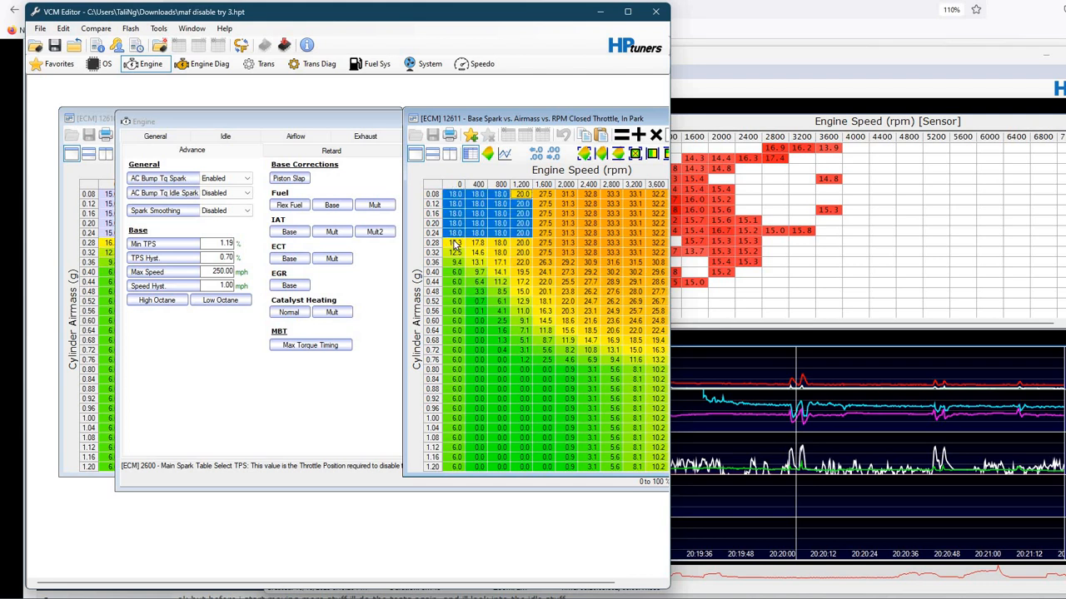
key(minus)
key(minus)
key(minus)
key(minus)
key(minus)
key(minus)
key(minus)
key(minus)
key(minus)
key(minus)
key(minus)
key(minus)
key(minus)
key(minus)
key(minus)
key(plus)
key(plus)
key(plus)
key(plus)
click(491, 247)
Close the In Park and In Drive base spark tables.
drag(574, 118, 429, 142)
click(587, 143)
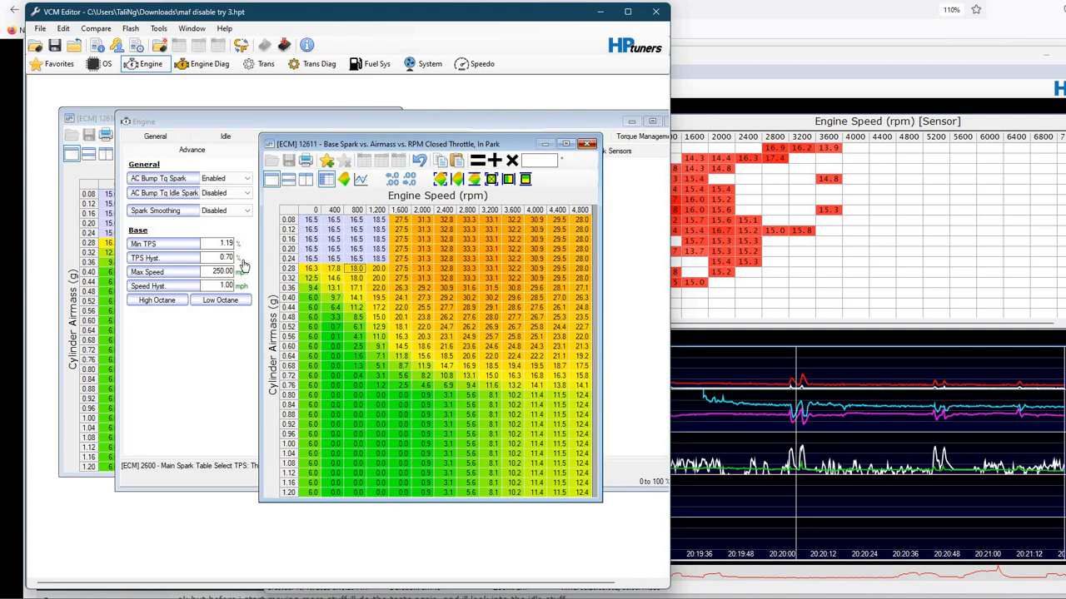
click(393, 110)
click(394, 119)
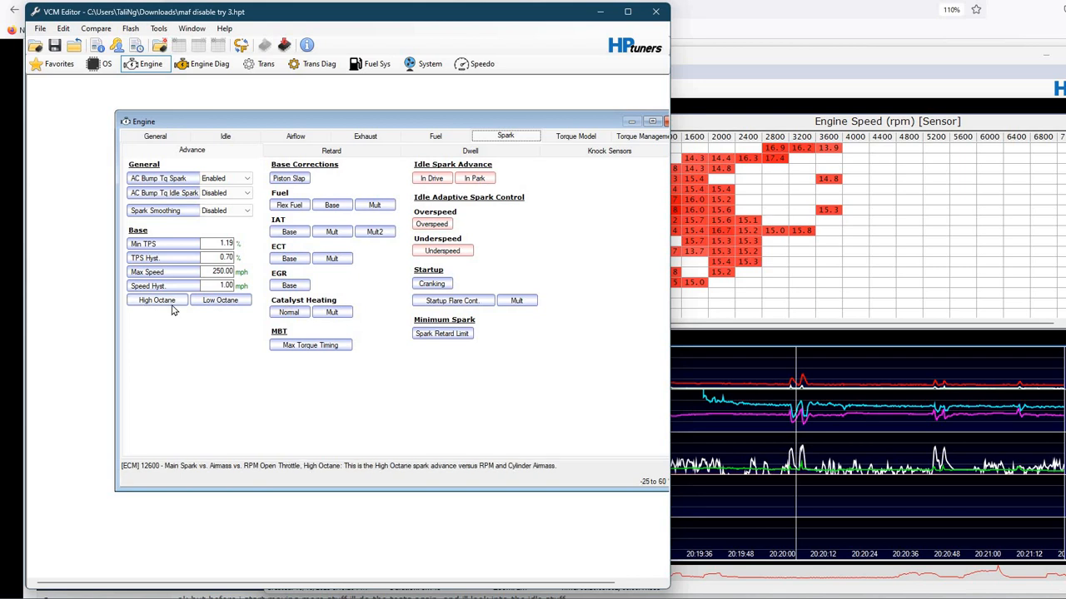
In the High Octane main spark table, lower the 400 to 800 rpm cells from 0.08 to 0.24 g by 2°, giving 16.0° at 400 and 600 rpm.
click(158, 301)
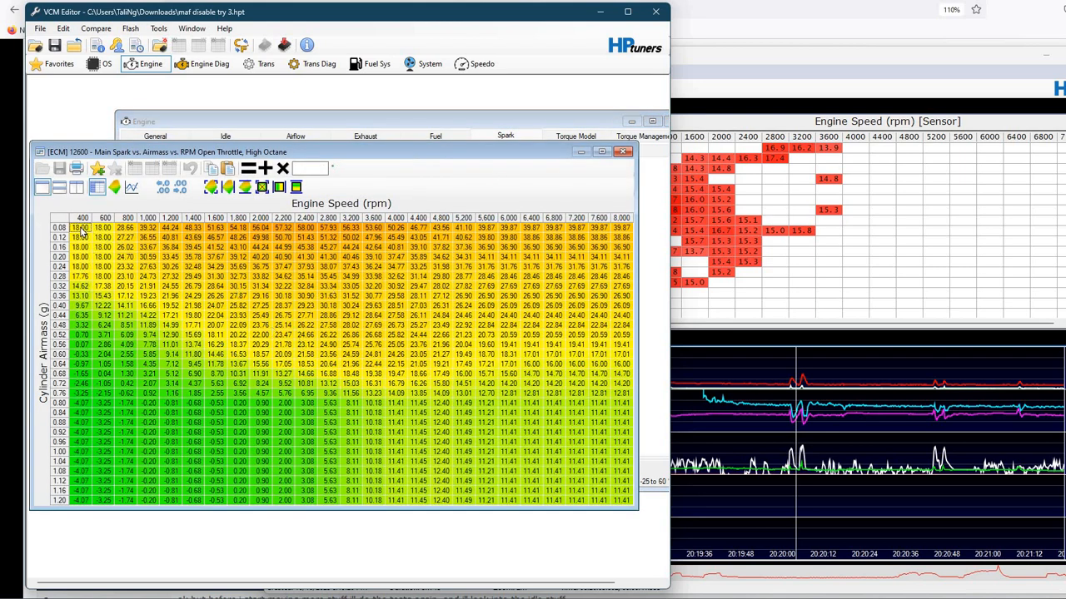
drag(81, 227, 105, 271)
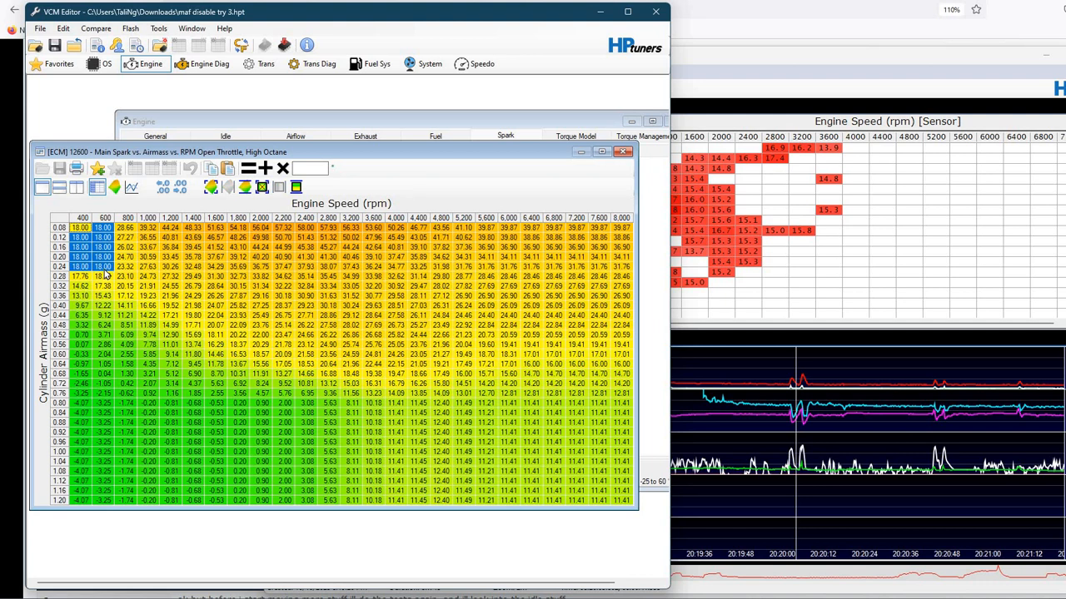
drag(125, 230, 82, 268)
key(minus)
key(minus)
key(minus)
key(minus)
key(minus)
key(minus)
key(minus)
key(minus)
key(minus)
key(minus)
key(minus)
key(minus)
key(minus)
key(minus)
key(minus)
key(minus)
key(minus)
key(minus)
key(minus)
key(minus)
key(minus)
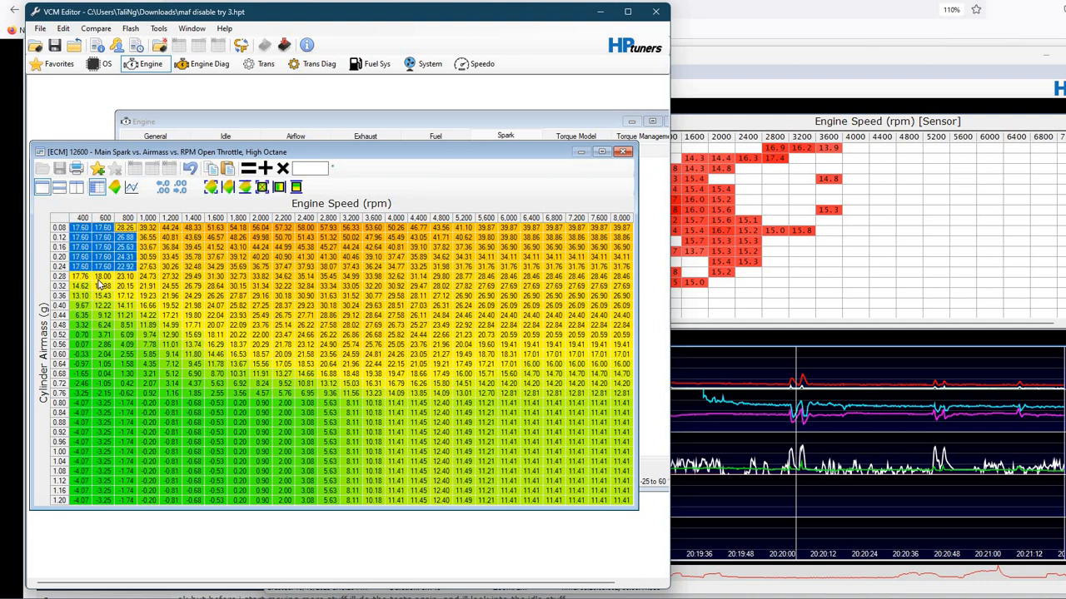
key(minus)
key(minus)
key(minus)
key(minus)
key(minus)
key(minus)
key(minus)
key(minus)
key(minus)
key(minus)
key(minus)
key(minus)
key(minus)
key(minus)
key(minus)
key(minus)
key(minus)
key(minus)
key(minus)
key(minus)
key(minus)
key(minus)
key(minus)
key(minus)
key(minus)
key(minus)
key(minus)
key(minus)
key(minus)
key(minus)
key(minus)
click(179, 187)
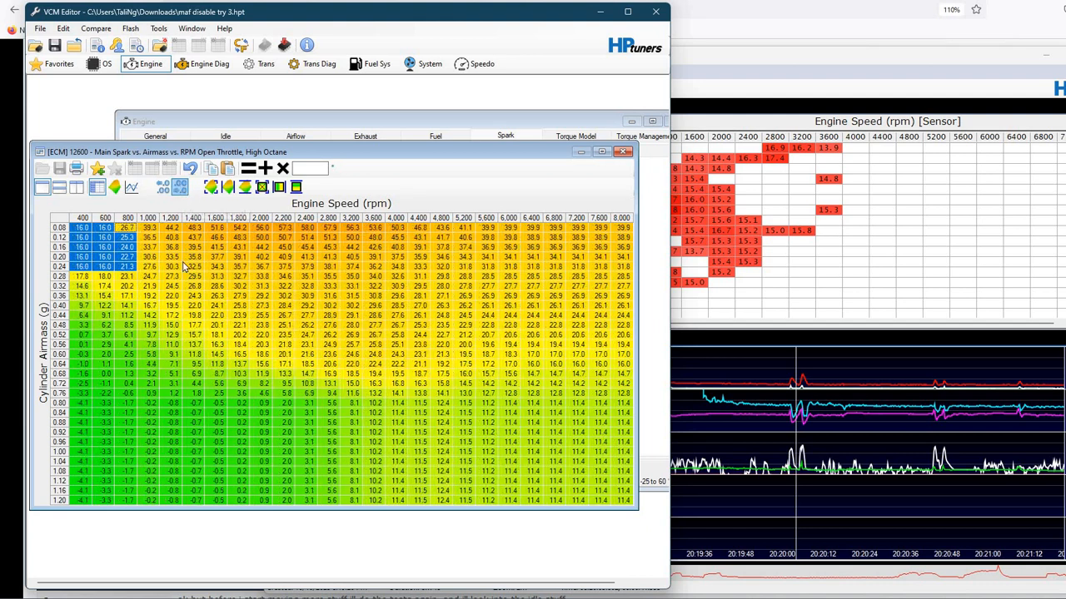
click(130, 259)
click(104, 266)
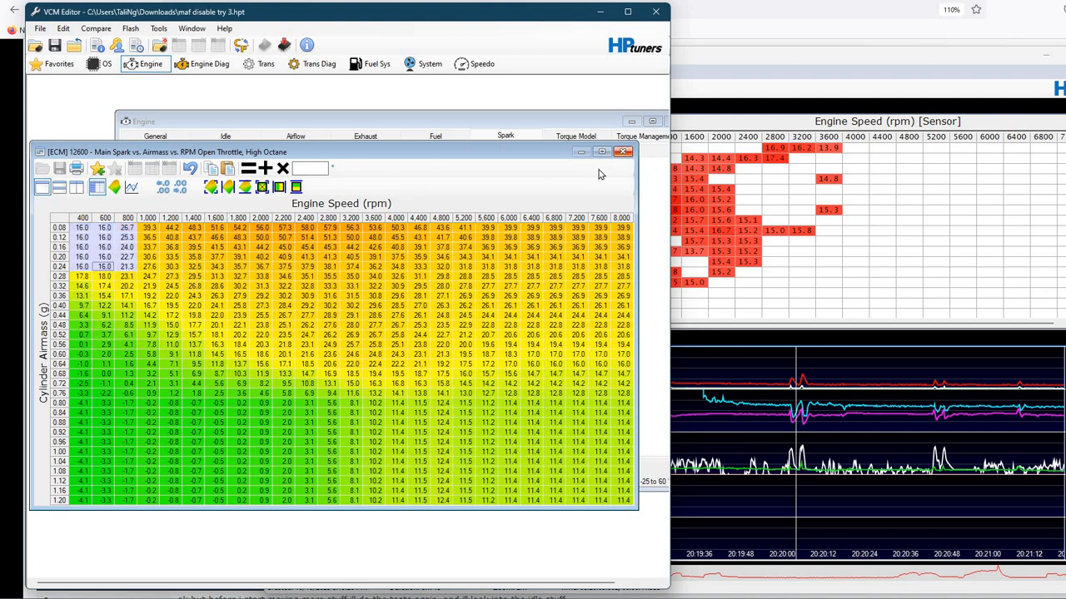
click(623, 151)
In the Low Octane main spark table, lower the 400 to 800 rpm cells from 0.08 to 0.28 g airmass by 2°.
click(222, 302)
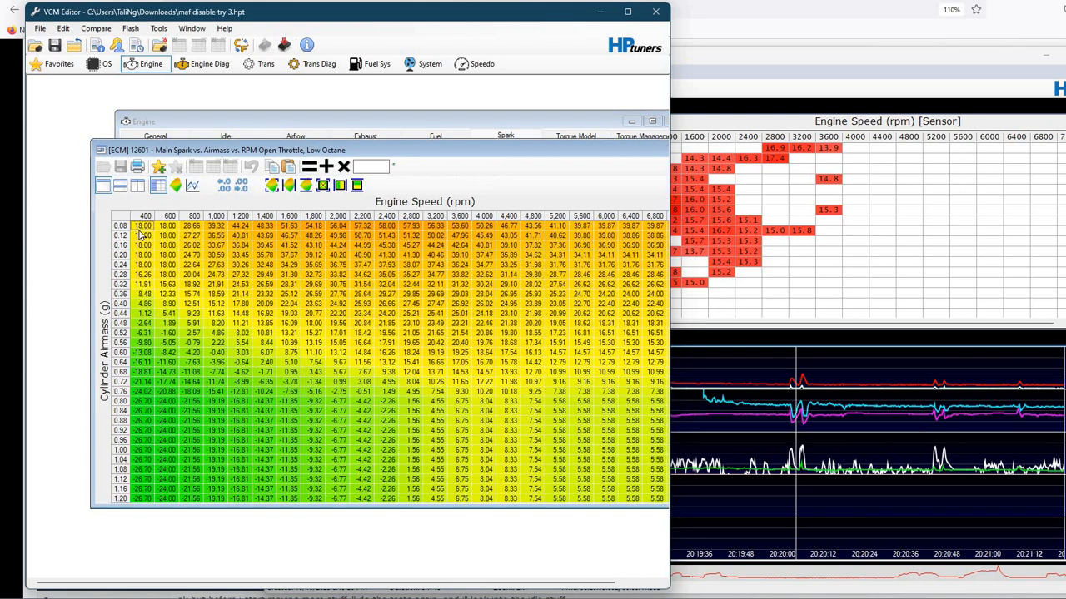
drag(139, 233, 190, 275)
key(minus)
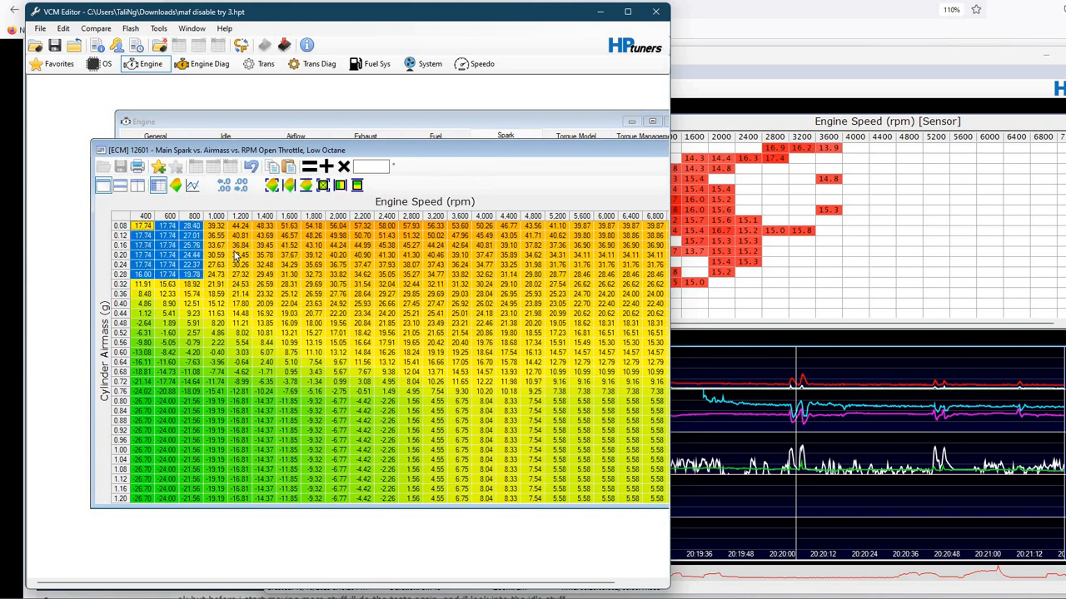
key(minus)
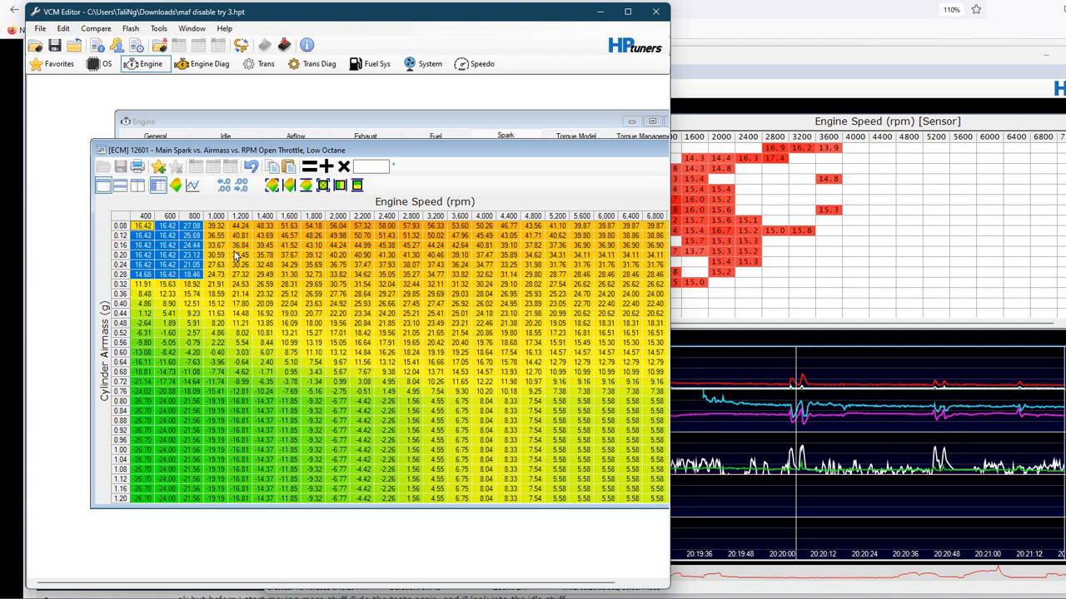
key(minus)
click(264, 245)
drag(624, 152, 549, 157)
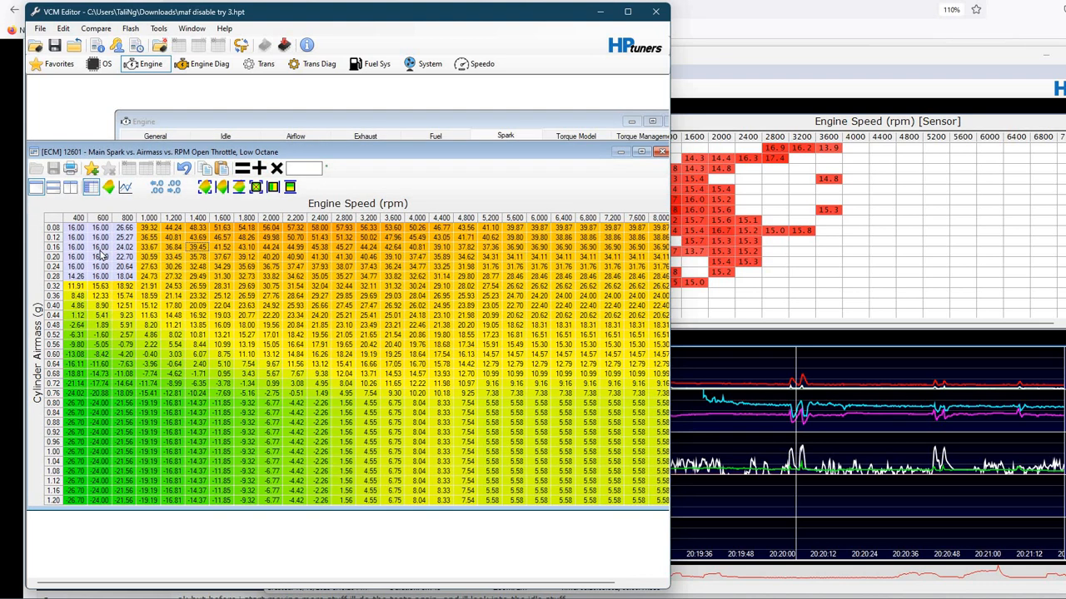
click(655, 155)
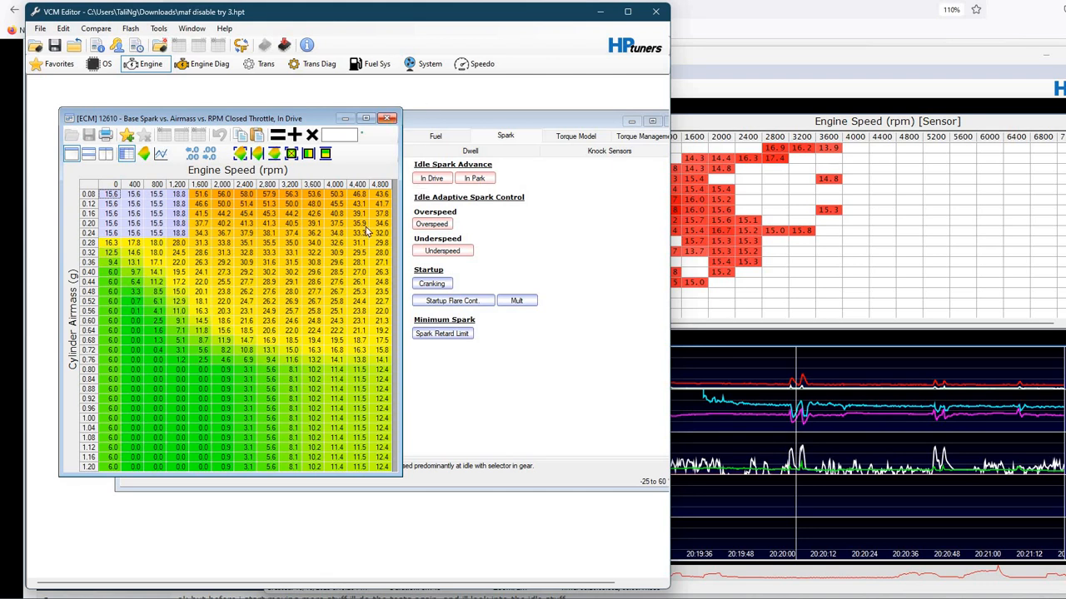
For 0.08 to 0.24 g in the Low Octane table, lower 400 and 600 rpm to 15.71° and 800 rpm by the same amount.
click(387, 119)
click(221, 300)
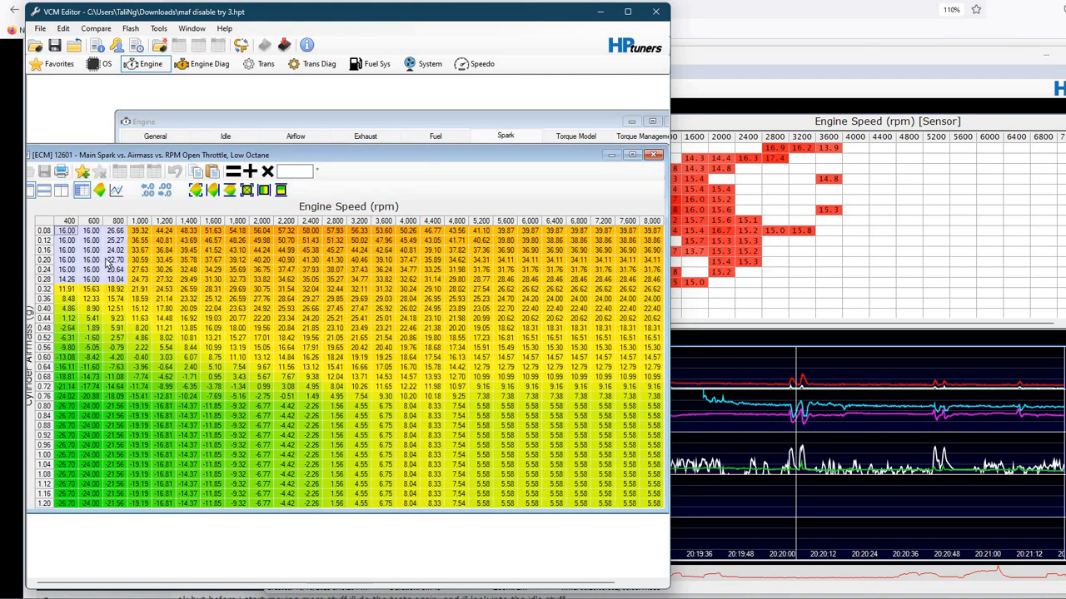
drag(106, 260, 117, 281)
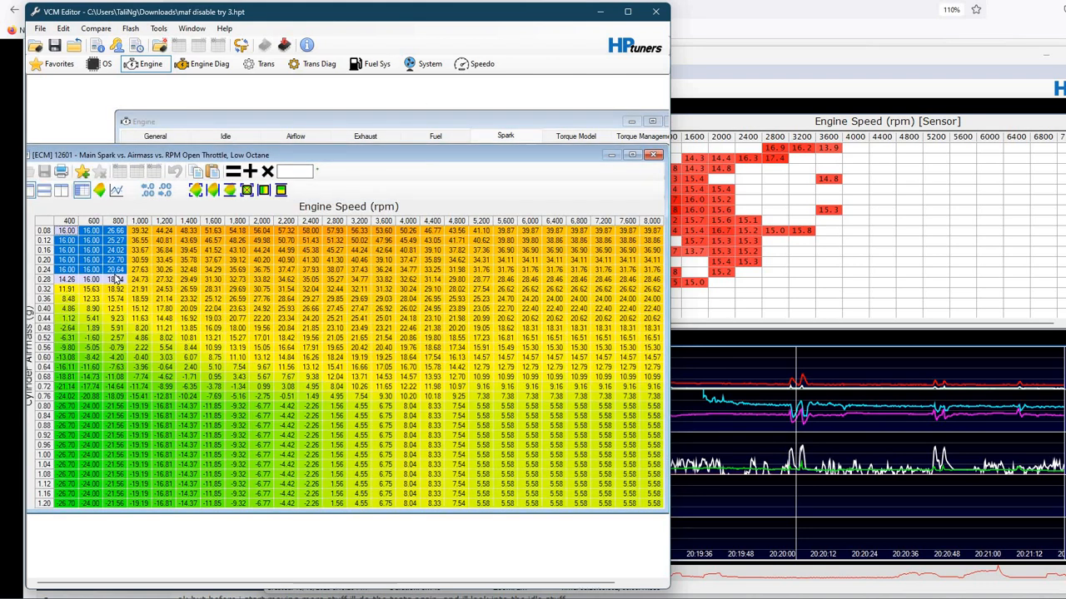
key(minus)
key(minus)
key(minus)
key(minus)
key(minus)
key(minus)
key(minus)
key(minus)
key(minus)
key(minus)
key(minus)
key(minus)
key(minus)
key(minus)
key(minus)
key(minus)
key(minus)
key(minus)
key(minus)
key(minus)
key(minus)
key(minus)
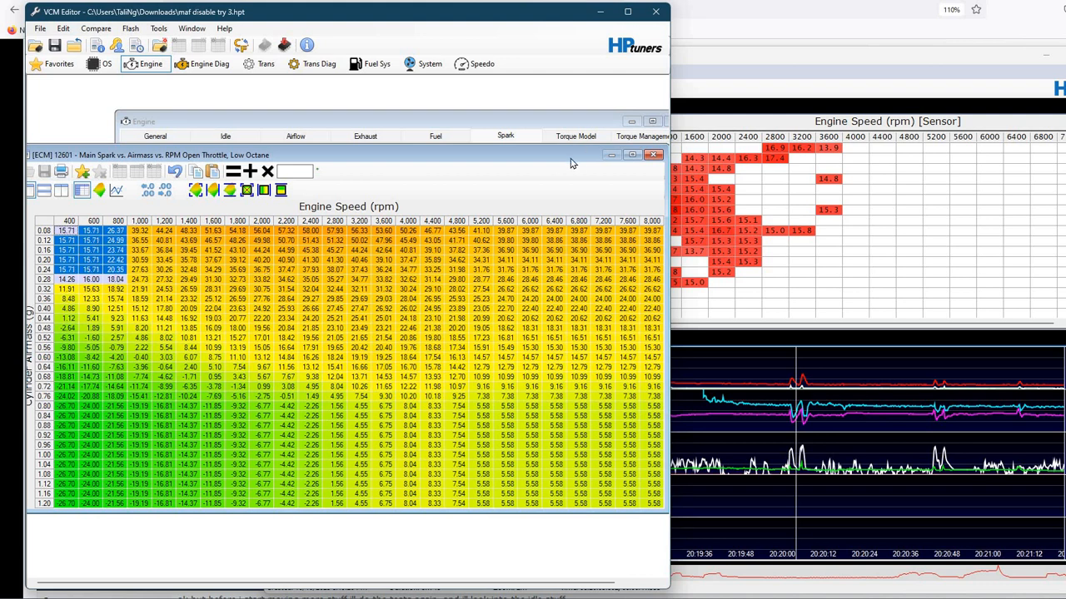
click(654, 155)
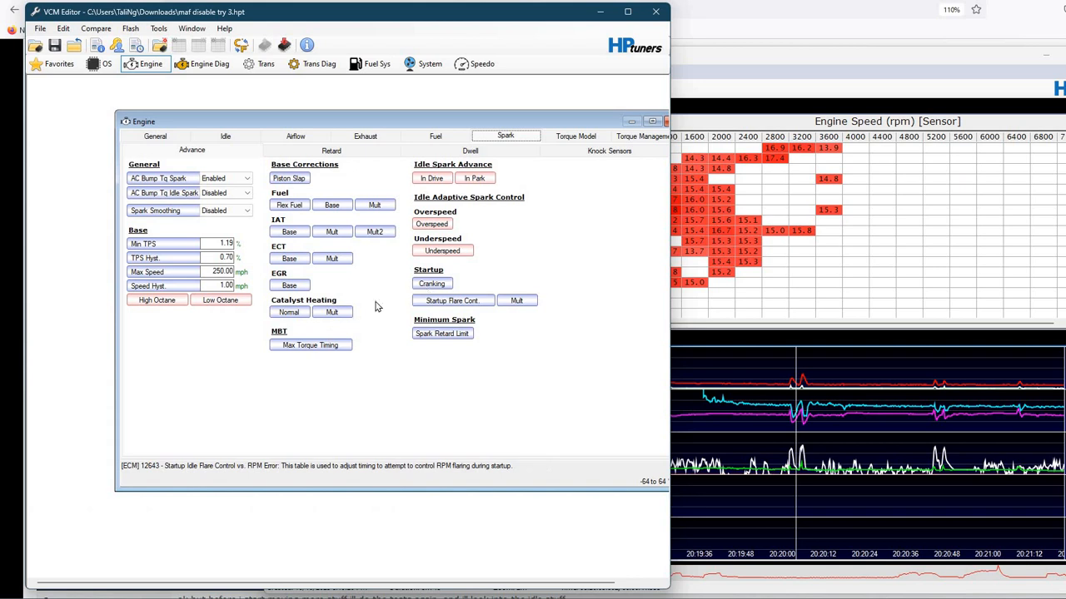
For 0.08 to 0.24 g in the High Octane table, lower 400 and 600 rpm to 15.8° and 800 rpm by the same amount.
click(176, 301)
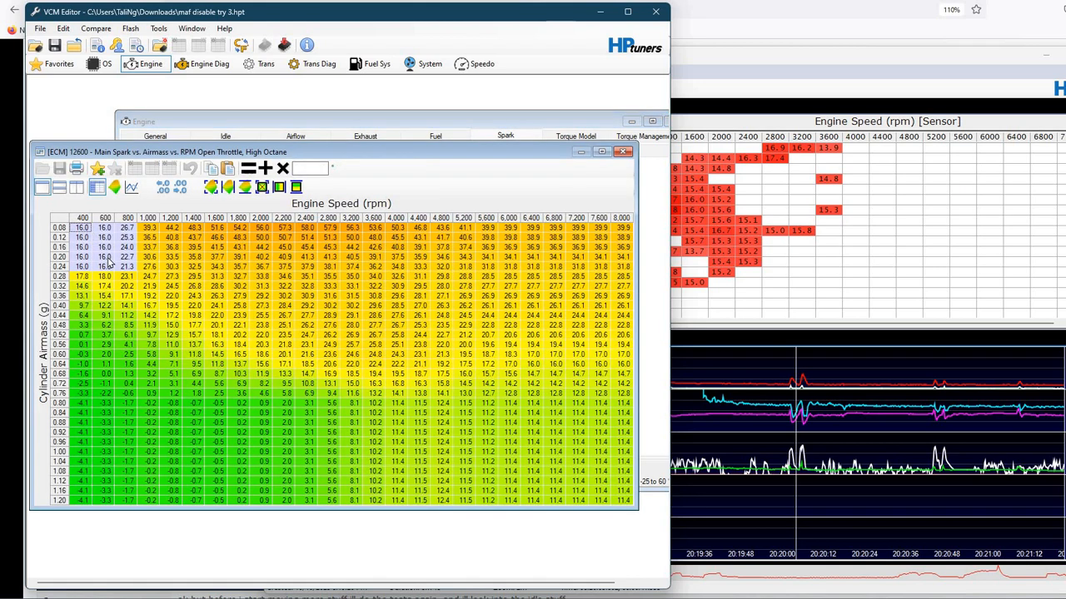
drag(82, 228, 126, 268)
text(15.3	15.3	26.0 15.3	15.3	24.6 15.3	15.3	23.4 15.3	15.3	22.0 15.3	15.3	20.7)
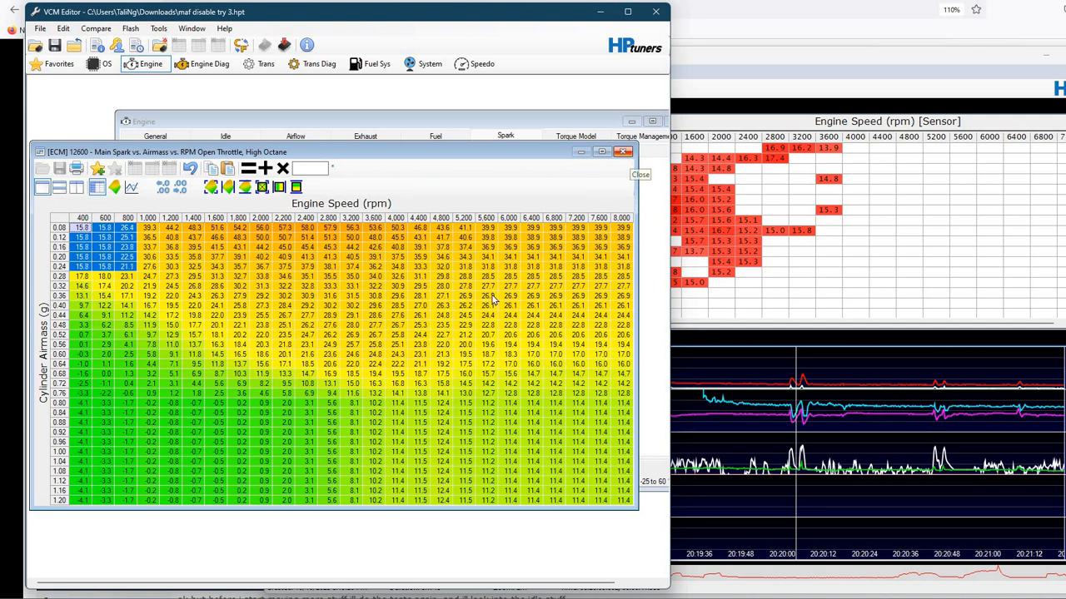
click(624, 152)
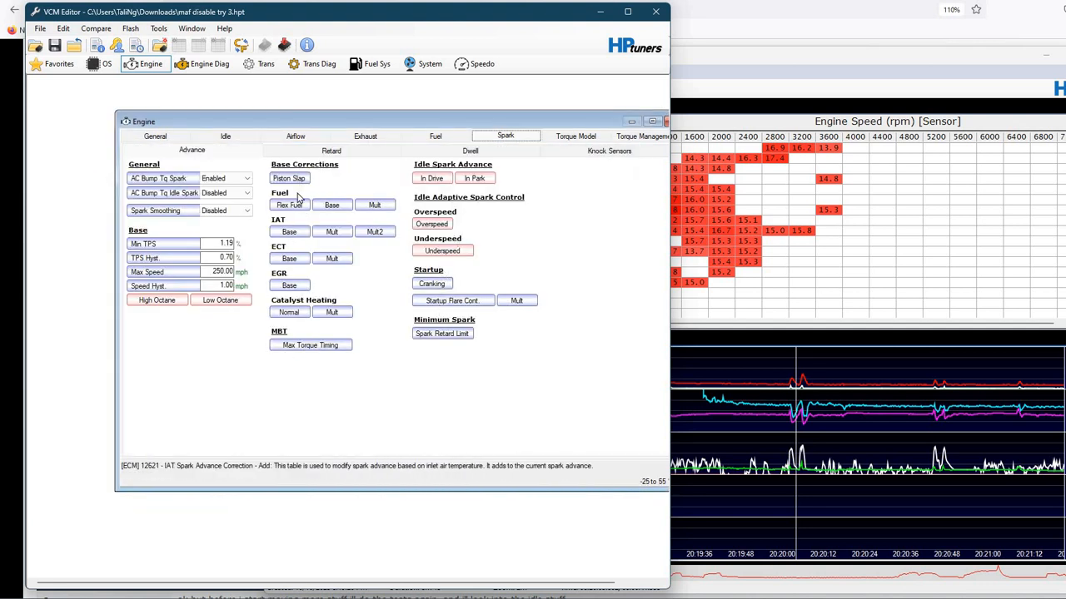
In the AFR spark advance correction table, set the cells from 1,600 to 8,000 rpm and 1.05 to 1.55 to 0.
click(336, 209)
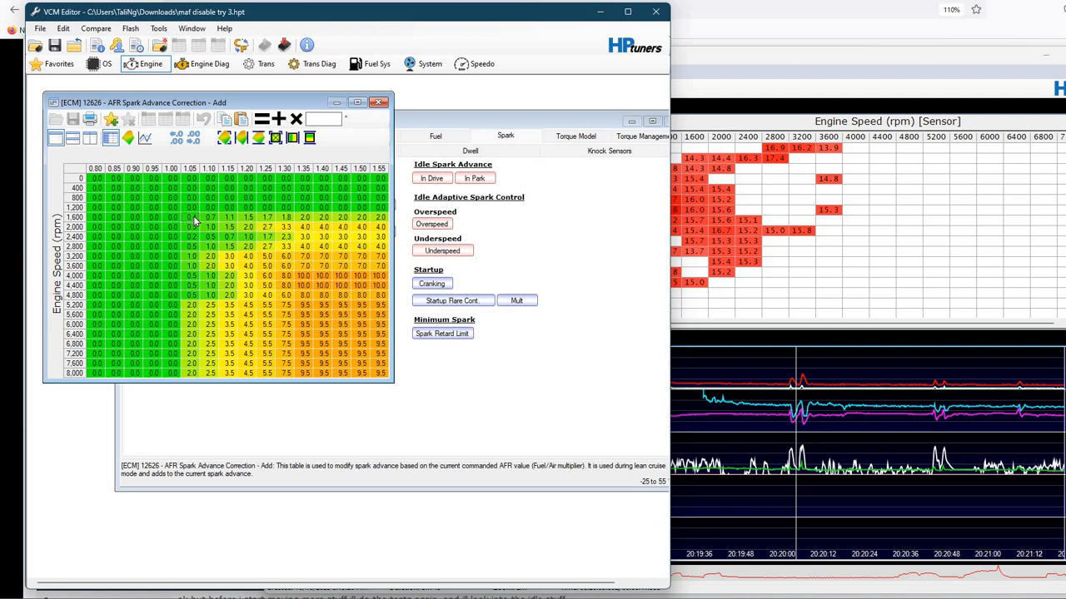
drag(192, 217, 384, 377)
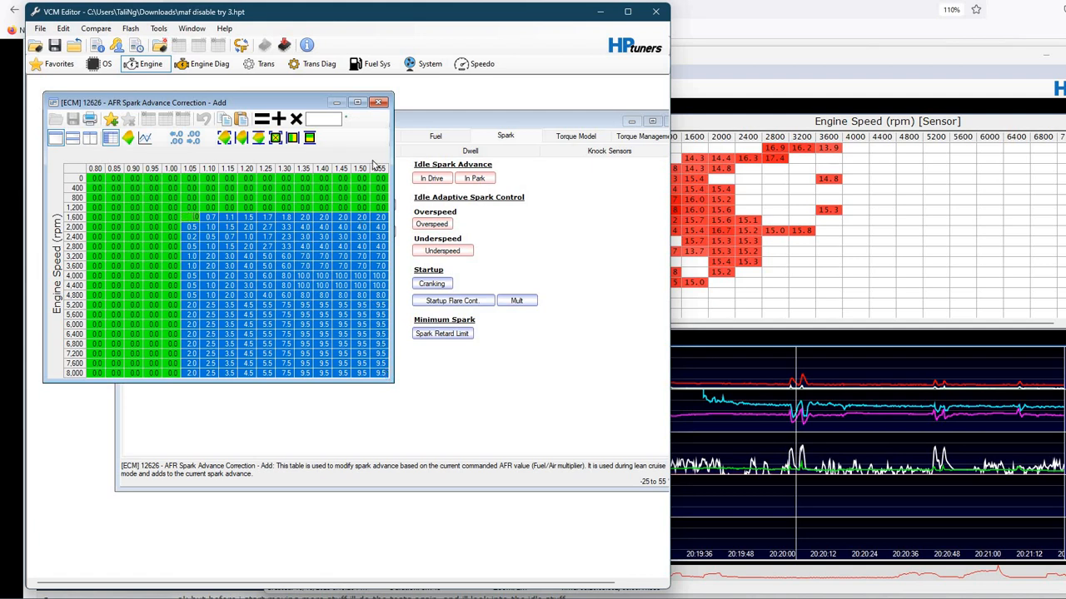
click(379, 101)
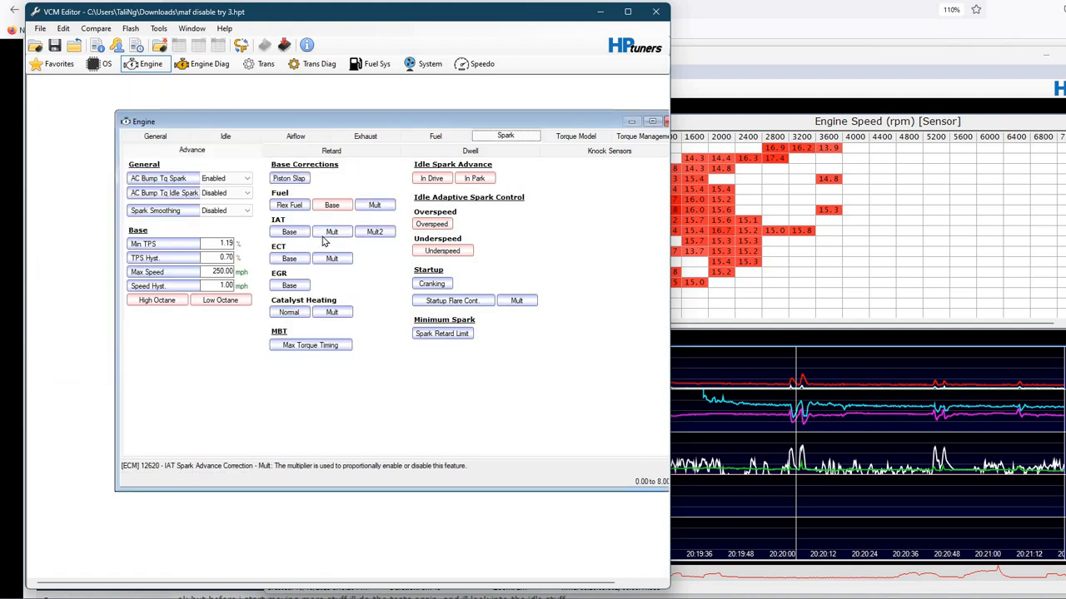
Review the IAT spark correction multiplier and the IAT, ECT and EGR spark advance correction add tables.
click(326, 233)
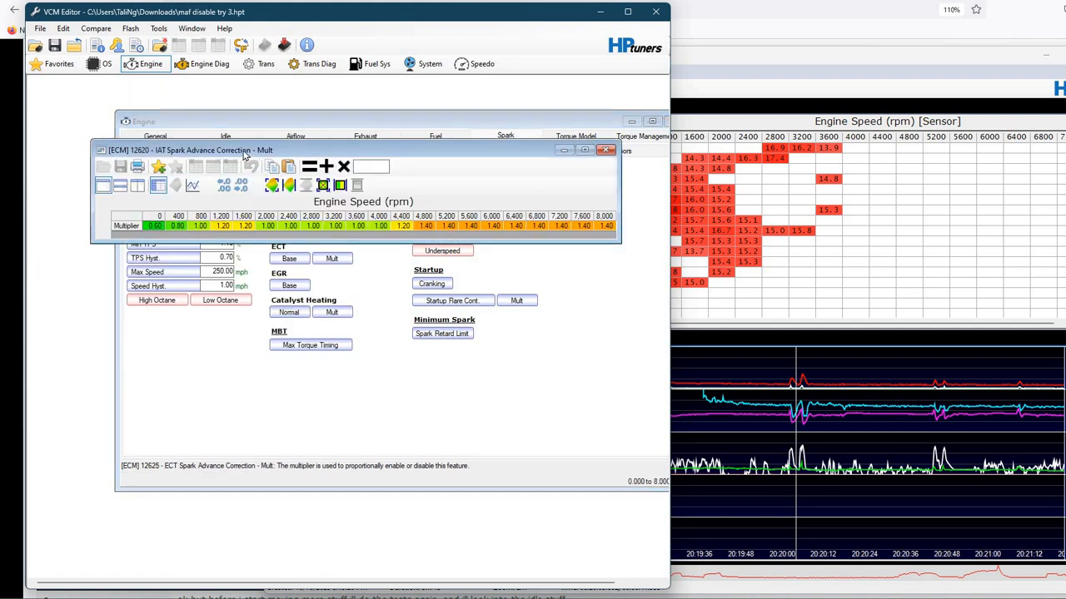
drag(250, 158, 257, 167)
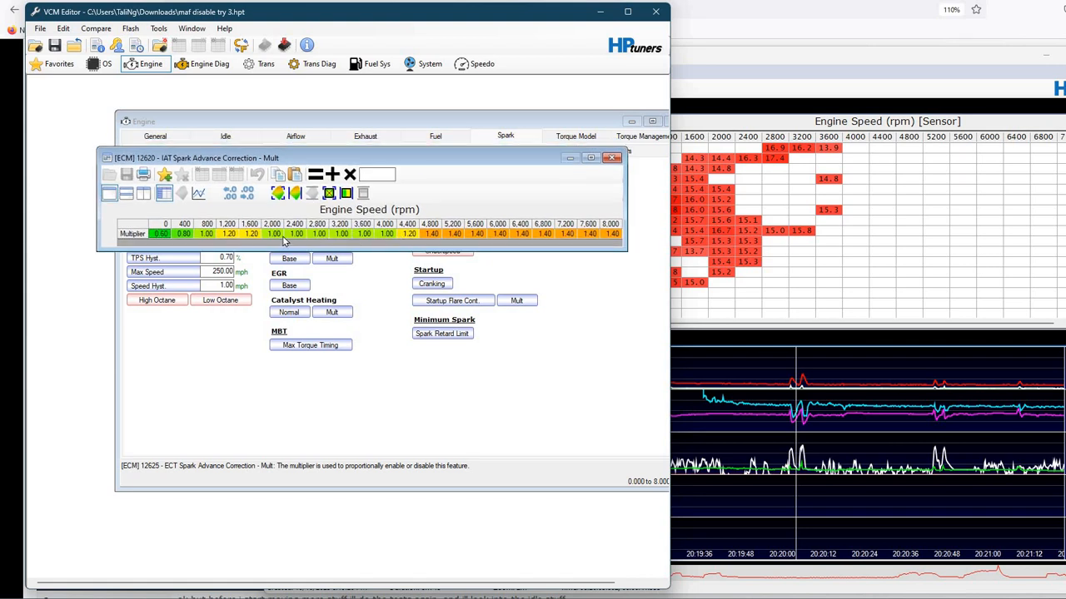
click(613, 158)
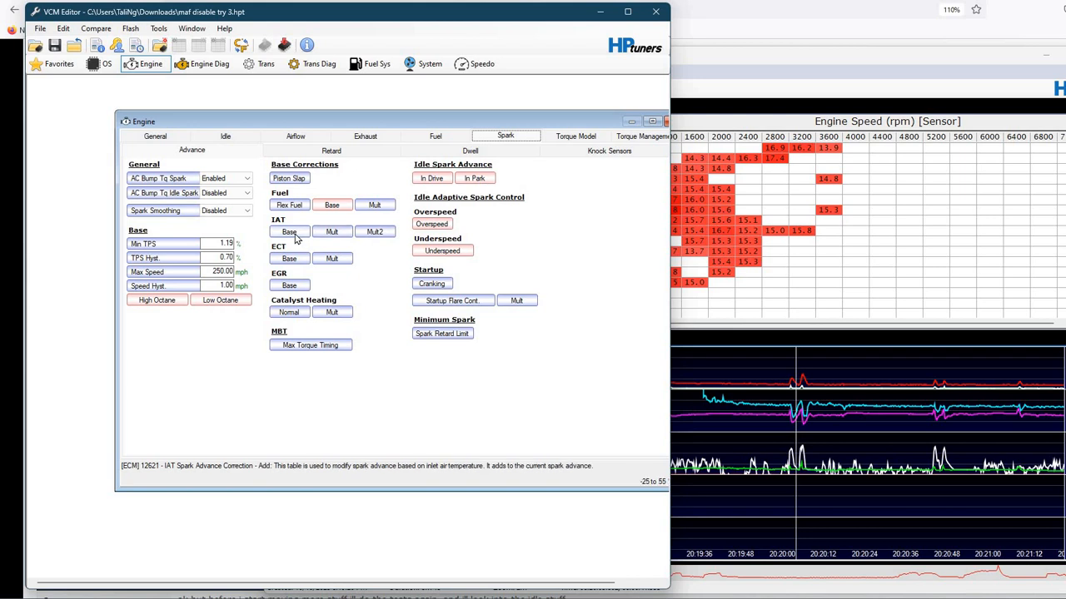
click(290, 233)
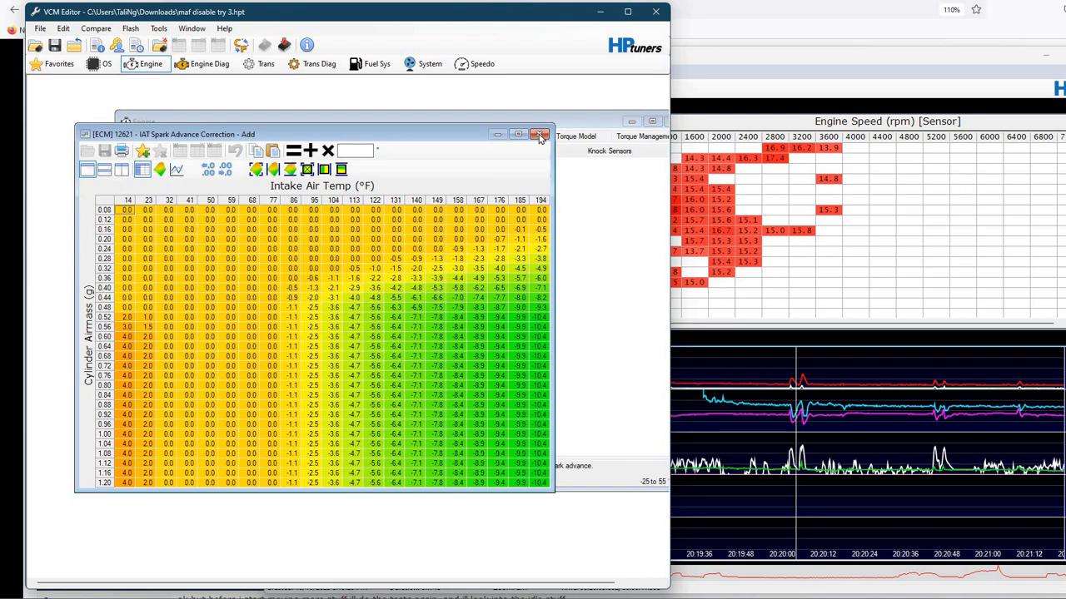
click(539, 136)
click(291, 281)
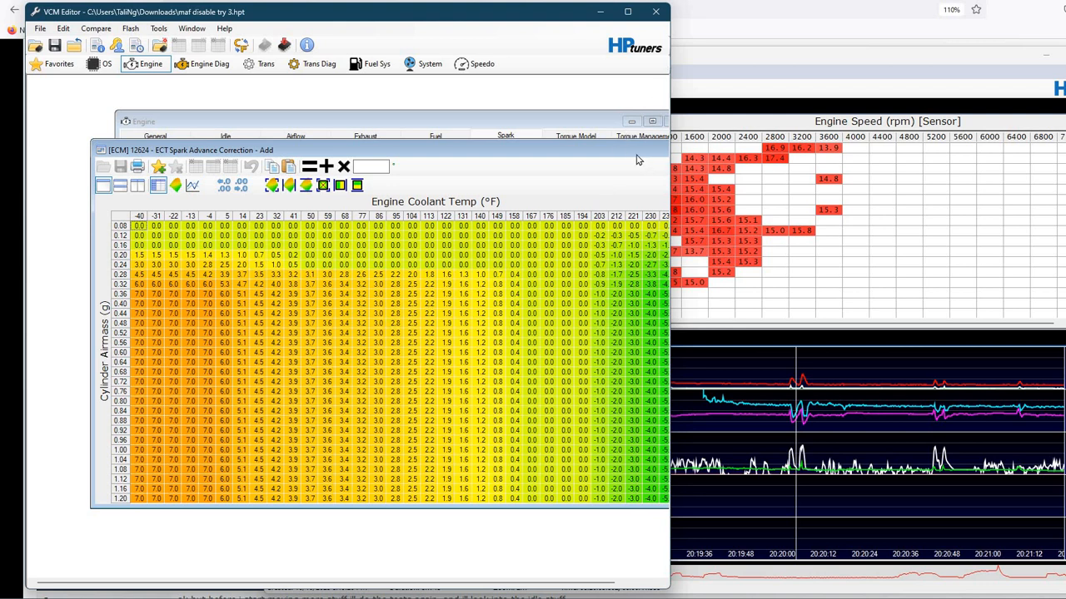
drag(636, 155, 540, 183)
click(627, 183)
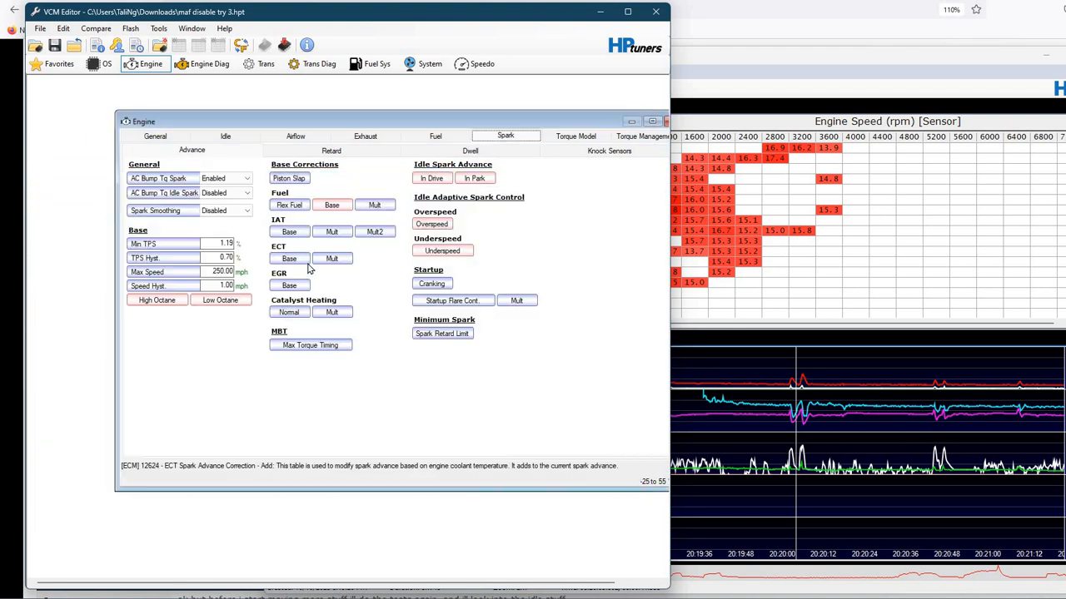
click(298, 287)
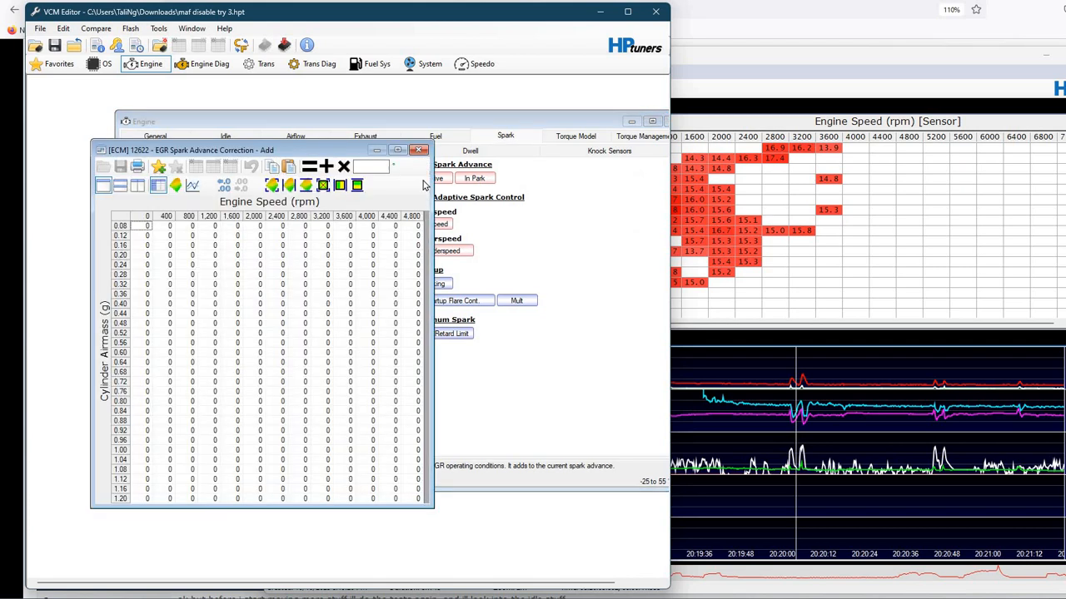
click(418, 151)
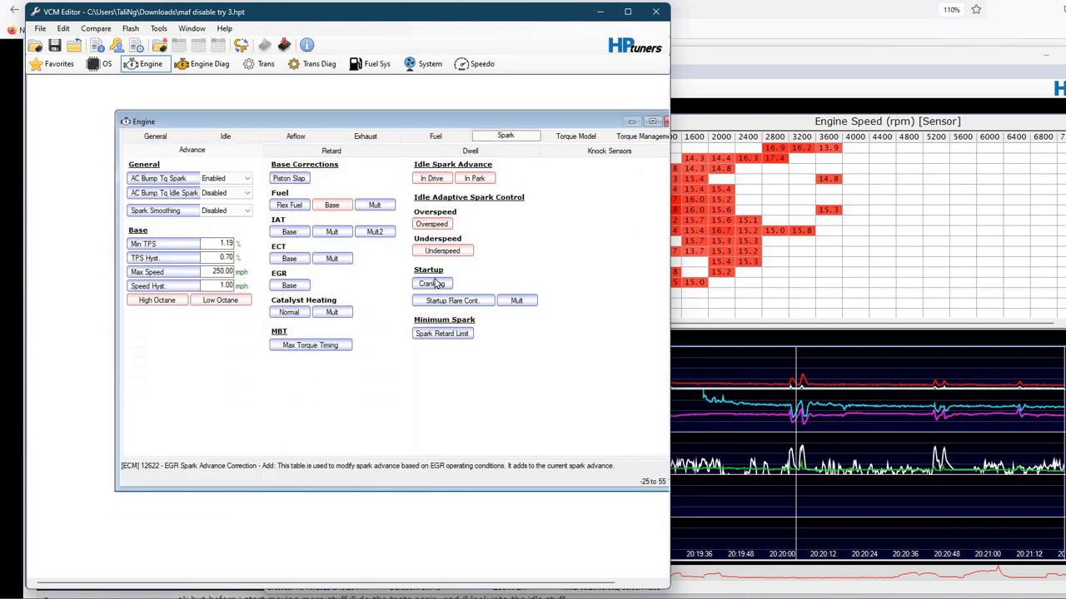
Bring up the engine airflow settings and check VCM Scanner's log around 20:20:00 and the AFR cell at 800 rpm and 45 kPa.
click(331, 150)
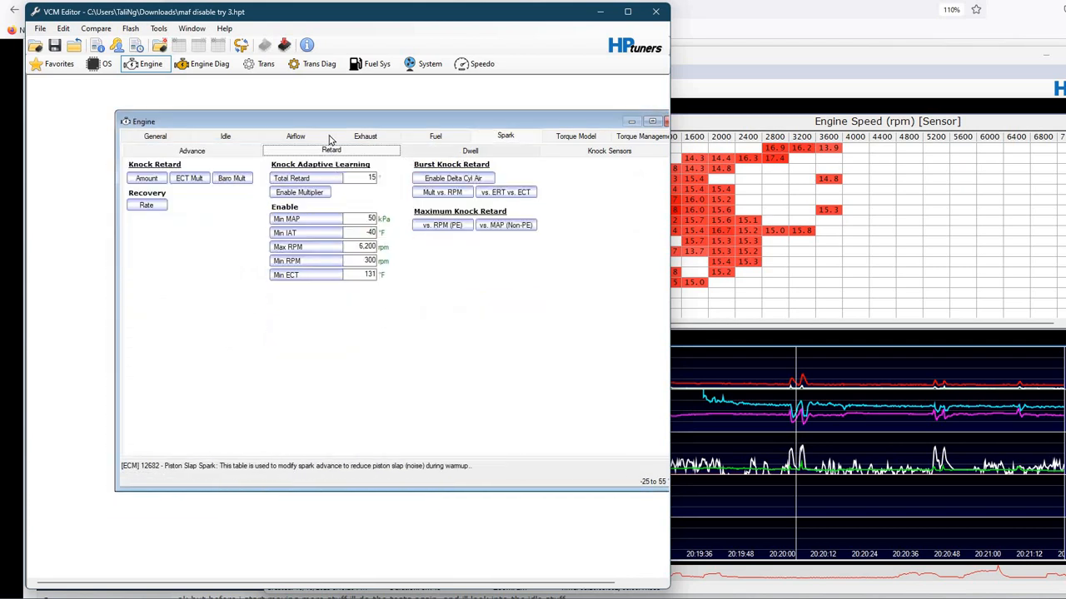
click(302, 138)
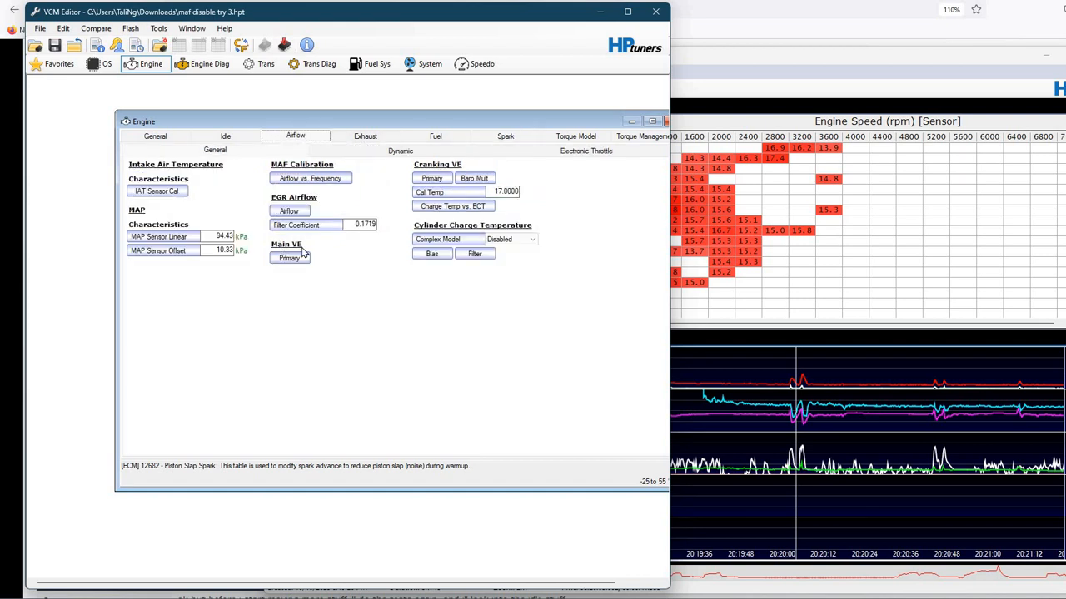
click(837, 443)
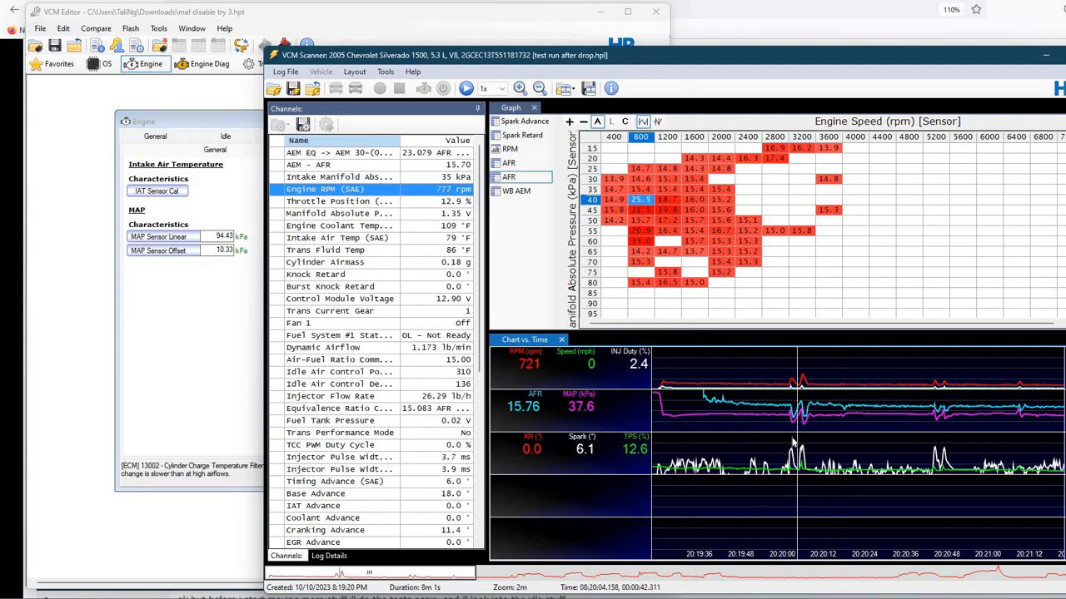
click(792, 443)
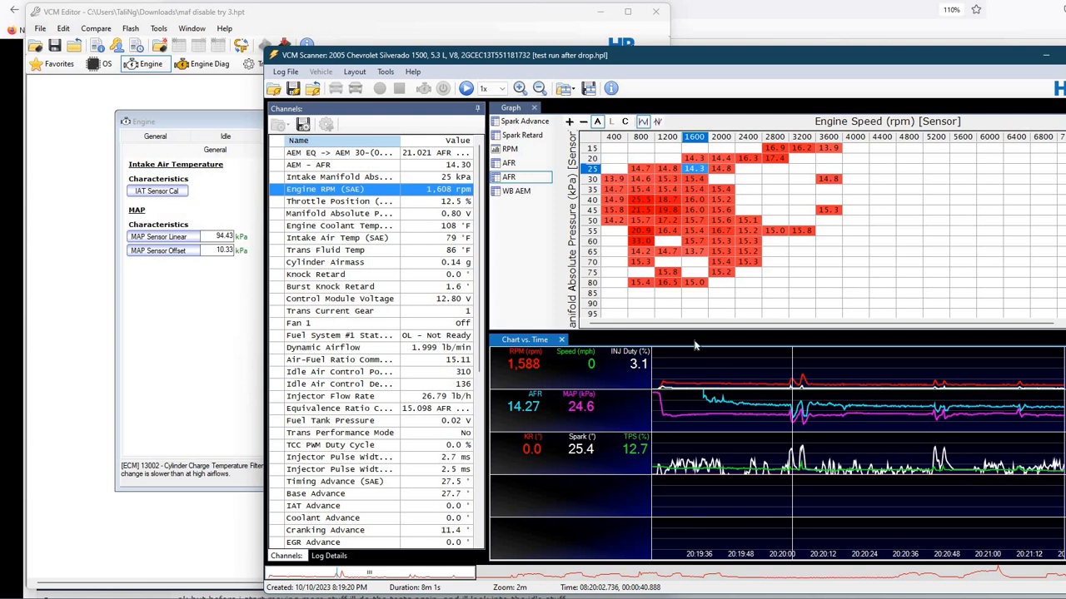
click(648, 211)
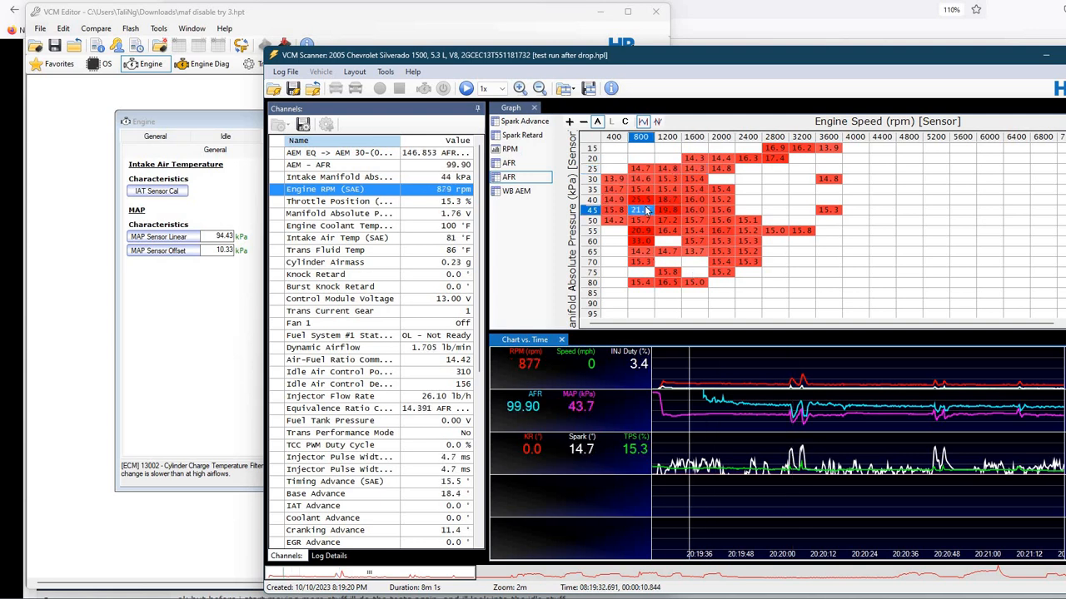
drag(739, 454, 771, 455)
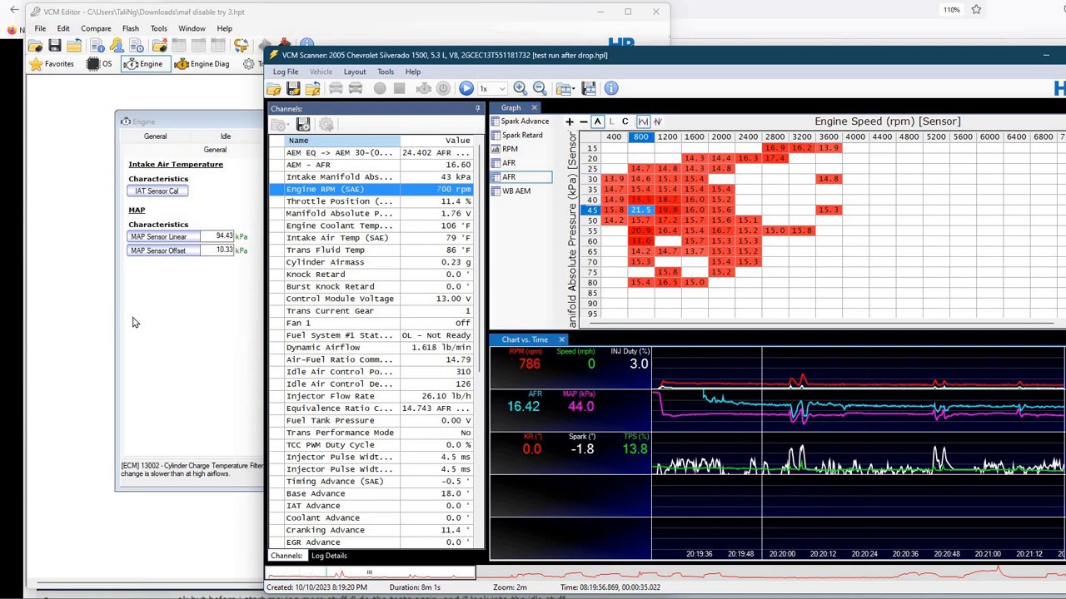
click(263, 142)
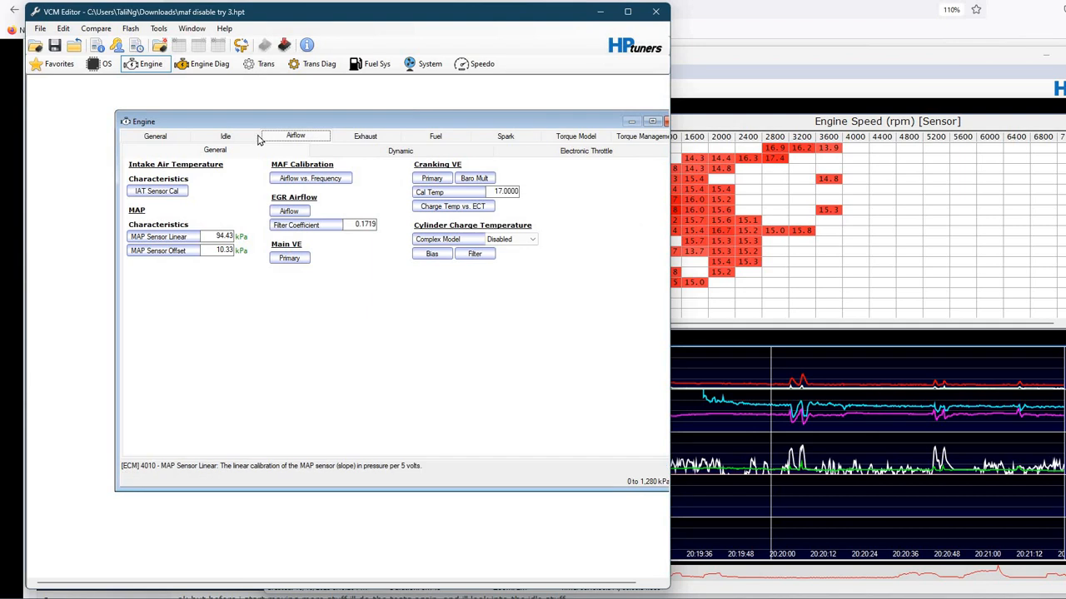
Bring up the open loop EQ ratio table in the fuel settings and compare its 45 kPa cells with VCM Scanner's log around 20:20:29.
click(435, 137)
click(228, 153)
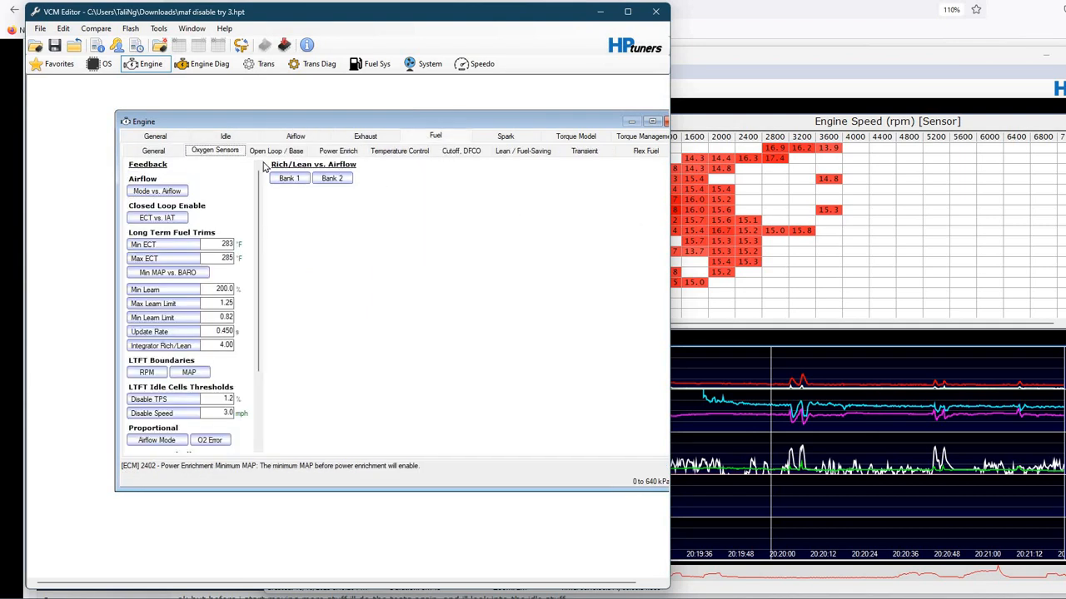
click(275, 151)
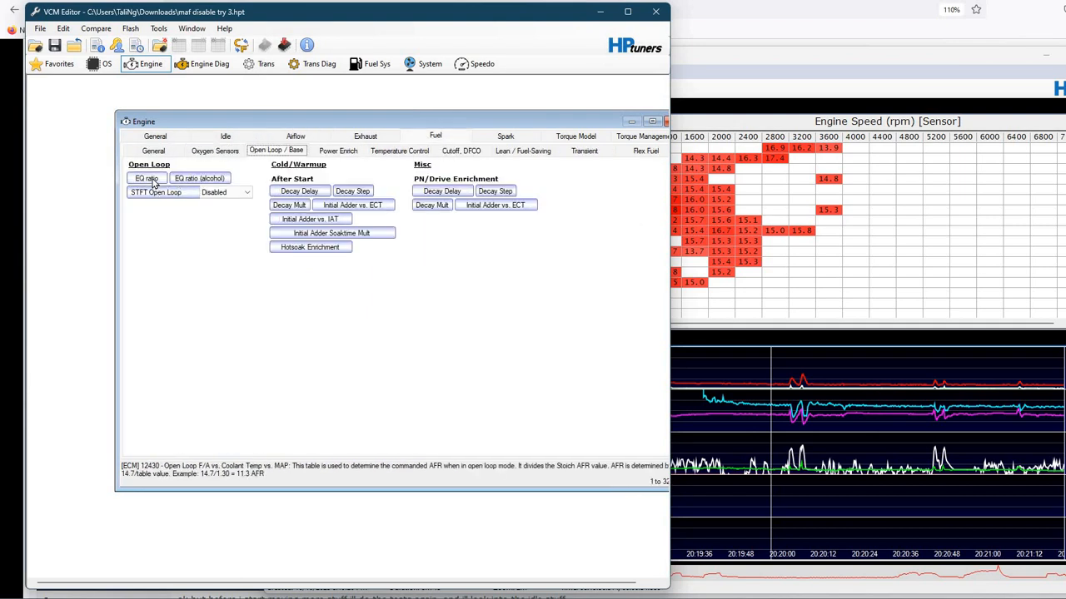
click(148, 180)
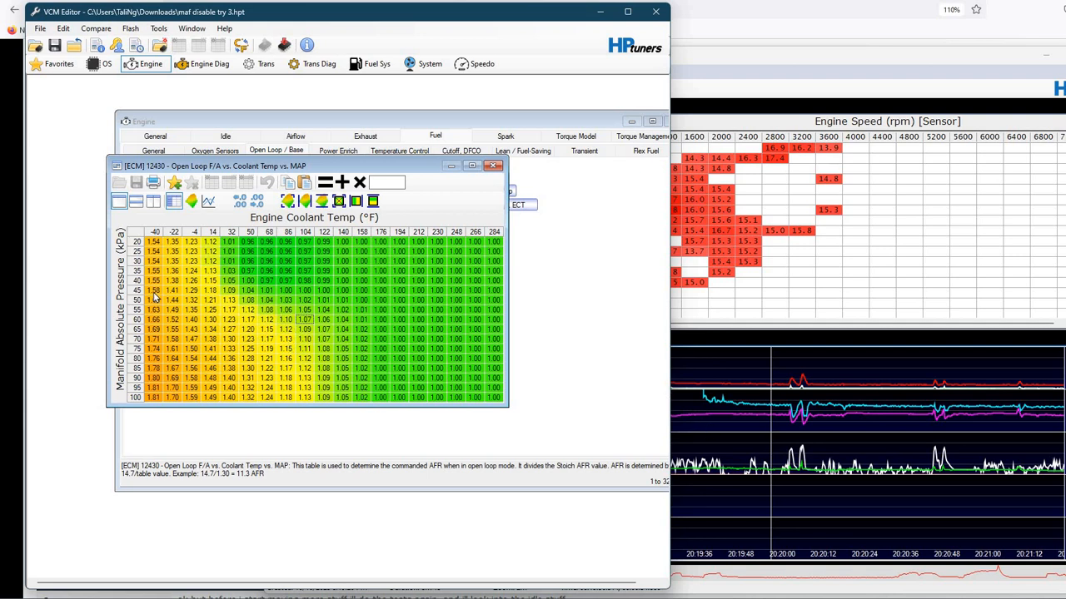
click(269, 302)
click(711, 467)
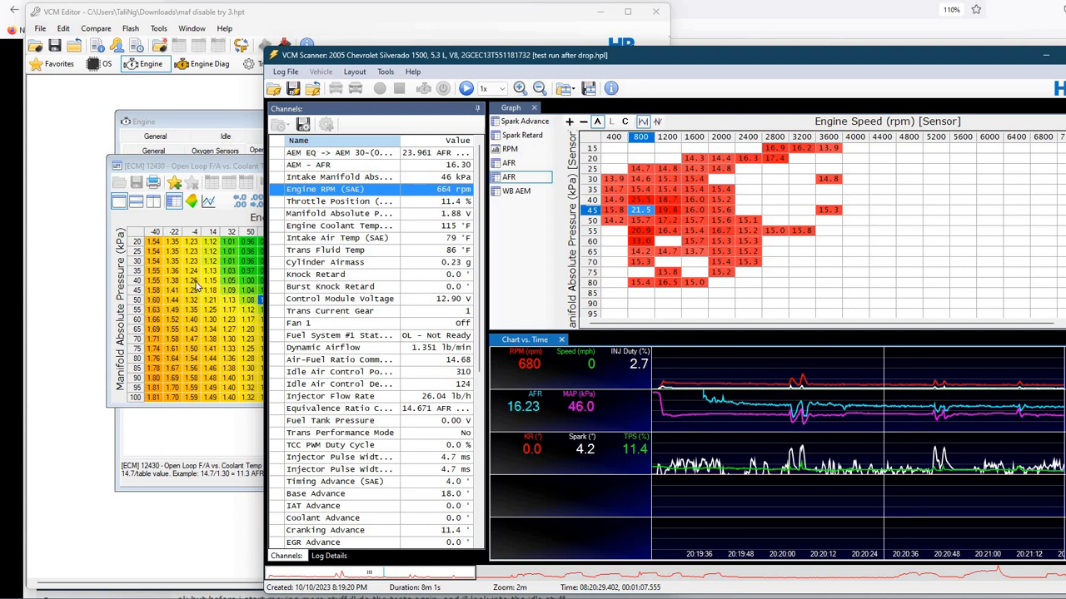
click(222, 284)
drag(268, 291, 290, 294)
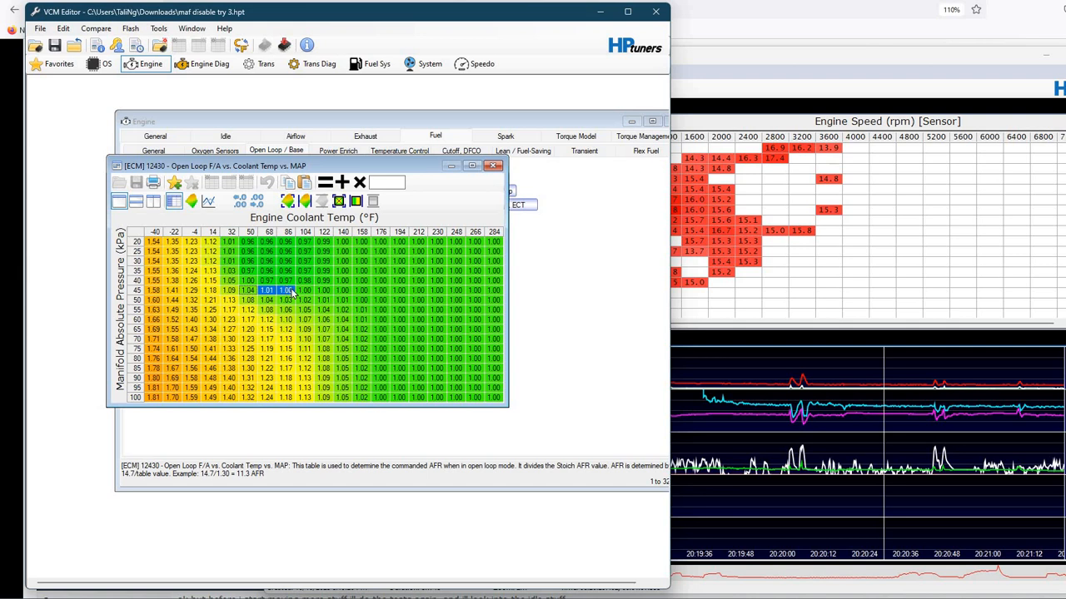
In the Open Loop F/A table, raise the cells from 104 to 158 °F at all pressures by 0.07.
drag(301, 291, 360, 401)
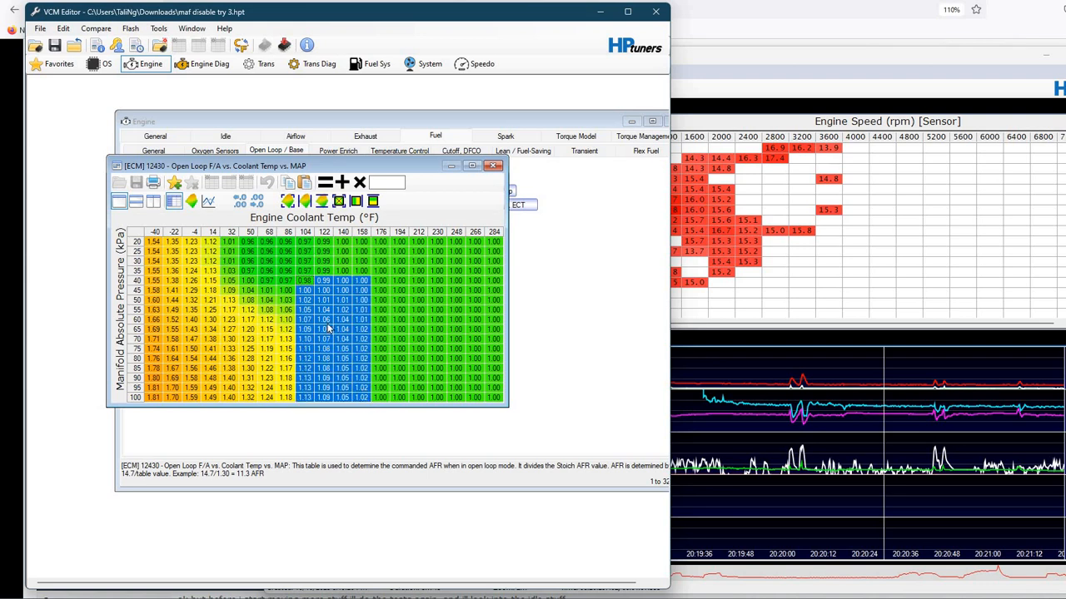
drag(305, 241, 360, 397)
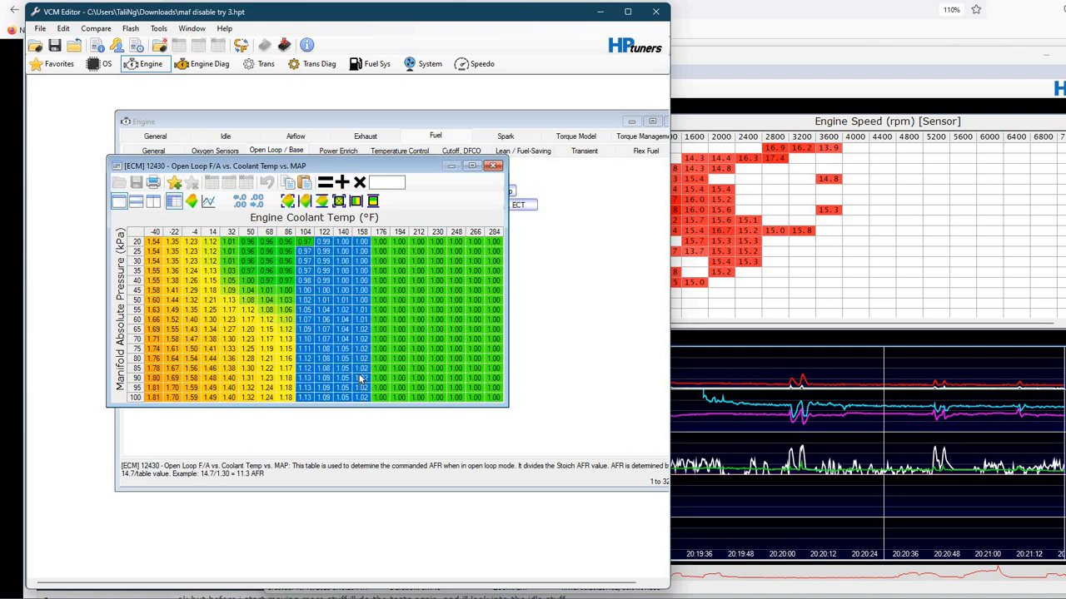
key(plus)
key(plus)
key(plus)
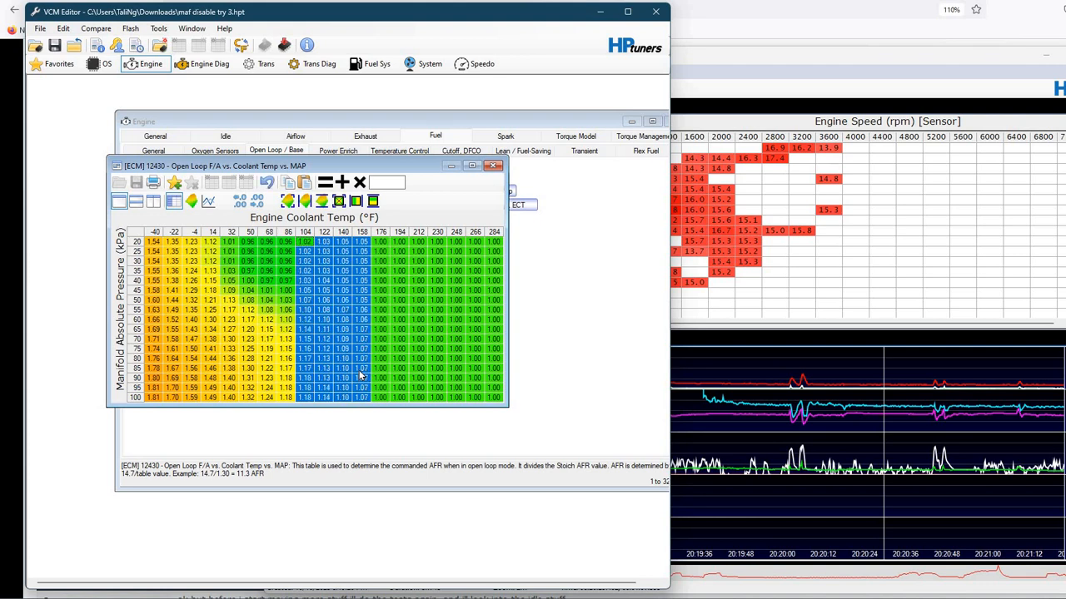
key(plus)
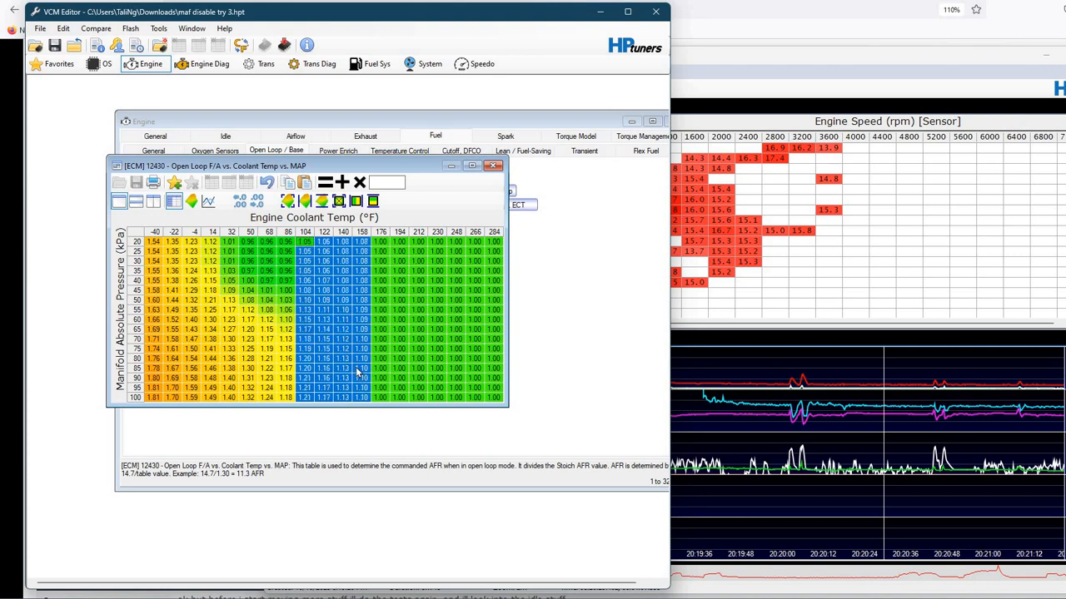
key(minus)
click(344, 351)
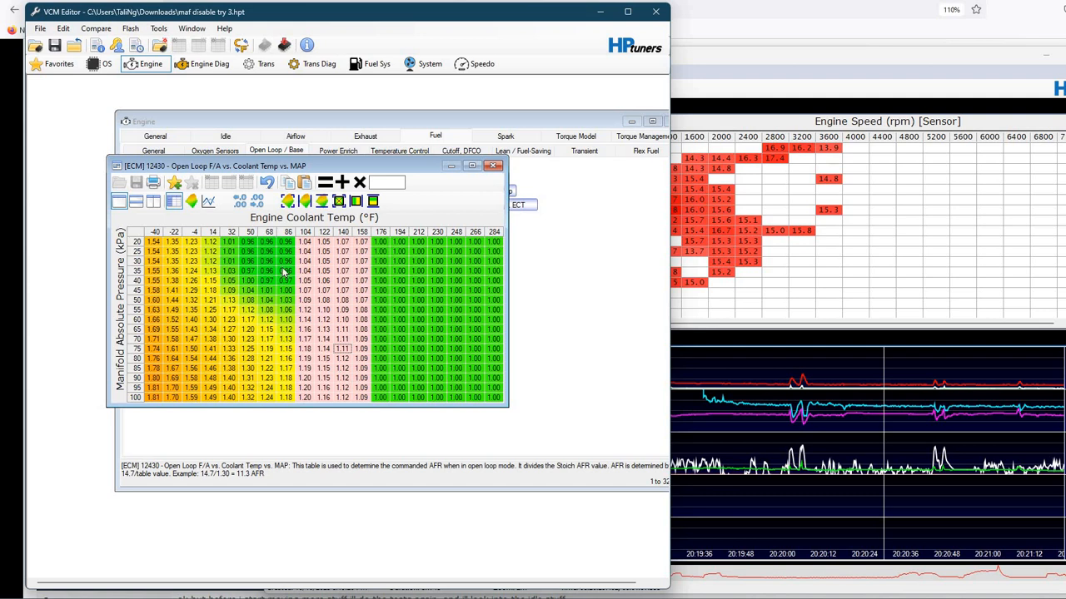
In VCM Scanner, compare the AEM AFR and engine coolant temperature in the log around 20:20:27, 20:23:37, 20:24:00 and 20:24:11.
click(343, 299)
click(894, 481)
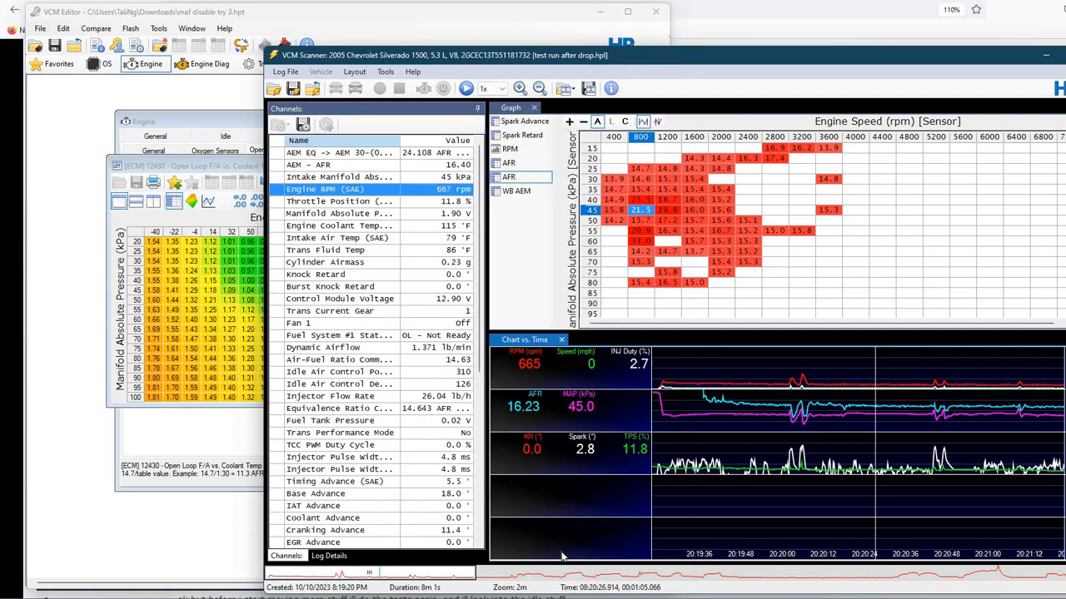
click(717, 577)
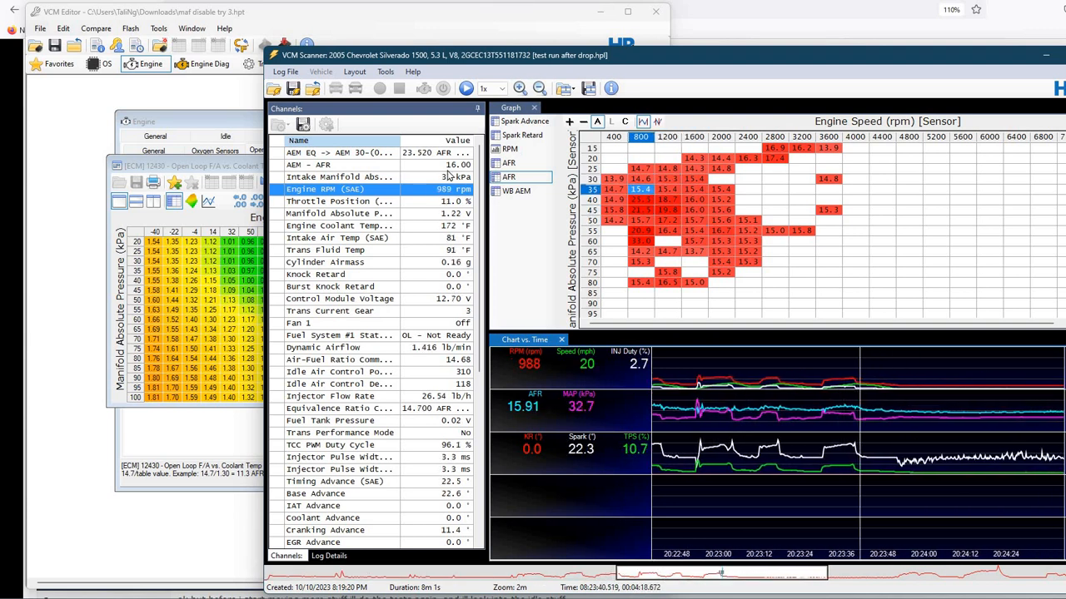
drag(773, 571, 718, 574)
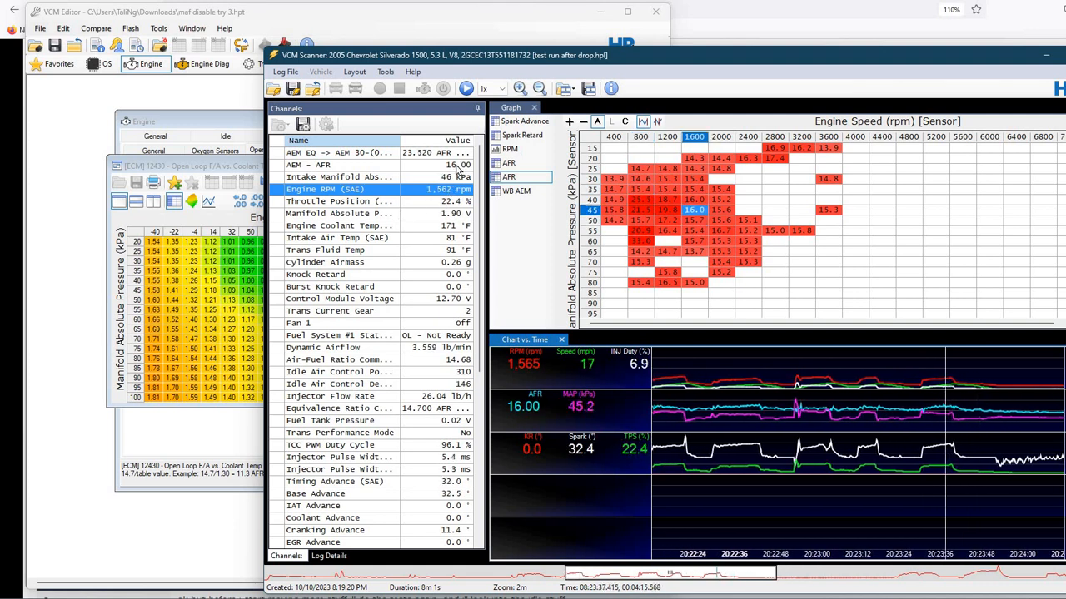
click(460, 227)
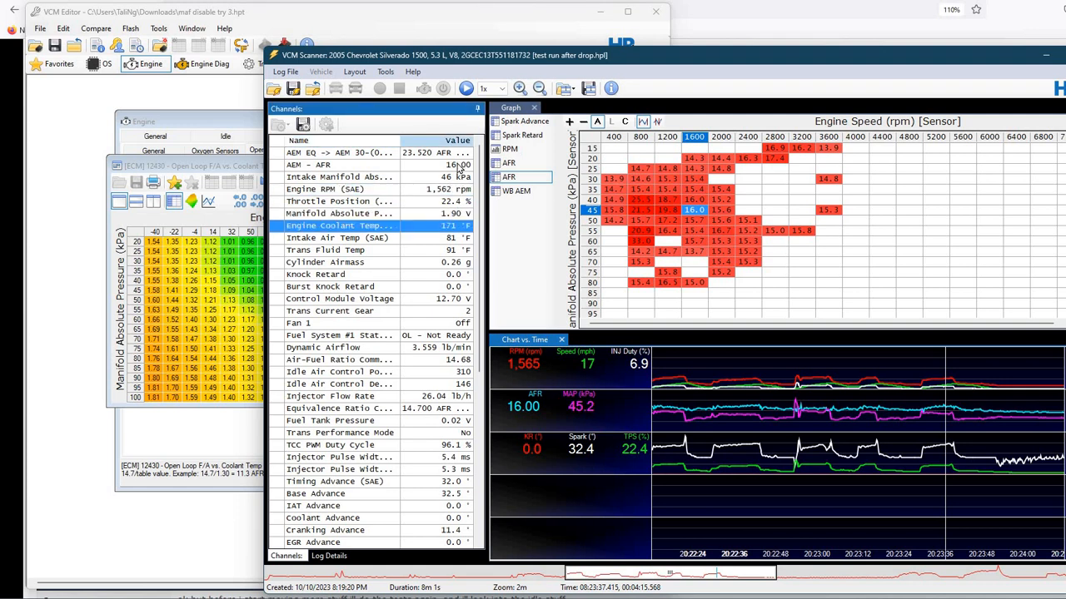
click(467, 166)
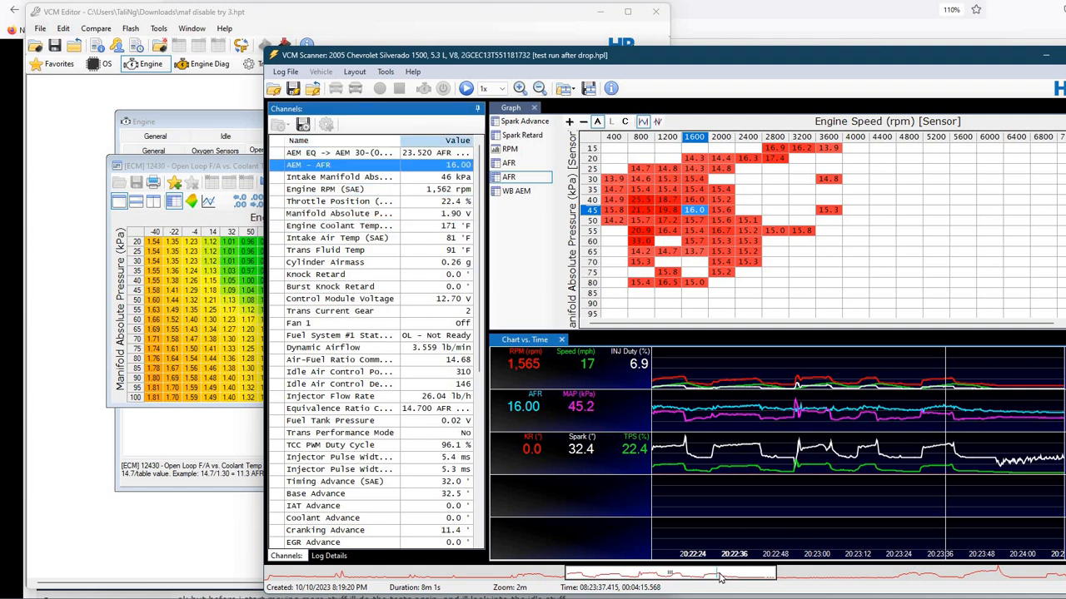
drag(732, 576, 769, 576)
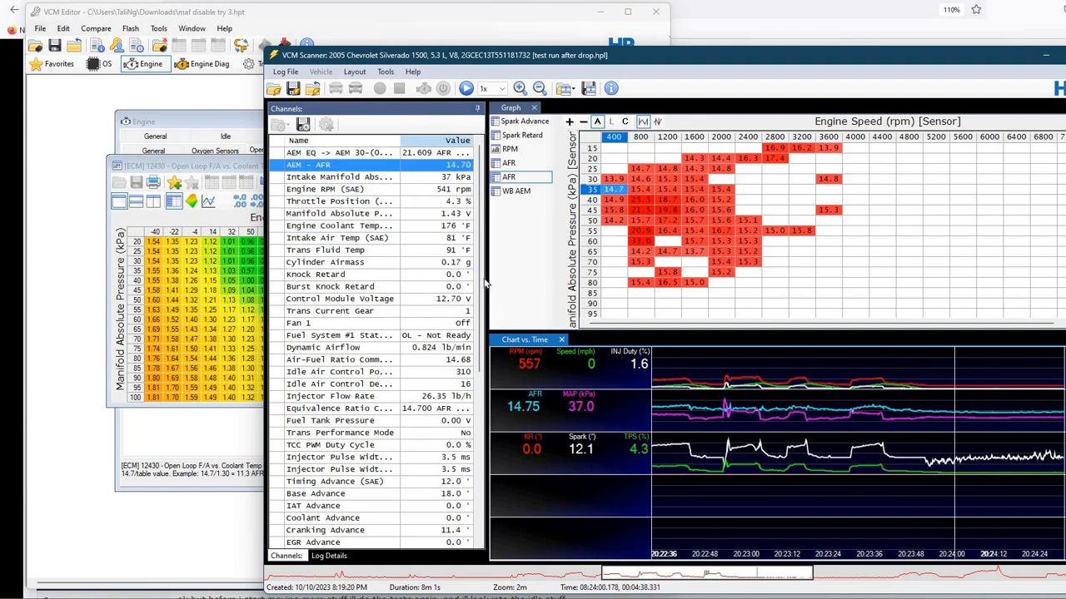
click(463, 227)
click(465, 166)
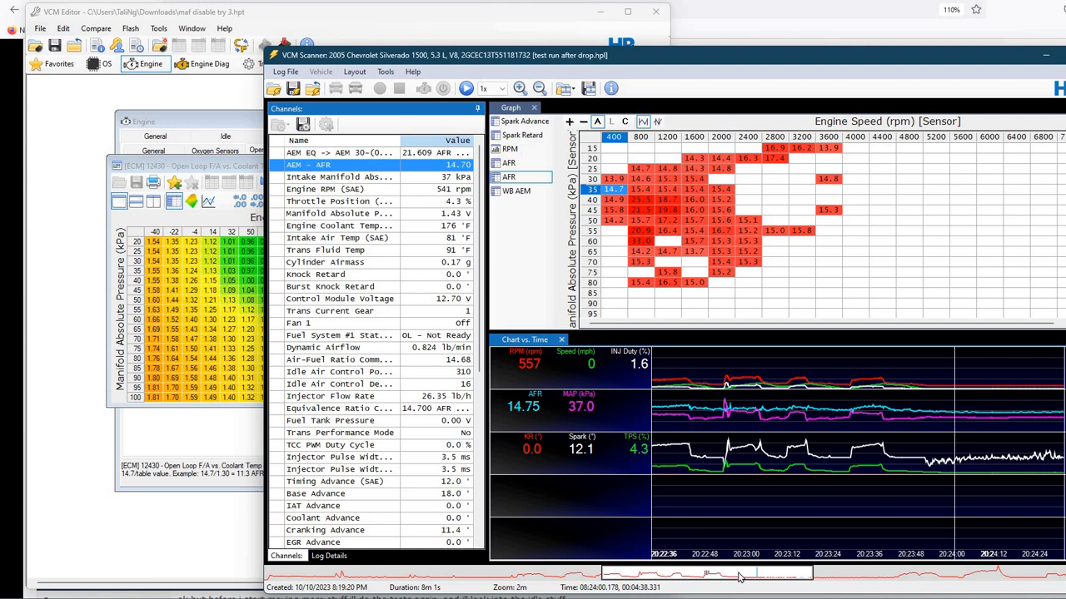
drag(744, 576, 778, 587)
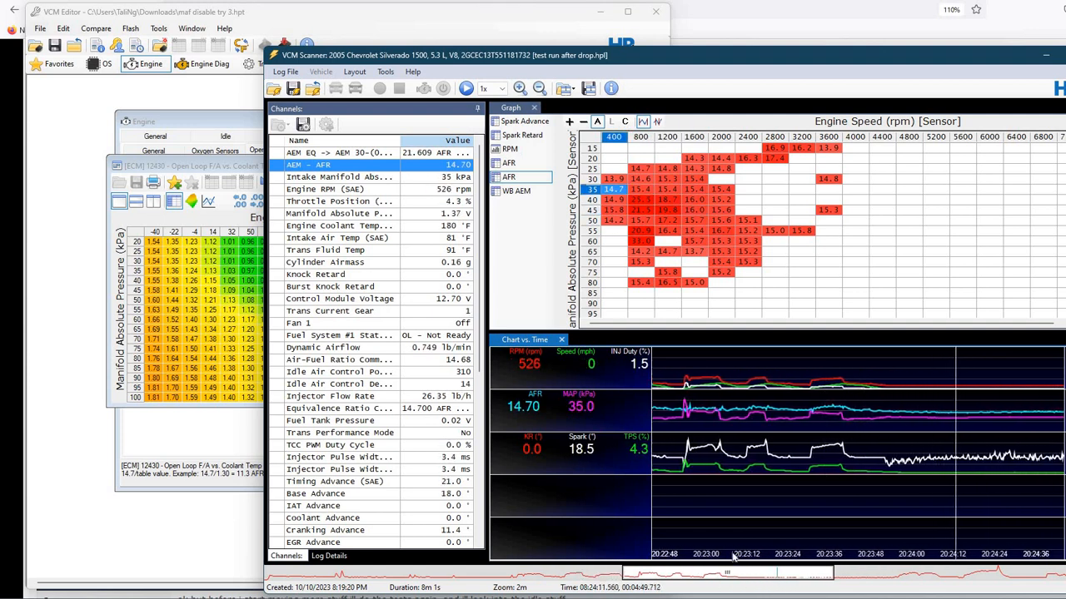
Back in VCM Editor's Open Loop F/A table, raise the cells from 32 to 86 °F at all pressures by about 0.09.
click(252, 327)
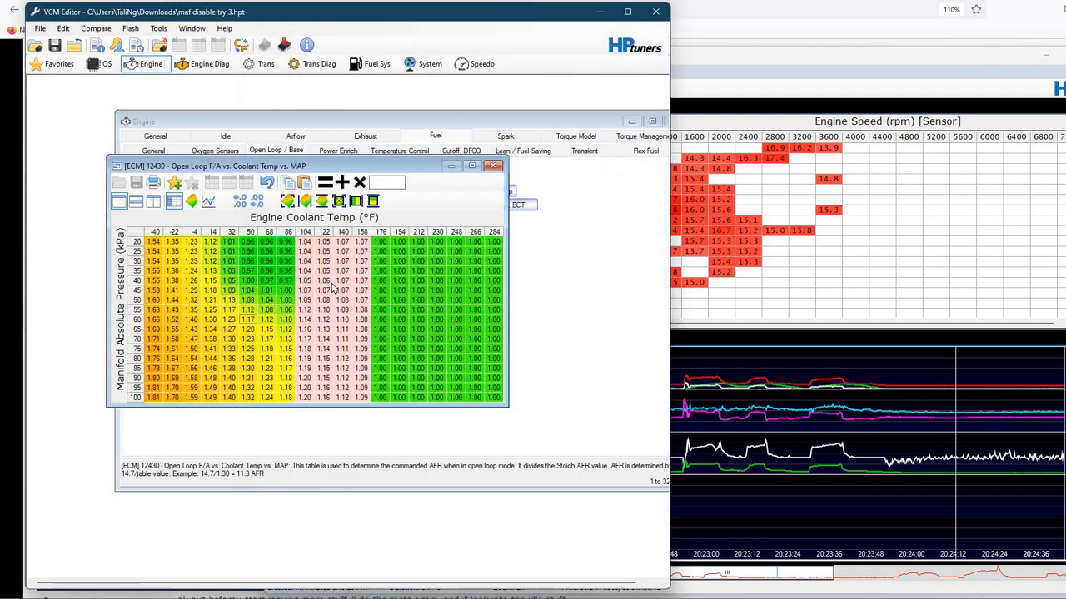
drag(286, 241, 234, 402)
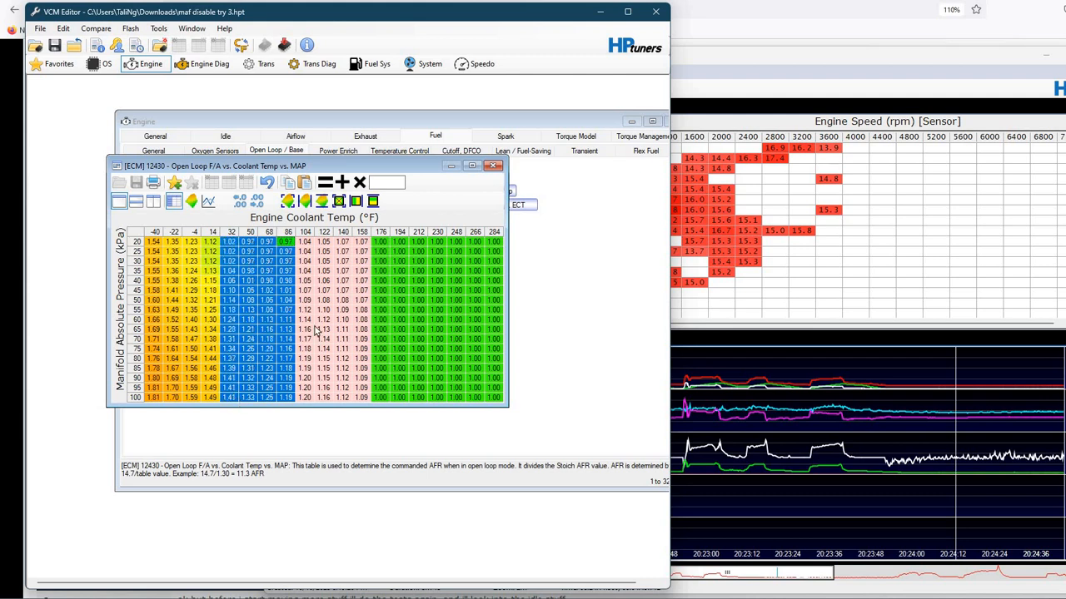
key(plus)
click(287, 290)
click(305, 319)
click(321, 290)
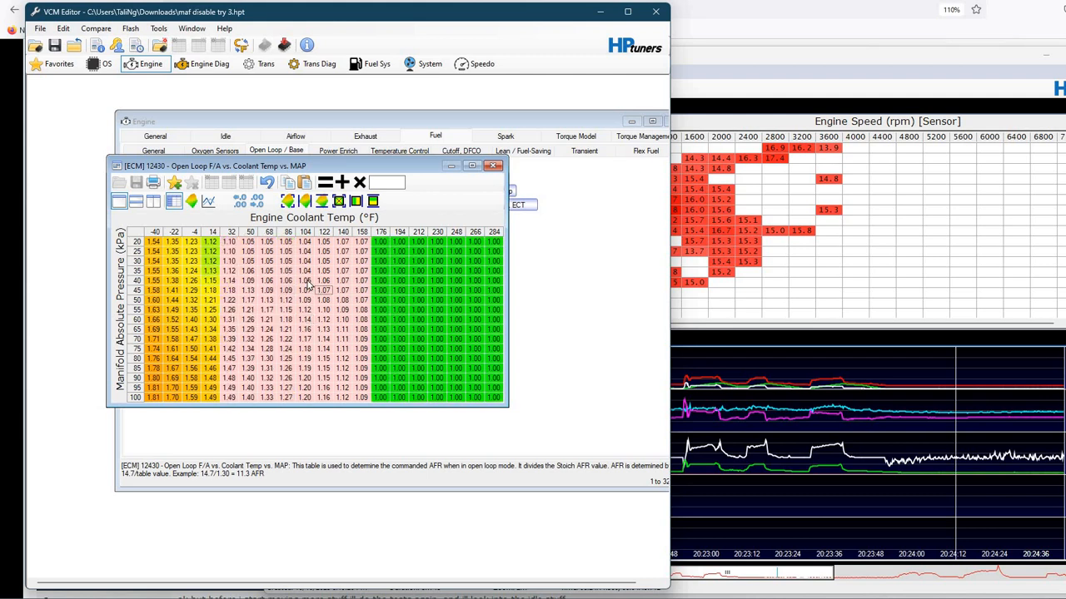
click(306, 282)
click(324, 281)
click(310, 281)
click(322, 283)
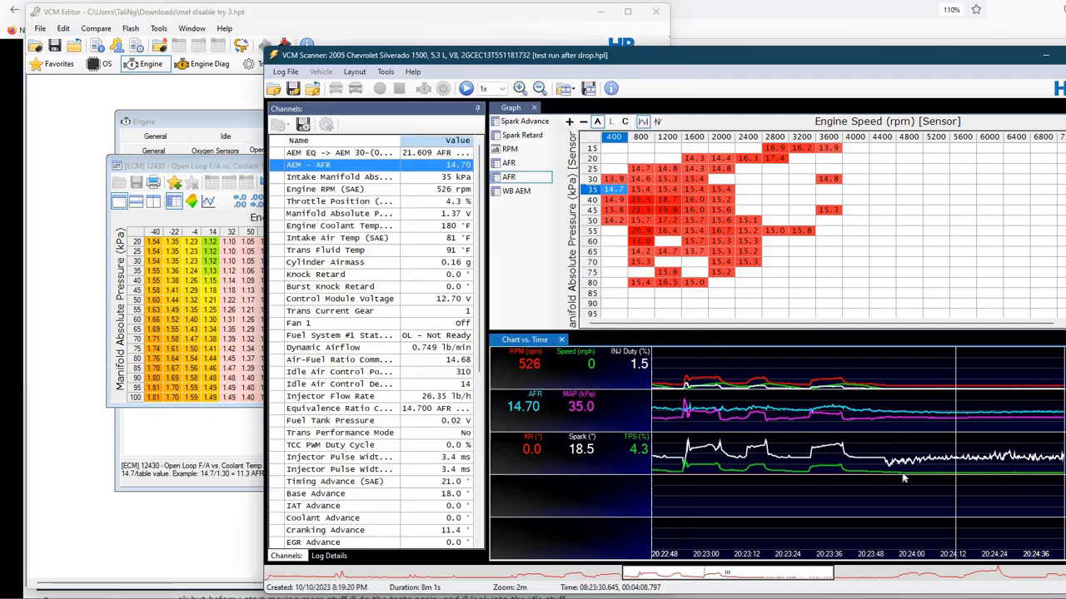
Check the AFR and equivalence ratio in VCM Scanner's log between 20:23:21 and 20:24:22 against the table's cells from 176 °F upward.
click(833, 481)
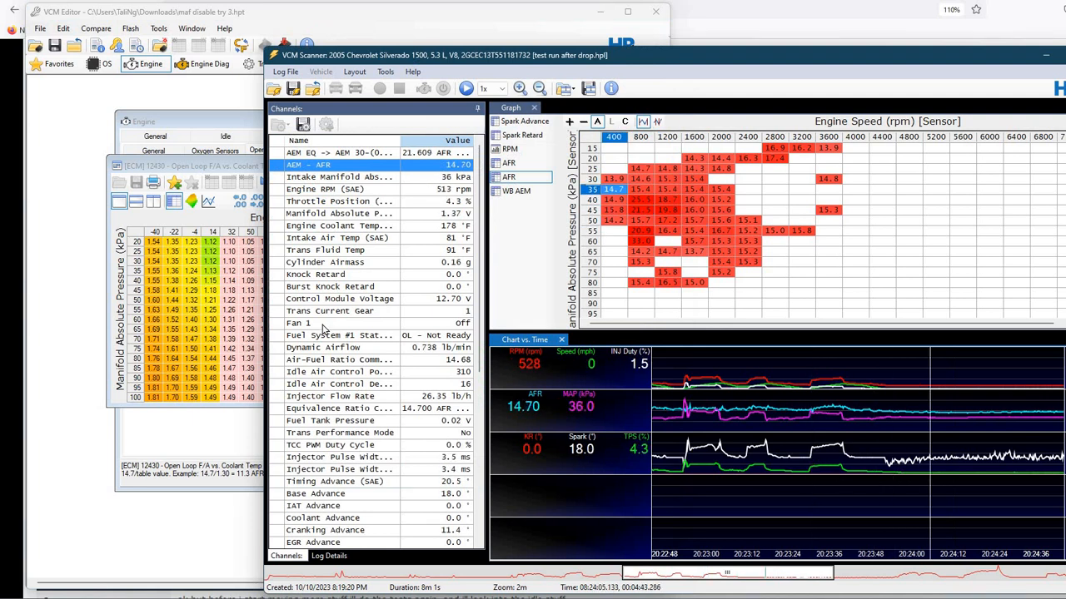
click(248, 348)
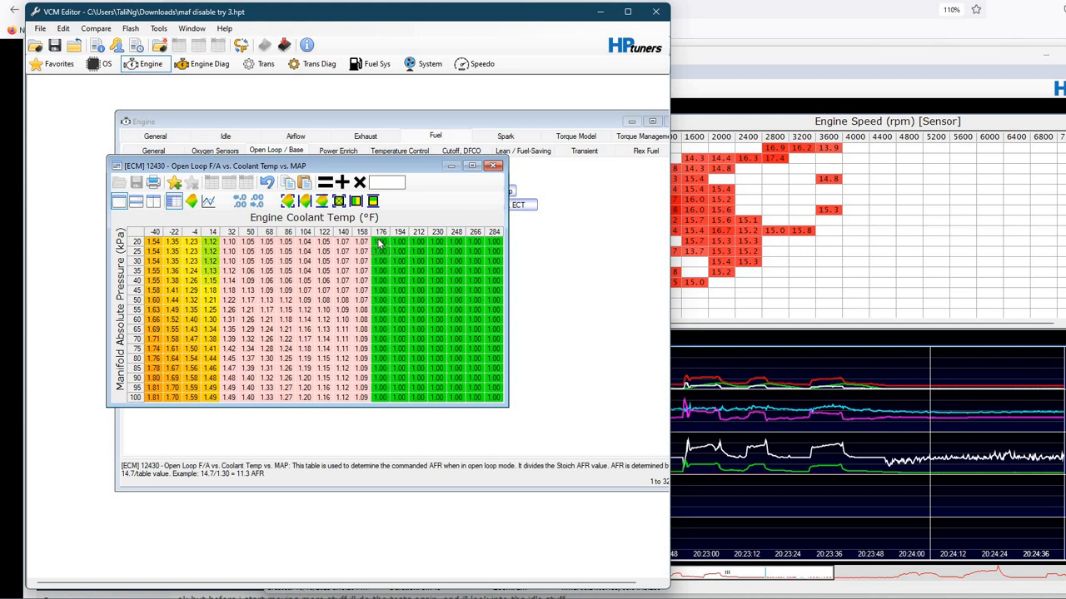
drag(379, 241, 473, 358)
drag(494, 403, 494, 398)
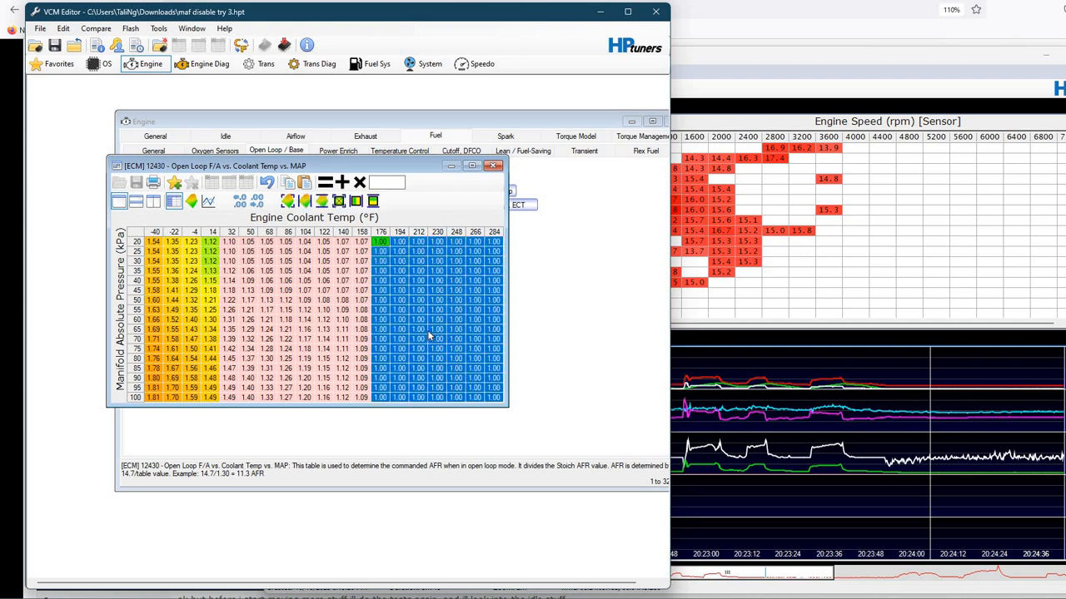
click(696, 435)
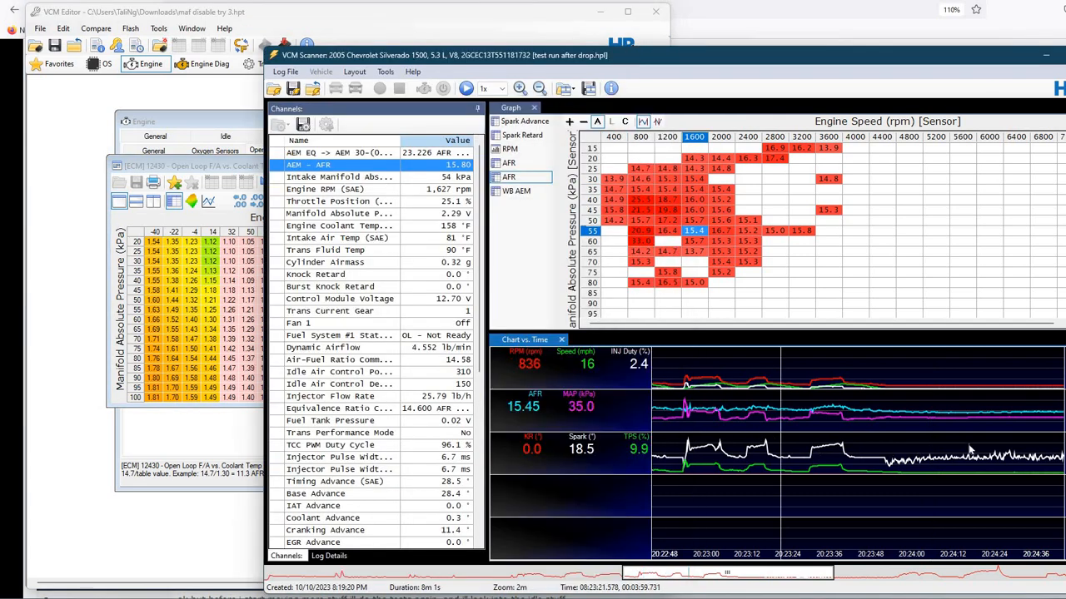
click(426, 410)
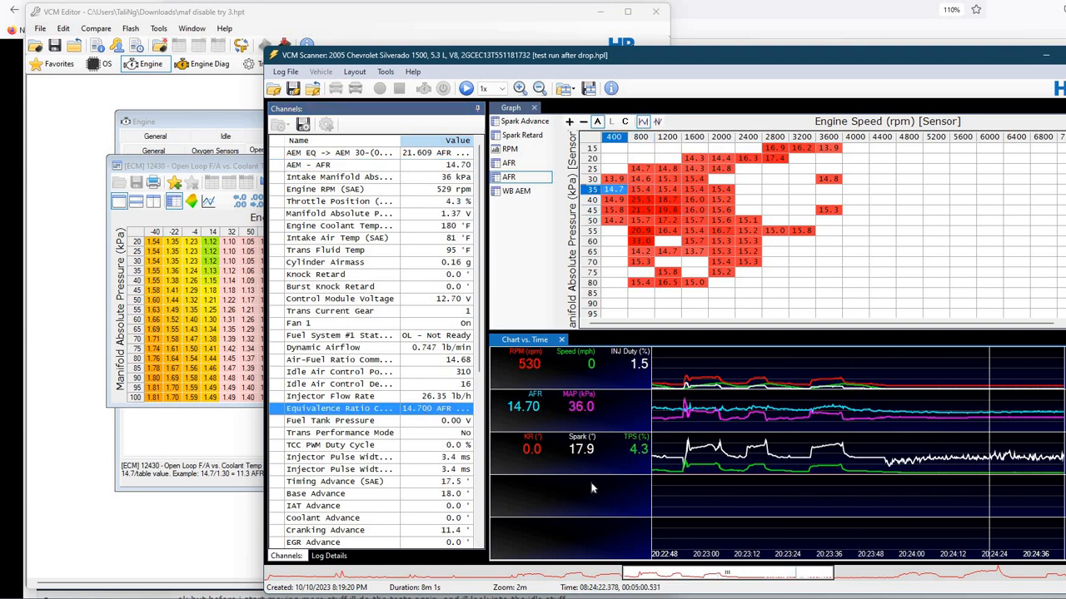
In VCM Editor's Open Loop F/A table, set the cells from 176 to 284 °F and 55 to 100 kPa to 1.02, and close the table.
click(204, 341)
click(363, 327)
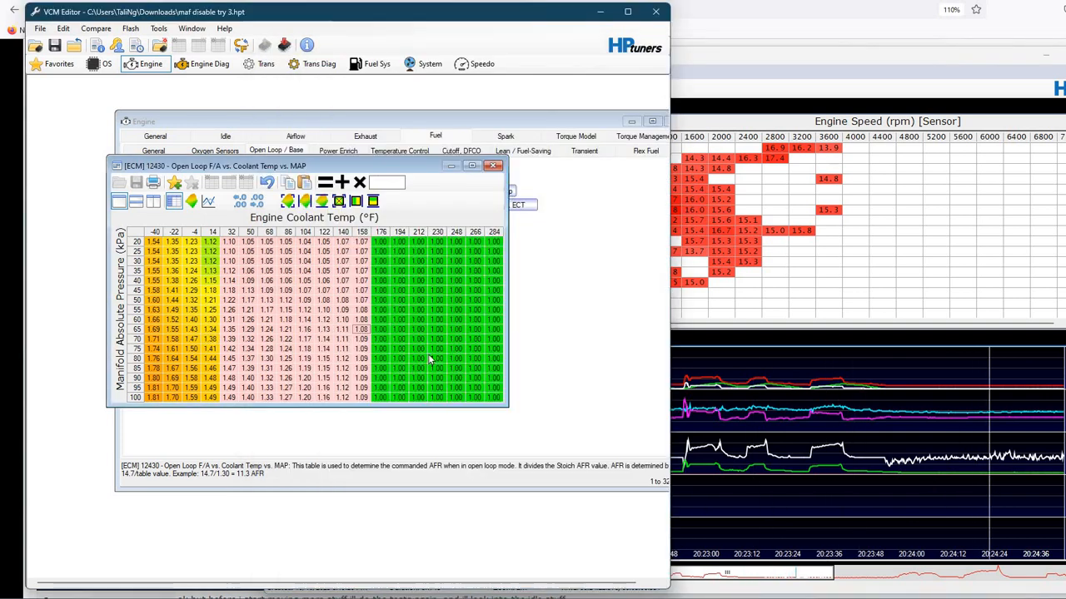
click(376, 312)
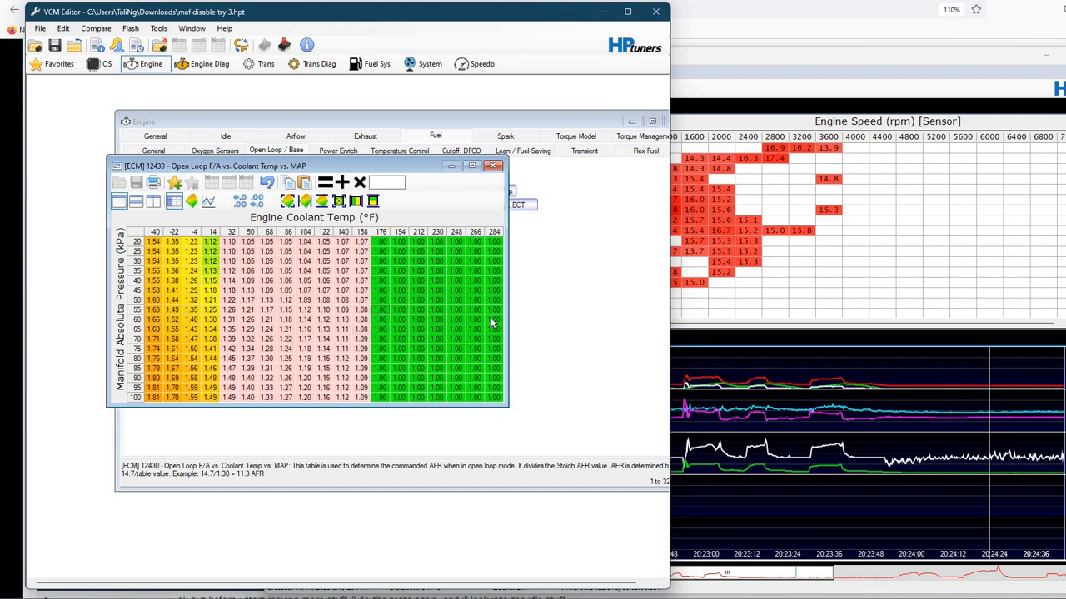
drag(492, 323, 500, 348)
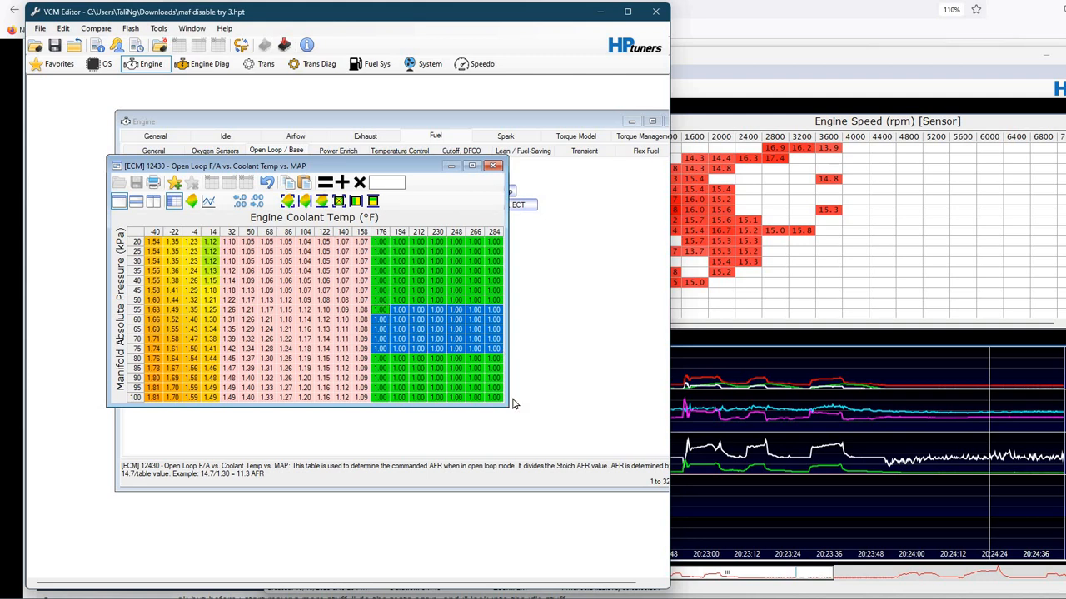
drag(513, 404, 513, 409)
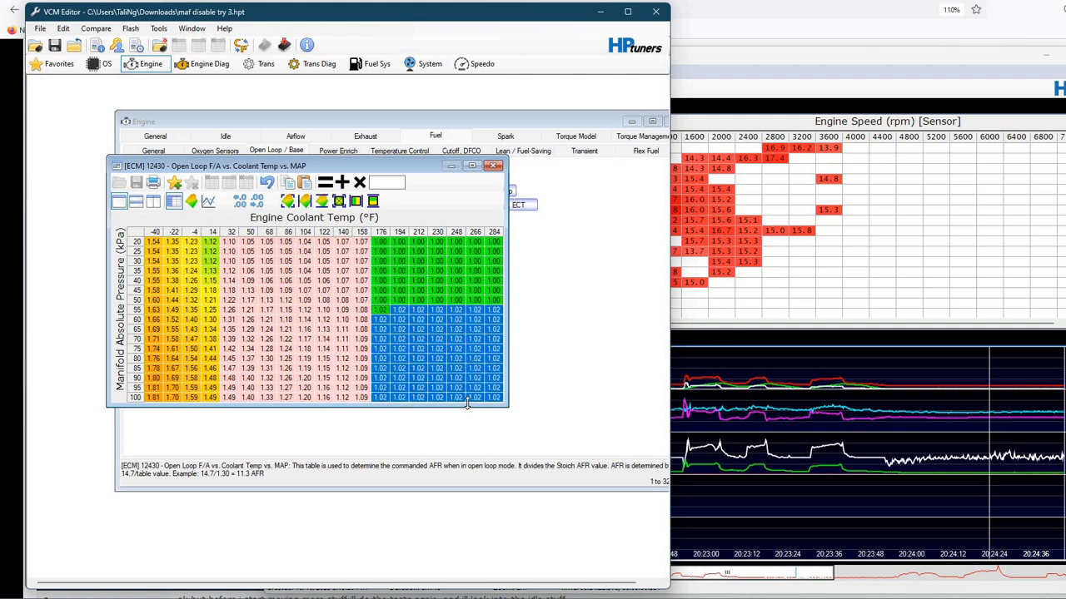
text(1.02)
key(Return)
click(475, 349)
click(443, 348)
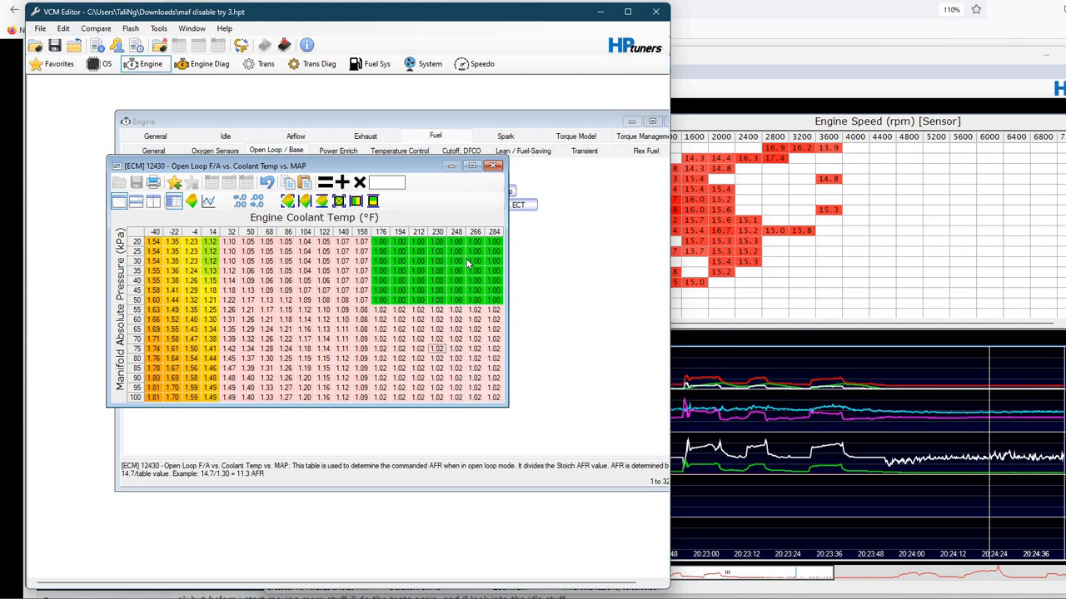
click(494, 165)
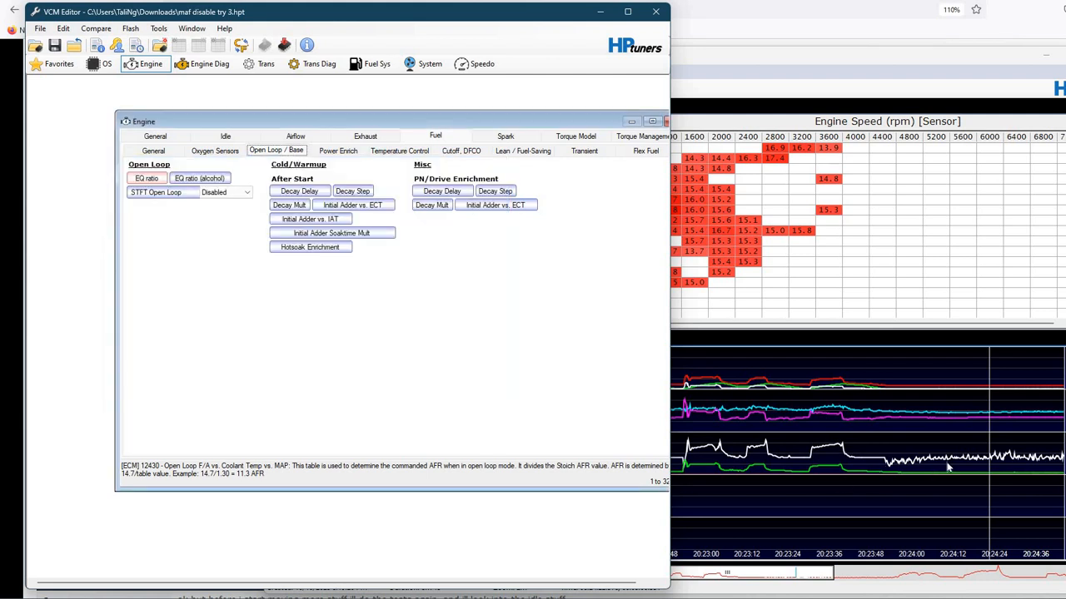
Inspect VCM Scanner's log around 20:25:52 and 20:25:34 for the AFR and engine coolant temperature while driving.
click(949, 468)
drag(901, 574, 955, 575)
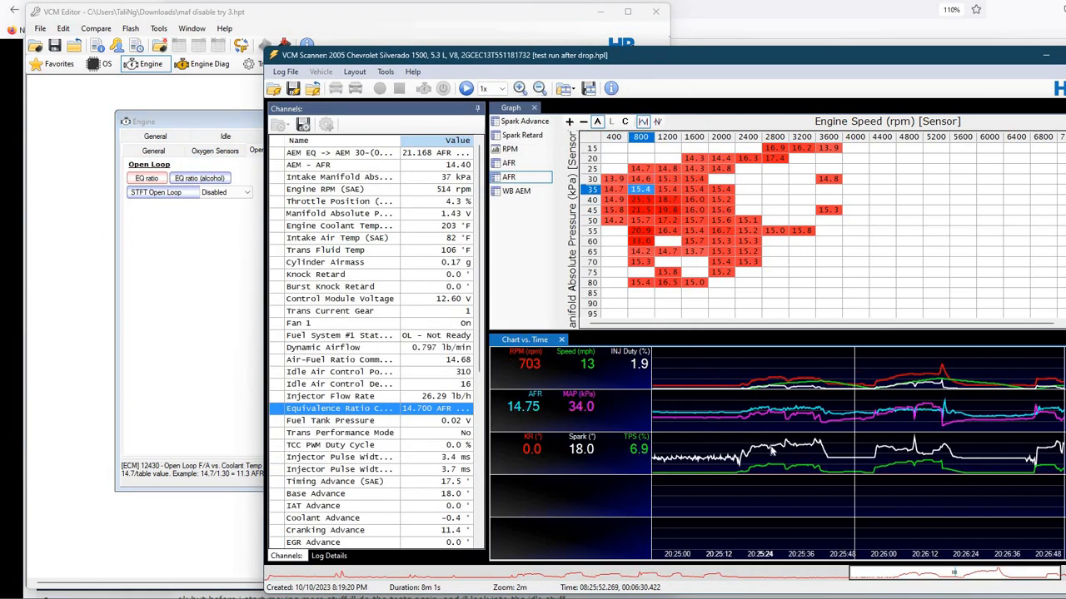
drag(742, 483, 797, 476)
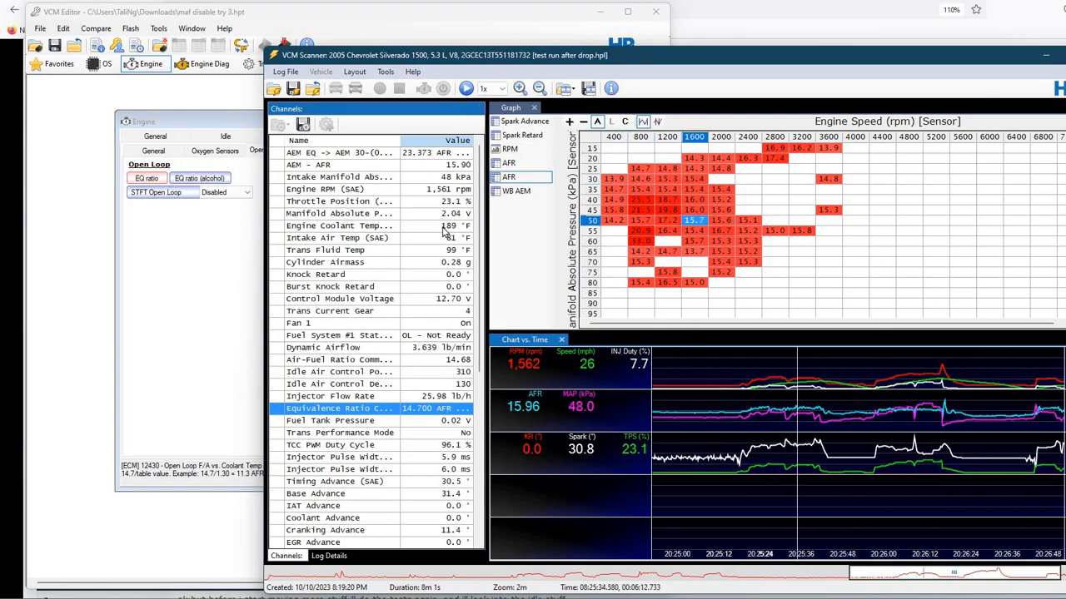
Check the engine coolant temperature, AFR and MAP in the log between 20:25:23 and 20:25:34.
click(443, 227)
click(775, 490)
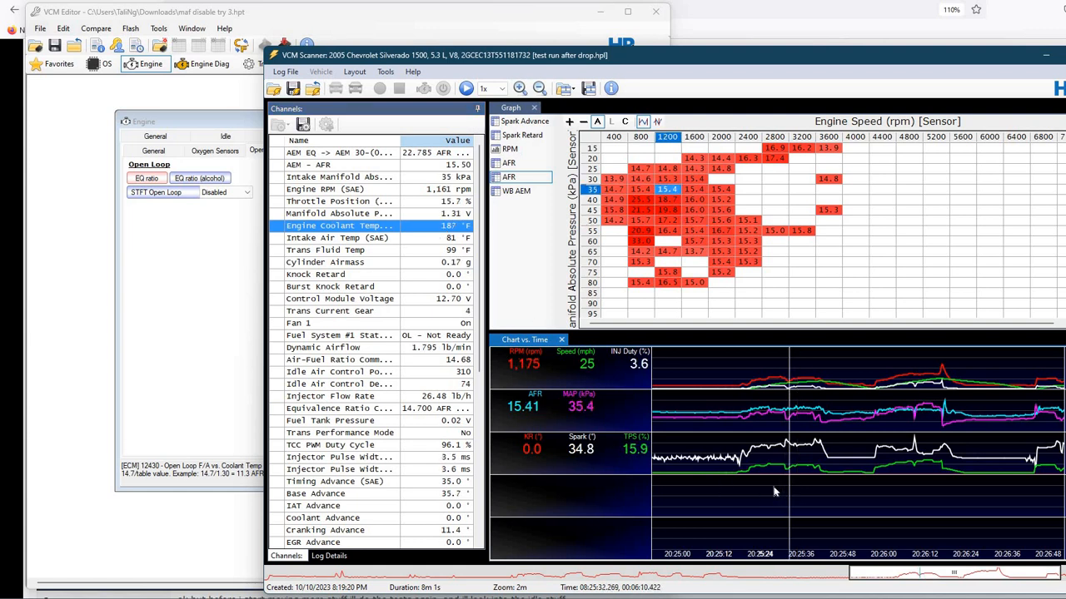
right_click(640, 468)
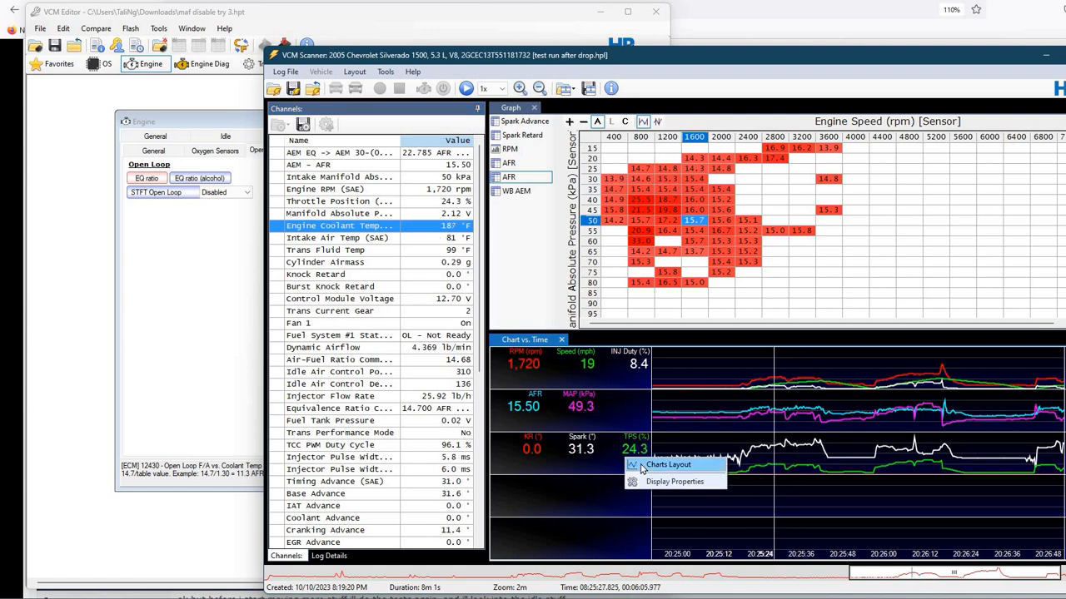
drag(364, 360, 360, 226)
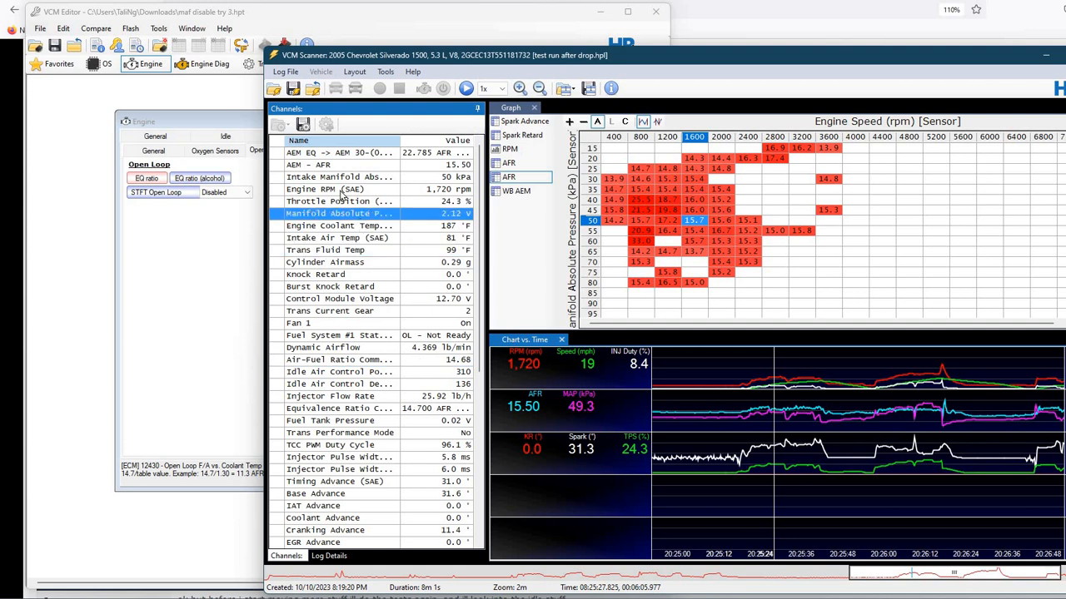
drag(732, 489, 769, 496)
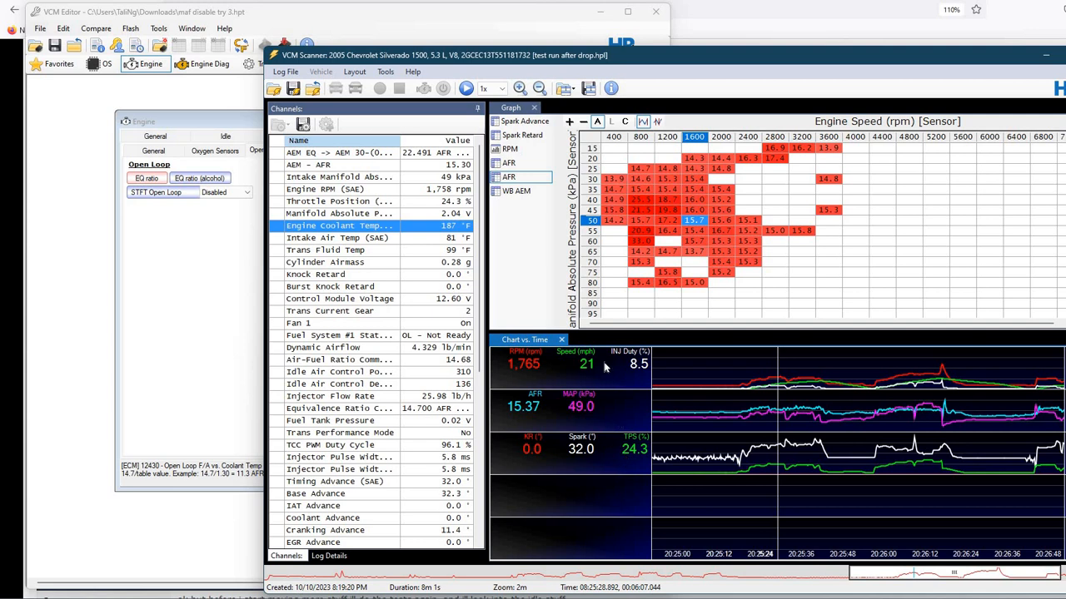
click(753, 416)
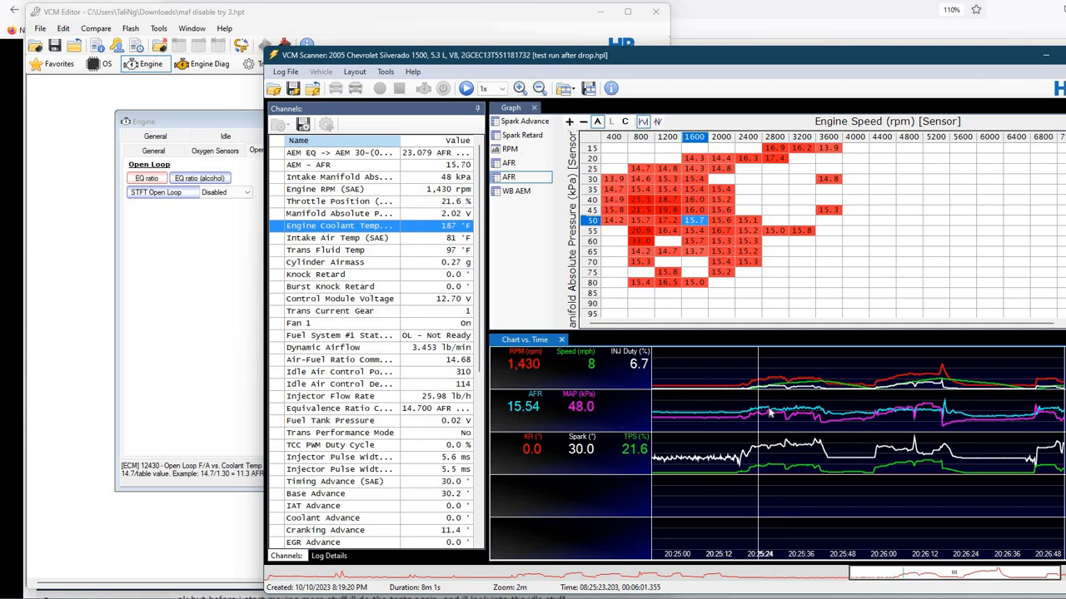
click(774, 480)
Zoom the log chart to 1m and compare AFR, RPM and MAP between 20:25:19 and 20:25:38.
scroll(812, 480, up, 1)
drag(799, 487, 851, 493)
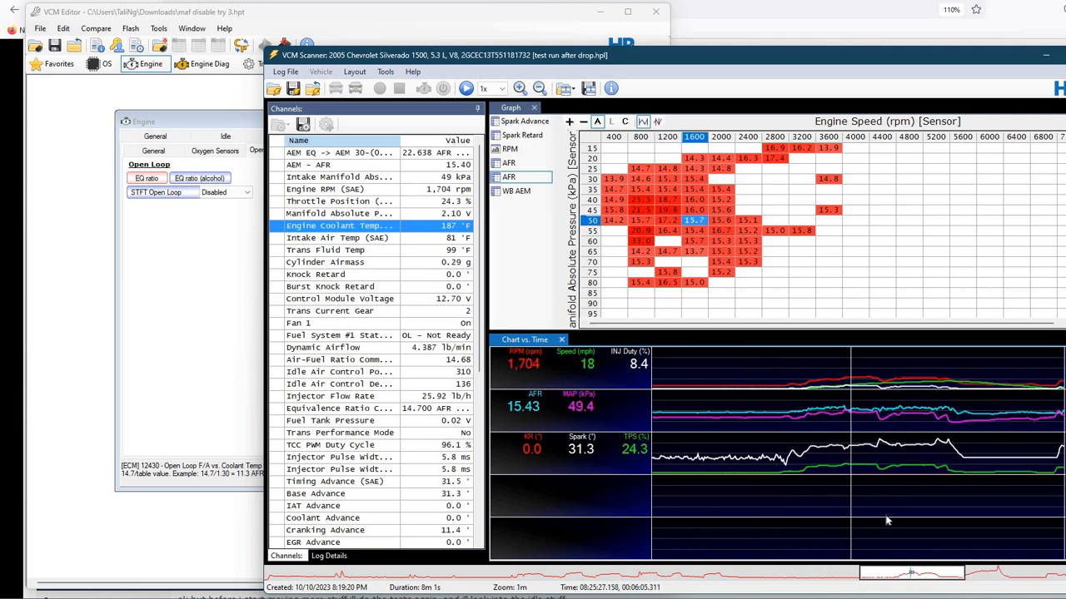
drag(767, 499, 801, 501)
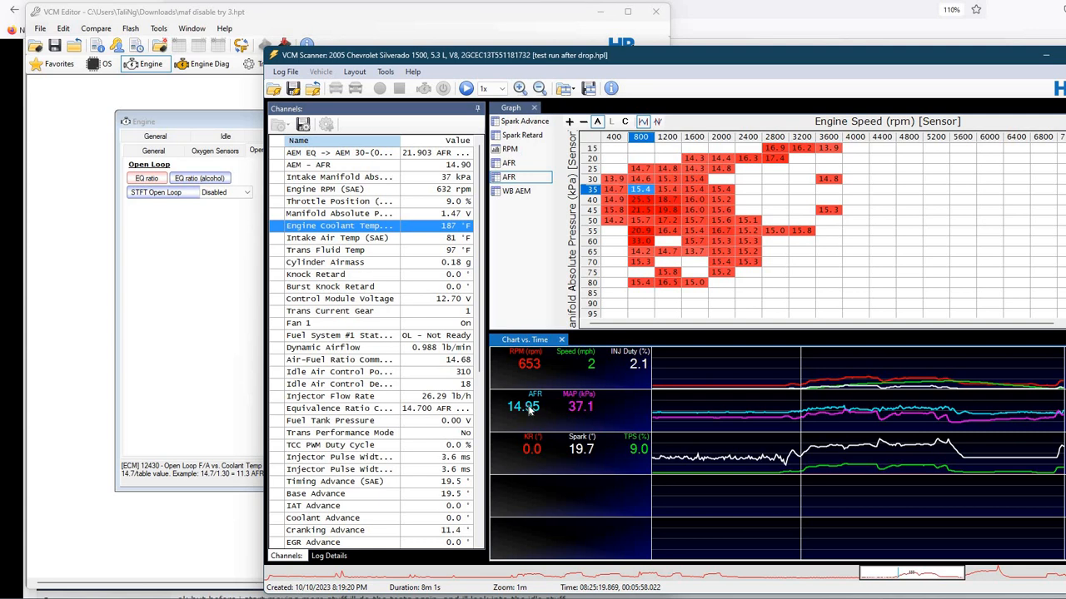
drag(799, 505, 928, 483)
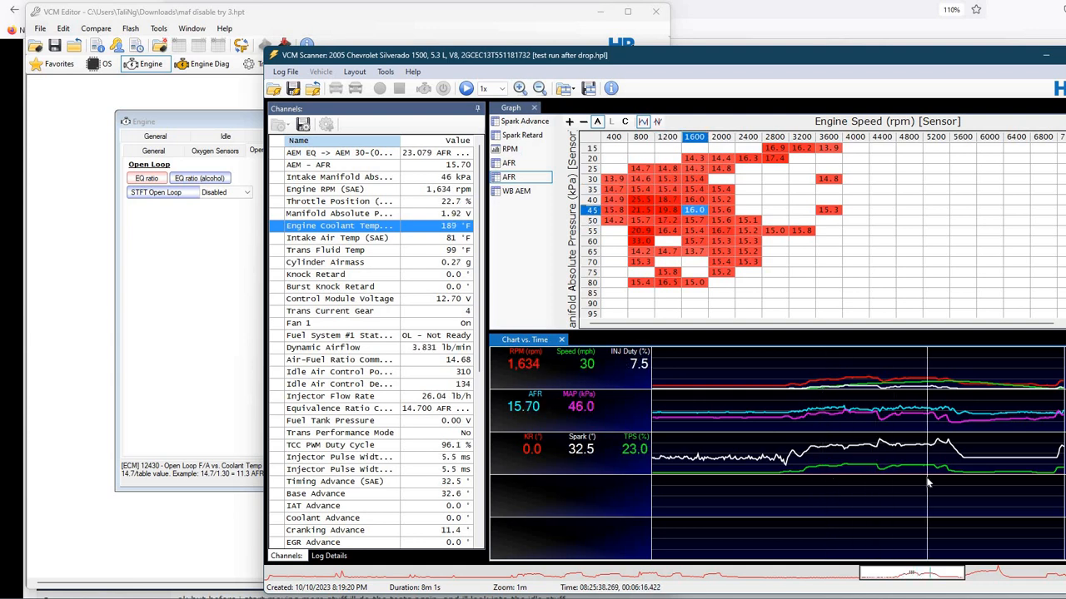
drag(806, 476, 806, 477)
key(Right)
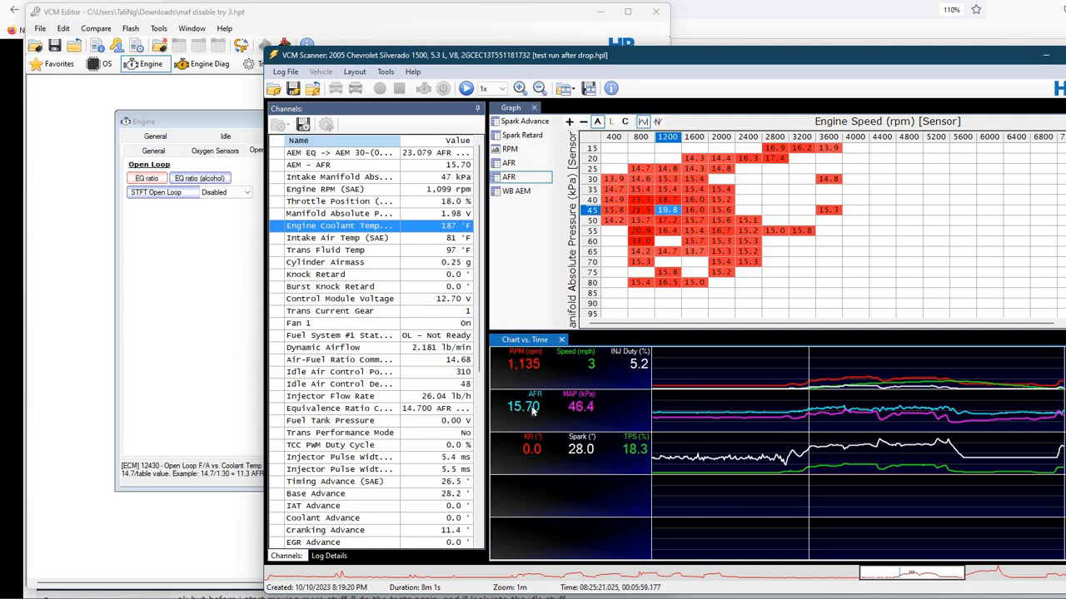
Open VCM Editor's Primary VE vs. RPM vs. MAP table and raise the 800 and 1,200 rpm cells at 45 kPa by 0.1.
click(165, 313)
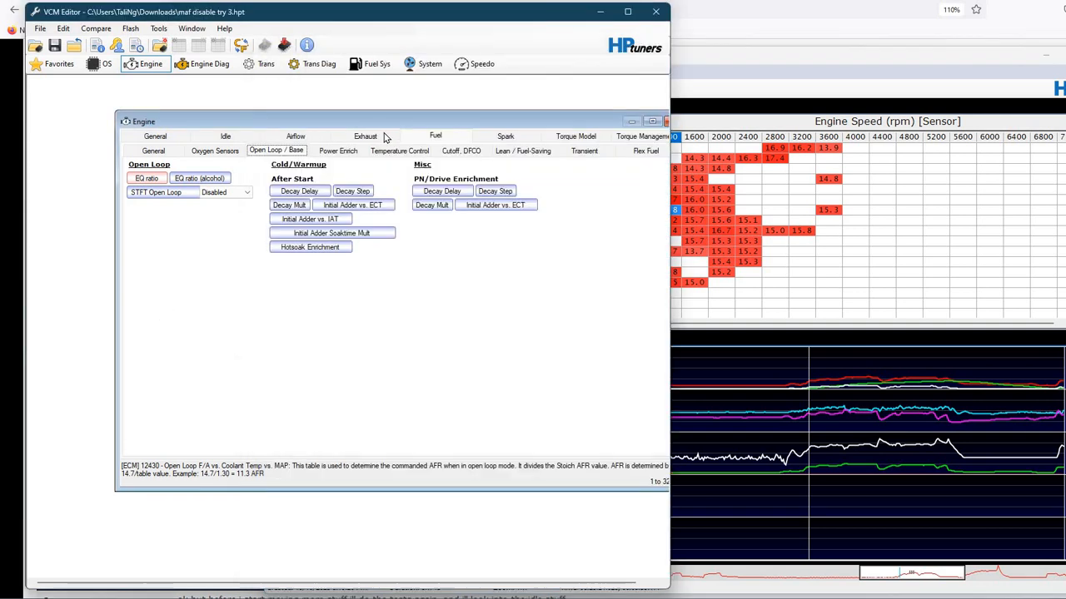
click(293, 136)
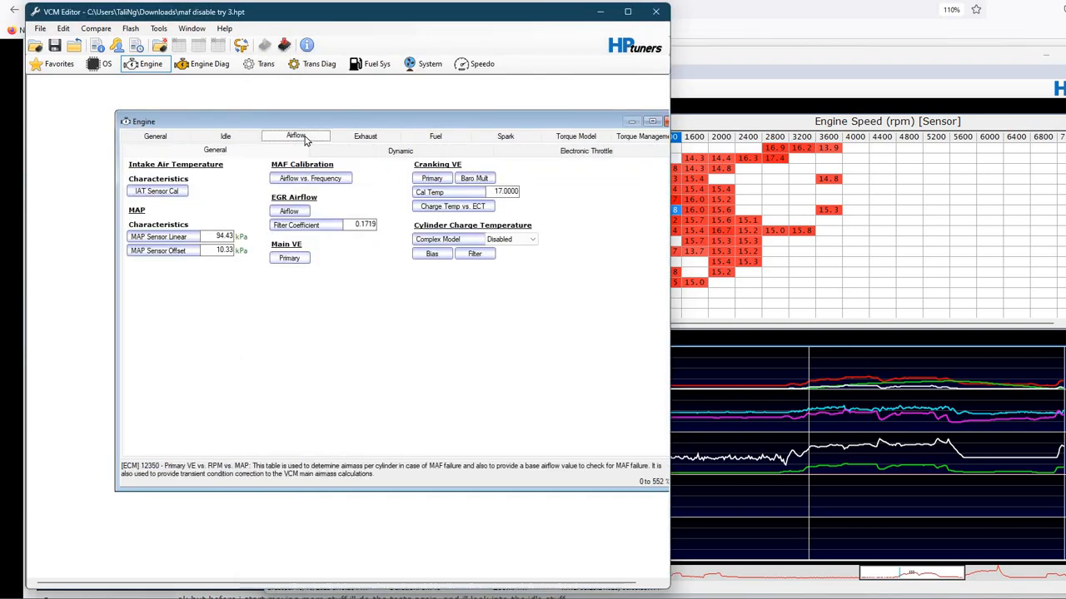
click(291, 258)
click(801, 489)
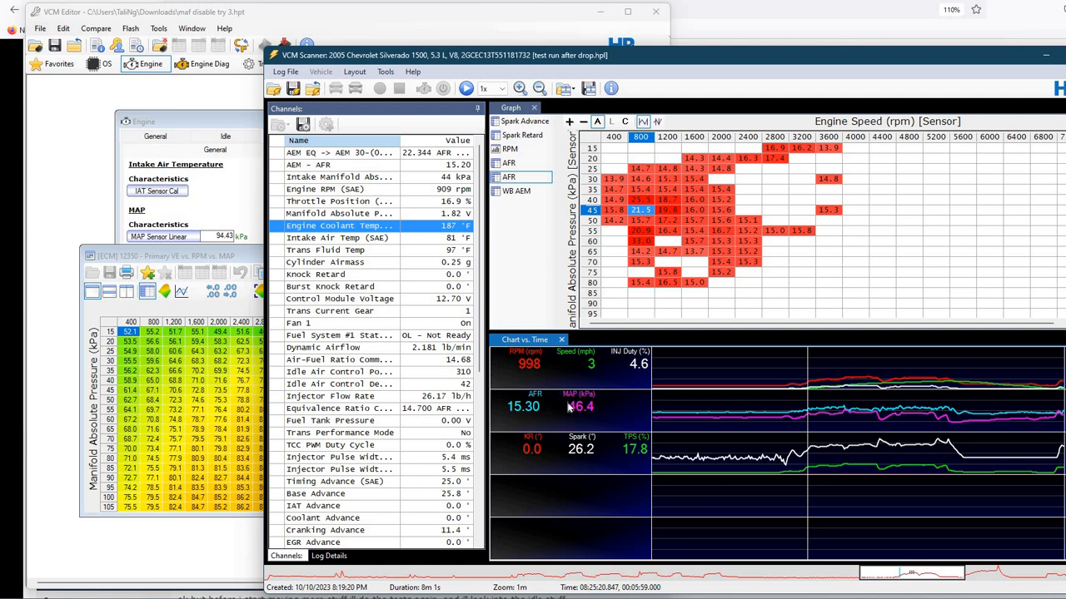
click(128, 397)
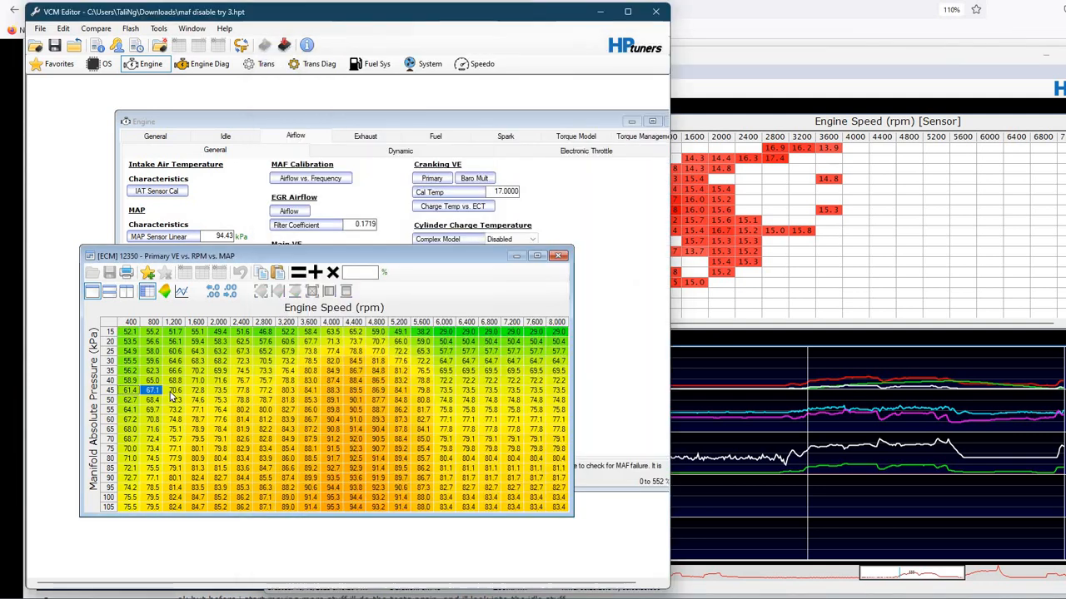
mouse_move(171, 396)
mouse_down()
mouse_move(153, 393)
mouse_move(166, 393)
mouse_up()
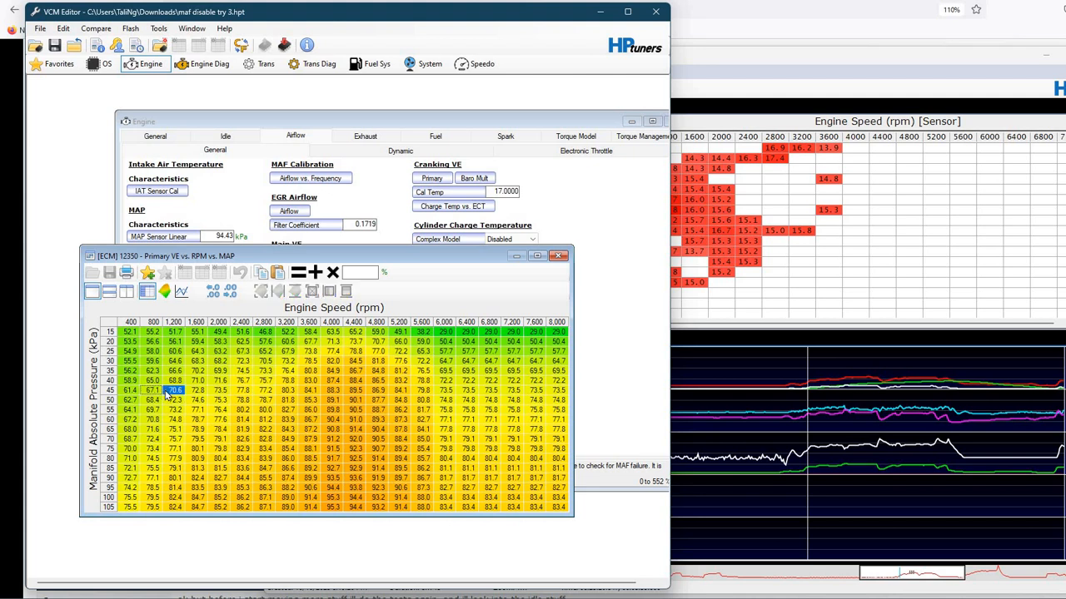
key(plus)
Check VCM Scanner's AFR around 20:25:20, and raise VCM Editor's Primary VE cells at 45 kPa to 68.1 (800 rpm) and 71.6 (1,200 rpm).
click(790, 473)
key(Left)
key(Left)
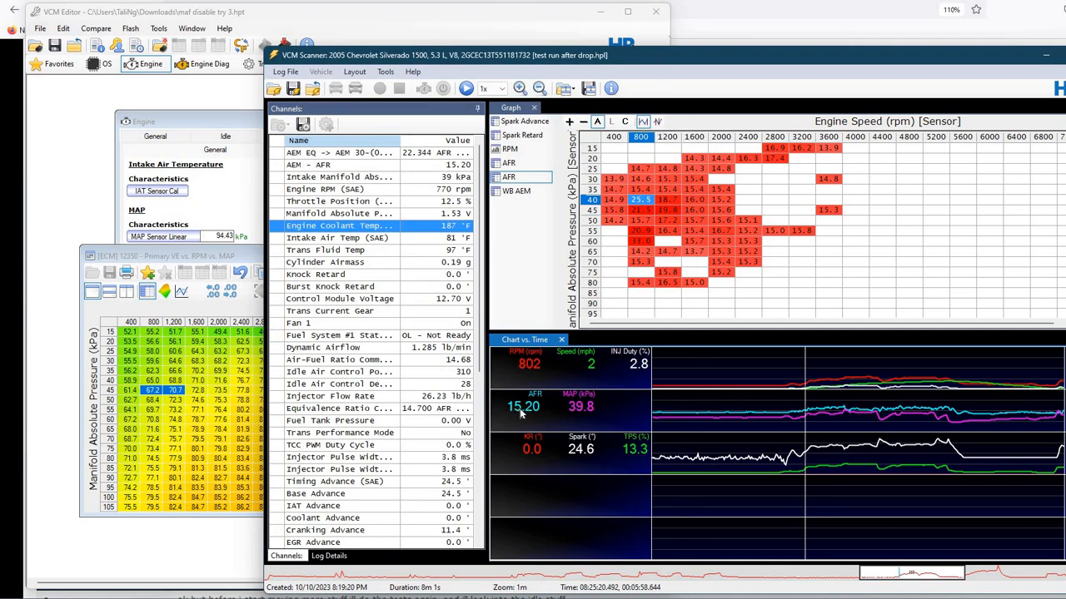
click(154, 398)
key(plus)
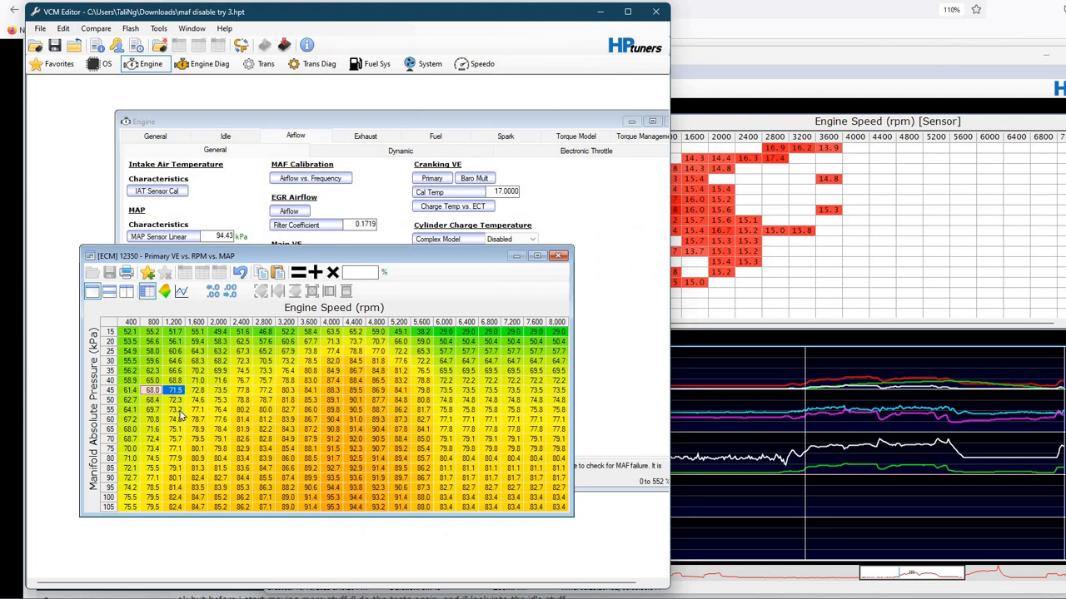
key(plus)
key(plus)
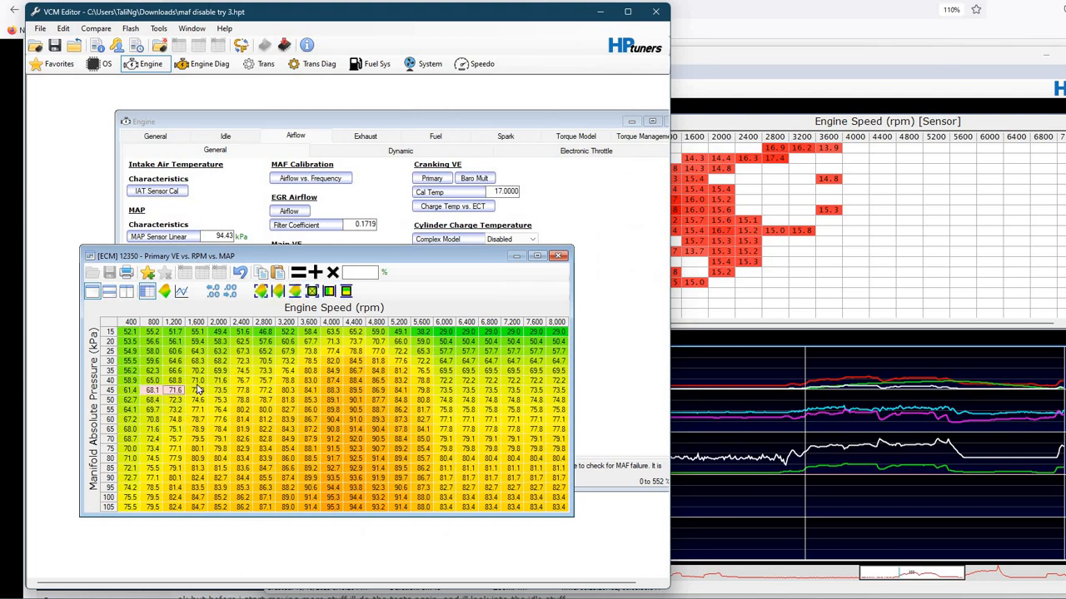
click(175, 400)
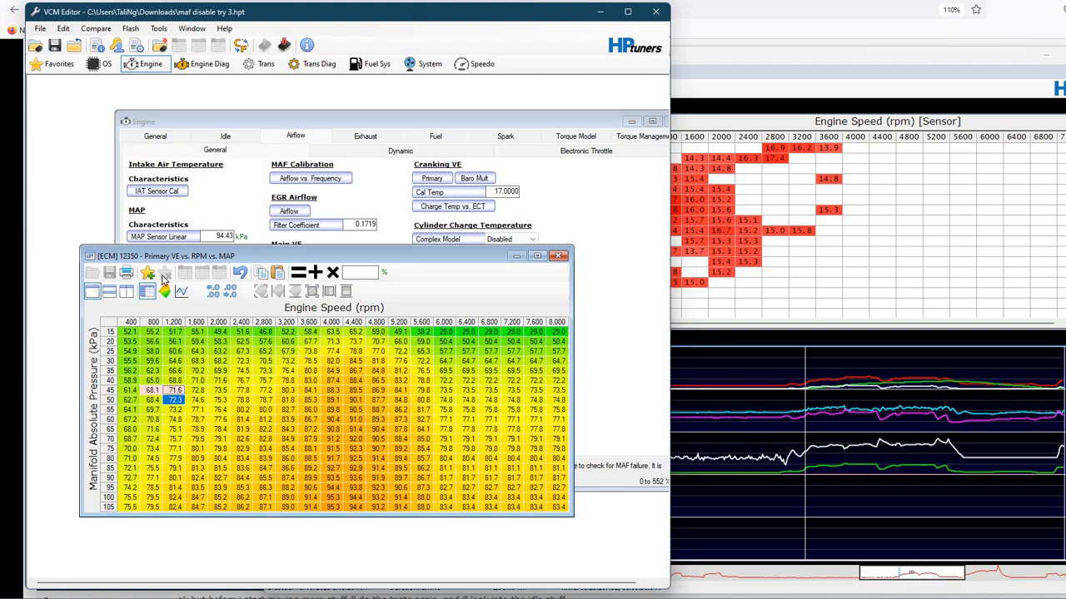
Load maf disable try 3.hpt as the compare file and show the differences in the Primary VE table.
click(96, 28)
click(102, 44)
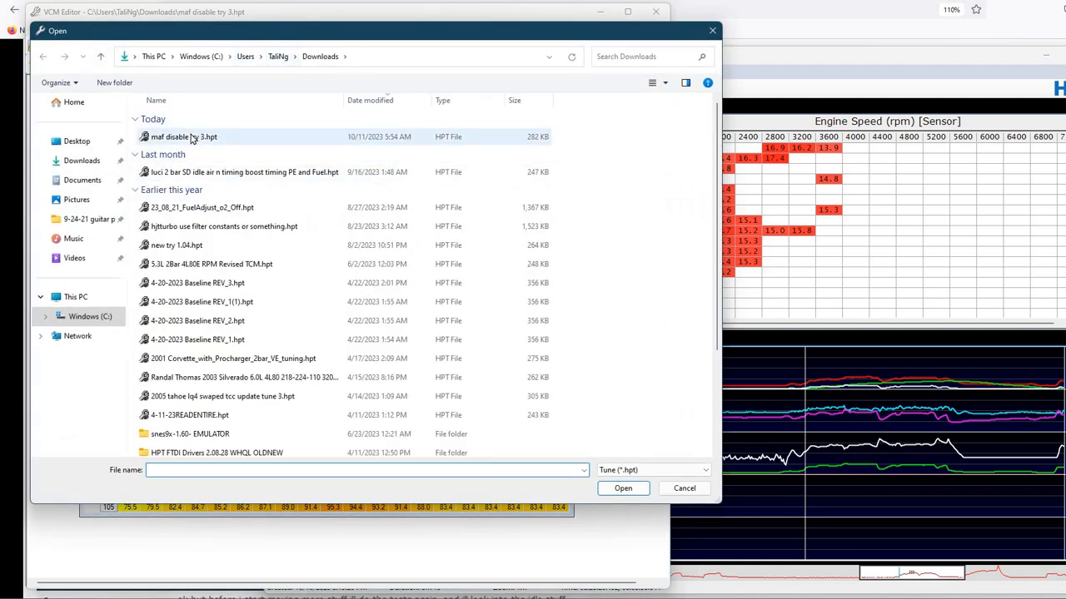
double_click(192, 137)
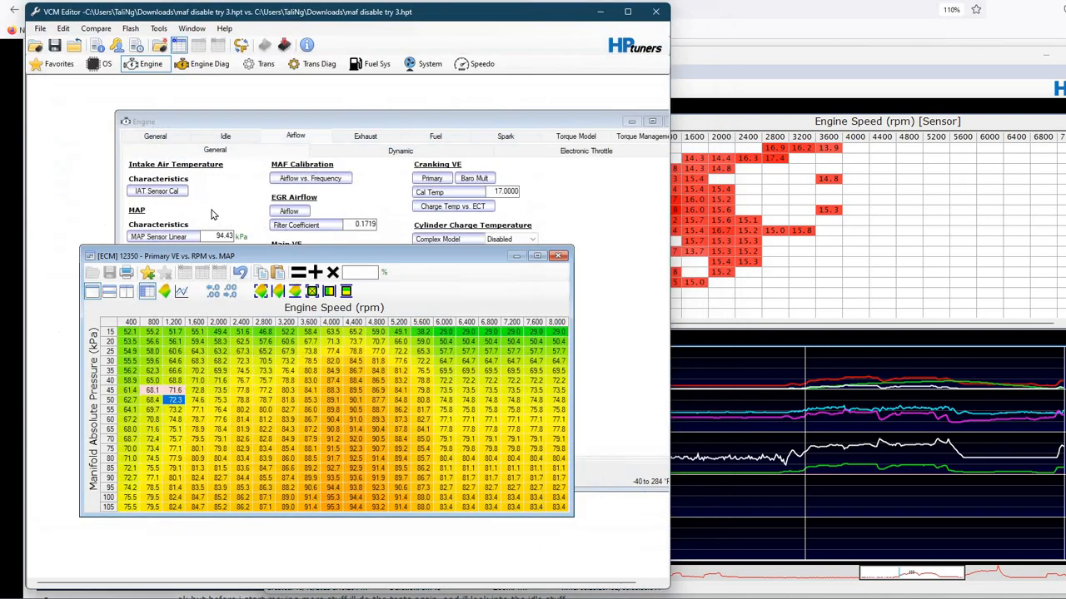
click(176, 391)
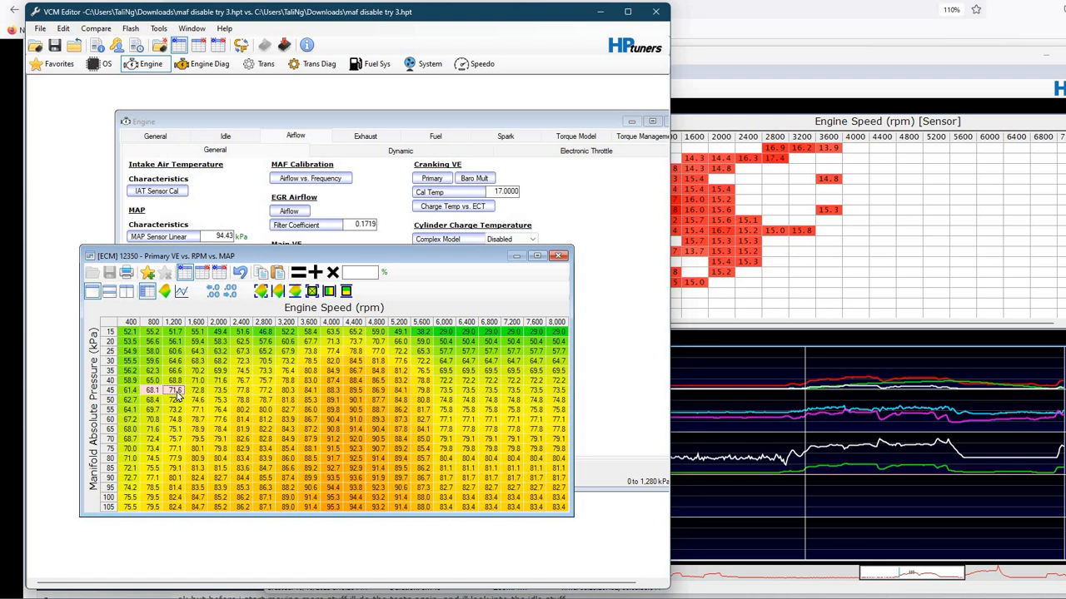
key(F7)
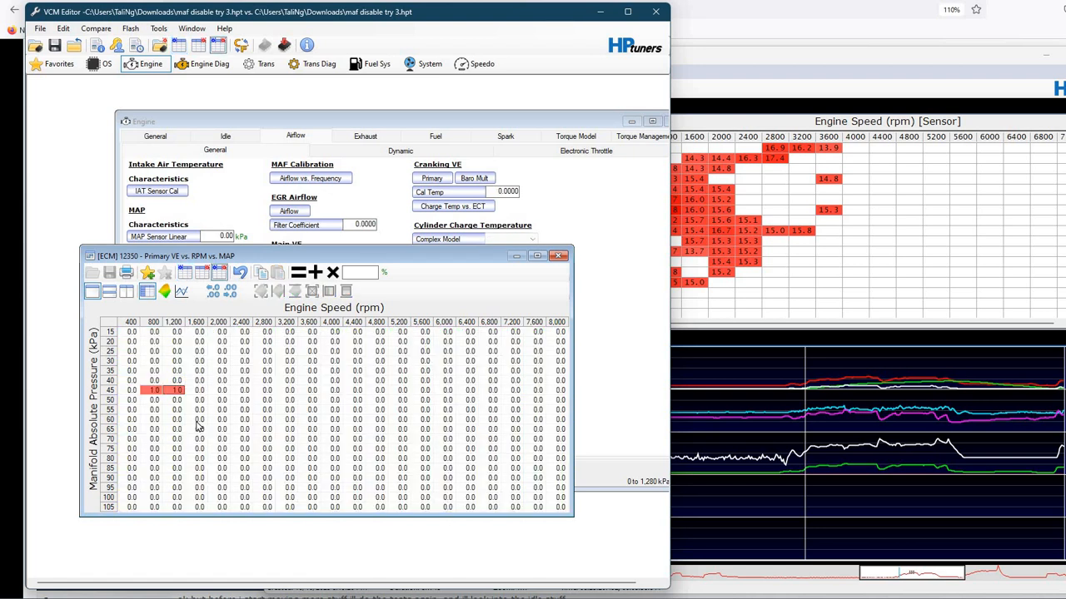
Compare the Primary VE table's main, compare-file and differences views, ending on the differences.
click(196, 421)
click(173, 410)
key(F6)
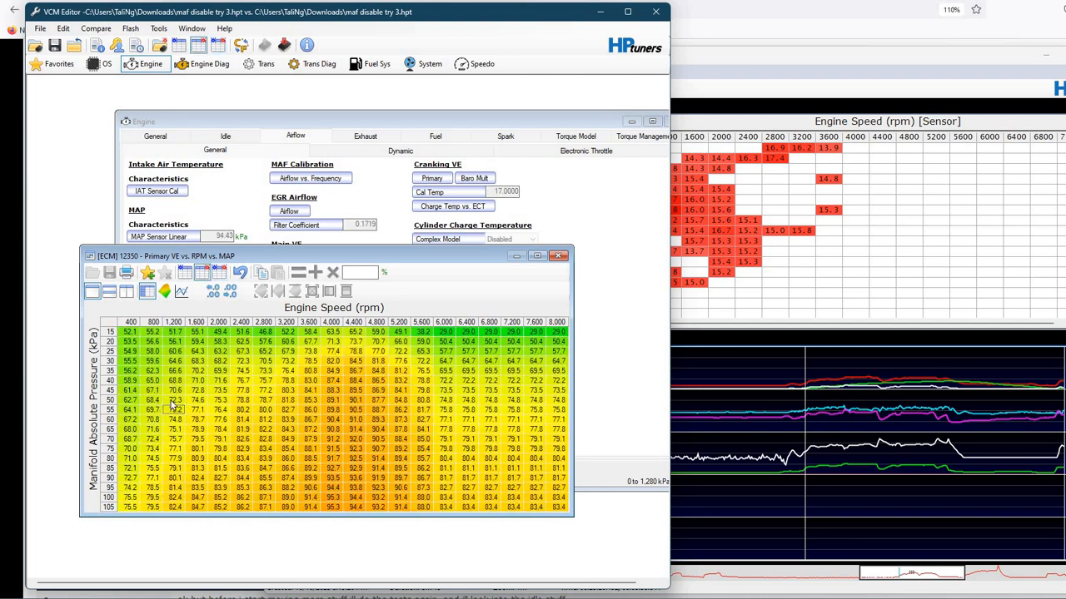
key(F5)
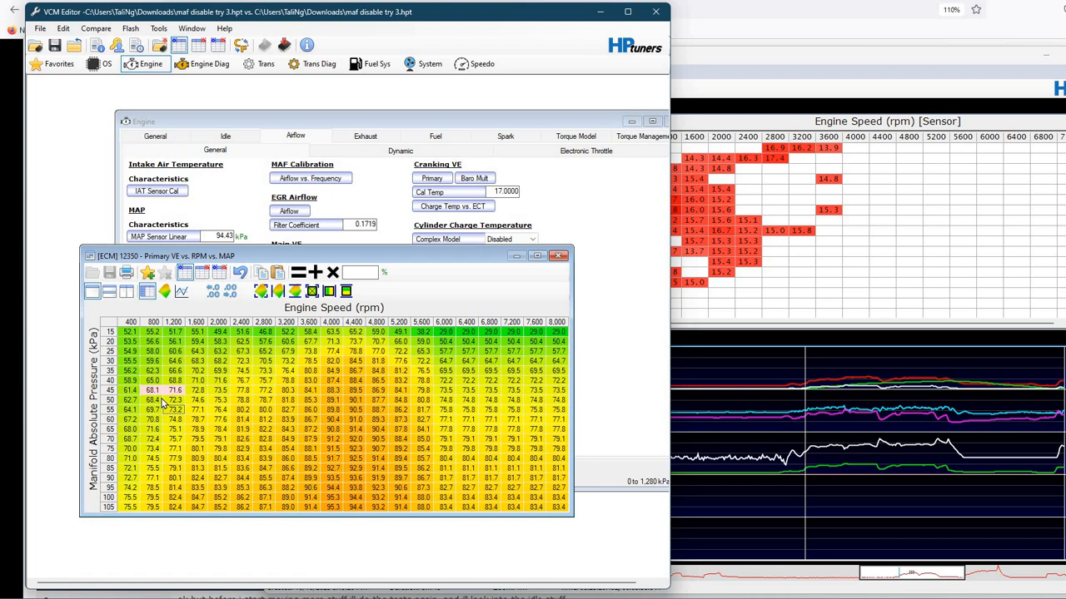
key(F5)
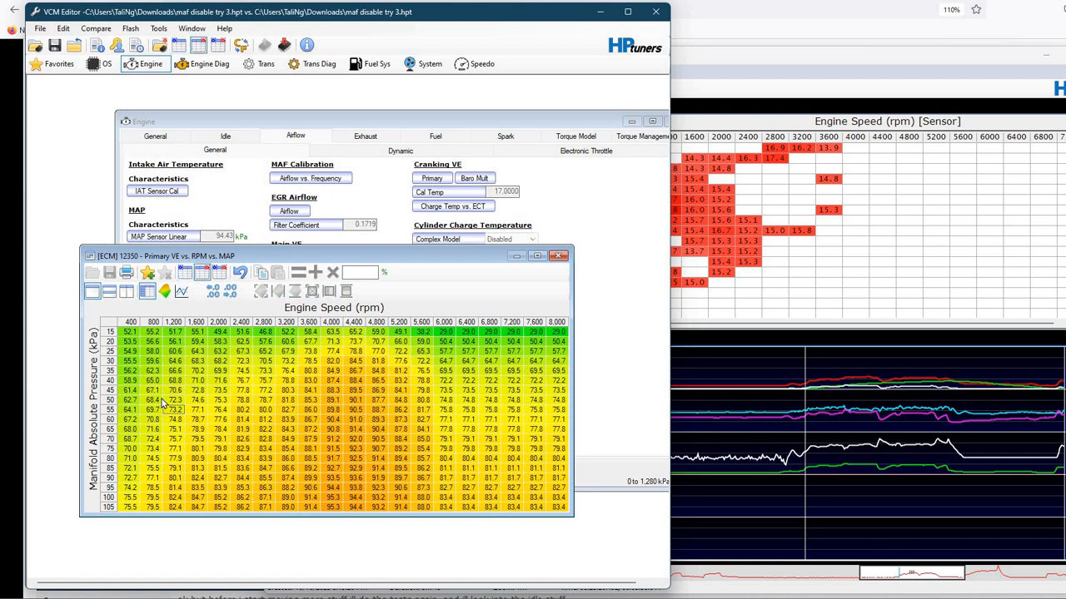
key(F5)
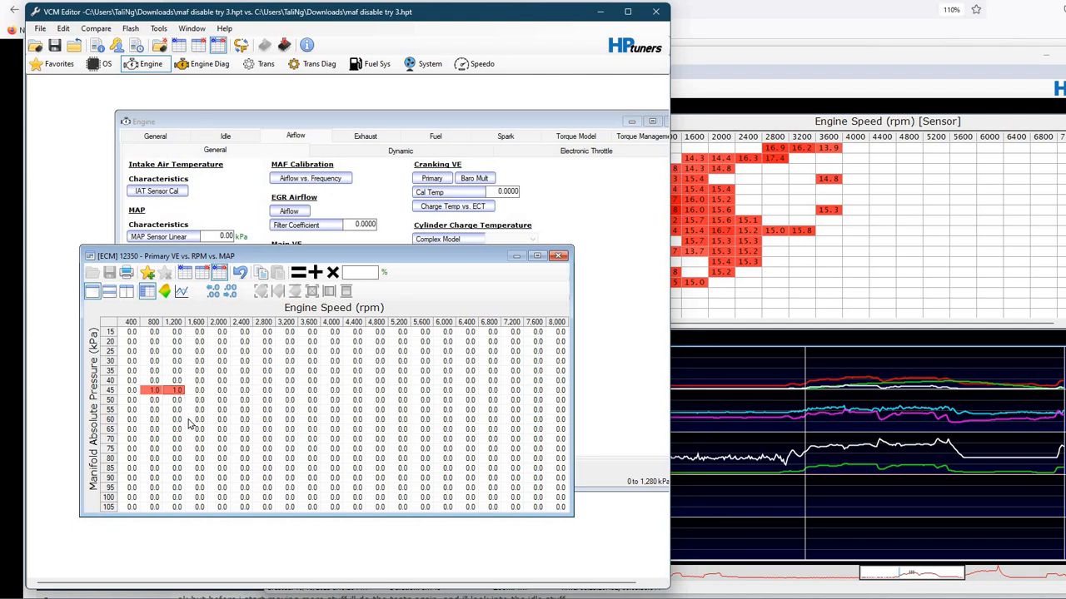
click(96, 29)
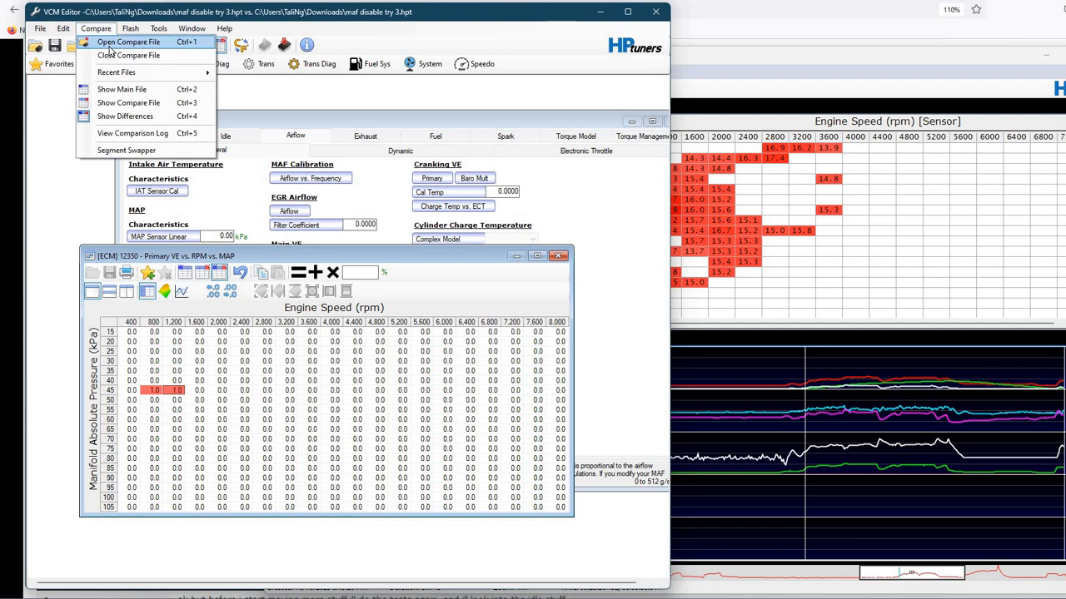
click(179, 392)
Check the AFR, RPM and MAP in VCM Scanner's log at 20:25:13 and 20:25:23.
click(758, 427)
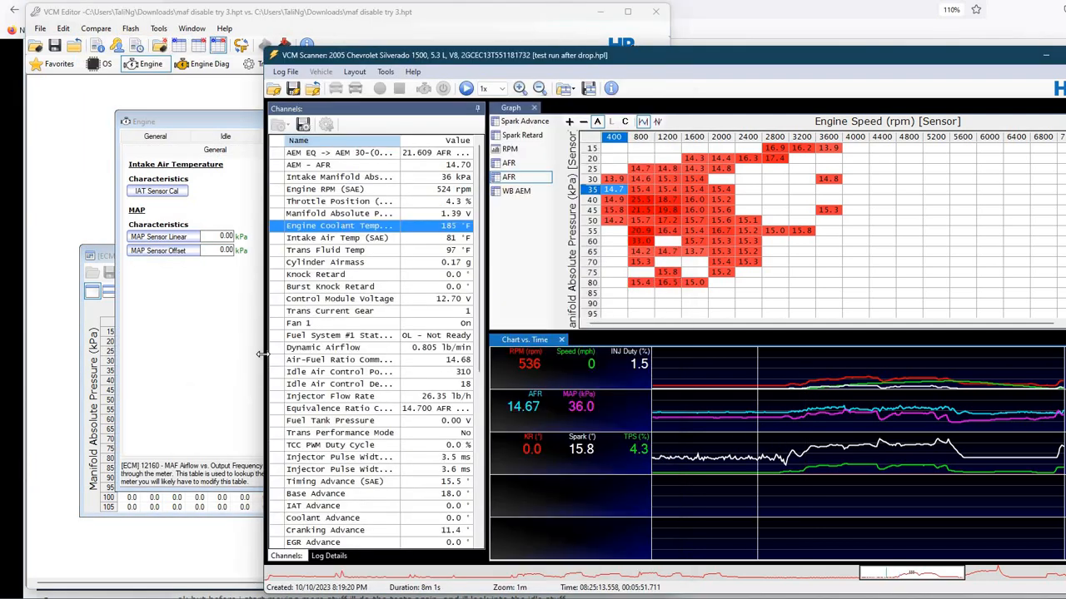
click(144, 500)
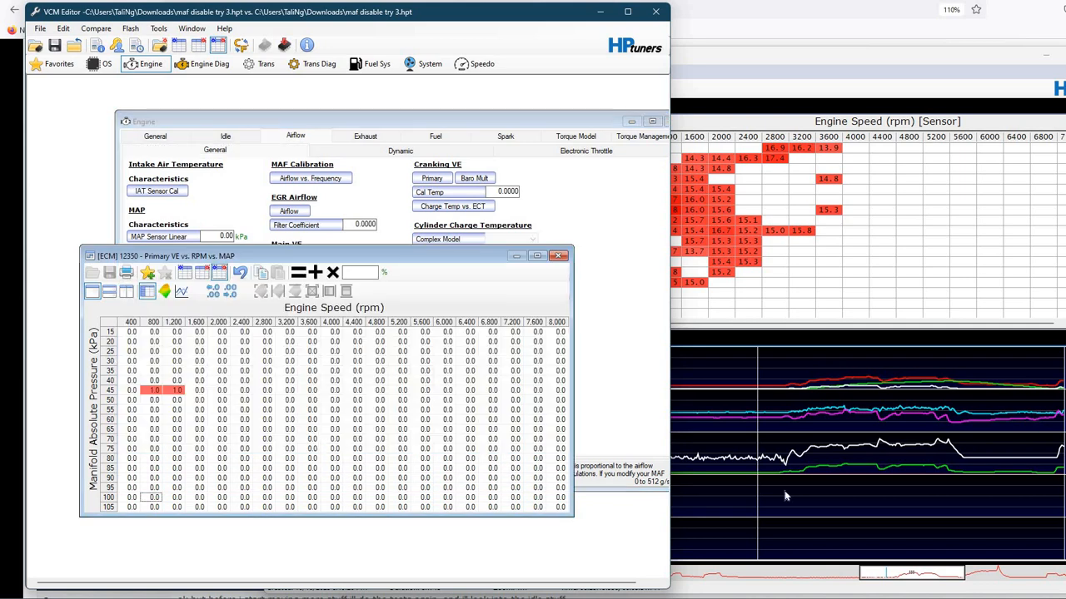
mouse_move(815, 497)
mouse_down()
mouse_move(741, 495)
mouse_move(827, 499)
mouse_up()
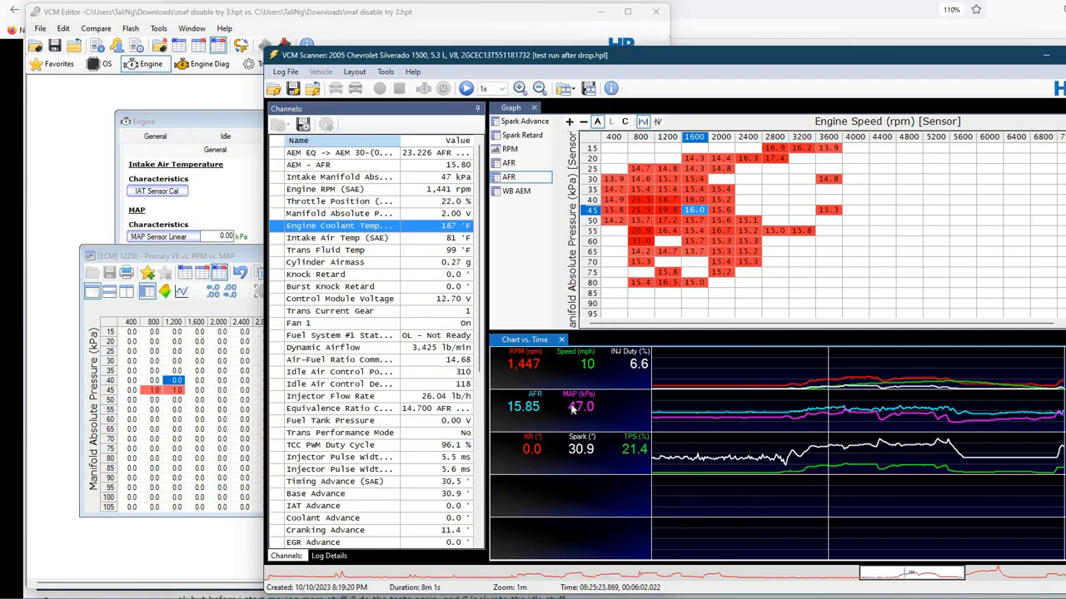
In VCM Editor's Primary VE differences view, set the 1,600 rpm, 45 kPa cell to 0.8 above the compare file.
click(198, 349)
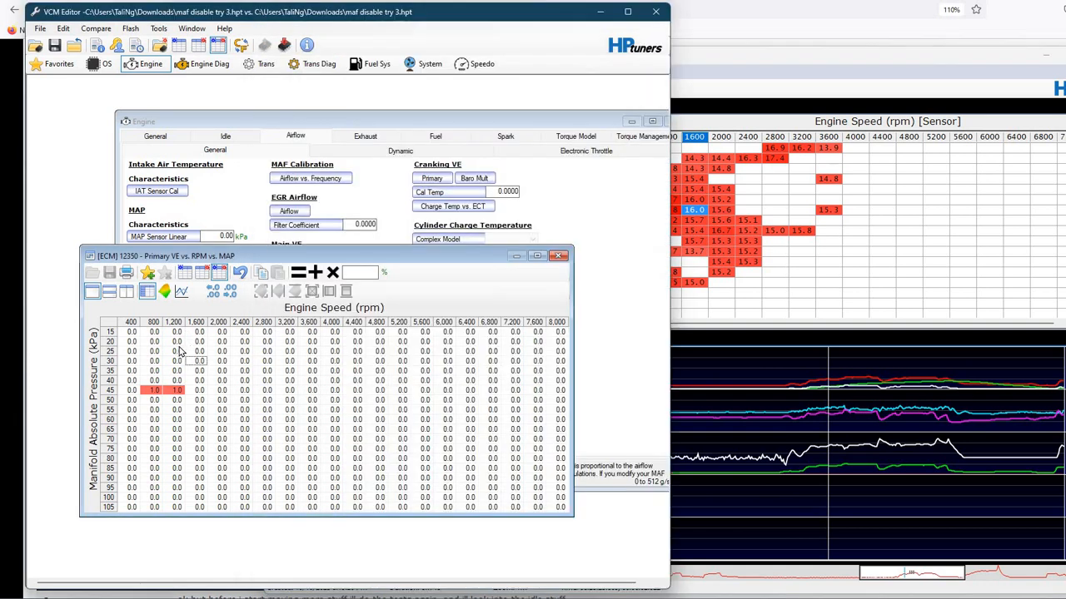
click(179, 392)
click(194, 392)
text(0.2)
click(200, 400)
click(200, 393)
key(minus)
key(minus)
click(199, 400)
click(177, 392)
Check VCM Scanner's AFR and MAP around 20:25:24, and raise VCM Editor's Primary VE difference at 1,600 rpm and 45 kPa to 1.1.
click(831, 475)
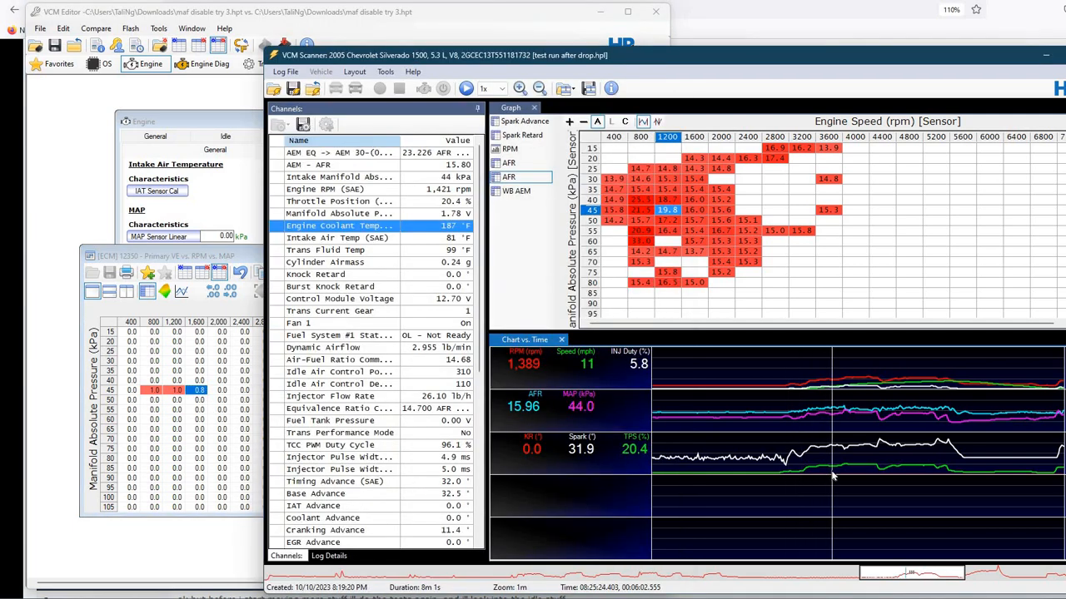
key(Right)
key(Right)
key(Right)
key(Right)
key(Left)
key(Left)
key(Left)
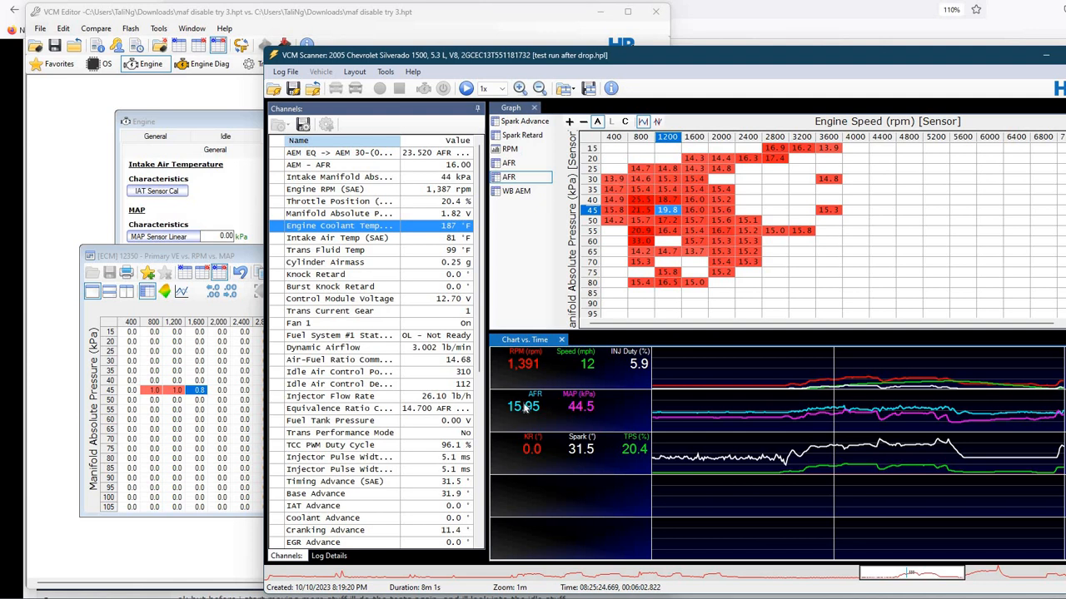
click(194, 397)
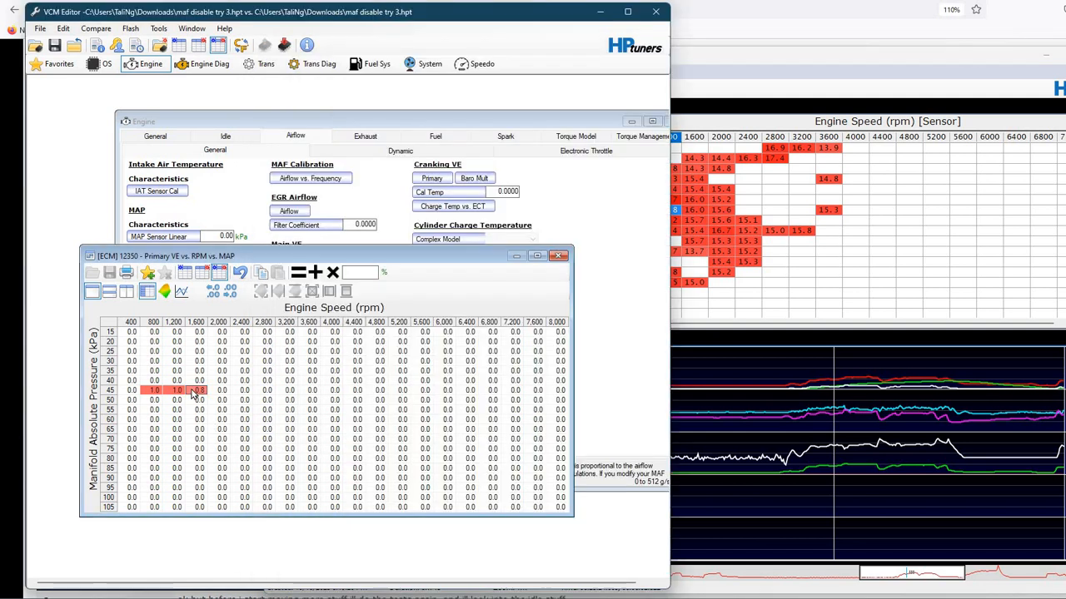
click(201, 392)
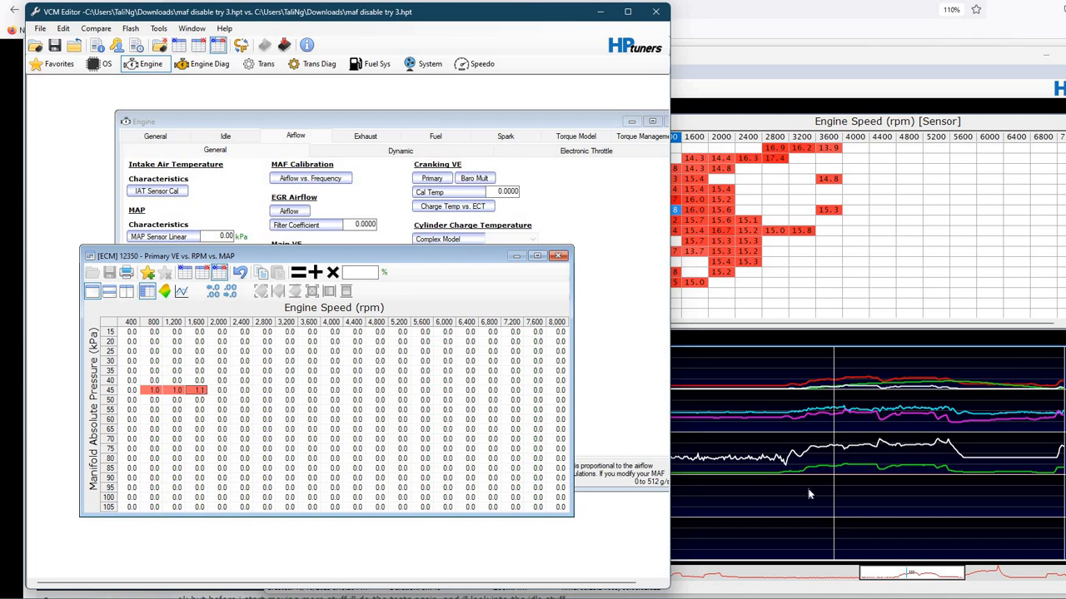
Check RPM, AFR and MAP in VCM Scanner's log at 20:25:29 and 20:25:26, and find the 1,600 rpm, 55 kPa cell in VCM Editor's Primary VE table.
click(848, 501)
drag(858, 499, 871, 508)
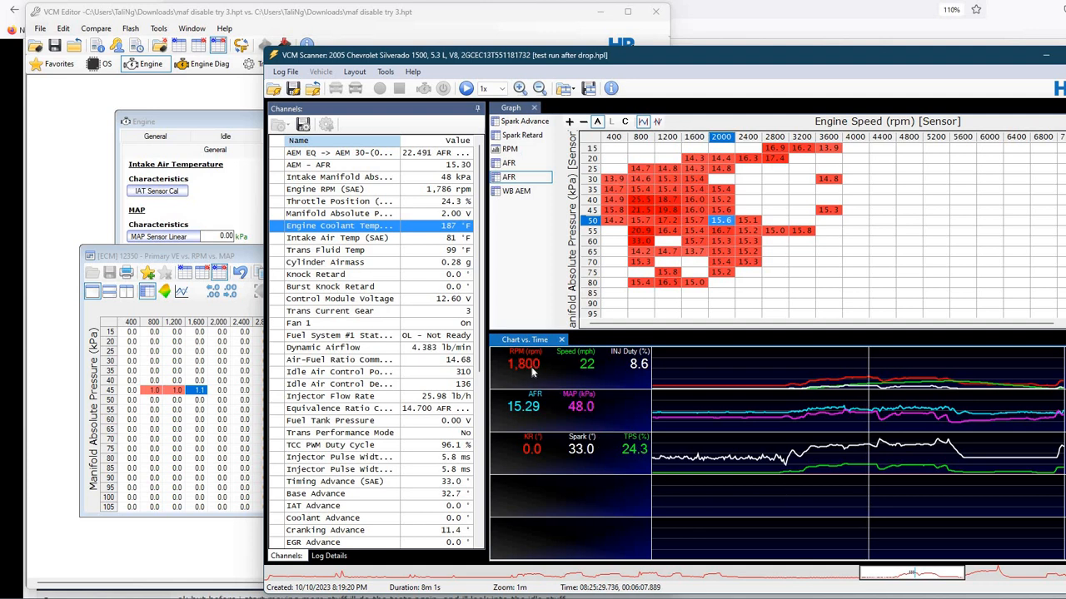
drag(875, 483, 844, 477)
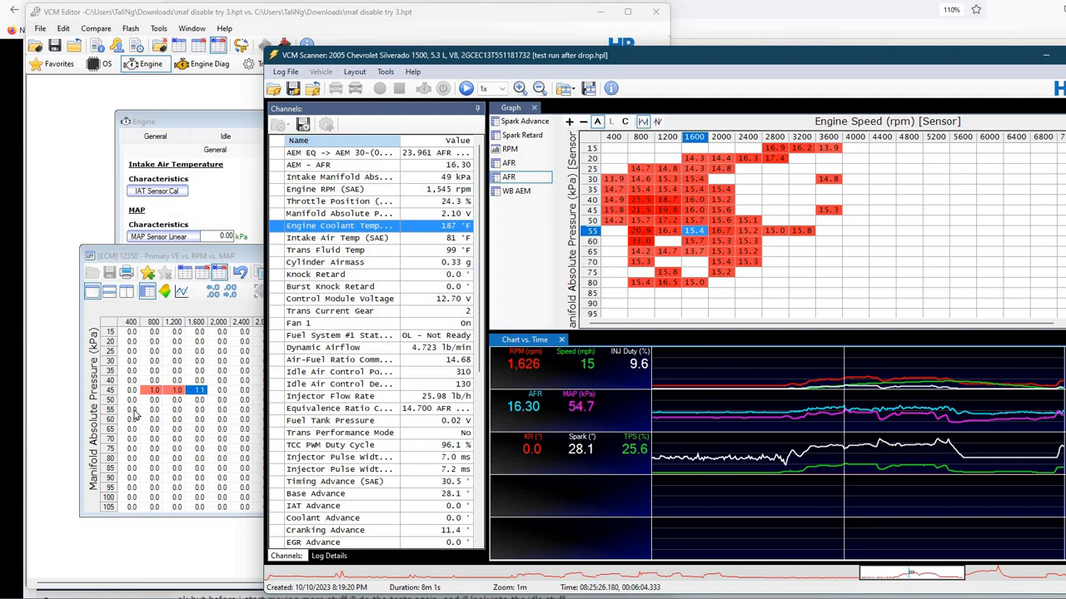
drag(146, 410, 211, 416)
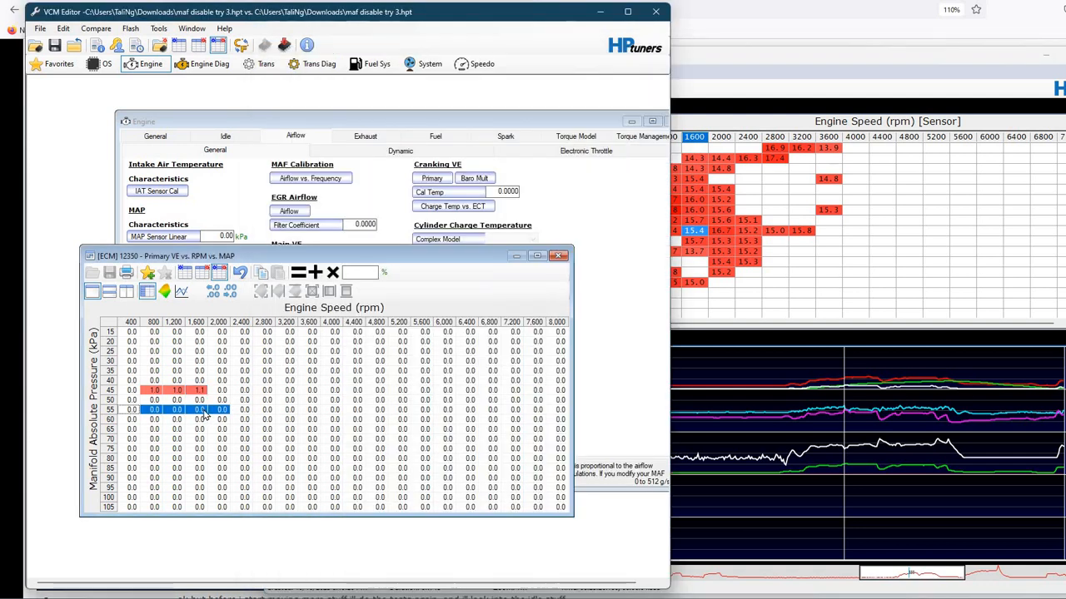
click(204, 416)
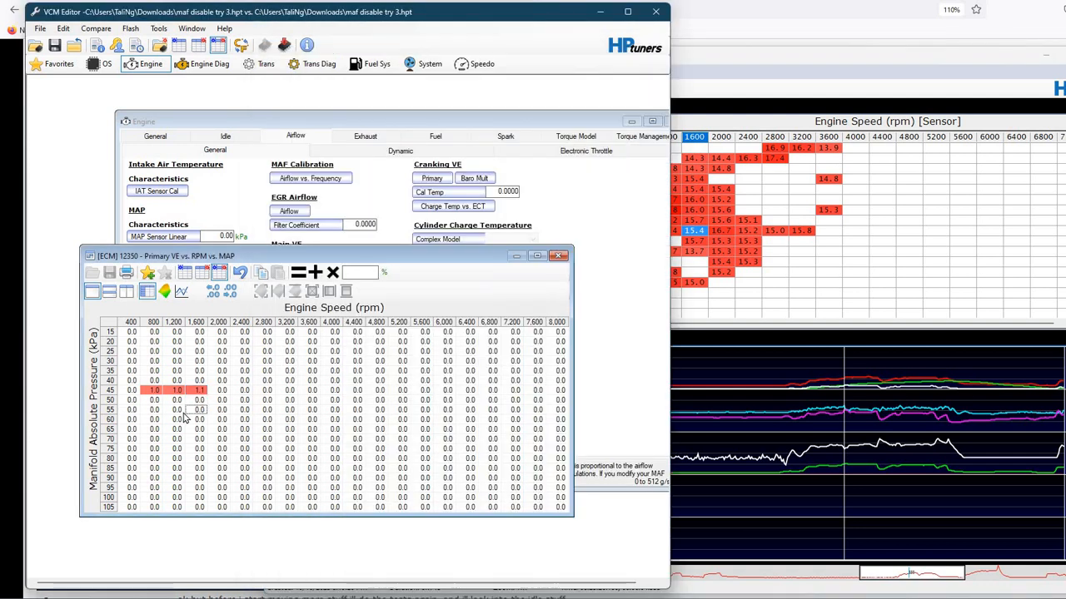
Compare the count, maximum, minimum and average values of VCM Scanner's AFR graph, ending on the average.
click(844, 476)
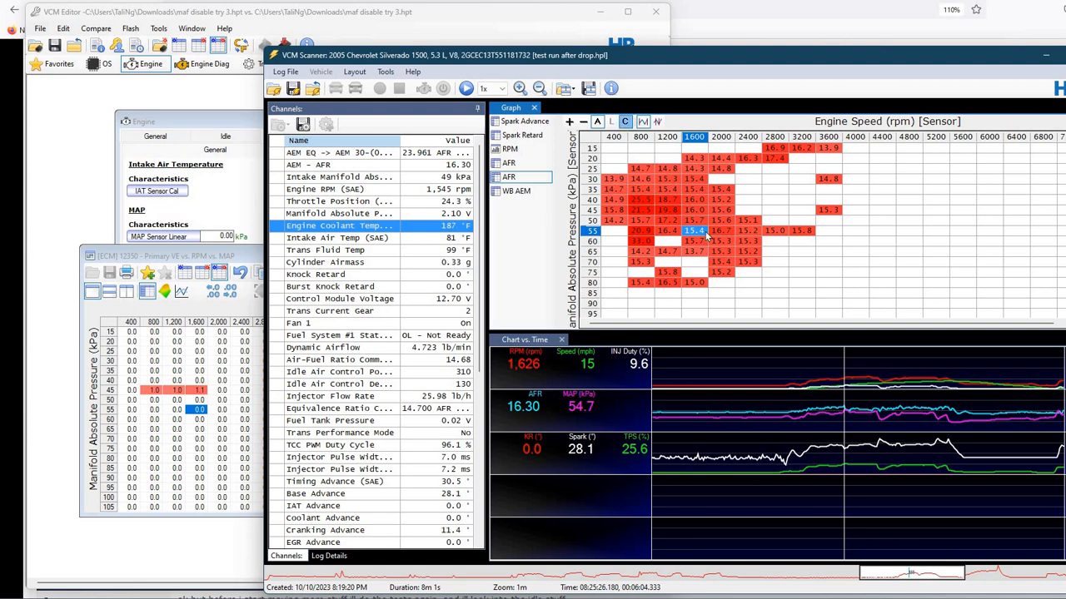
click(624, 121)
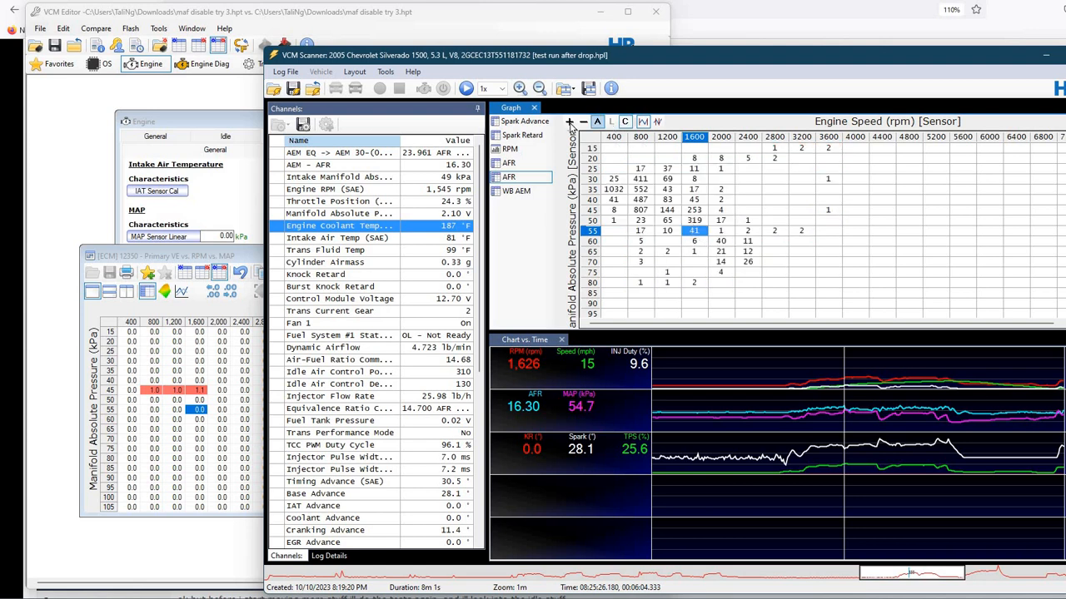
click(624, 122)
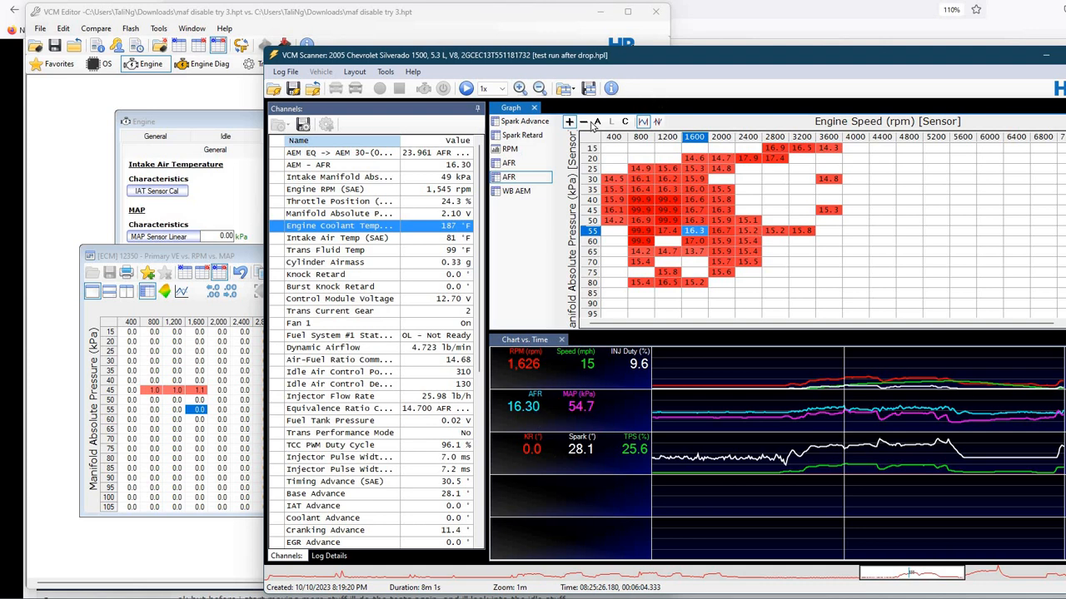
click(582, 122)
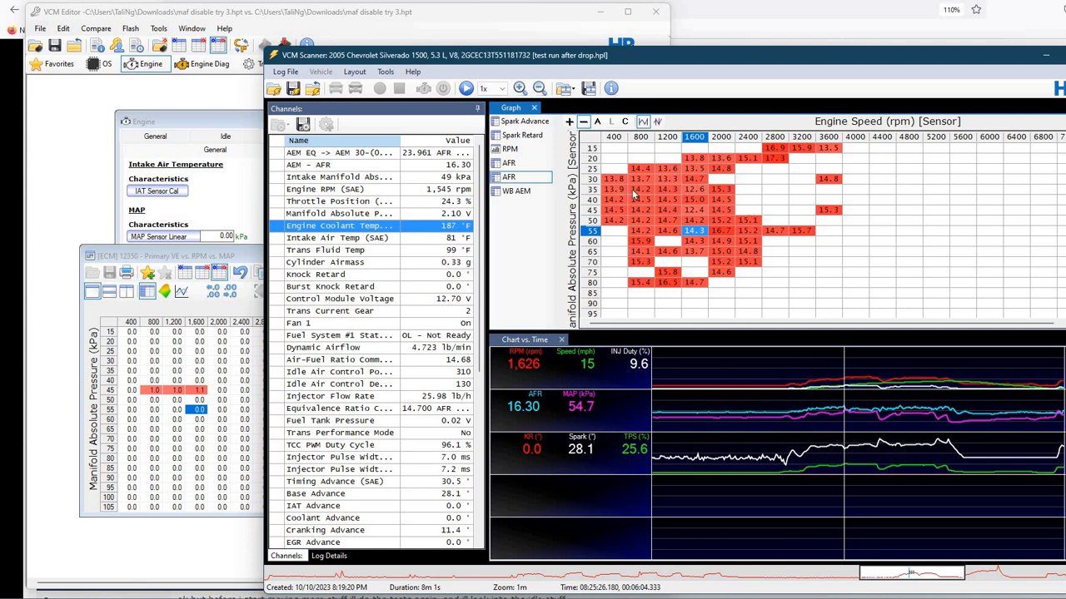
click(596, 122)
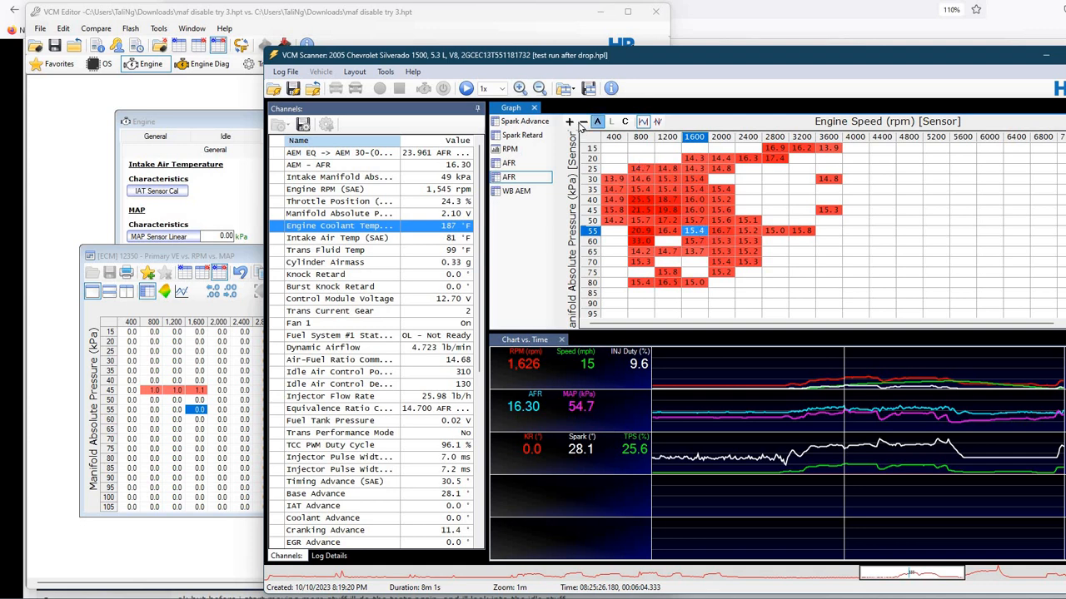
click(569, 121)
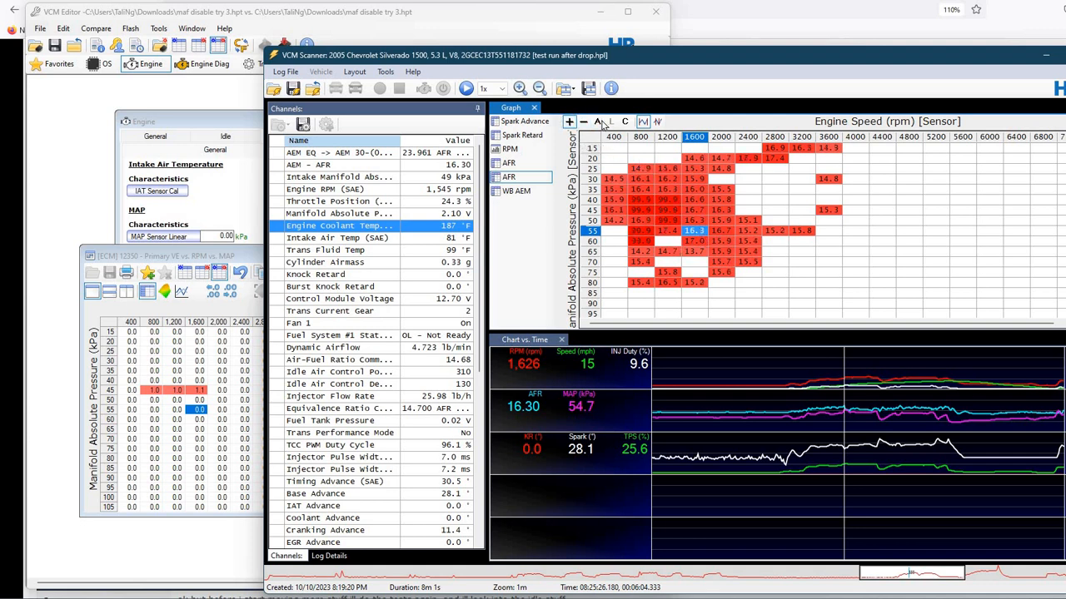
click(597, 122)
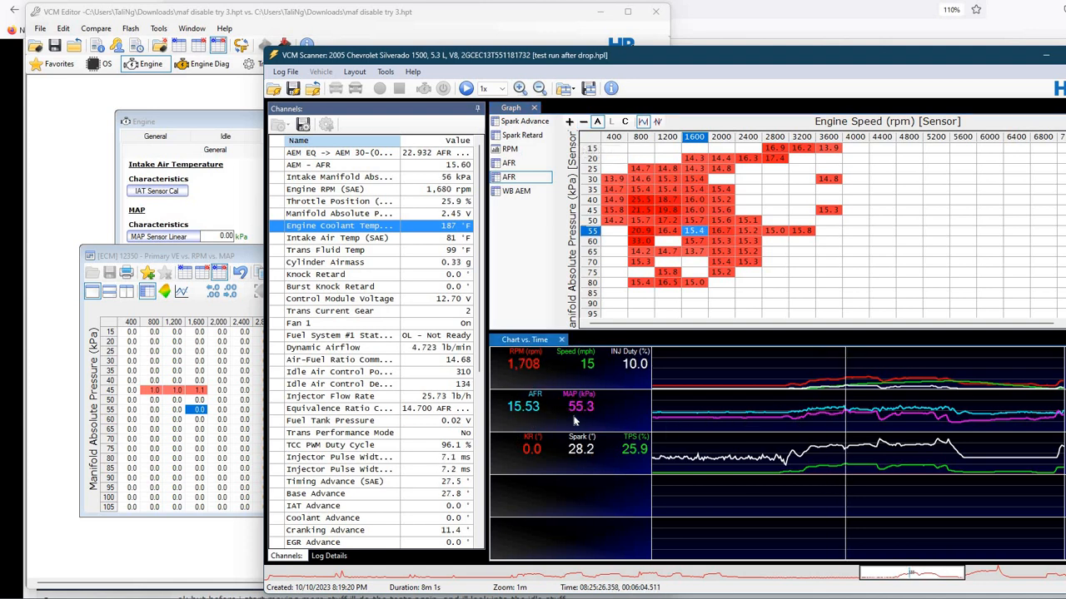
Recheck VCM Scanner's AFR and MAP at 20:25:26, and set VCM Editor's Primary VE difference at 1,600 rpm and 55 kPa to 1.5.
drag(852, 490, 844, 488)
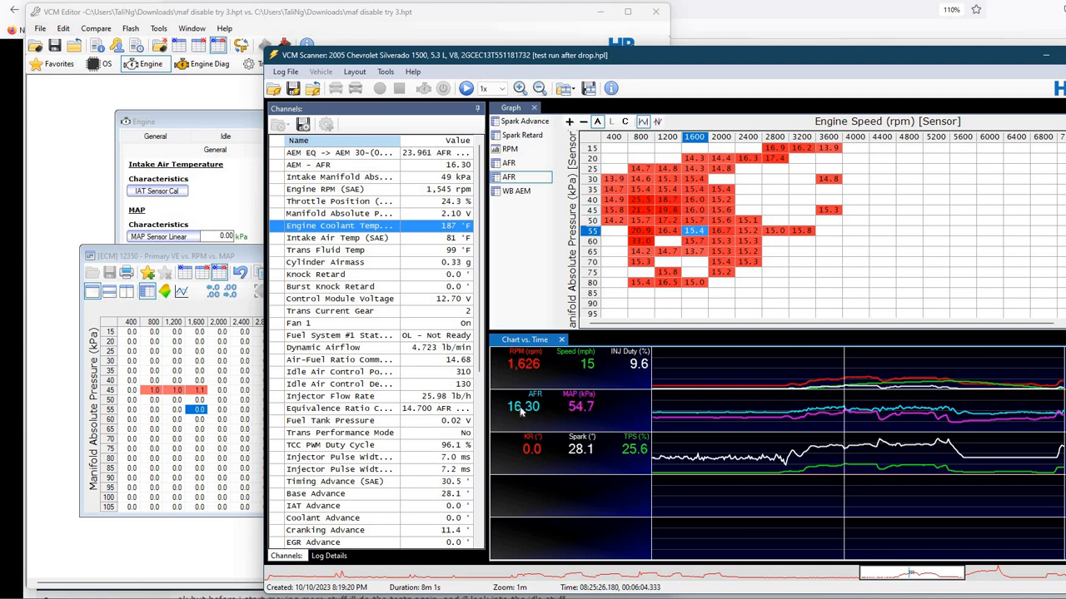
click(195, 414)
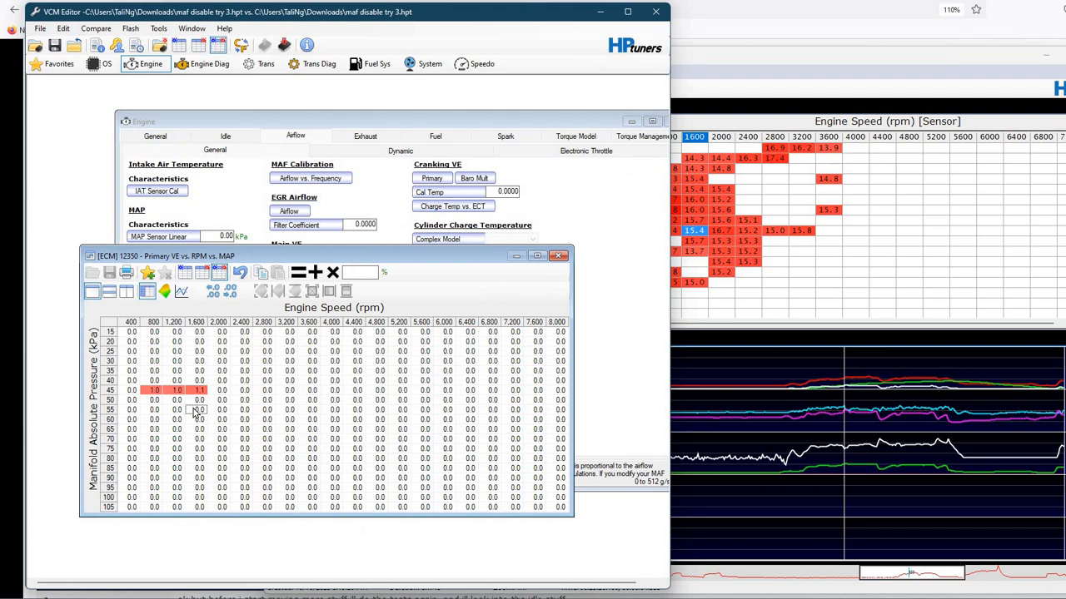
click(234, 429)
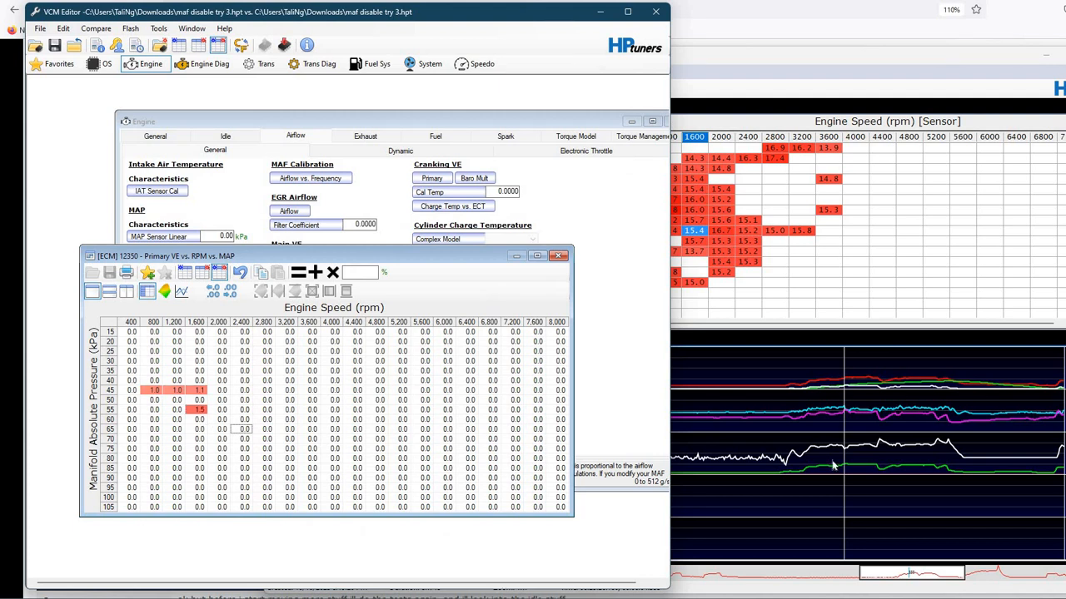
Check VCM Scanner's AFR and MAP at 20:25:30, and set VCM Editor's Primary VE difference at 1,600 rpm and 50 kPa to 1.2.
click(855, 466)
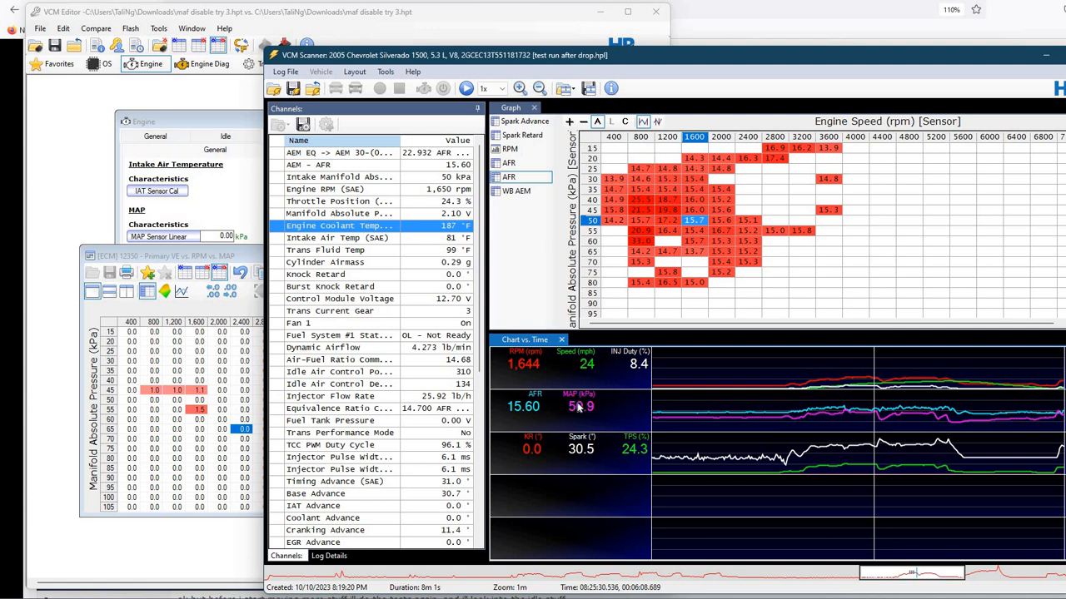
click(190, 403)
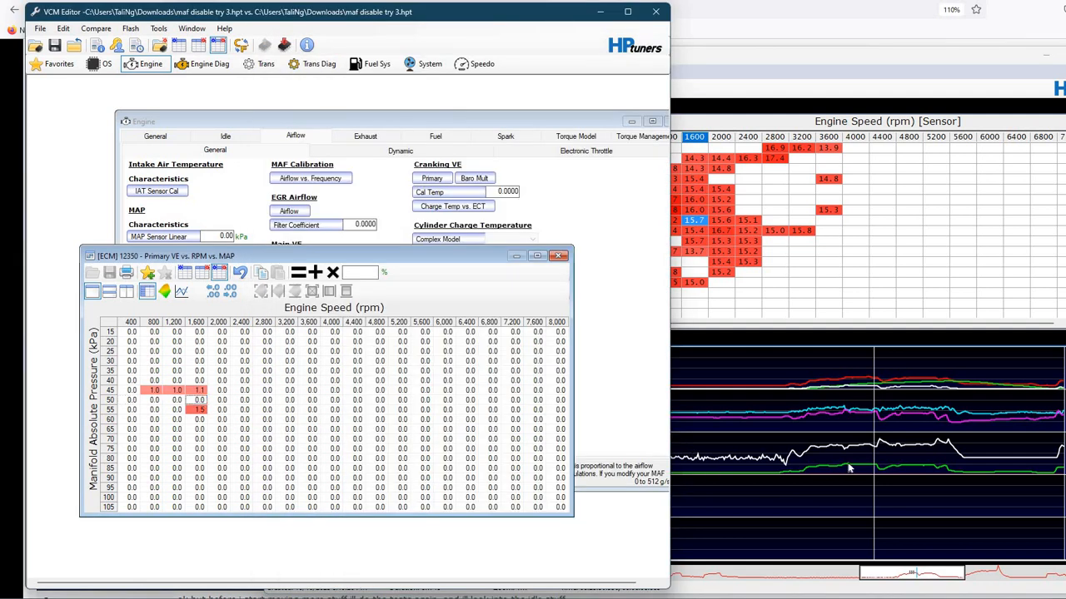
click(882, 292)
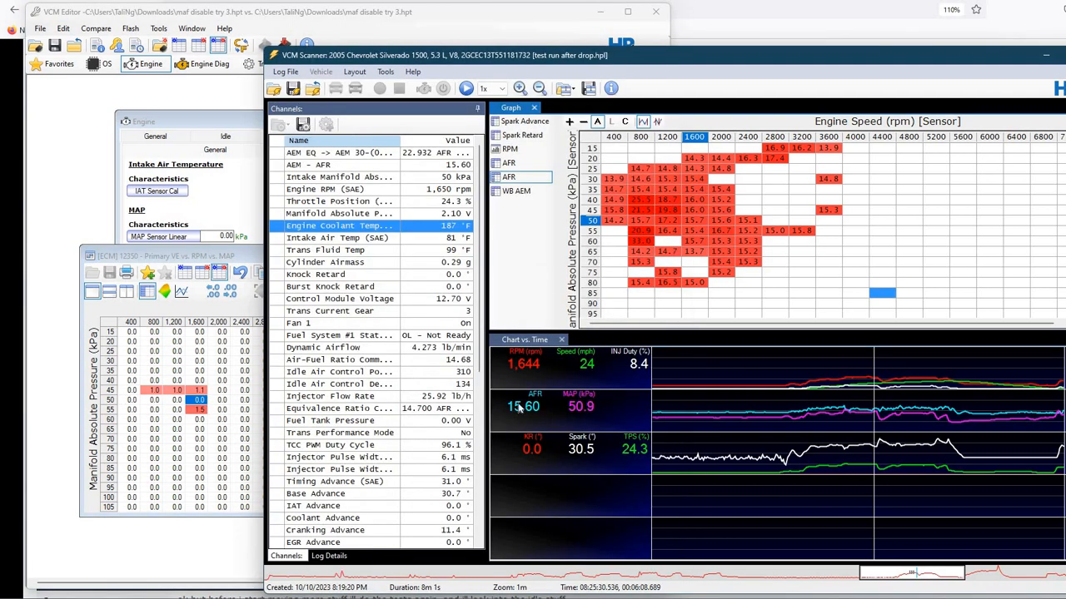
click(200, 406)
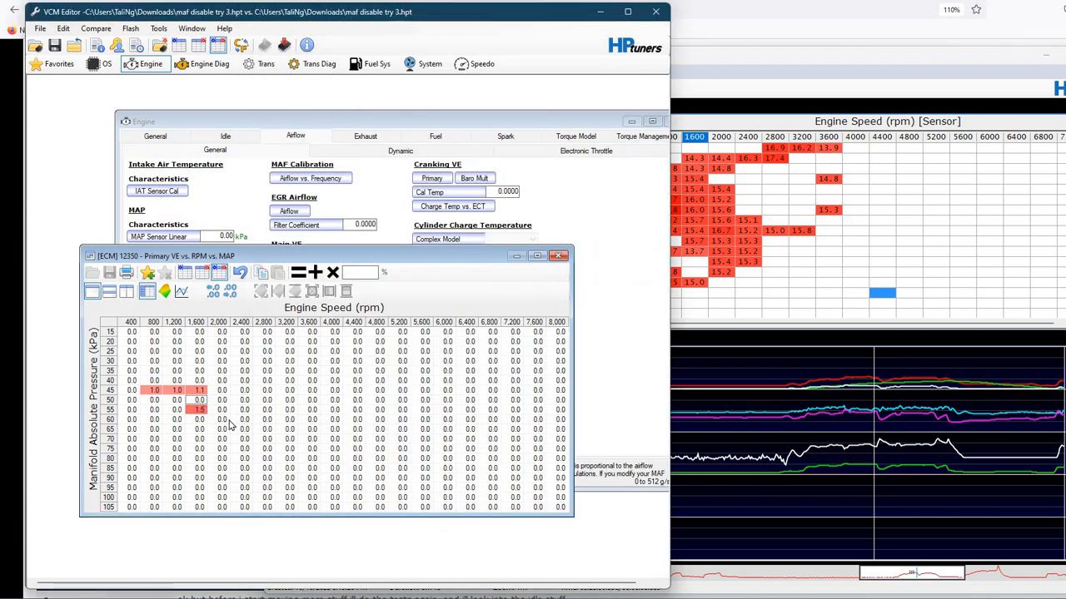
key(plus)
key(plus)
click(242, 468)
Check VCM Scanner's log at 20:25:36 against the 1,600 rpm, 45 kPa cell in VCM Editor's Primary VE table.
click(912, 477)
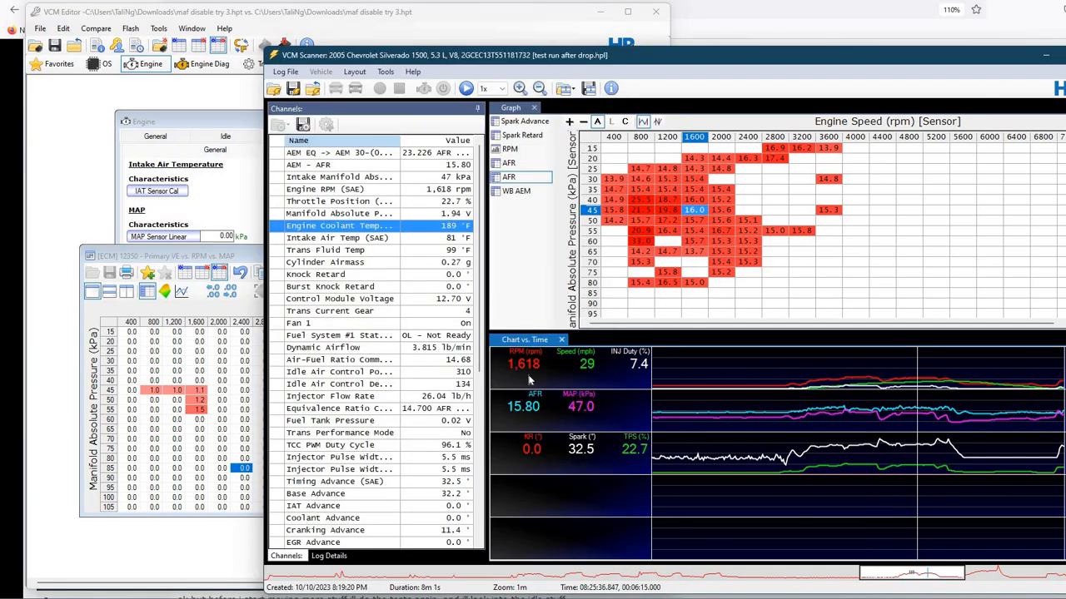
click(199, 405)
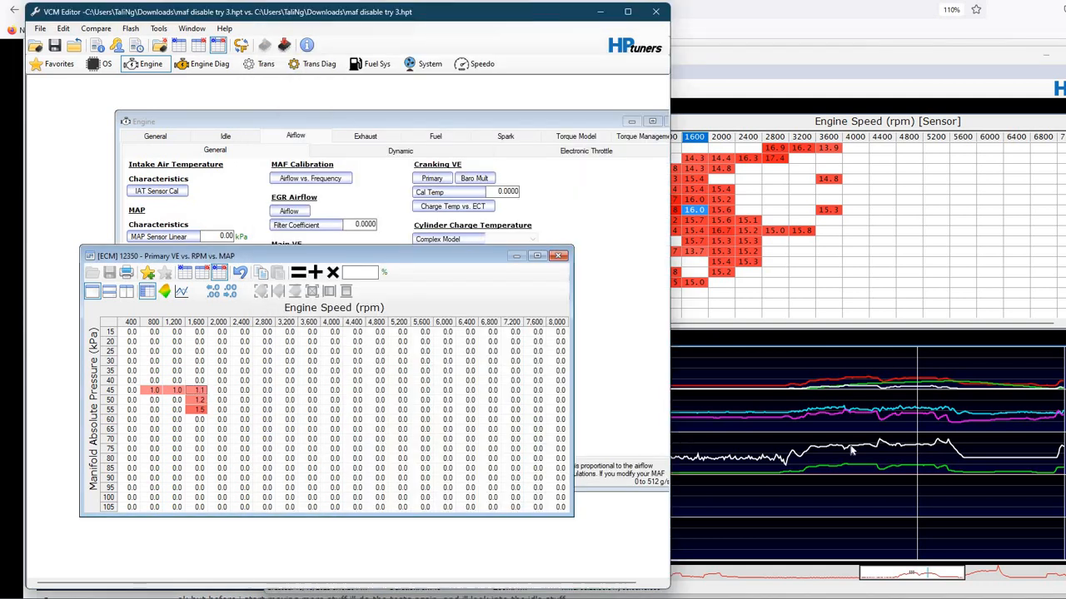
click(828, 261)
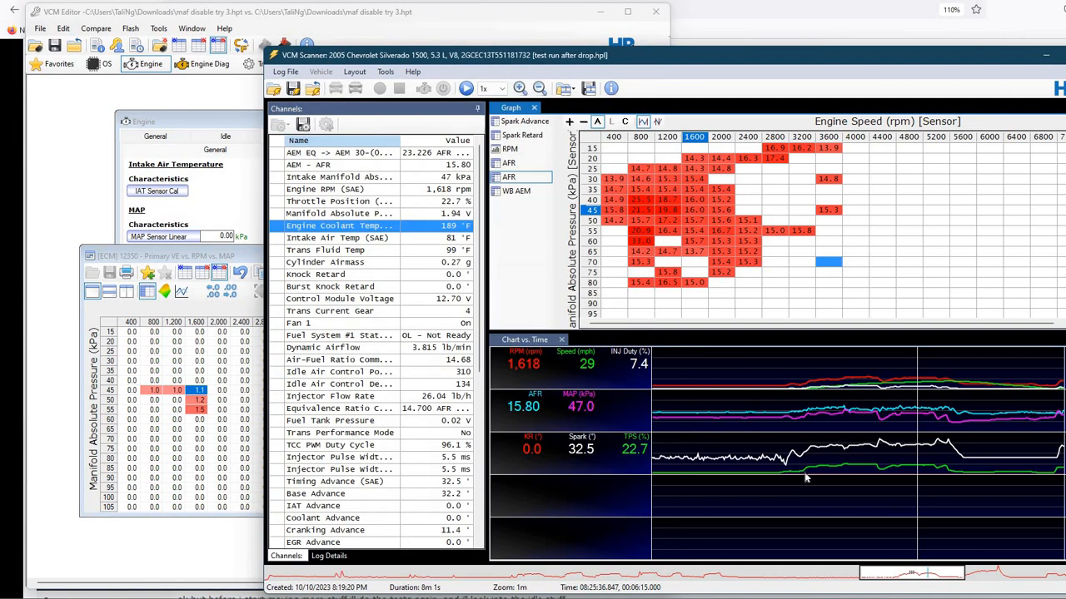
Check VCM Scanner's log at 20:26:07, and set VCM Editor's Primary VE differences at 2,000–2,400 rpm and 60–65 kPa to 0.7.
drag(958, 574, 1000, 574)
drag(864, 482, 885, 488)
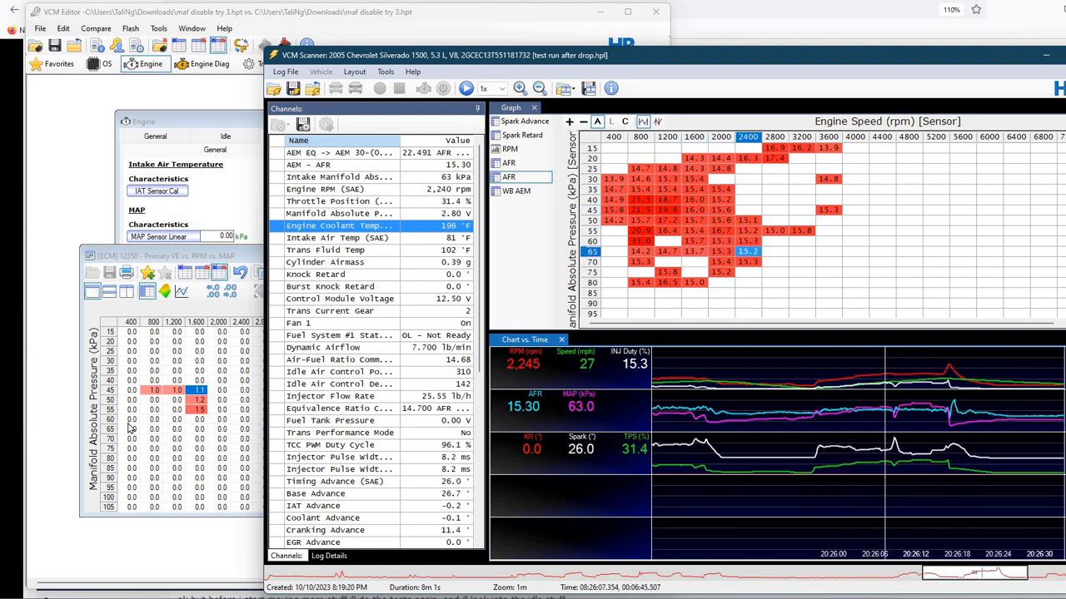
click(232, 425)
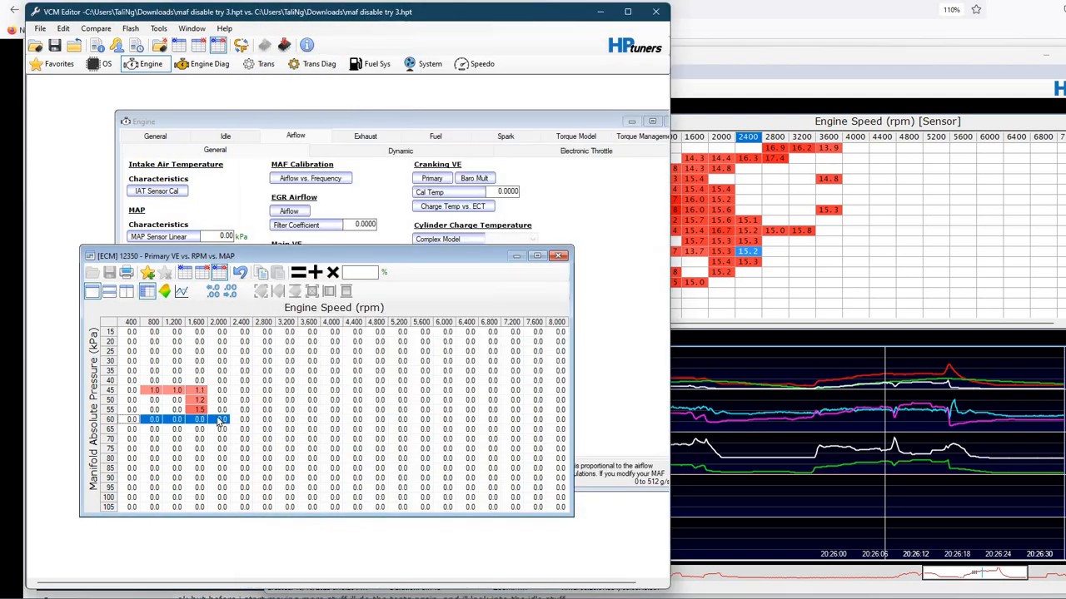
drag(239, 427, 241, 431)
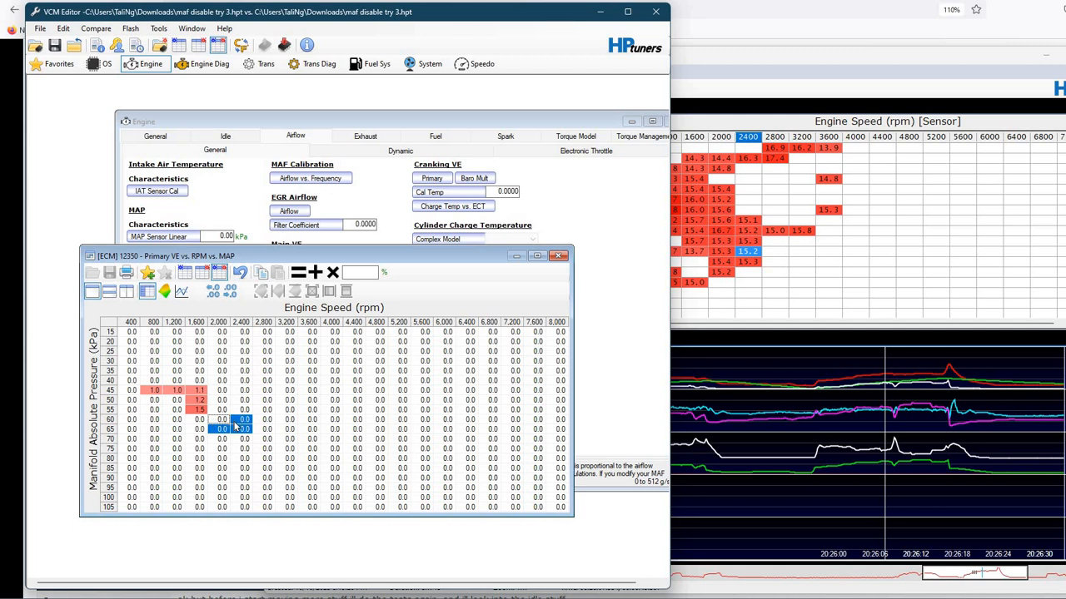
click(267, 440)
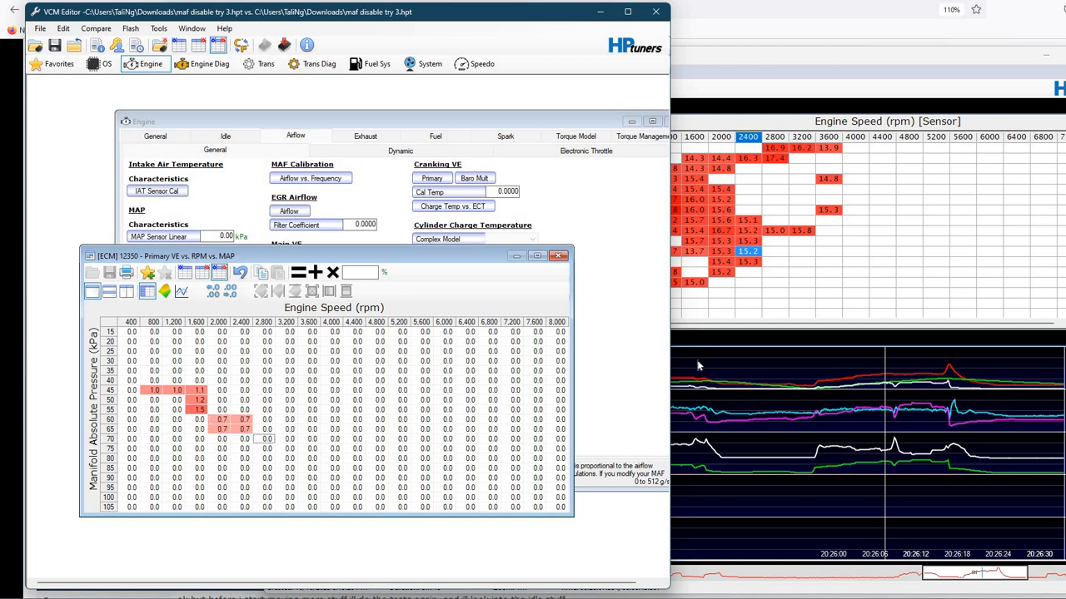
Examine VCM Scanner's average AFR at 800–1,200 rpm and 40–45 kPa, and locate the same cells in VCM Editor's Primary VE table.
click(748, 254)
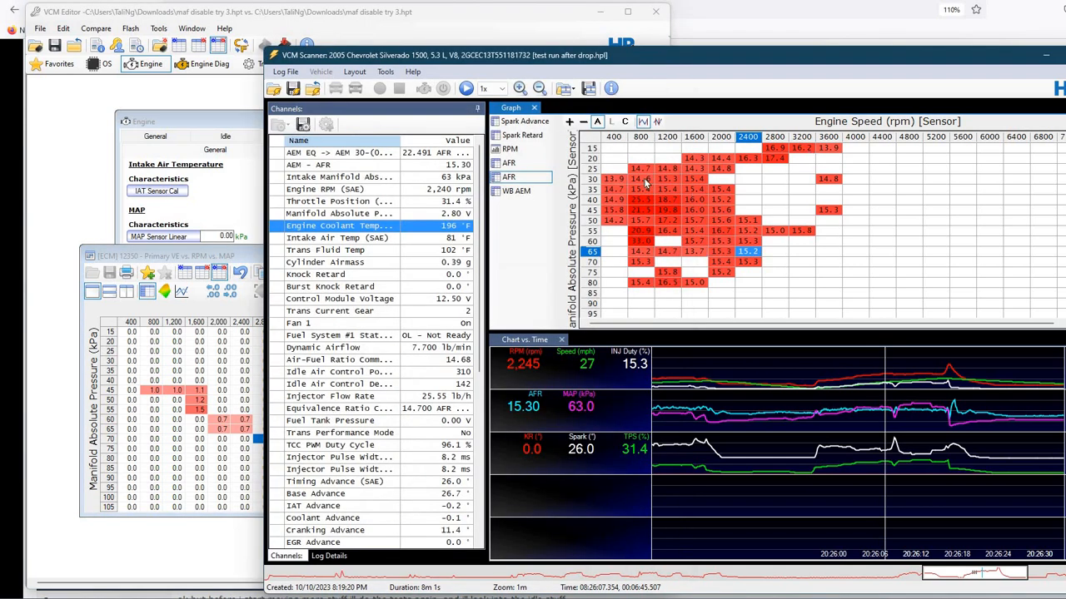
drag(647, 201, 667, 211)
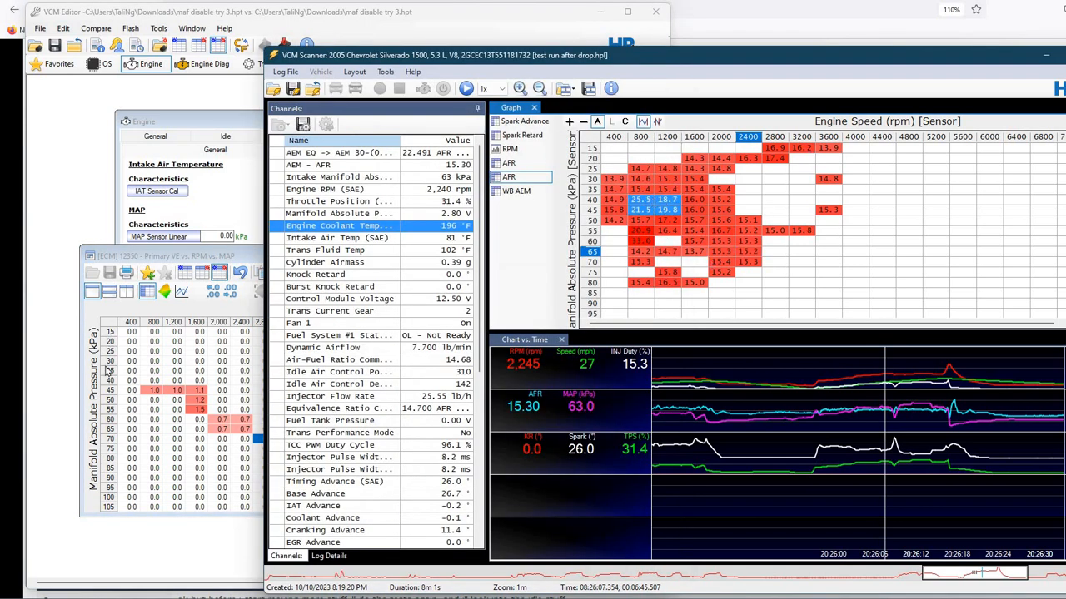
click(129, 391)
drag(131, 382, 172, 389)
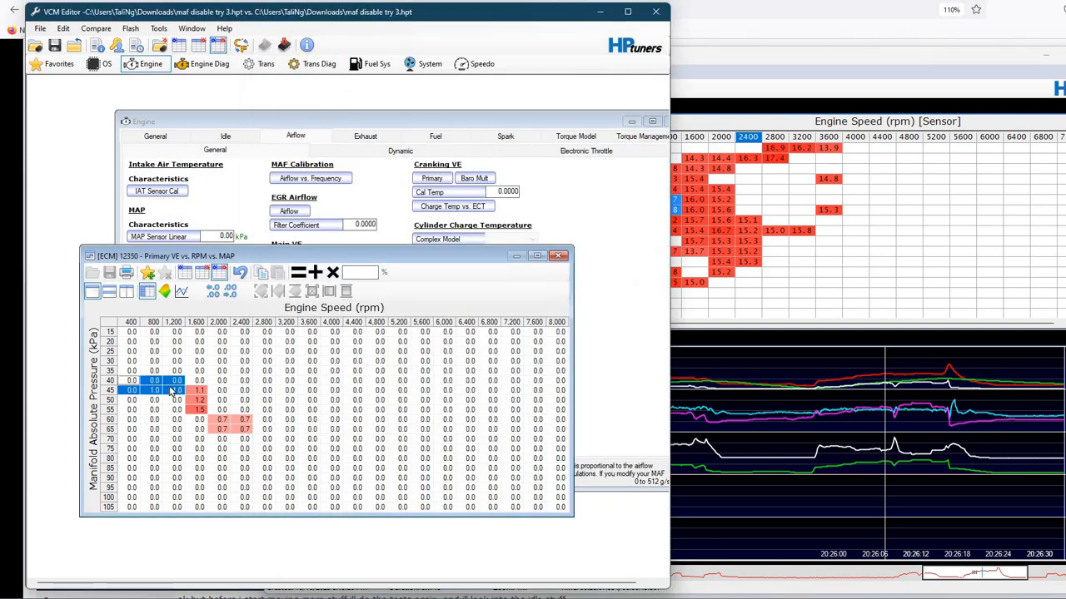
click(174, 393)
click(175, 381)
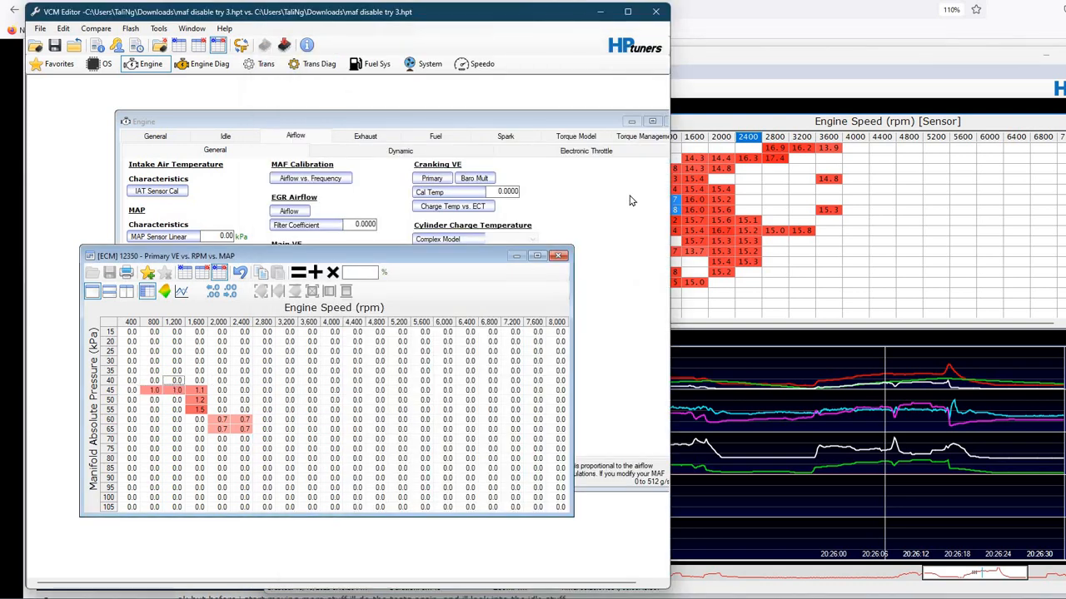
Move the VCM Scanner window aside so its AFR graph can be read beside VCM Editor's Primary VE table.
drag(704, 61, 778, 53)
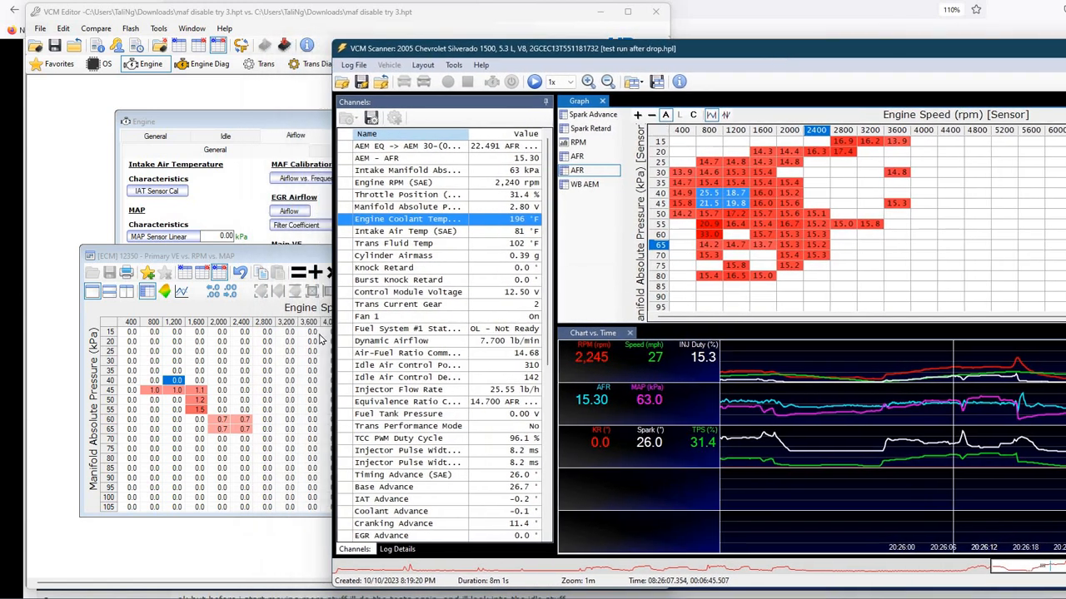
click(167, 384)
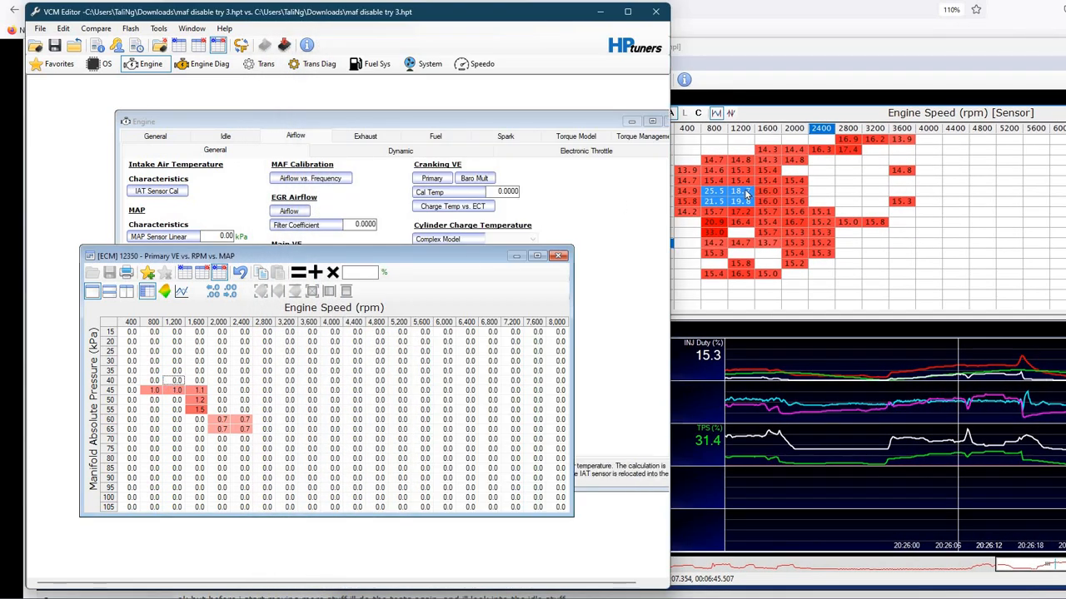
click(769, 77)
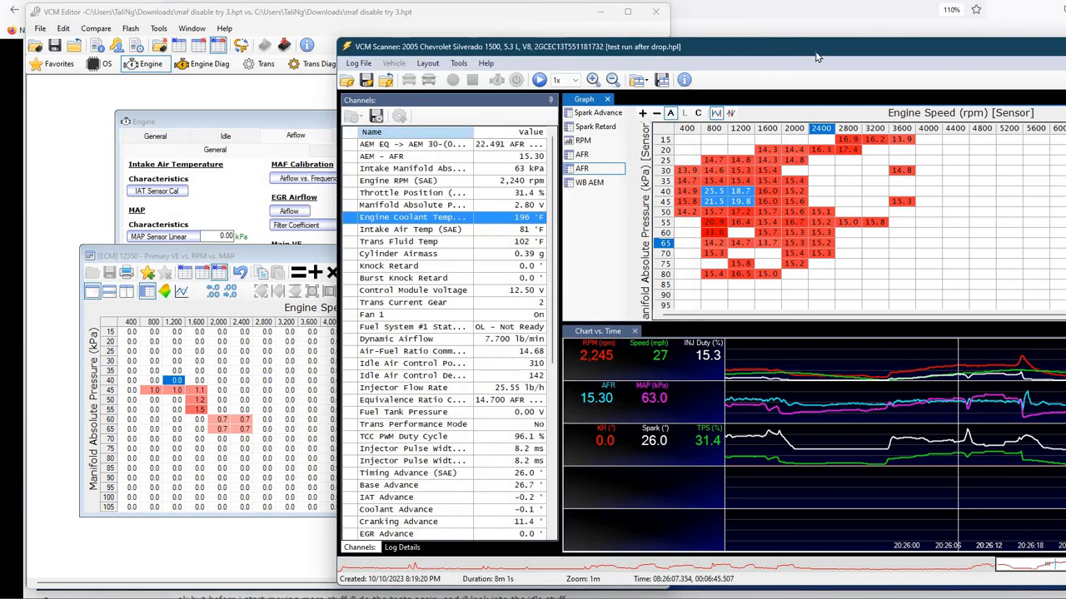
drag(817, 58, 890, 57)
click(172, 389)
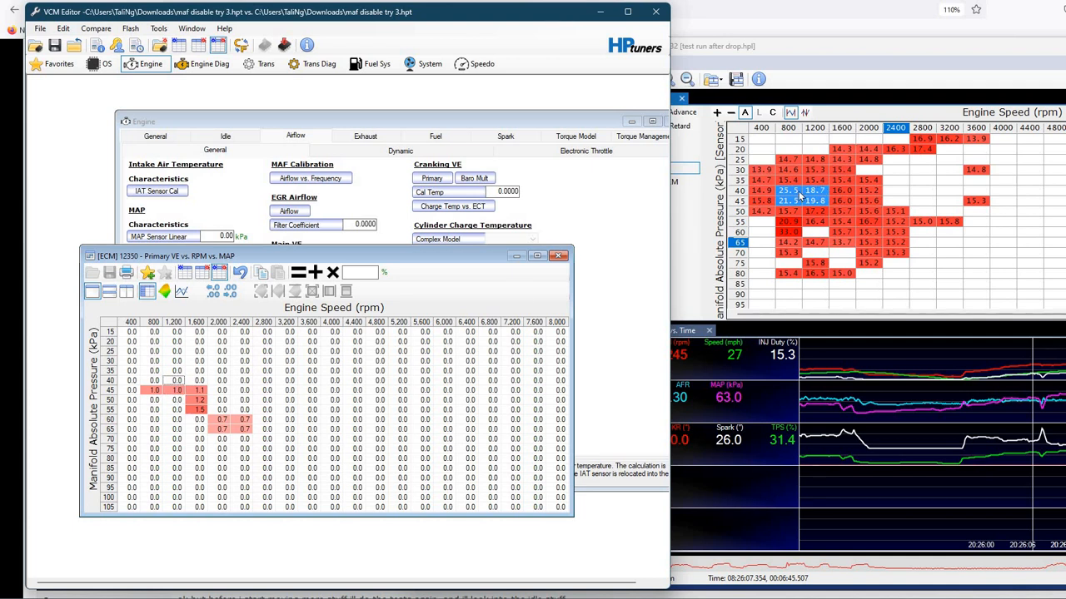
Set the Primary VE differences at 800 and 1,200 rpm to 0.9 for 40 kPa and 0.2 for 35 kPa.
click(154, 383)
drag(157, 369, 176, 373)
key(plus)
click(181, 380)
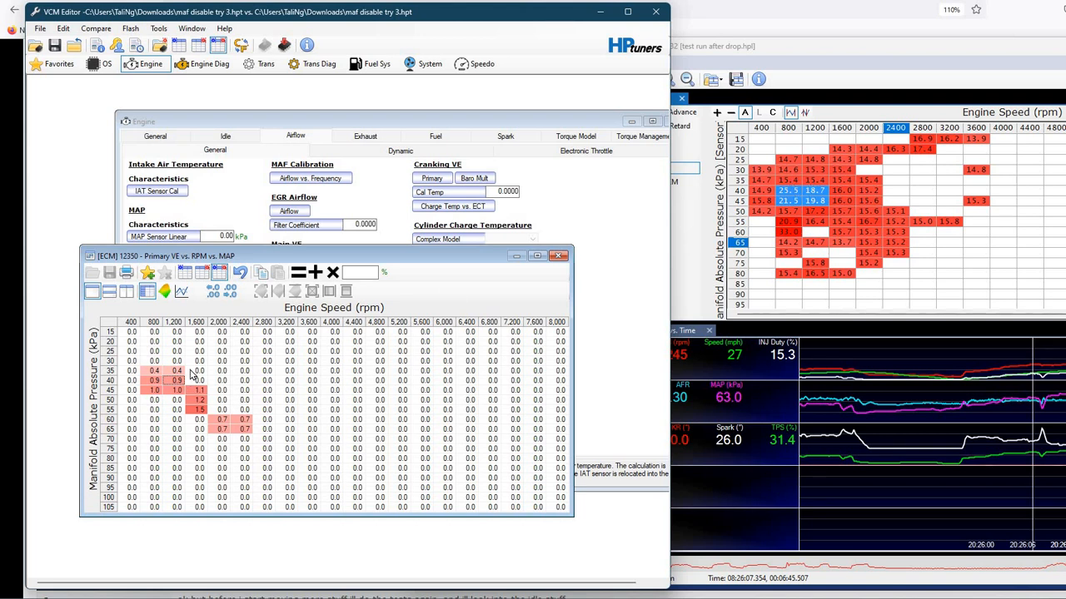
drag(177, 371, 156, 372)
key(minus)
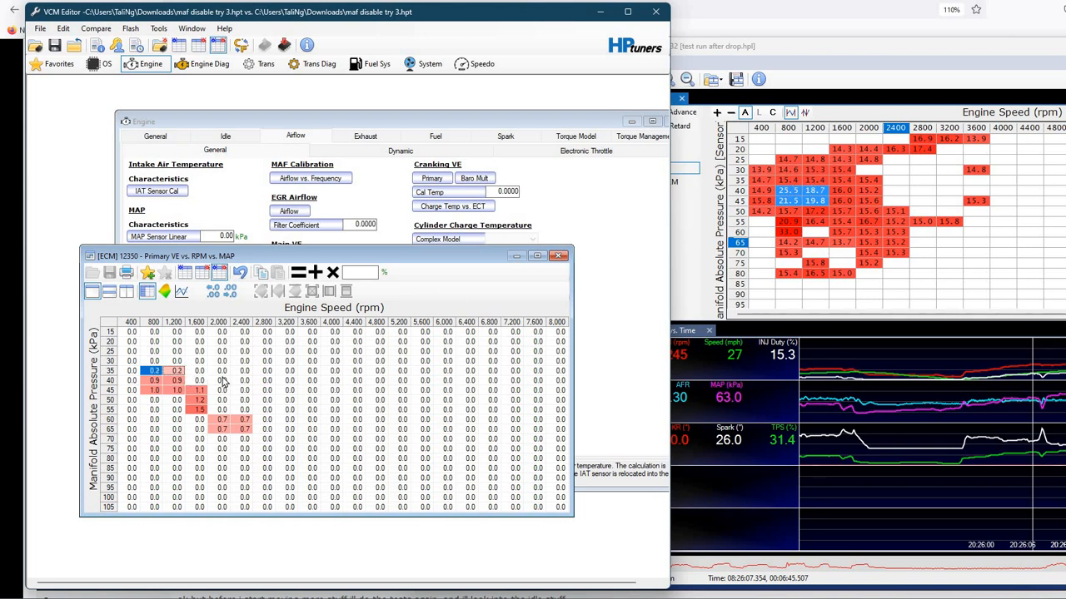
Set the Primary VE difference at 400 rpm and 45 kPa to 0.6.
click(131, 381)
key(Down)
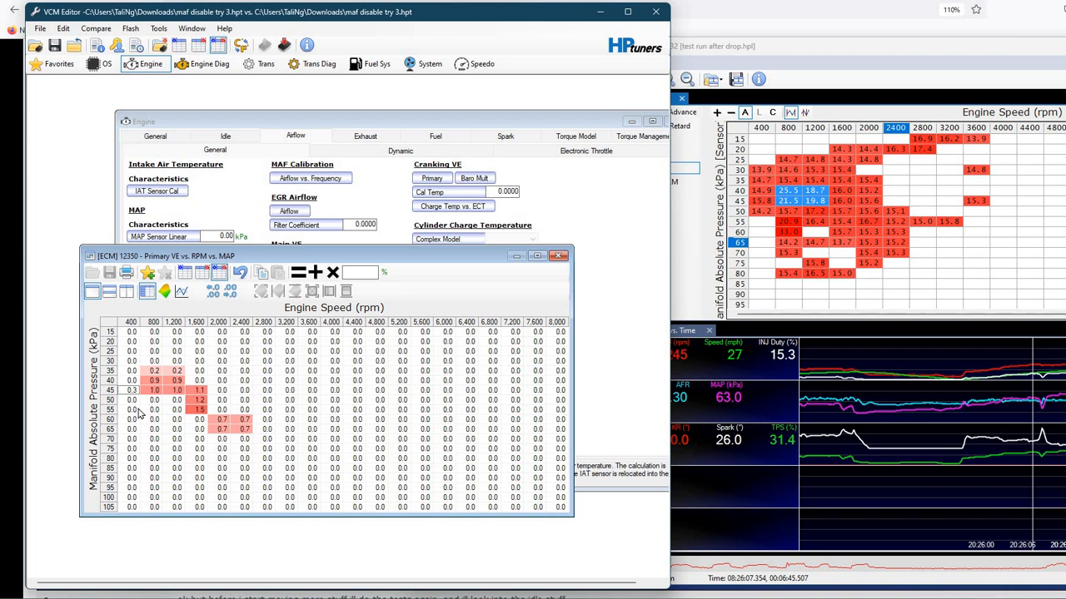
click(138, 410)
click(139, 392)
Switch to VCM Scanner and examine the logged AFR, MAP and spark between 20:25:35 and 20:26:07 alongside the matching AFR graph cells.
click(964, 460)
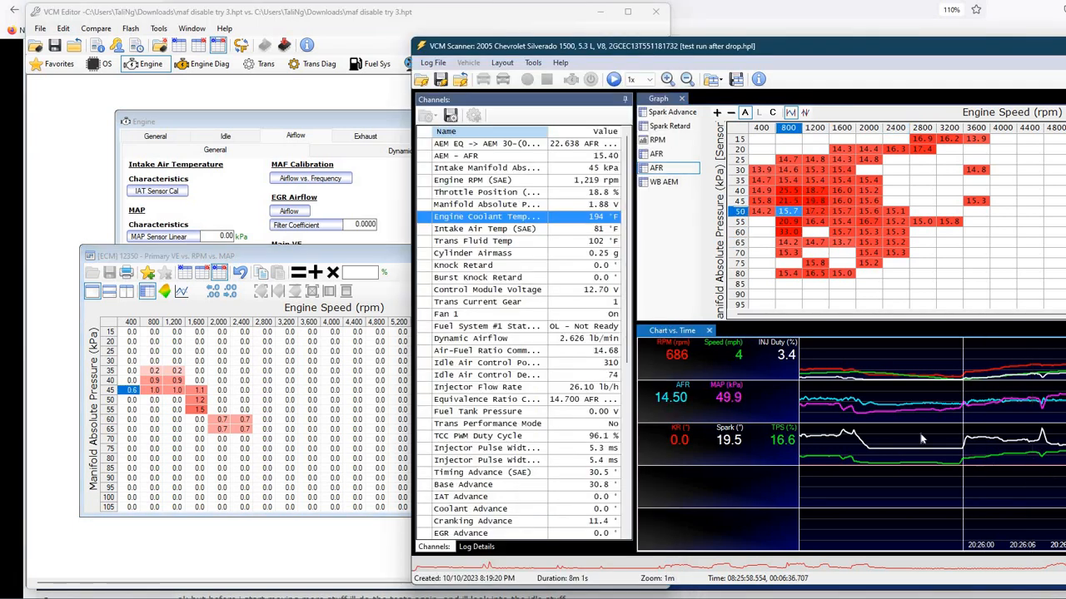
click(1053, 424)
drag(958, 420, 1028, 439)
drag(957, 451, 1027, 460)
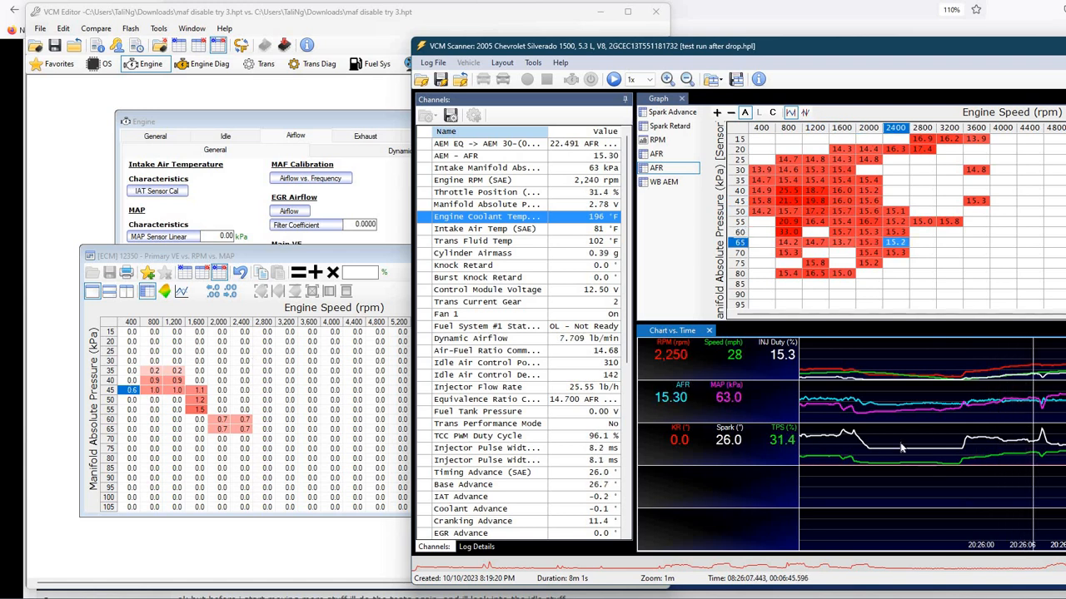
drag(1004, 450, 814, 446)
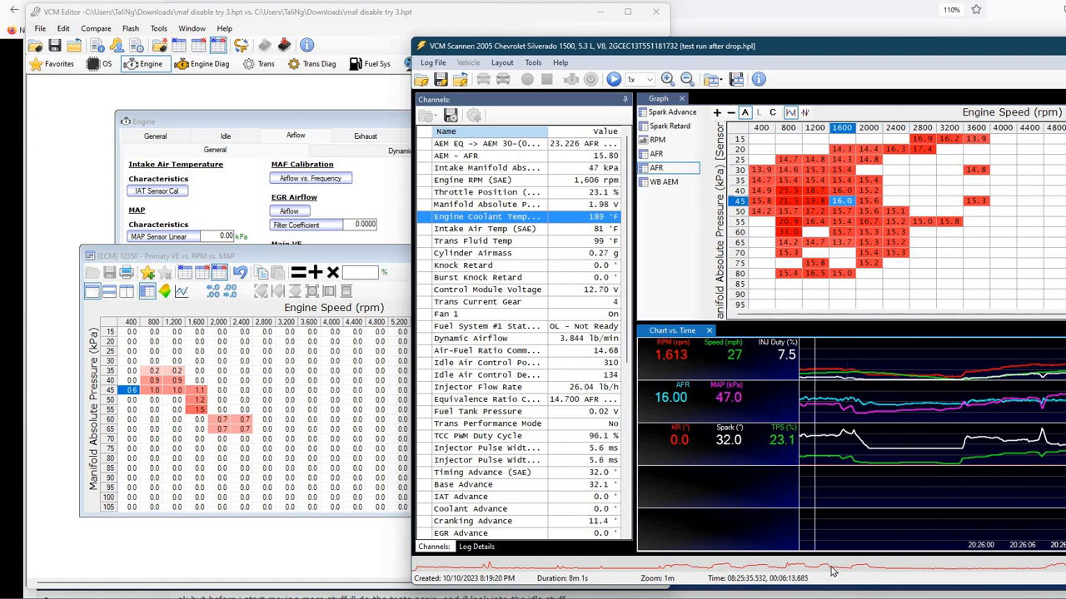
drag(835, 567, 1064, 568)
drag(1031, 483, 989, 538)
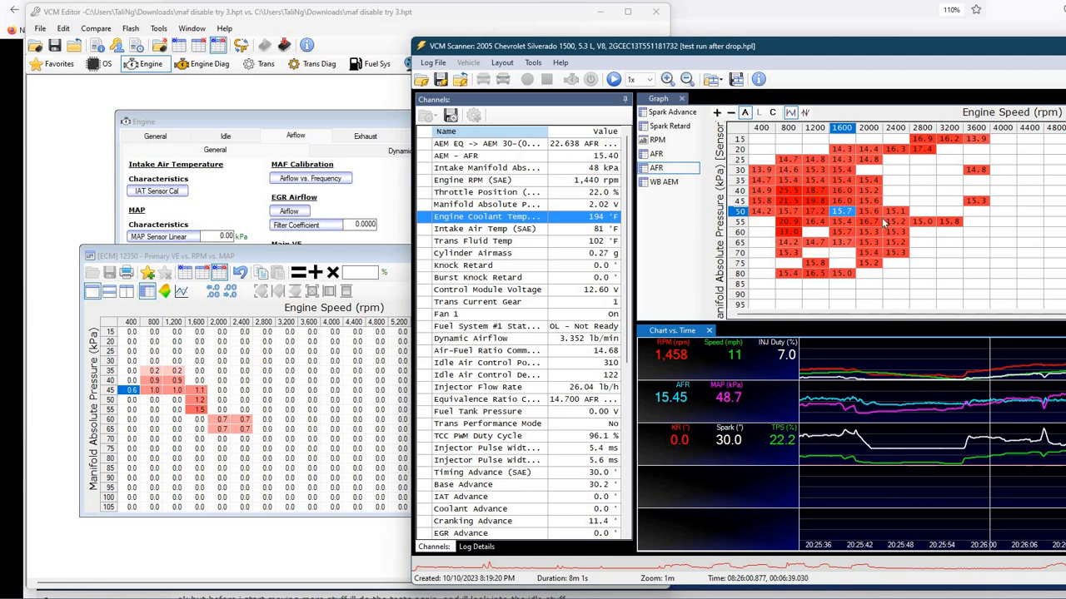
drag(933, 447, 1021, 465)
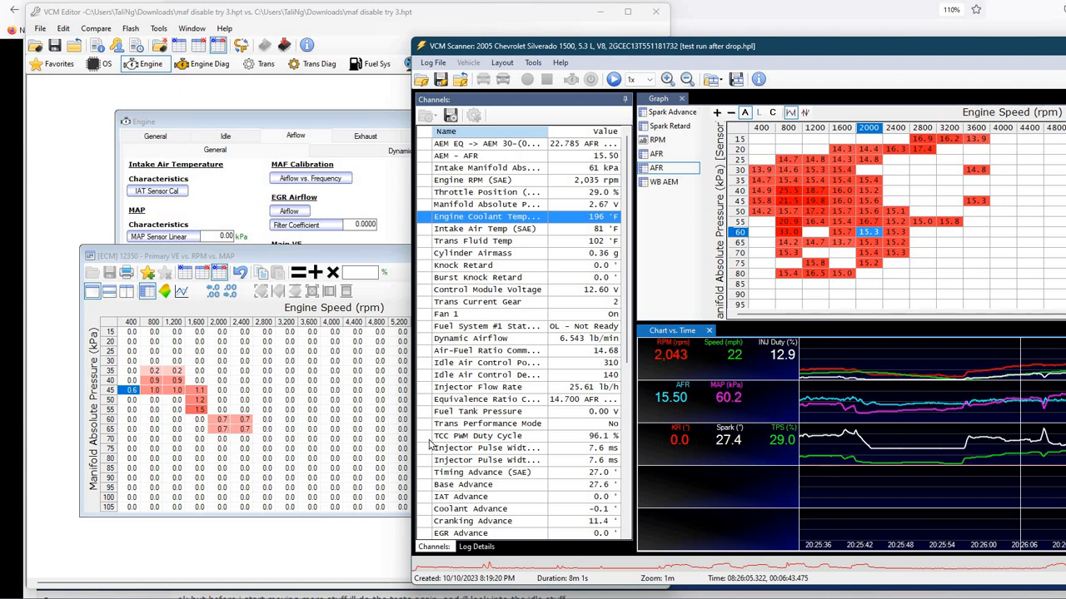
In VCM Editor, set the Primary VE differences at 2,000–2,400 rpm and 60–65 kPa to 0.8.
drag(227, 420, 234, 429)
key(plus)
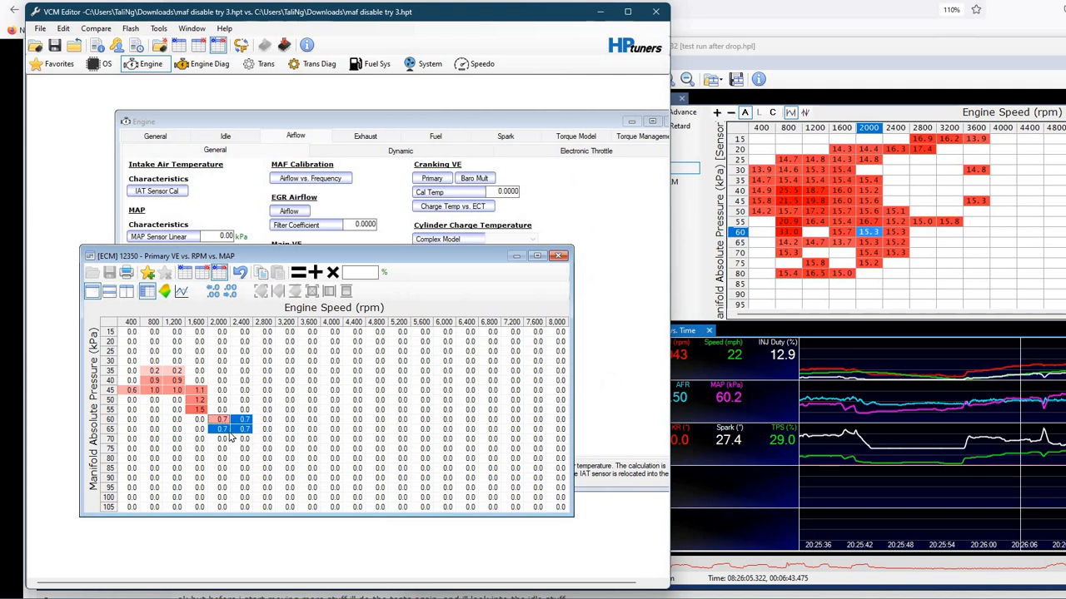
click(210, 430)
click(222, 422)
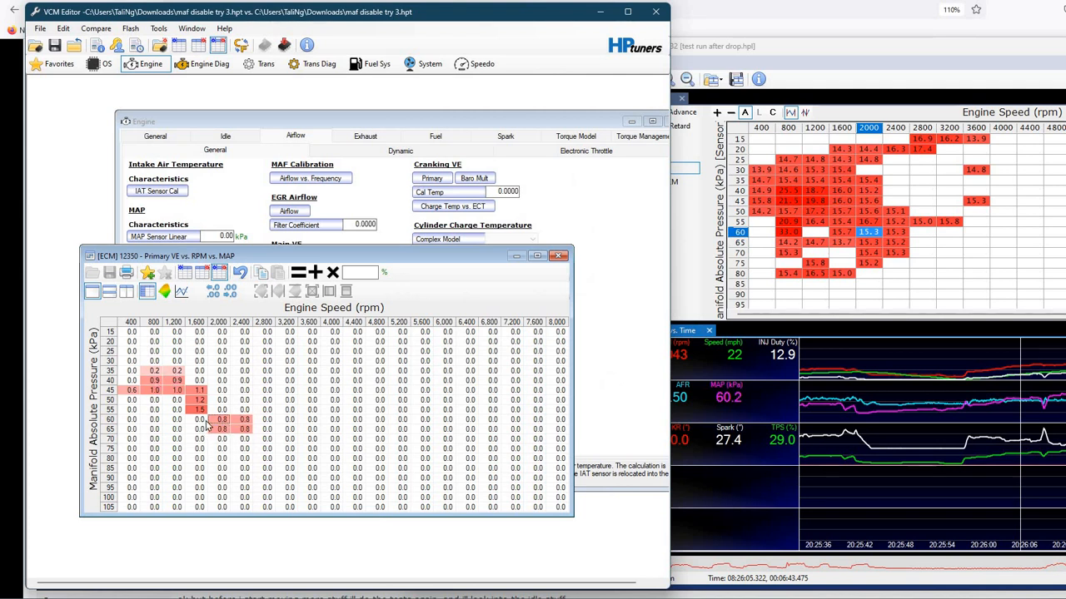
Set the Primary VE differences to 0.4 at 400 rpm and 45 kPa, and 0.1 at 400 and 1,600 rpm for 35–40 kPa.
click(131, 391)
key(minus)
click(154, 382)
click(131, 371)
key(plus)
click(127, 382)
key(plus)
click(179, 372)
drag(193, 374, 194, 382)
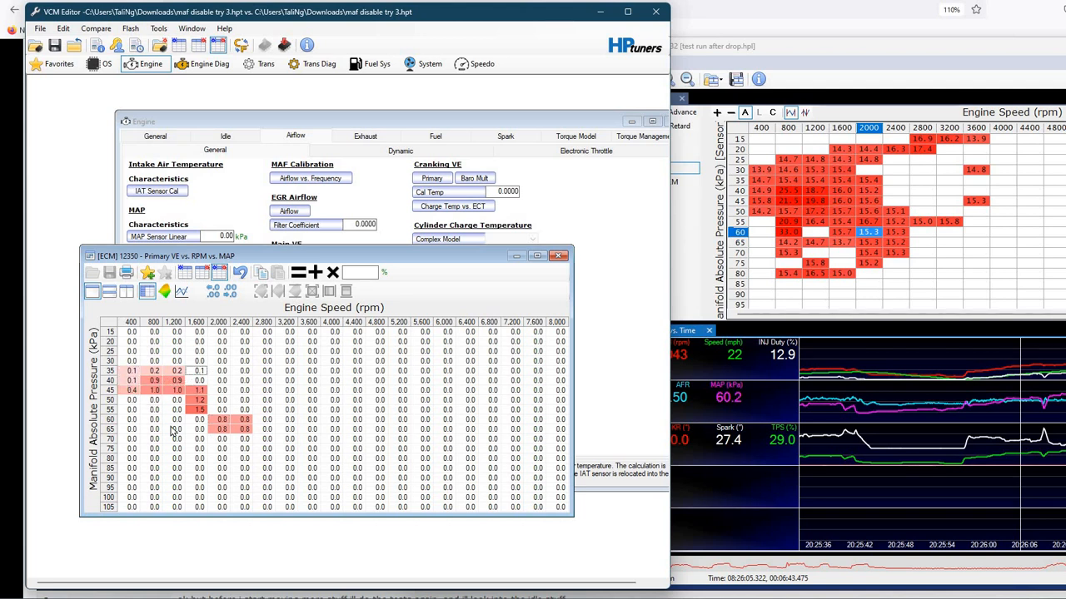
key(plus)
Show the table's actual VE values and interpolate the 1,600 rpm column from 55 to 75 kPa.
click(172, 427)
click(196, 411)
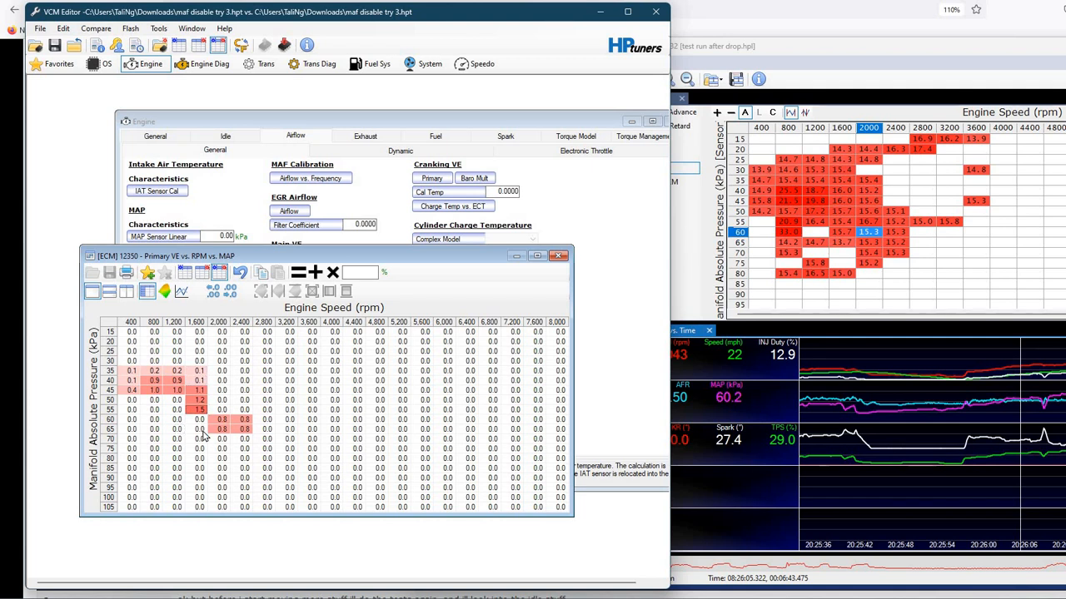
key(F5)
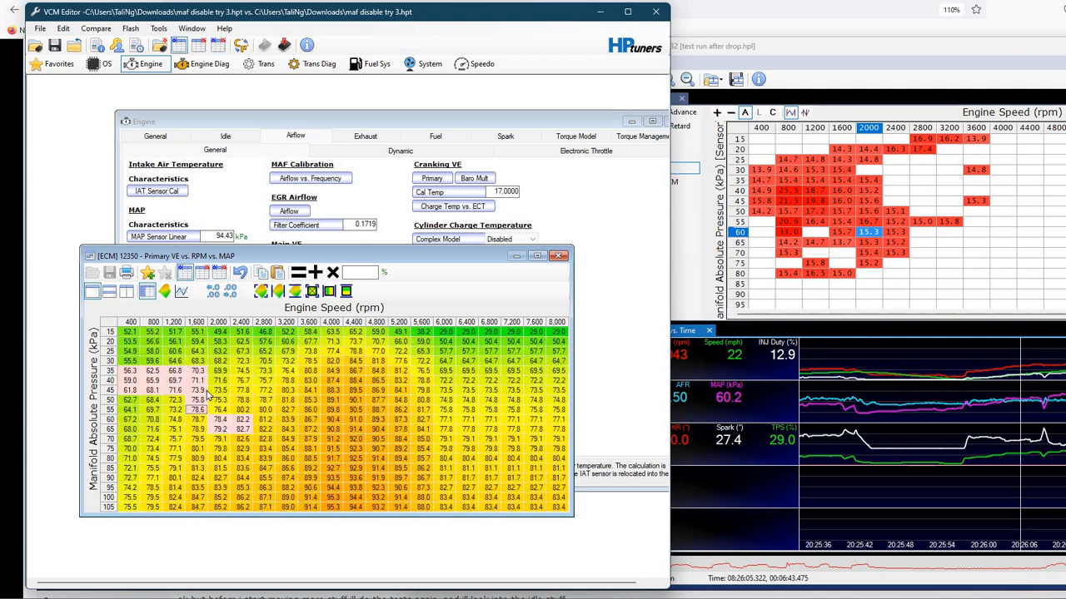
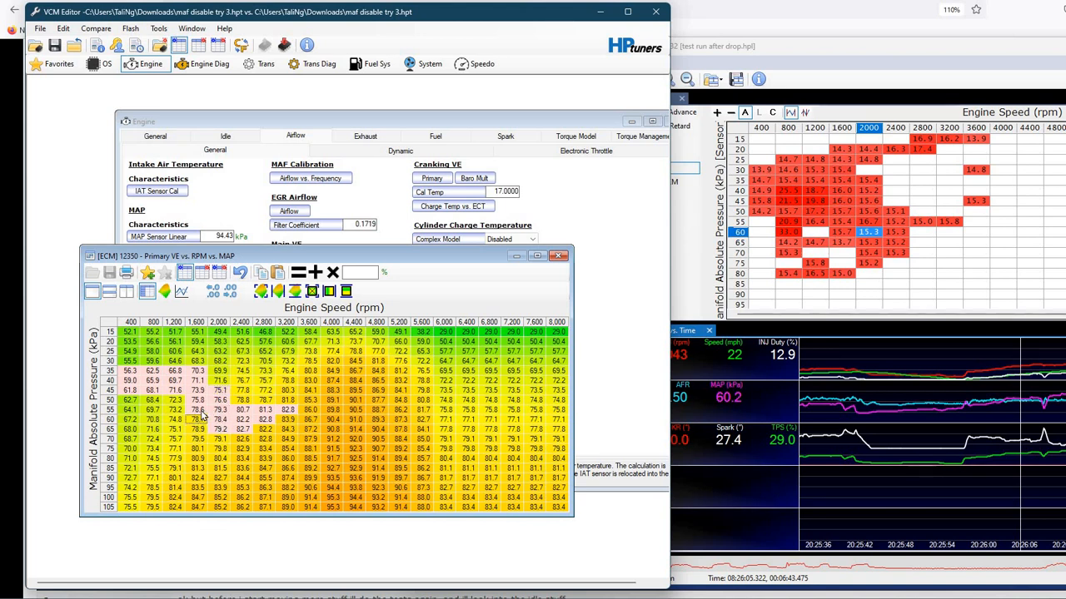
drag(198, 420, 200, 450)
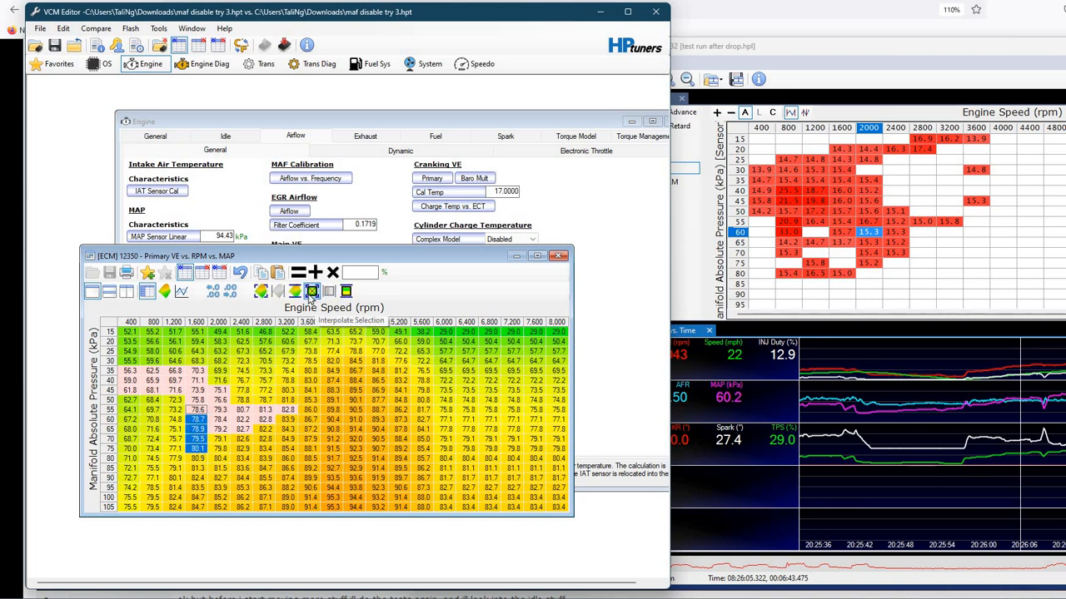
click(198, 411)
drag(199, 439, 197, 449)
Set the 1,200 rpm Primary VE values to 72.8 at 50 kPa, 73.5 at 55 kPa and 75.0 at 60 kPa.
click(195, 392)
click(176, 392)
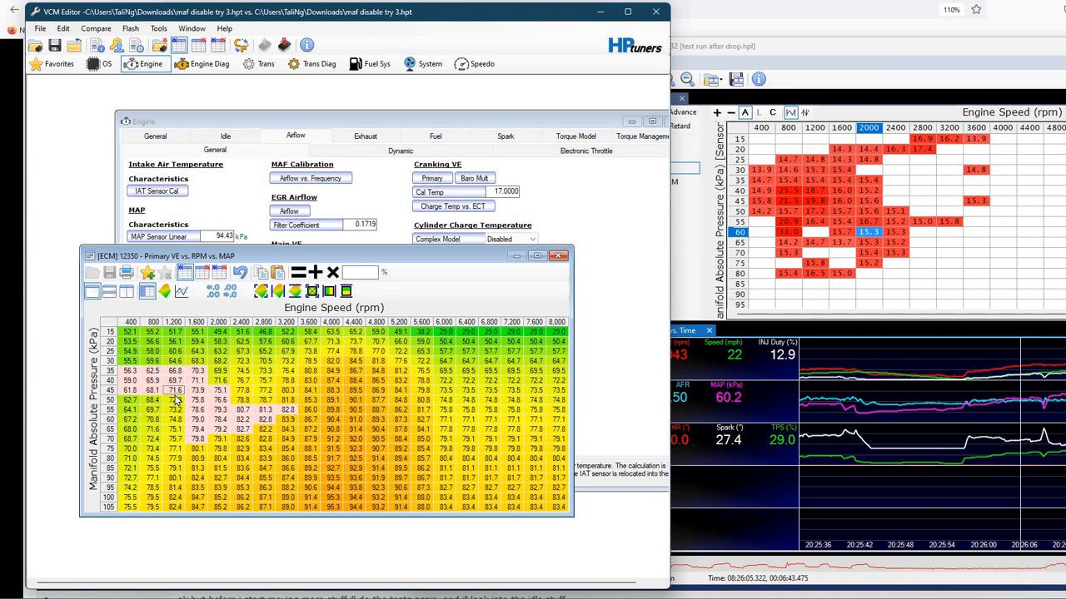
click(176, 419)
click(177, 440)
click(173, 403)
click(175, 411)
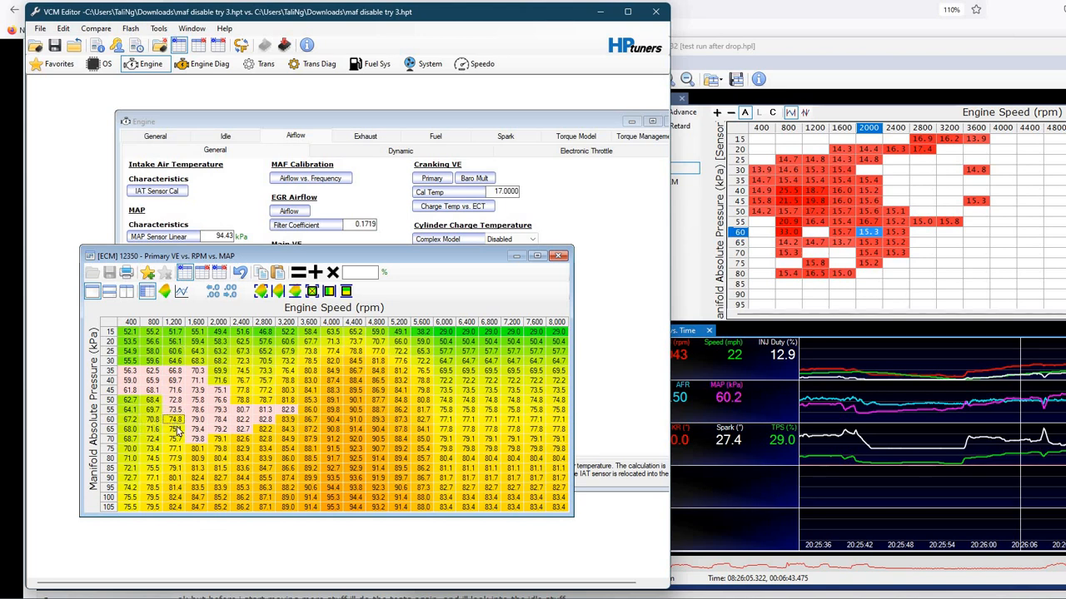
click(176, 438)
Interpolate the Primary VE values from 2,000 to 3,200 rpm in the 50 kPa and 45 kPa rows.
click(237, 400)
click(220, 401)
click(248, 400)
click(258, 400)
drag(241, 400, 285, 400)
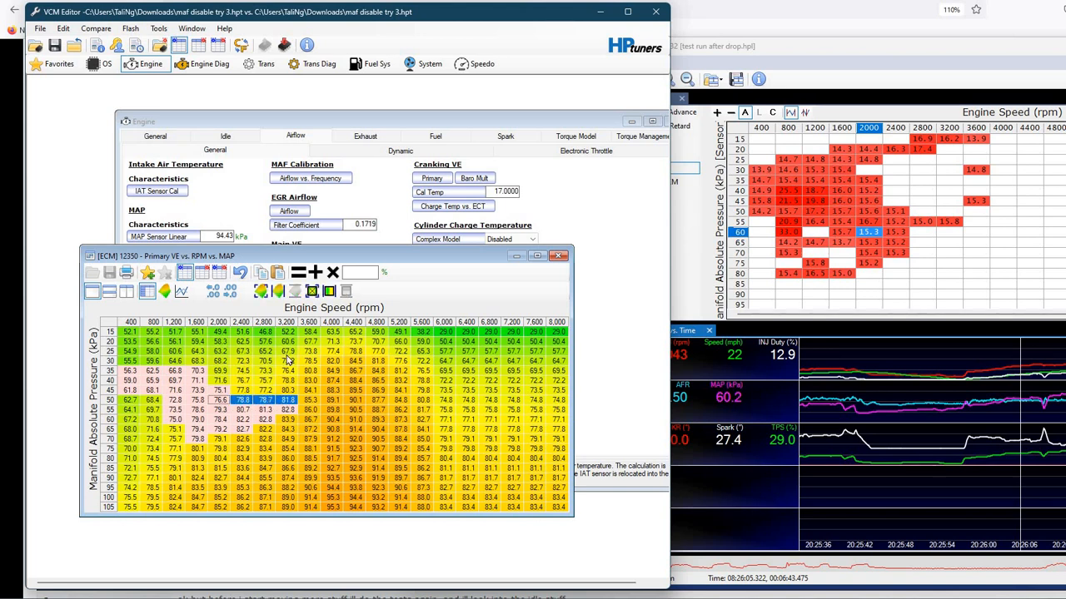
click(315, 296)
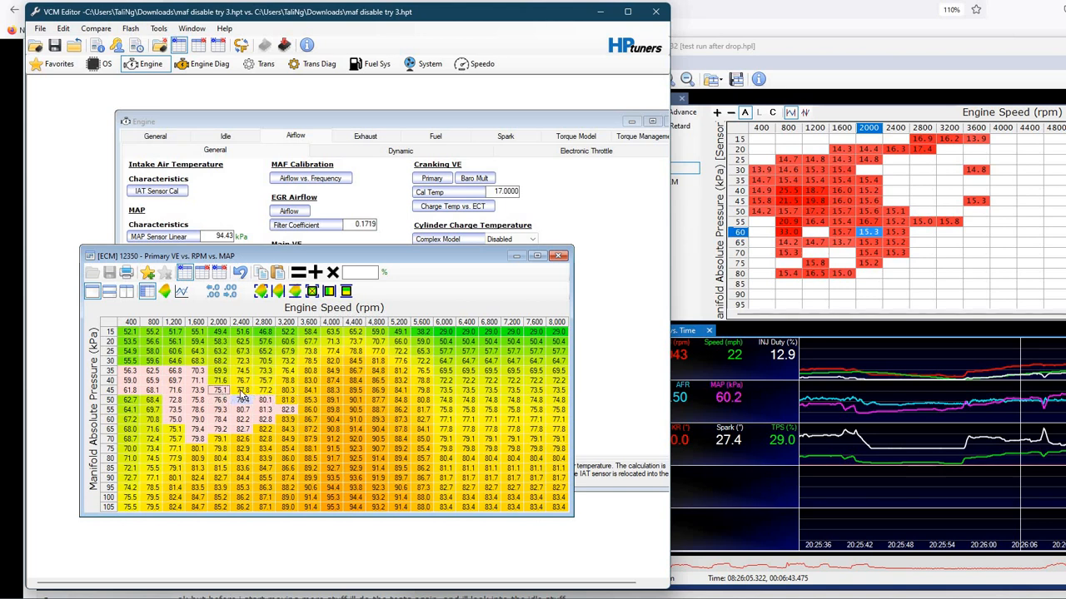
drag(240, 391, 285, 391)
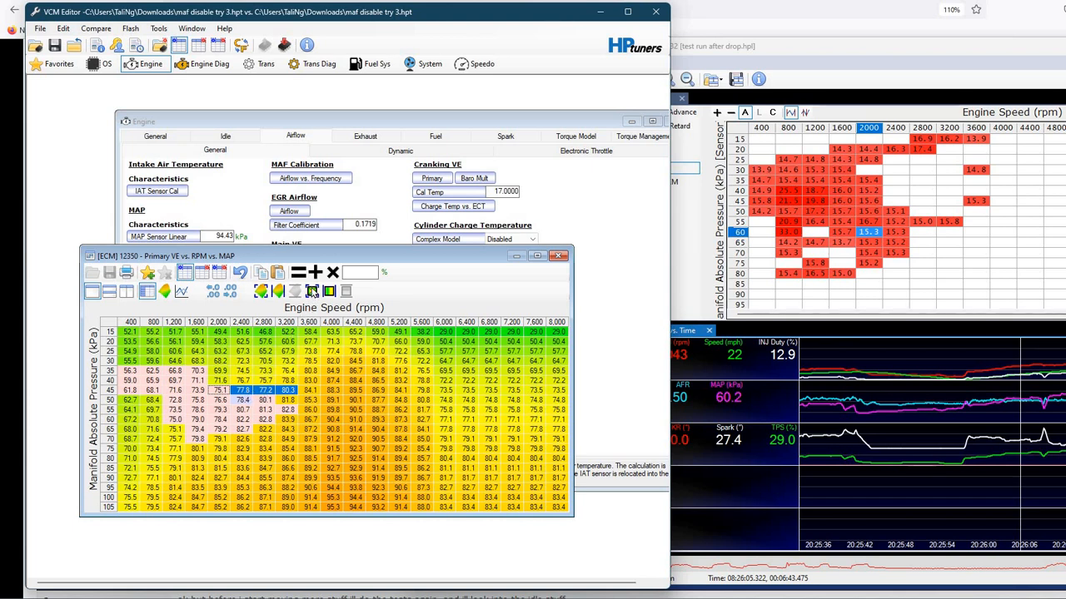
click(312, 292)
Examine the Primary VE values at 2,800 rpm from 25 to 45 kPa, and inspect the table's shape as a 3D surface.
click(265, 382)
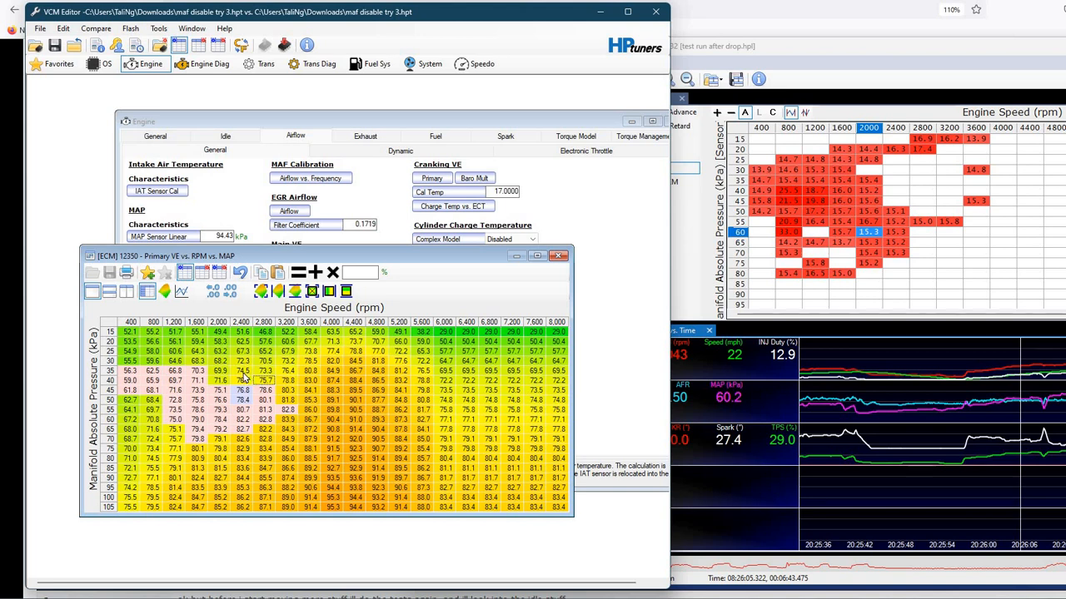
key(Up)
key(Left)
drag(263, 342, 265, 391)
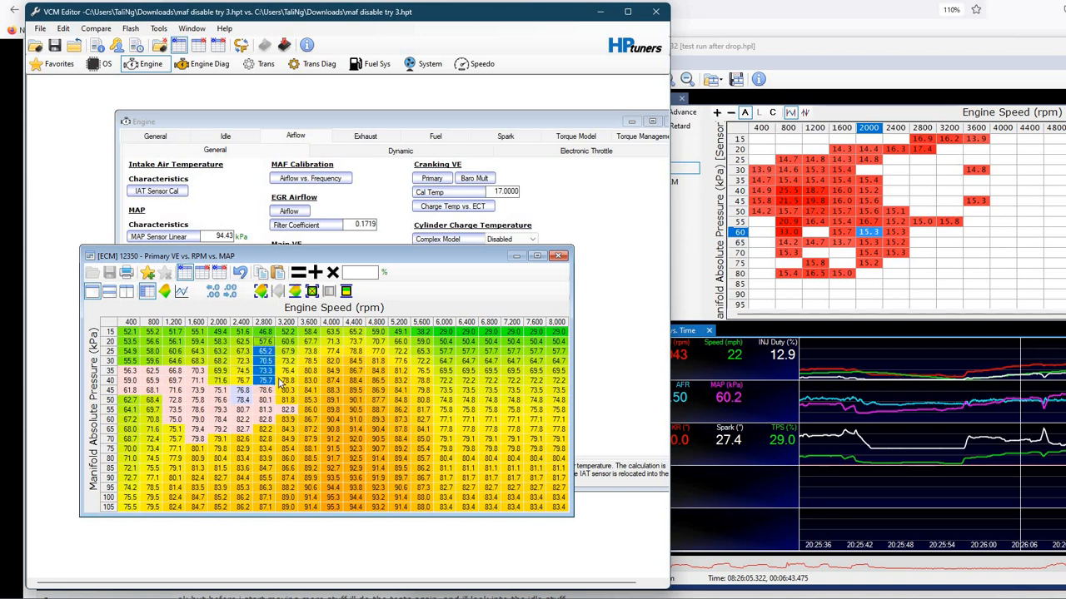
click(254, 381)
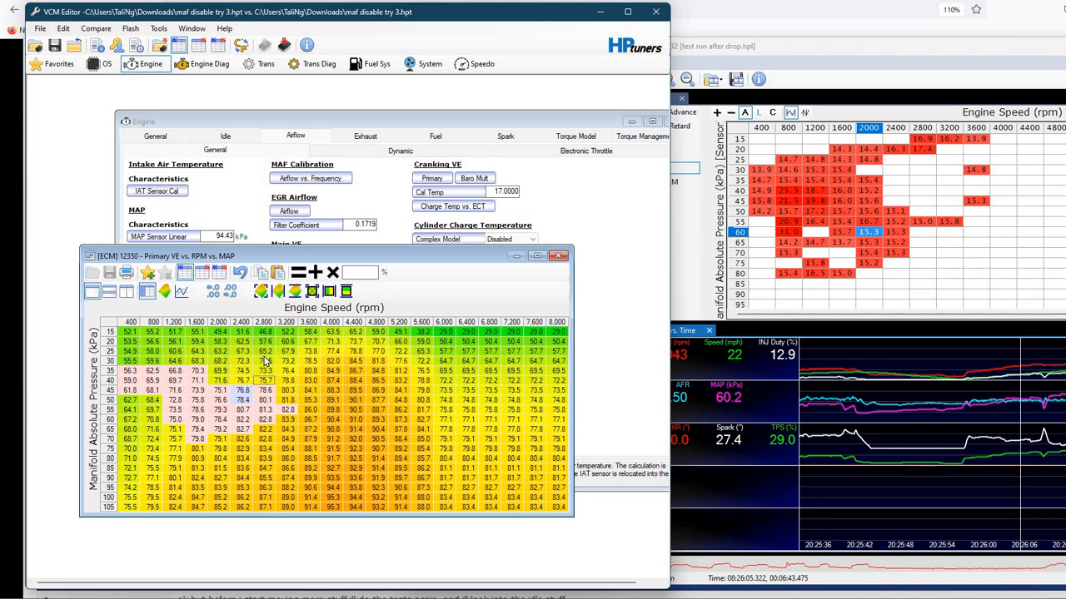
drag(263, 361, 266, 395)
click(268, 398)
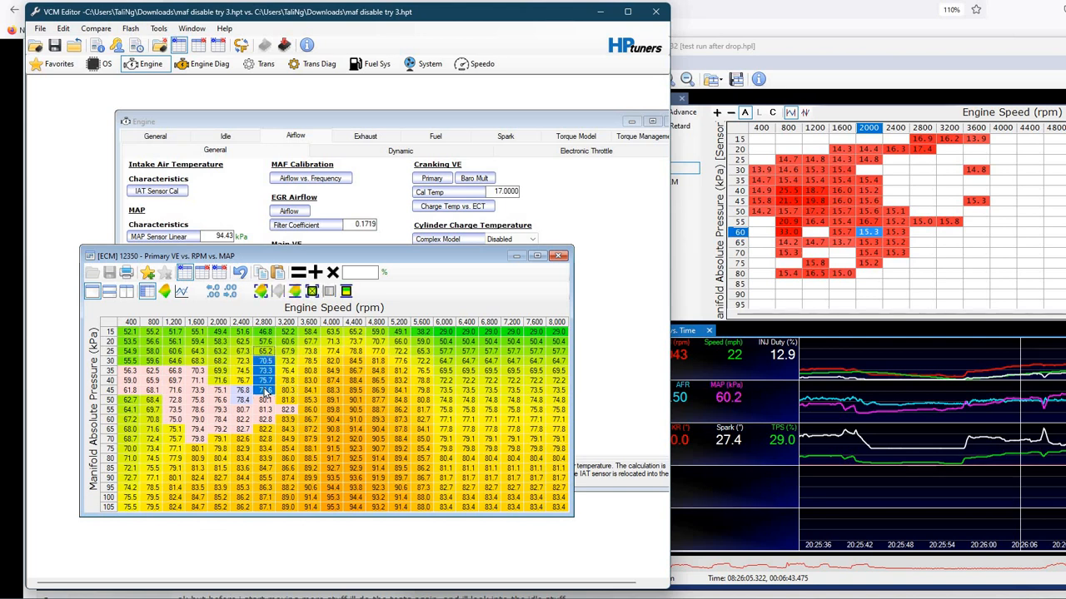
click(165, 292)
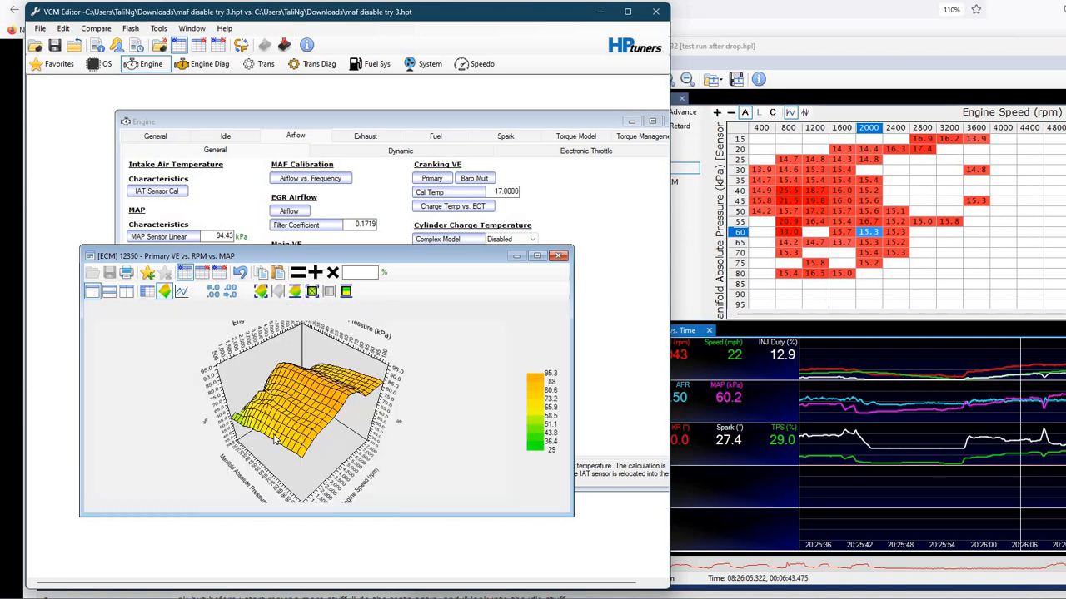
drag(309, 436, 309, 383)
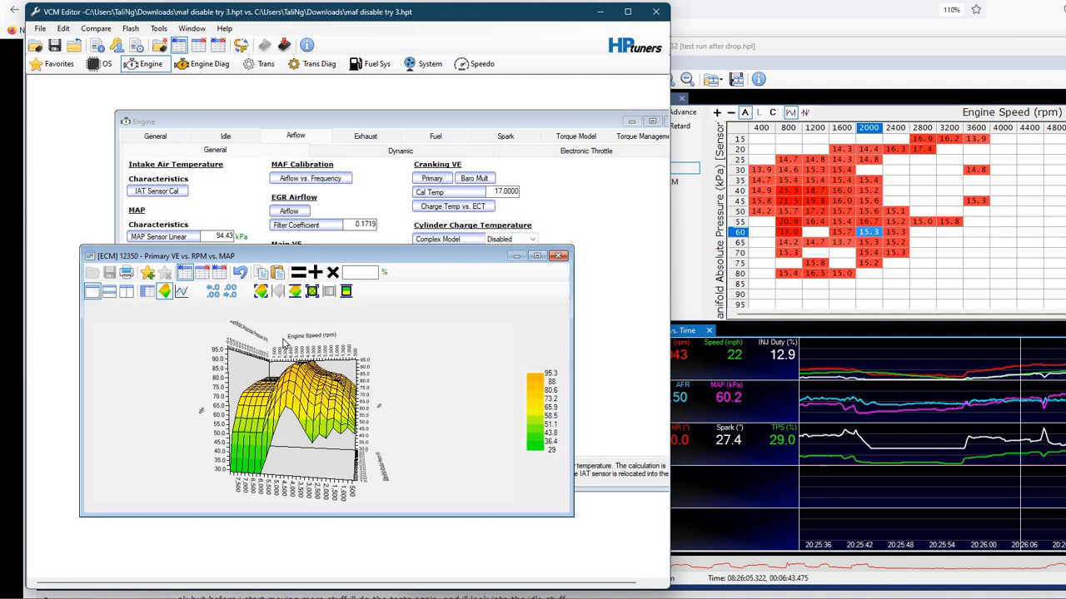
click(146, 292)
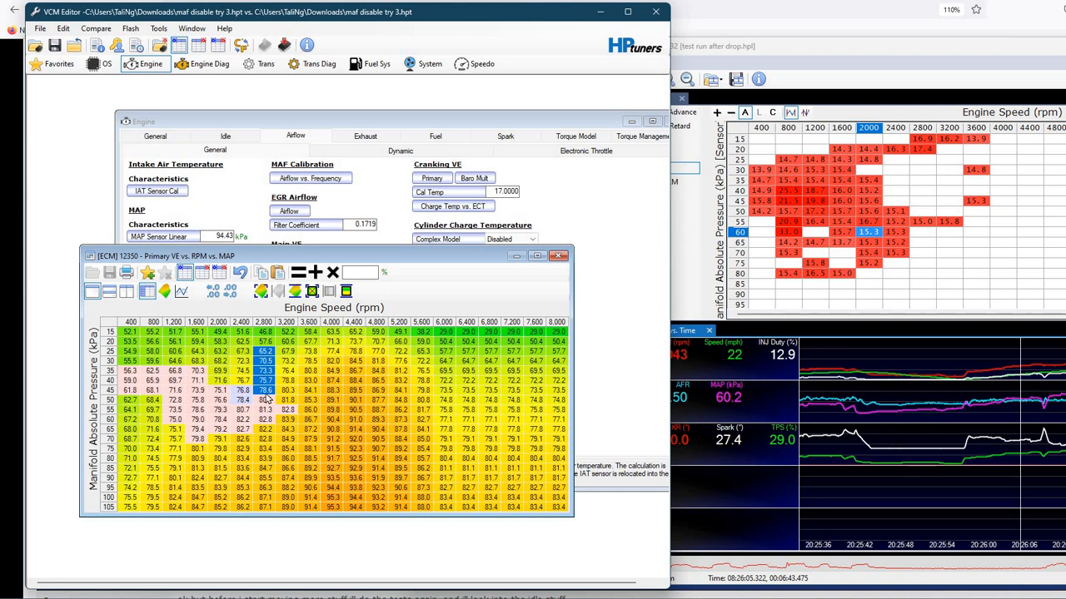
Set Primary VE at 2,800 rpm and 45 kPa to 77.5, checking it against the comparison file's differences.
click(268, 392)
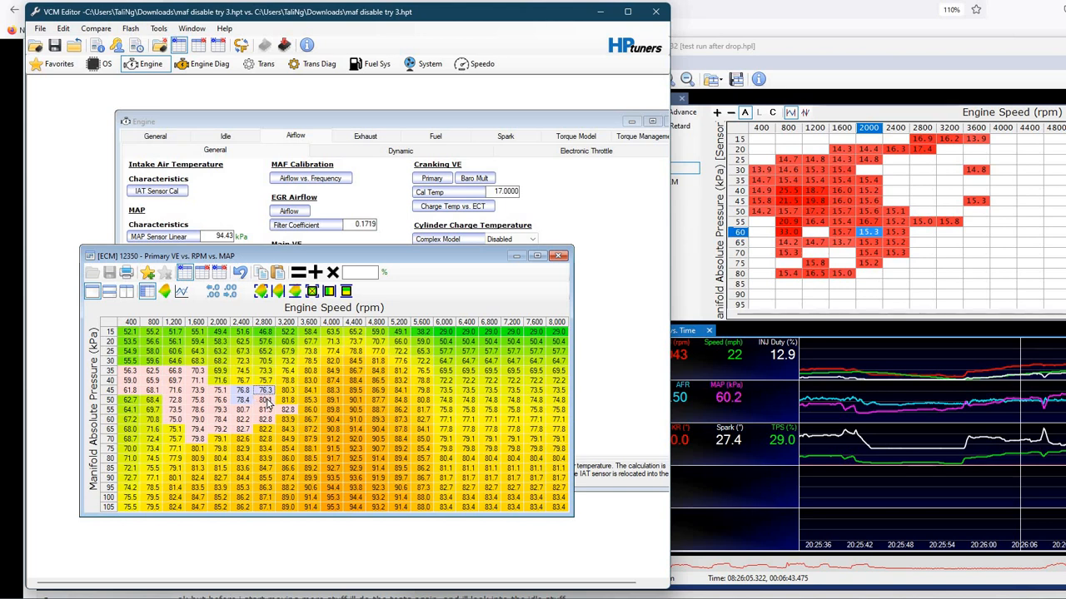
key(F4)
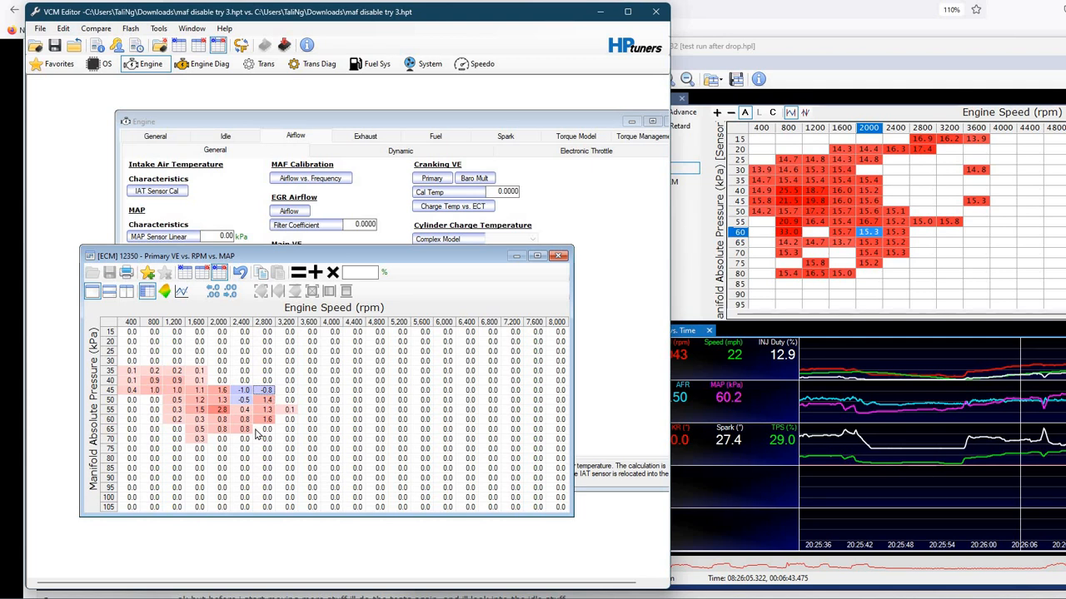
key(F2)
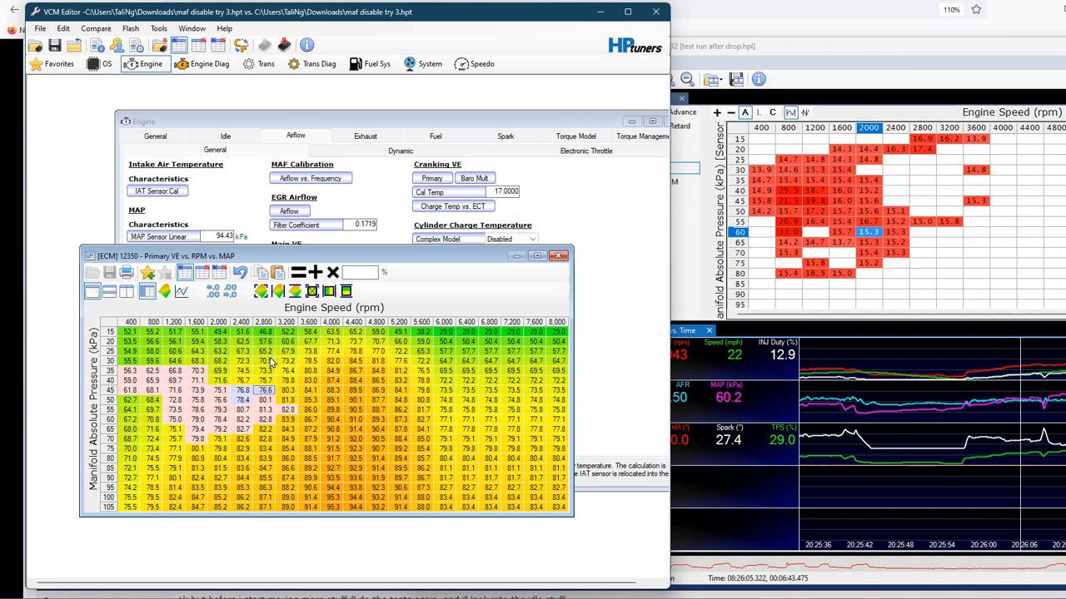
drag(264, 352, 268, 438)
drag(269, 392, 263, 408)
click(262, 410)
key(F2)
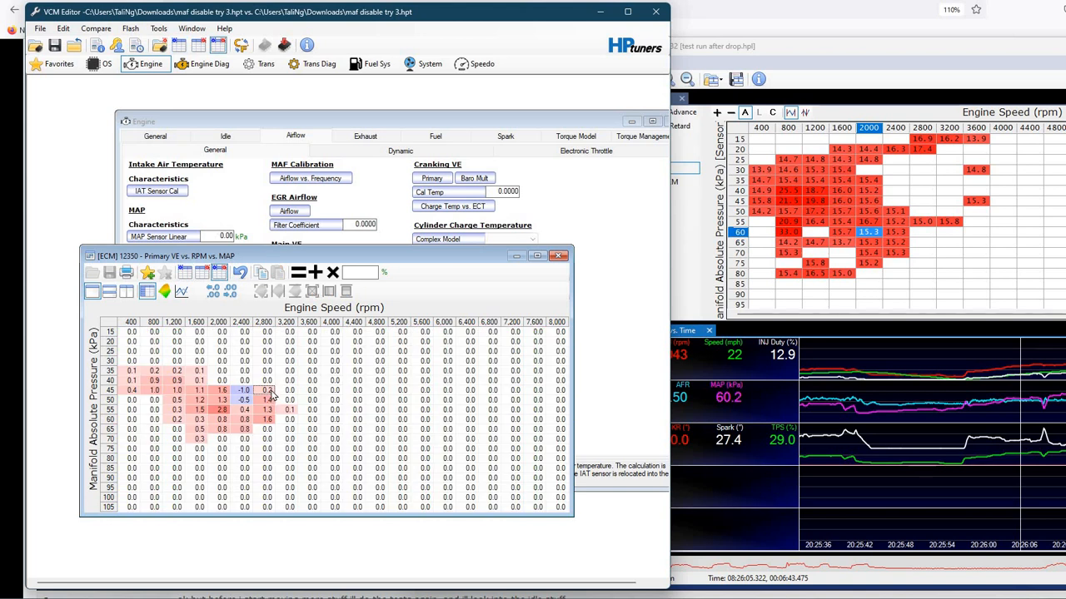
drag(268, 401, 266, 423)
key(F2)
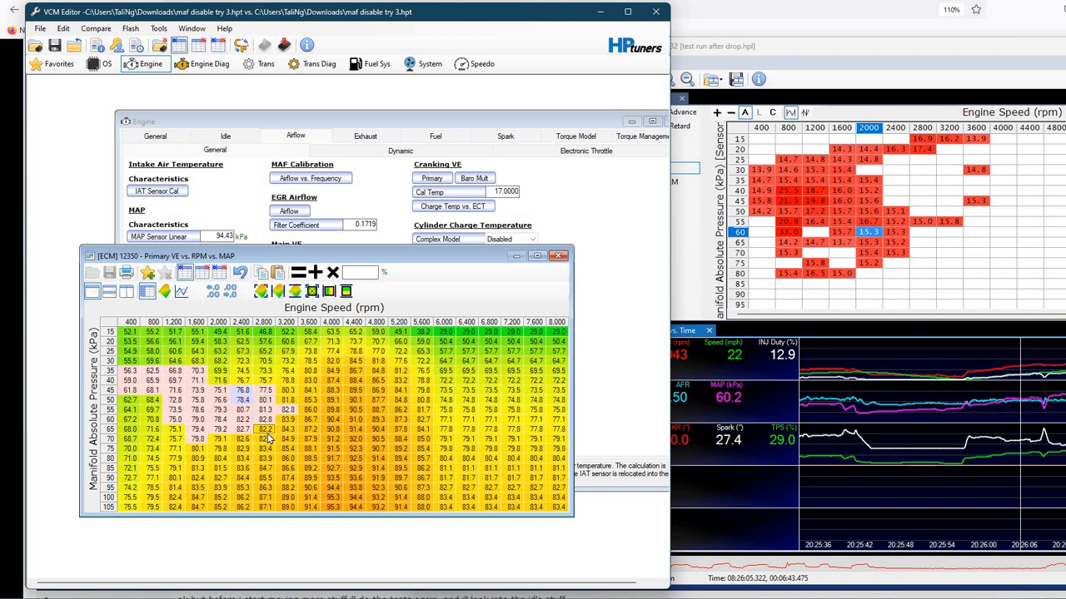
Interpolate the Primary VE columns at 2,800 rpm from 60 to 85 kPa and at 2,400 rpm from 65 to 85 kPa.
click(269, 428)
click(271, 423)
drag(272, 437, 268, 468)
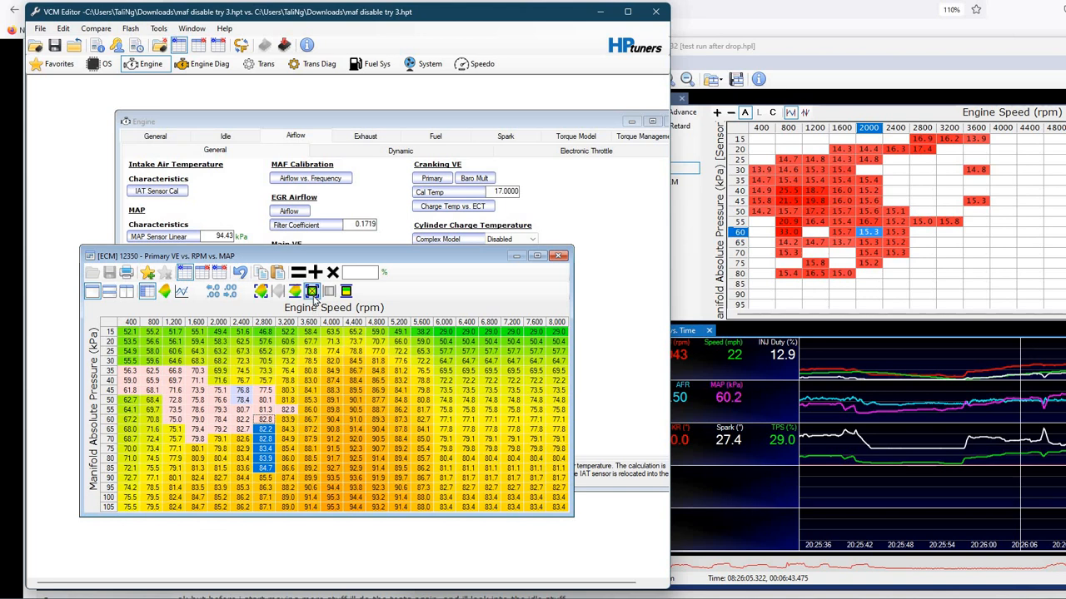
click(312, 291)
drag(249, 430, 248, 468)
click(313, 292)
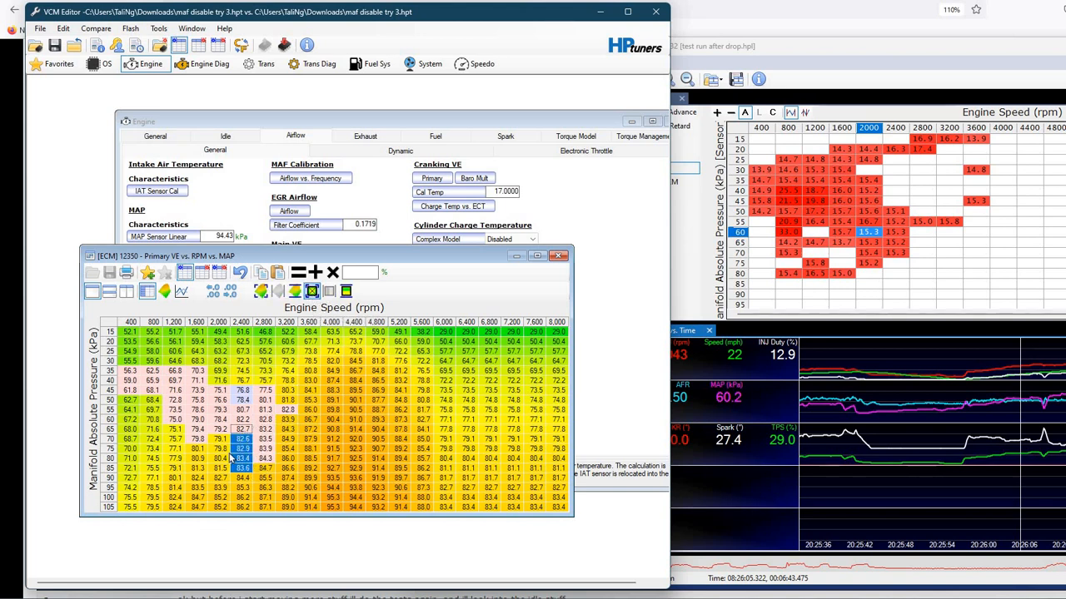
Interpolate the 2,000 rpm Primary VE column from 65 to 85 kPa, and show the table's differences from the comparison file.
click(223, 429)
drag(228, 440, 221, 468)
click(312, 291)
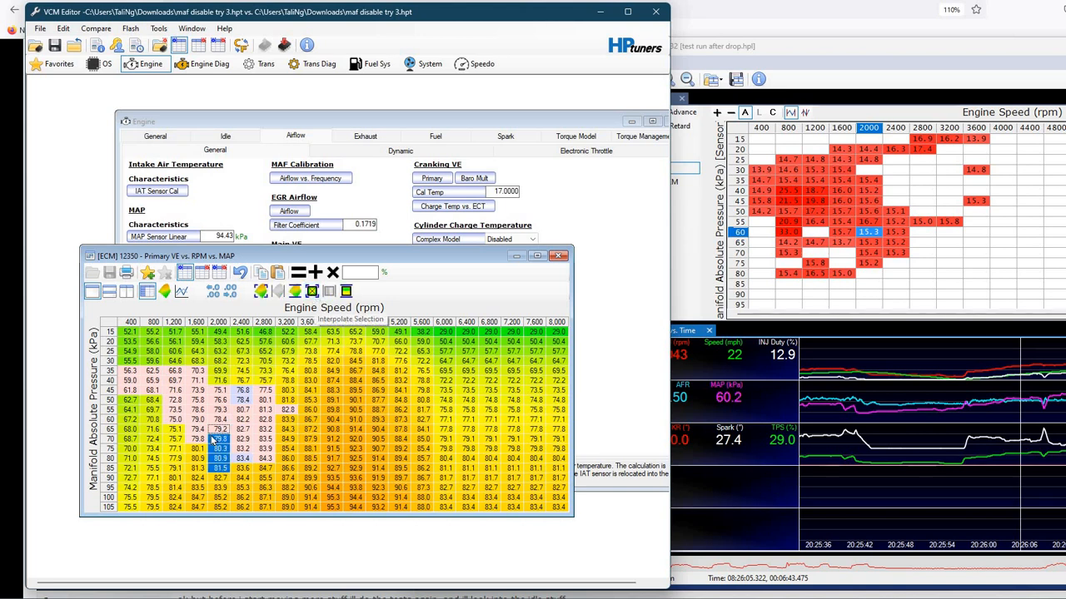
click(219, 439)
drag(198, 439, 199, 467)
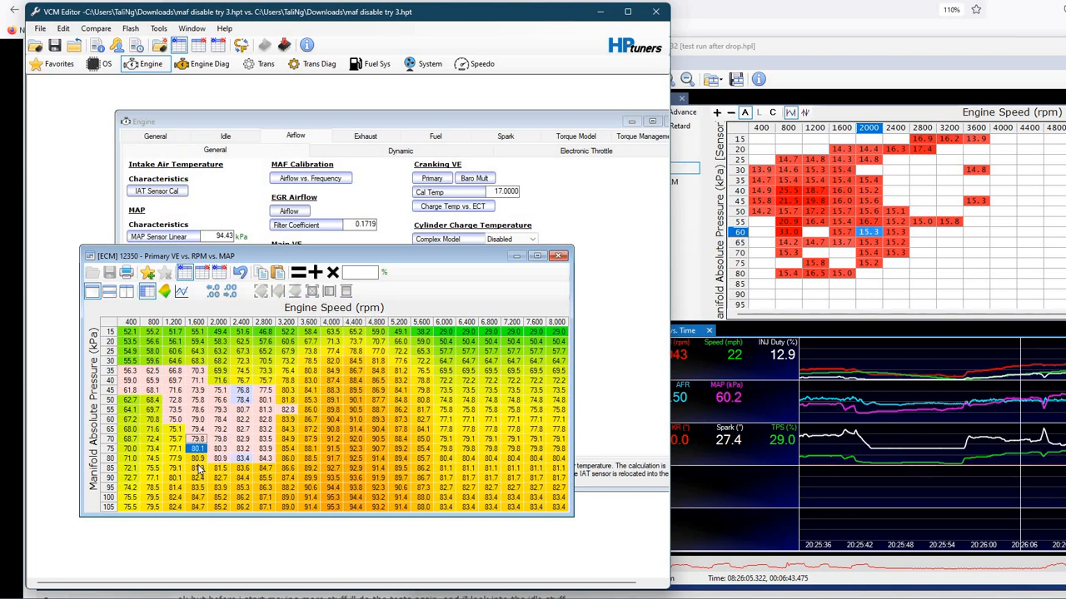
click(221, 450)
key(F11)
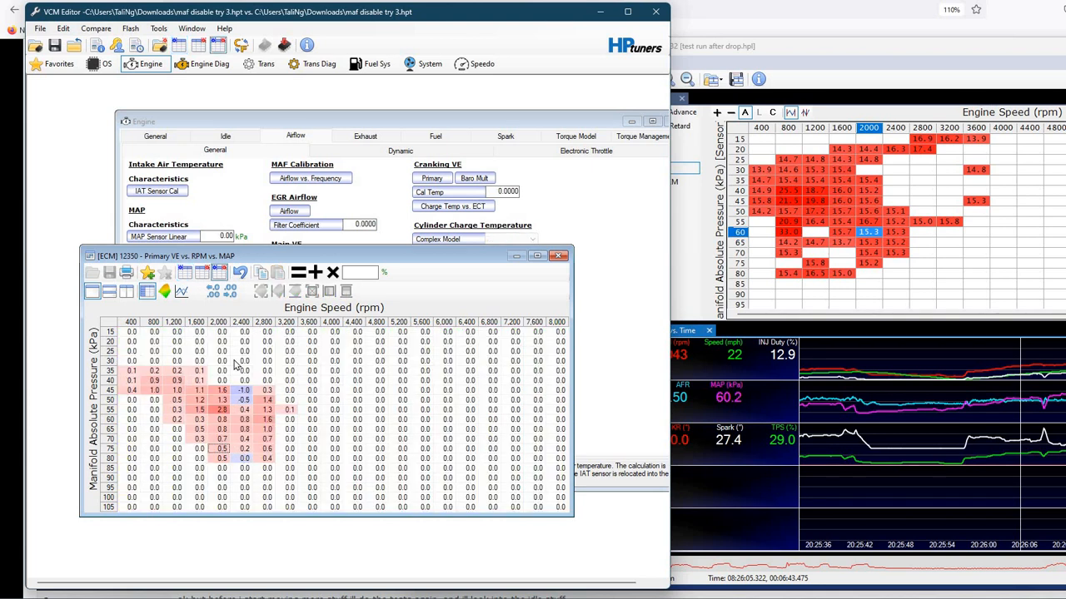
Fine-tune Primary VE at 55 kPa to 78.4 at 1,600 rpm and 79.0 at 2,000 rpm, checking the differences from the comparison file.
scroll(240, 487, up, 4)
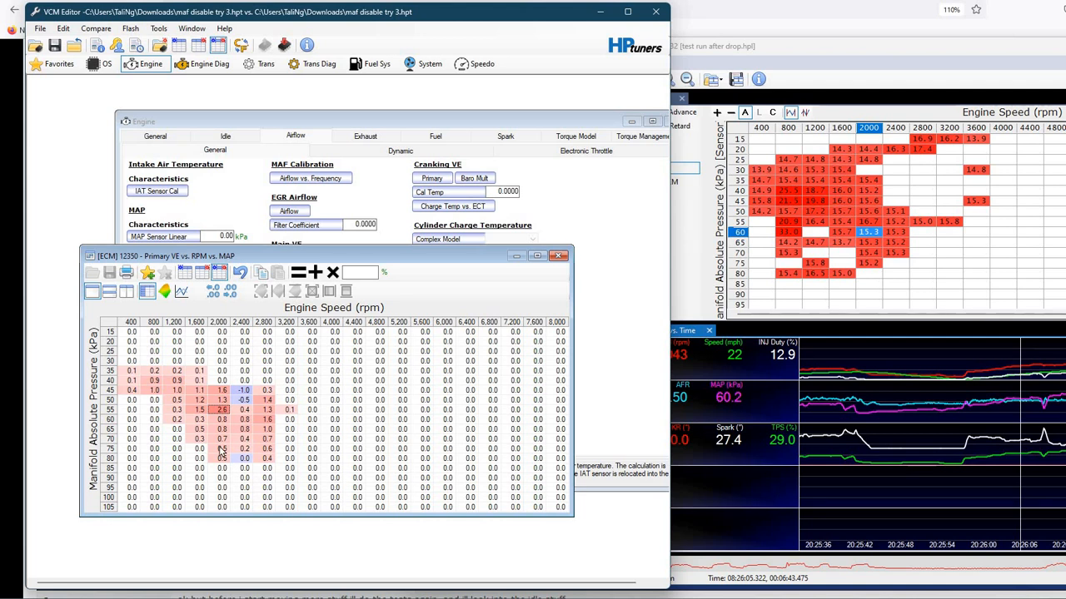
key(minus)
key(minus)
key(minus)
key(minus)
key(minus)
key(minus)
key(minus)
key(F5)
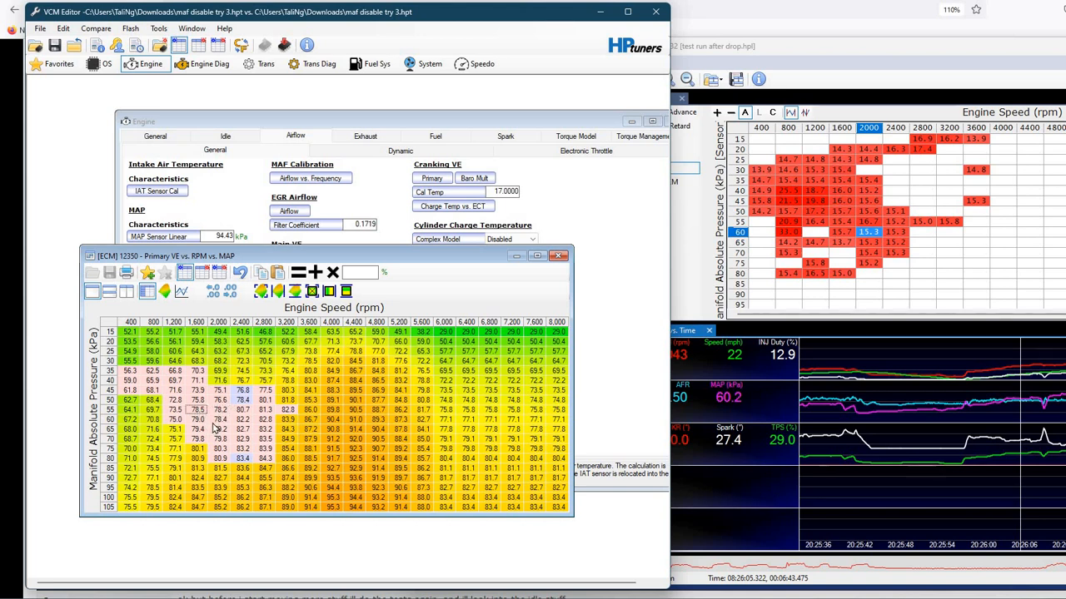
click(223, 421)
click(235, 422)
click(219, 411)
key(ctrl+3)
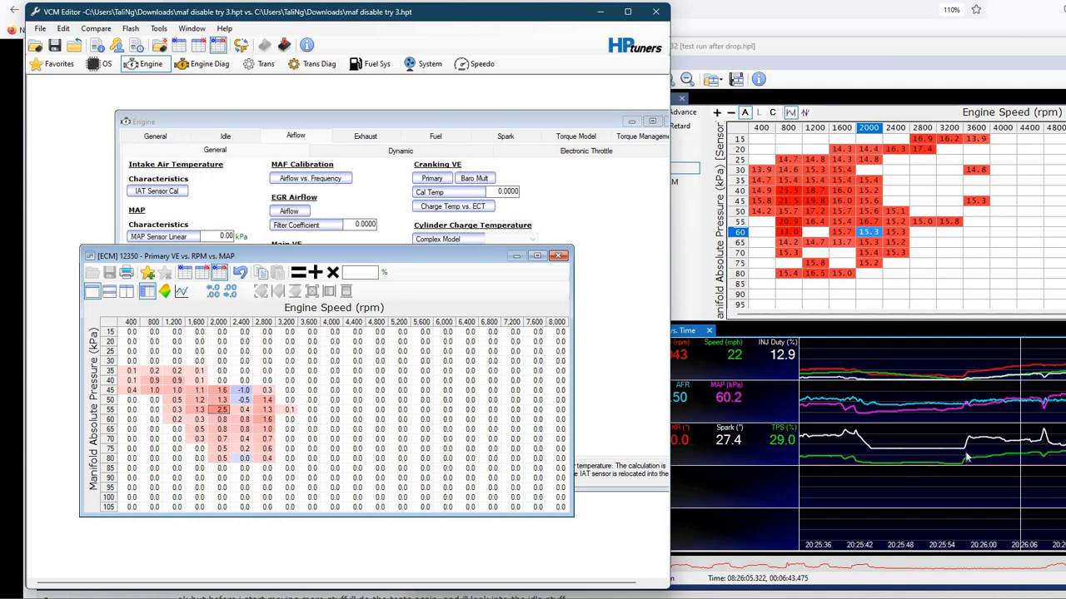
Examine the logged AFR, MAP, spark and Dynamic Airflow around 2,000 to 2,400 rpm at 60 kPa against the Primary VE table.
drag(937, 455, 1036, 454)
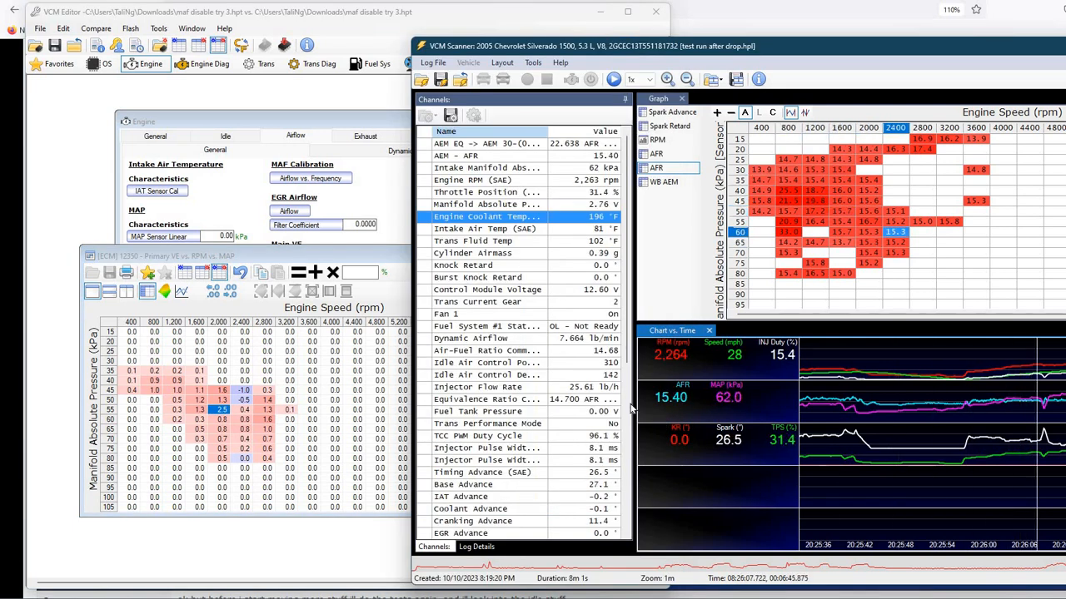
click(206, 394)
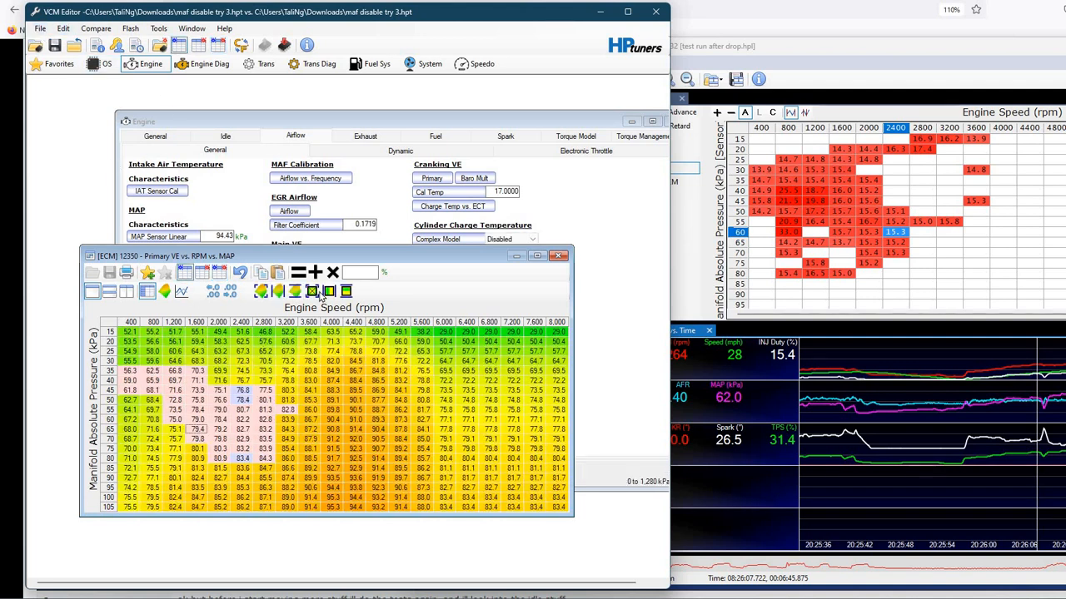
click(946, 475)
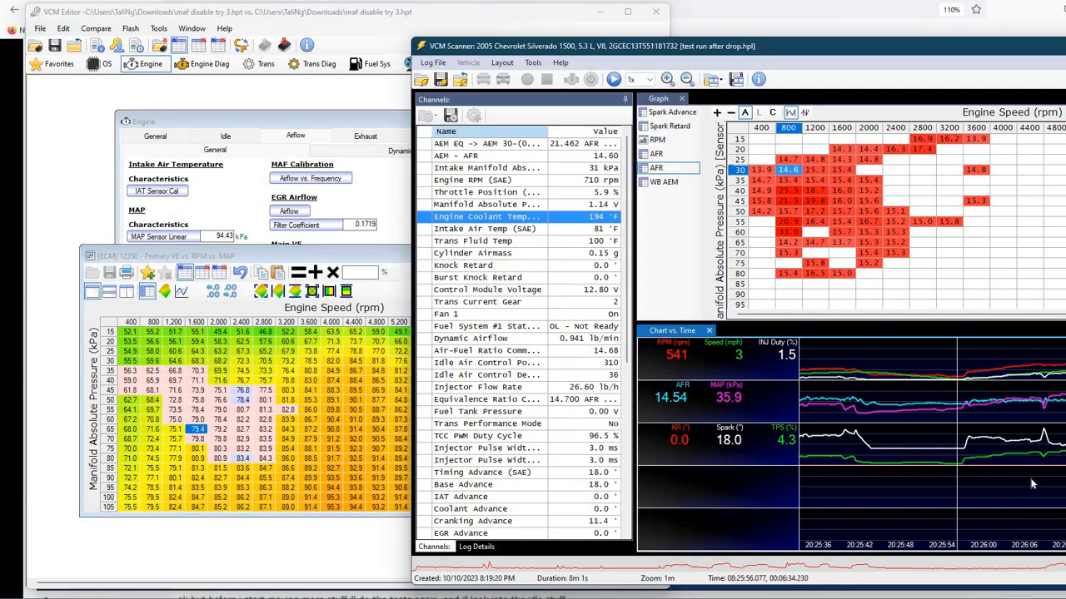
click(1029, 473)
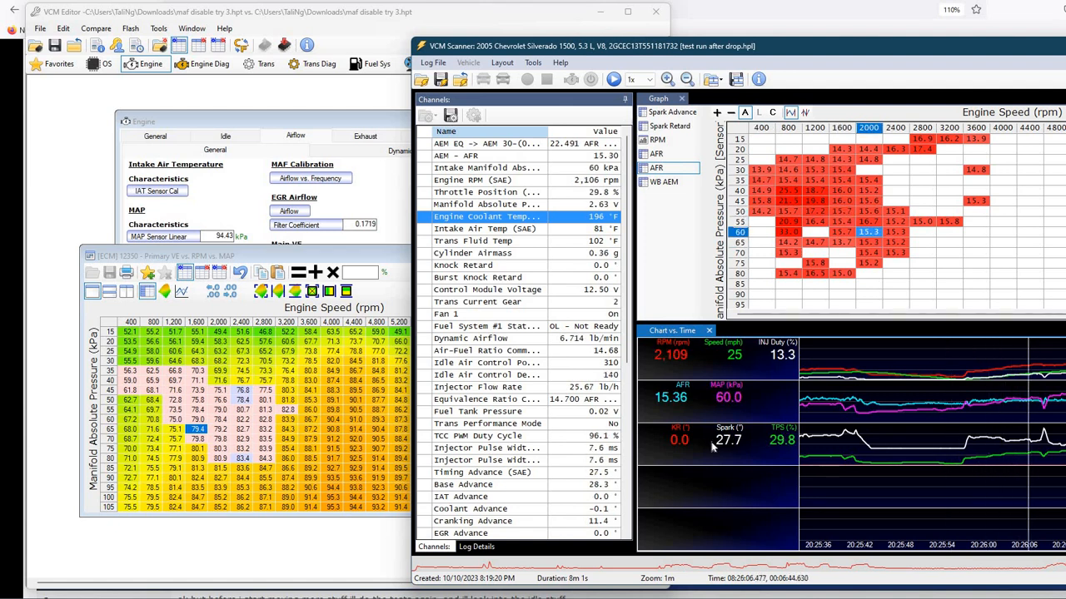
click(498, 338)
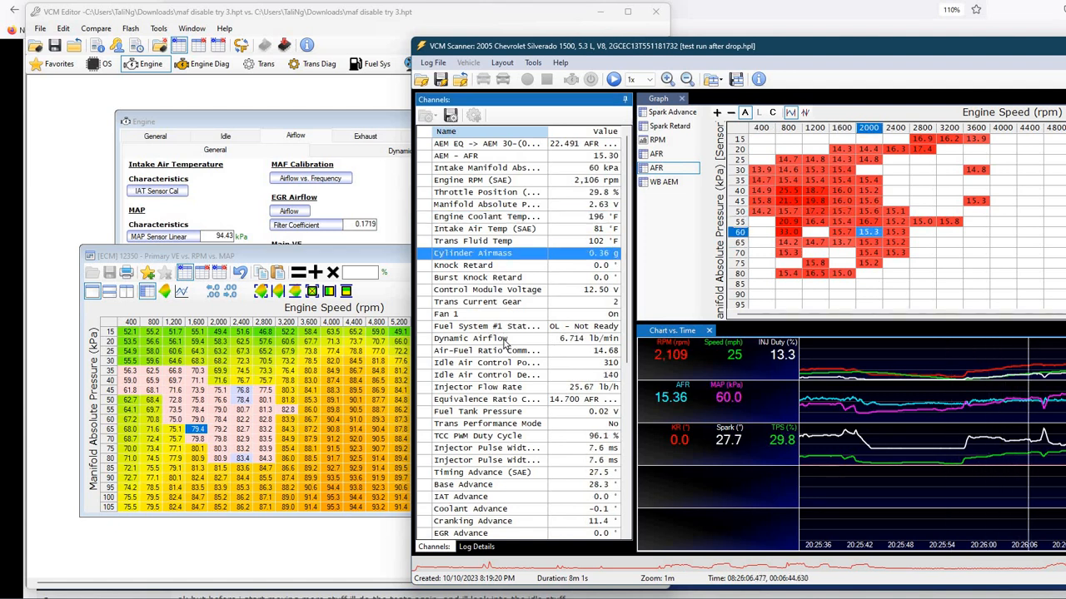
right_click(496, 339)
key(Escape)
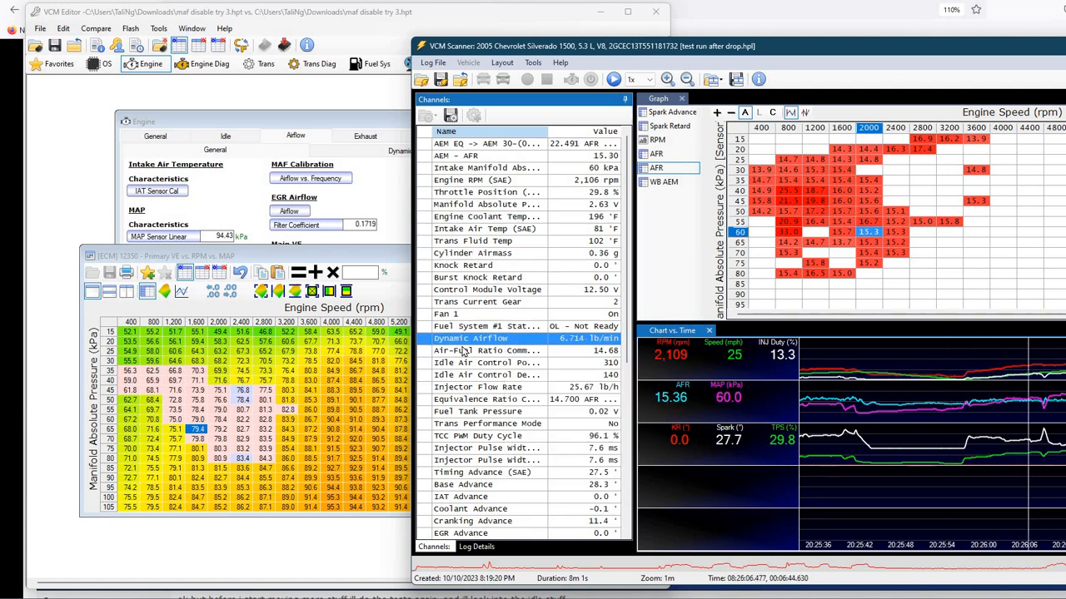
click(243, 420)
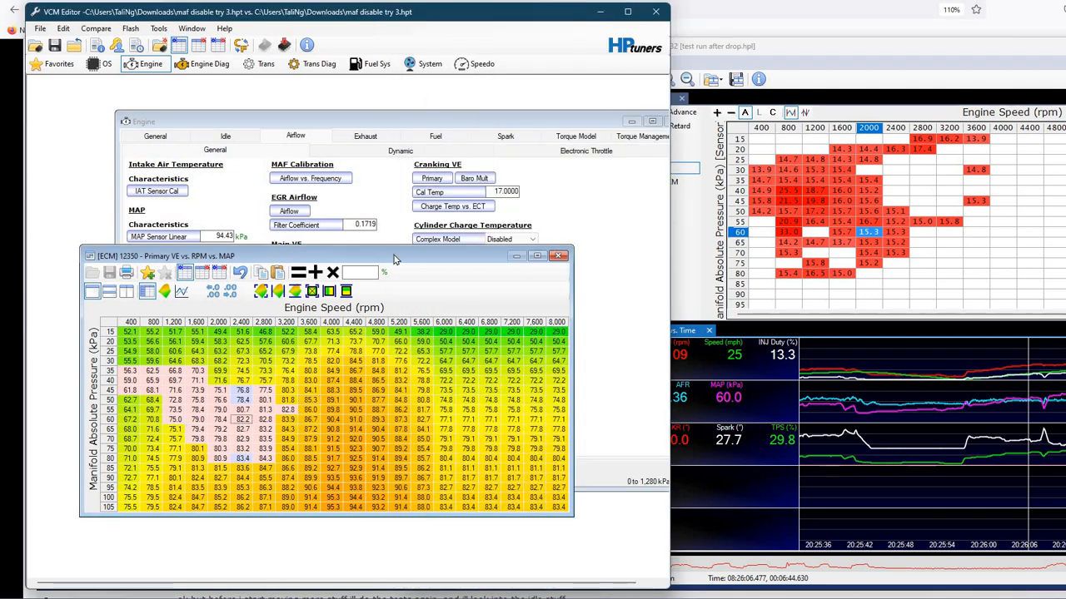
Inspect the transmission's Force Motor Current vs. Commanded Line Pressure vs. Temp table, and close it.
drag(397, 256, 427, 254)
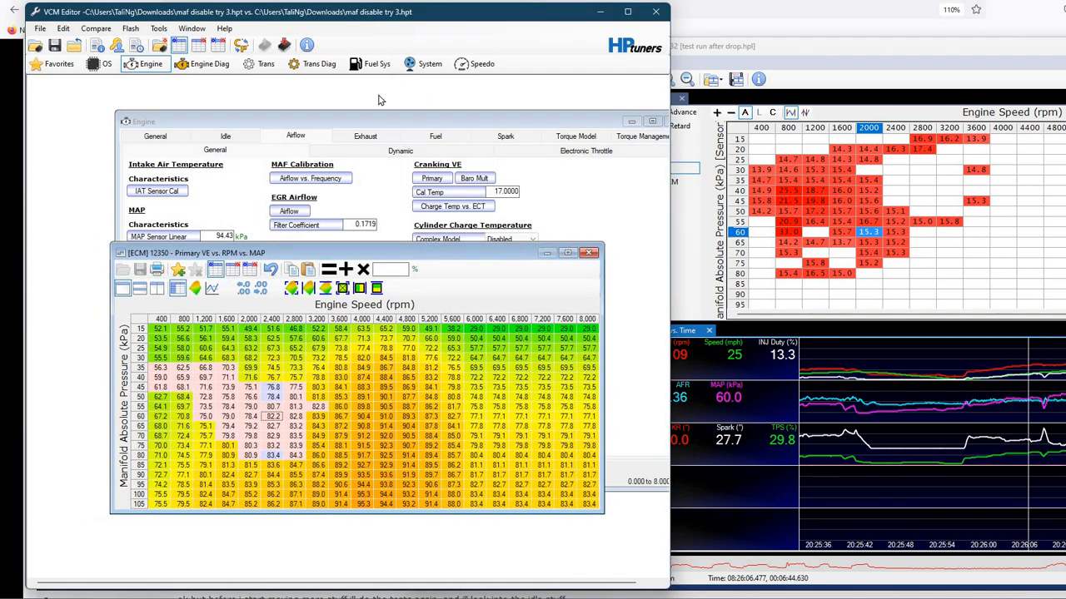
click(263, 64)
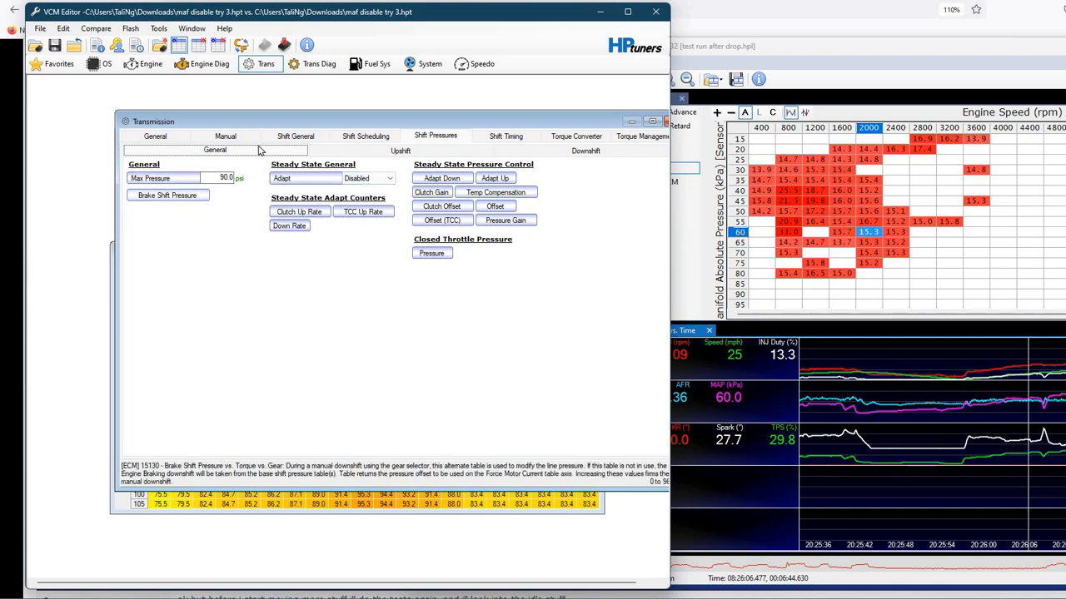
click(285, 137)
click(287, 164)
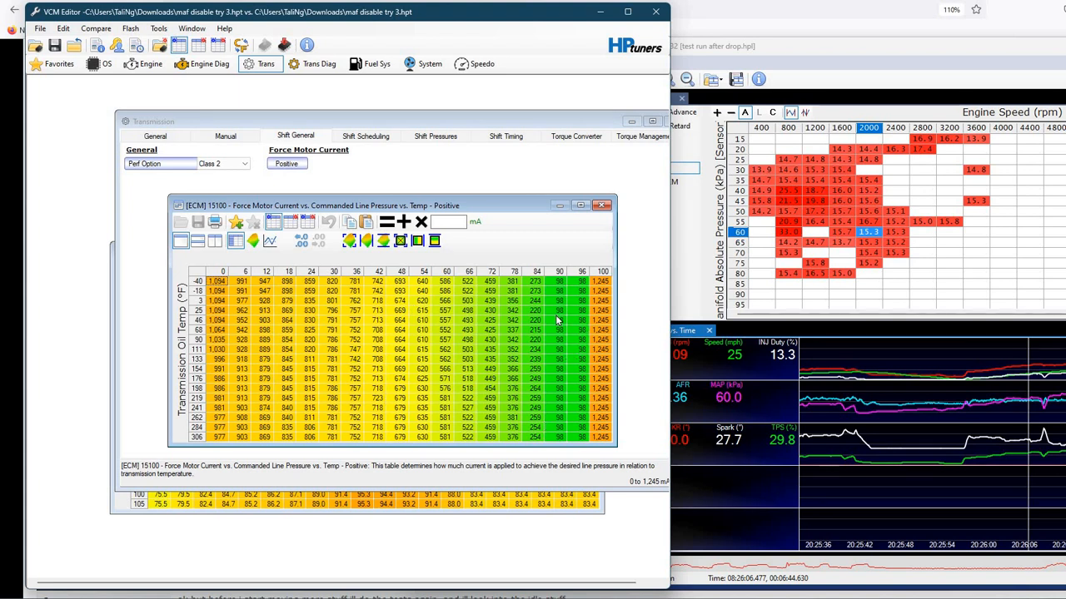
click(602, 206)
Review the transmission shift pressure settings, inspecting the normal base shift pressure table and the 1->2 upshift pressure modifier table.
click(156, 137)
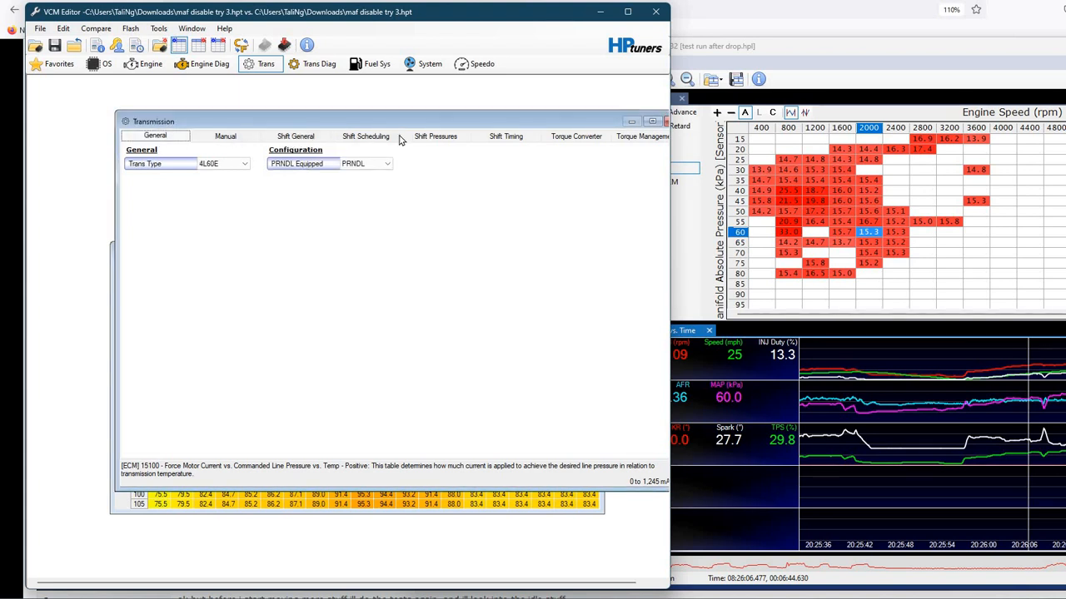
click(371, 137)
click(416, 137)
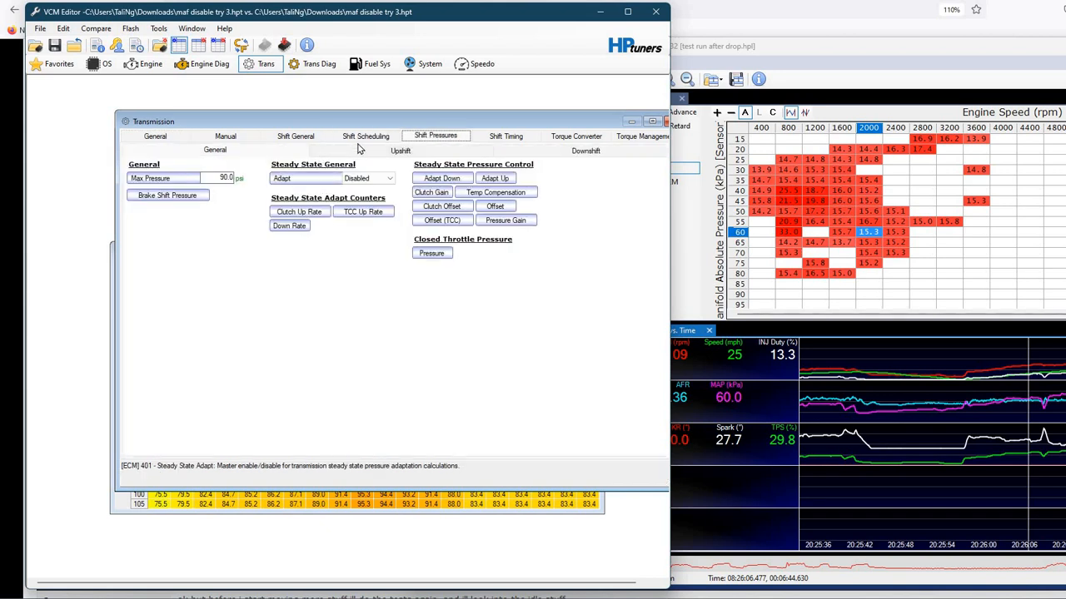
click(356, 152)
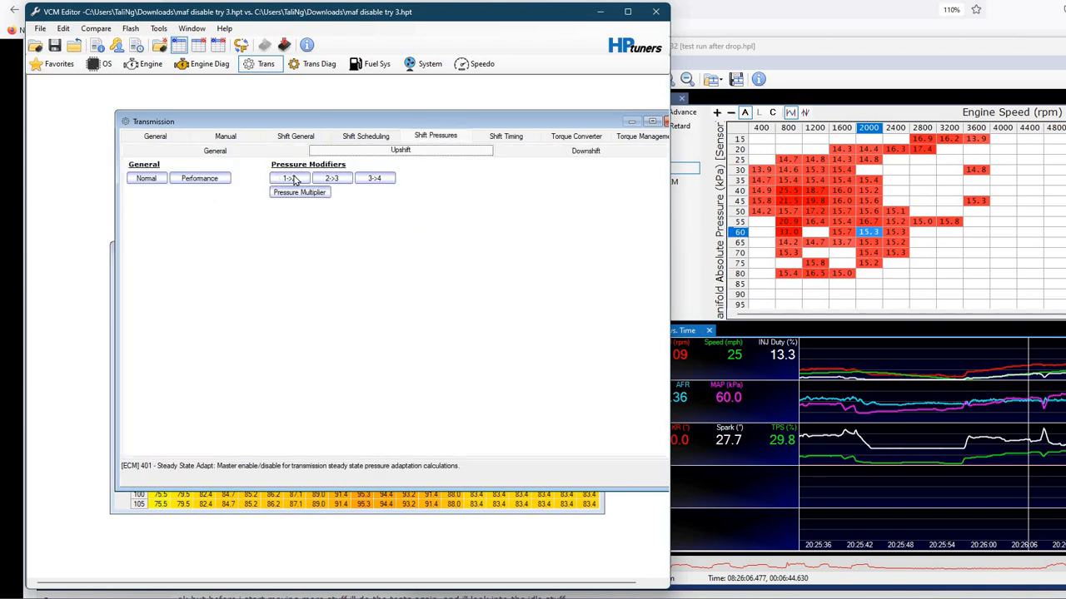
click(161, 181)
drag(268, 215, 142, 213)
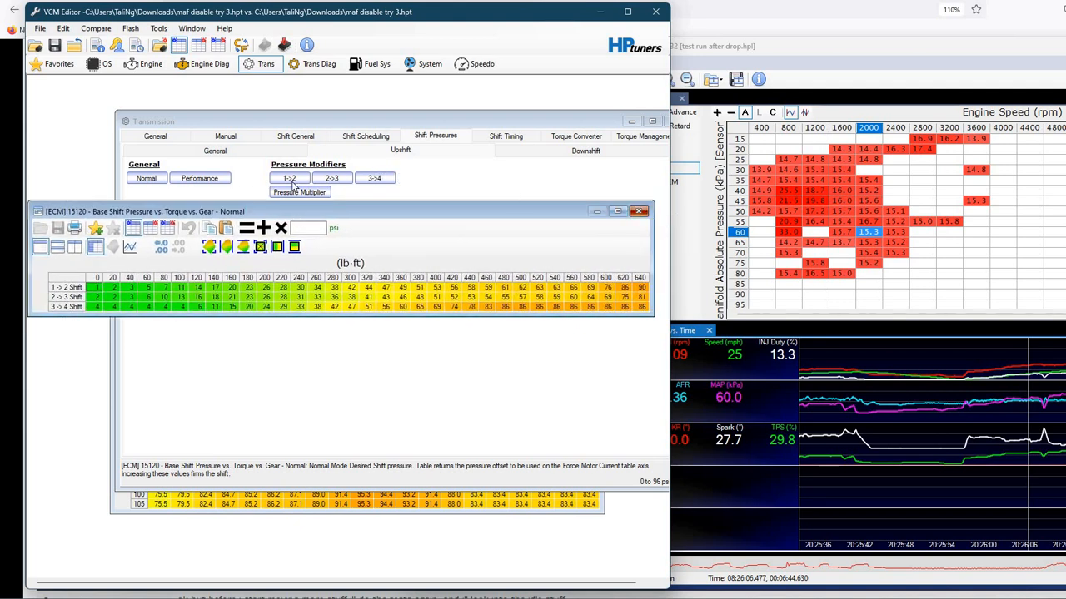
click(638, 211)
click(289, 179)
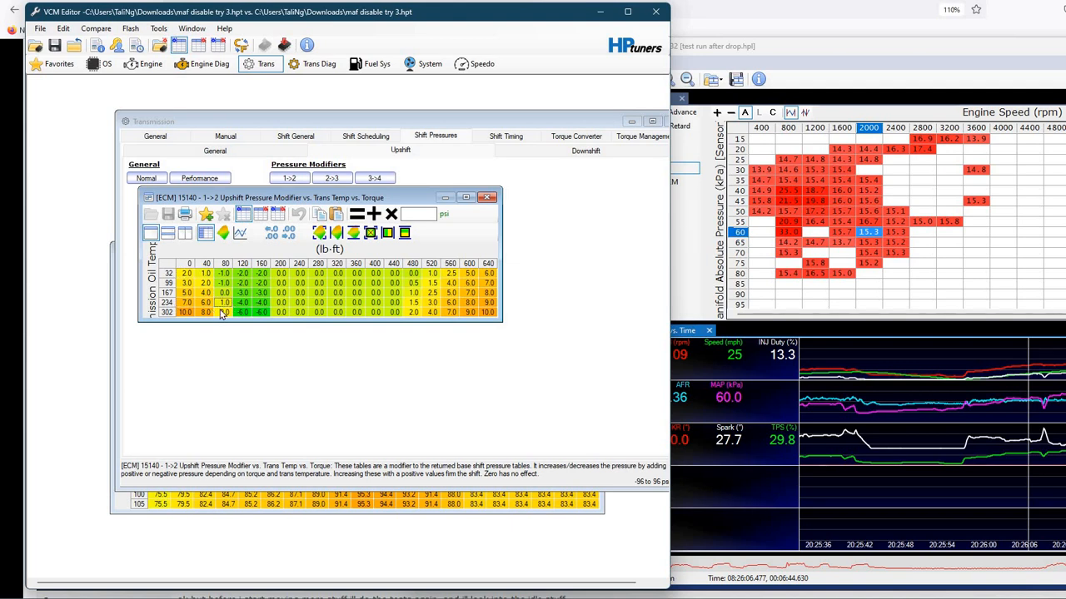
click(487, 197)
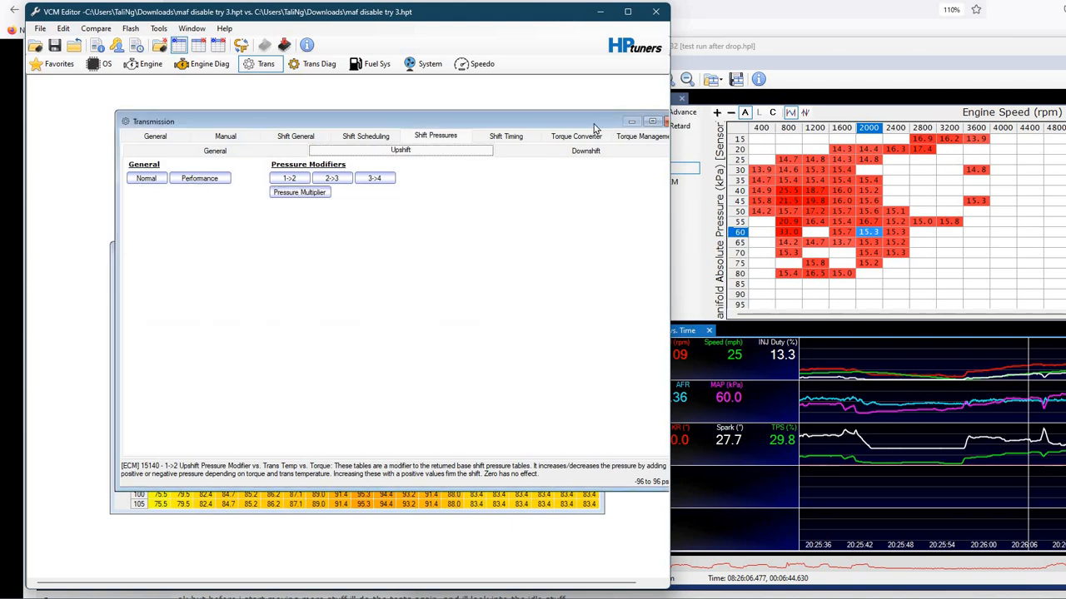
Reposition the Transmission window and the Primary VE table so that all transmission settings are in view.
drag(594, 123, 552, 130)
click(632, 129)
drag(340, 257, 347, 211)
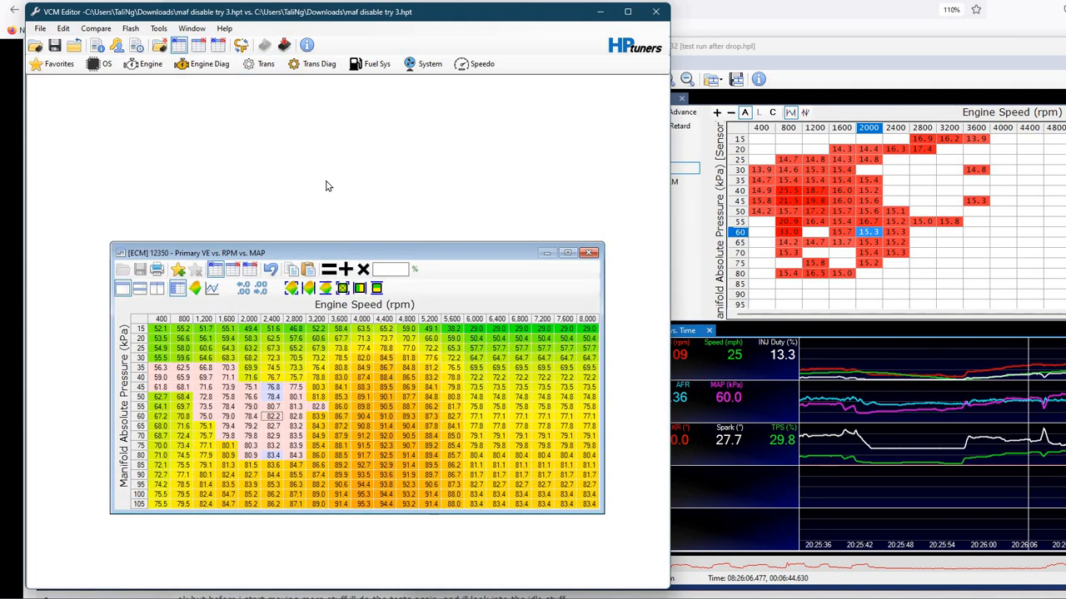
click(265, 64)
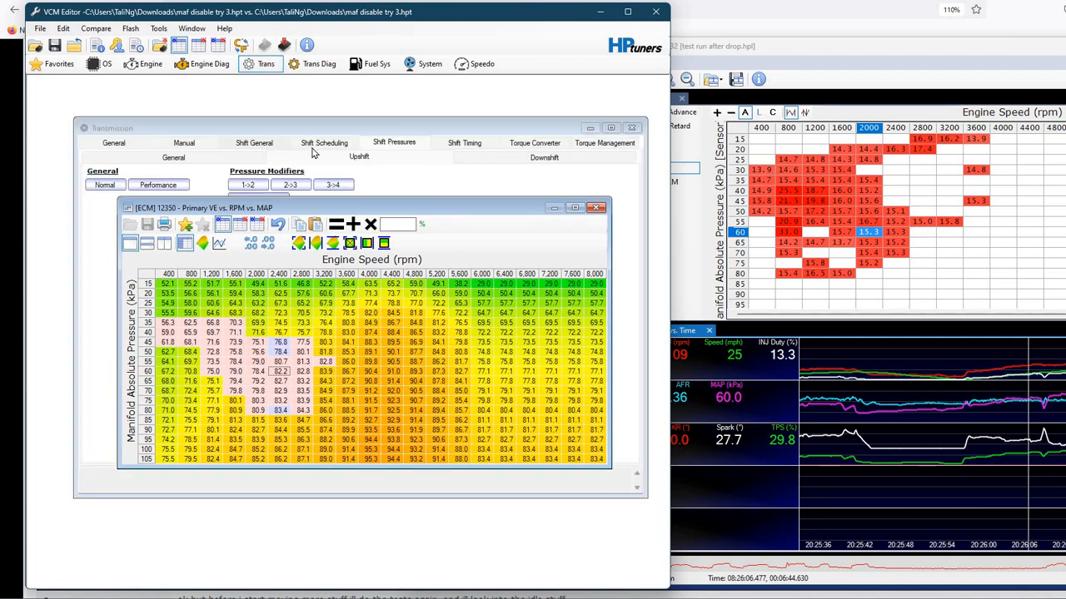
click(383, 150)
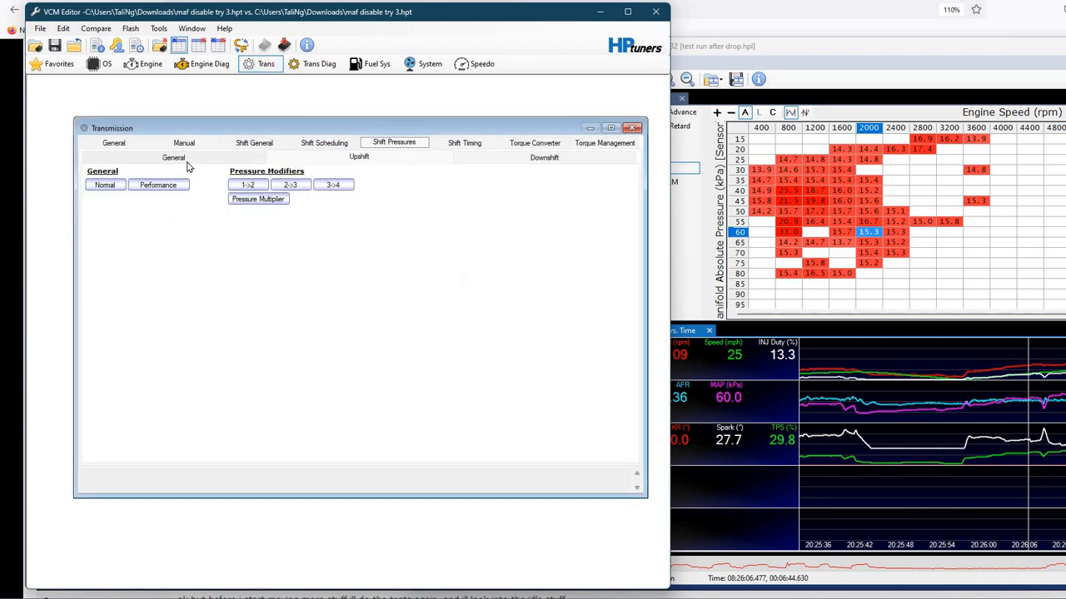
Look through the steady state pressure, general shift and shift scheduling settings, and inspect the Steady State Closed Throttle Pressure table.
click(183, 159)
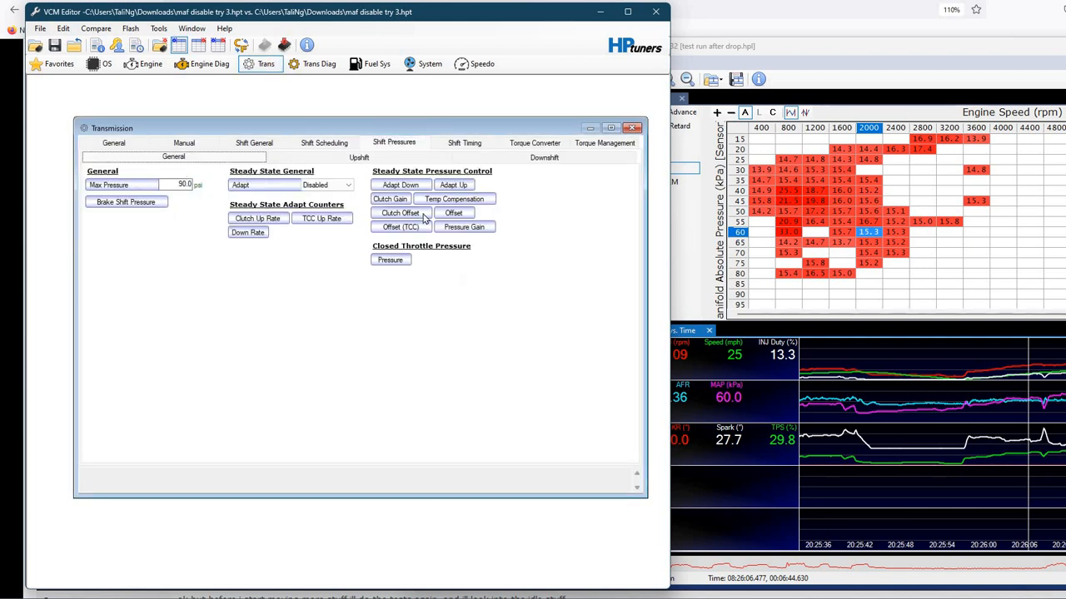
click(549, 147)
click(233, 144)
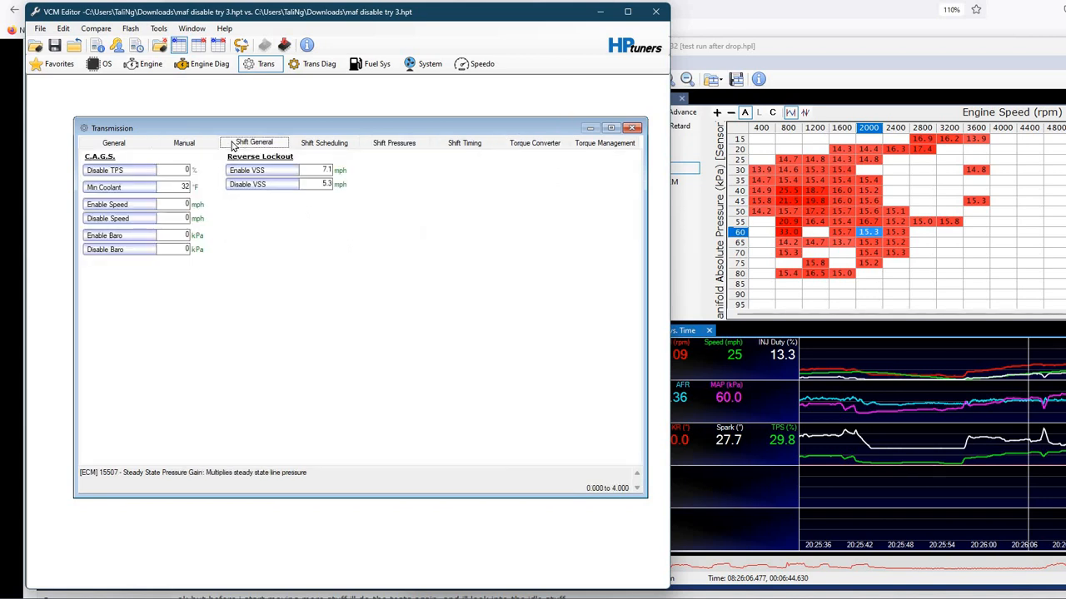
click(125, 148)
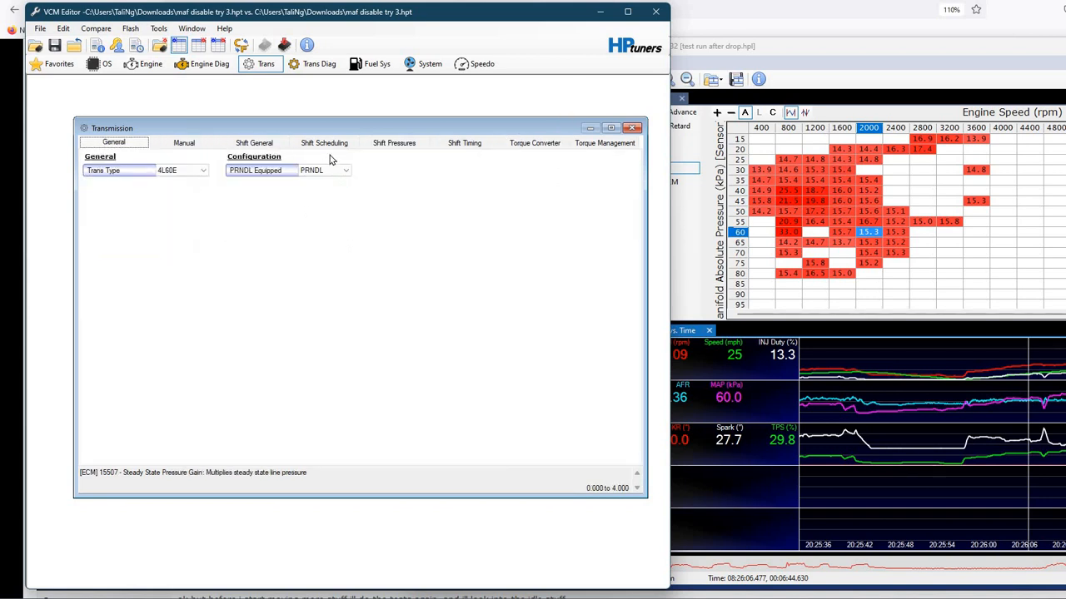
click(326, 145)
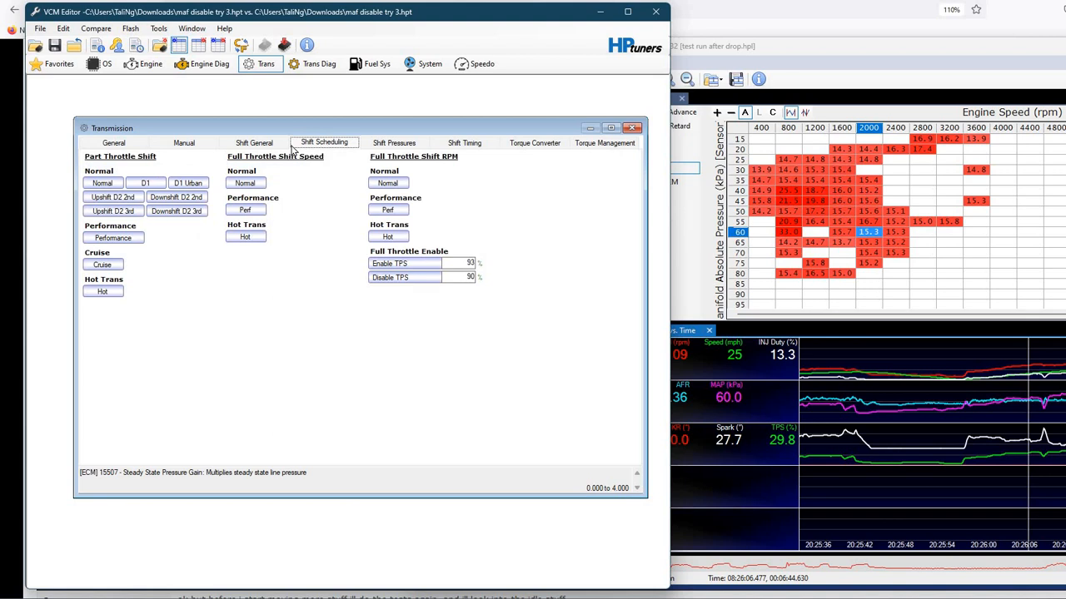
click(379, 145)
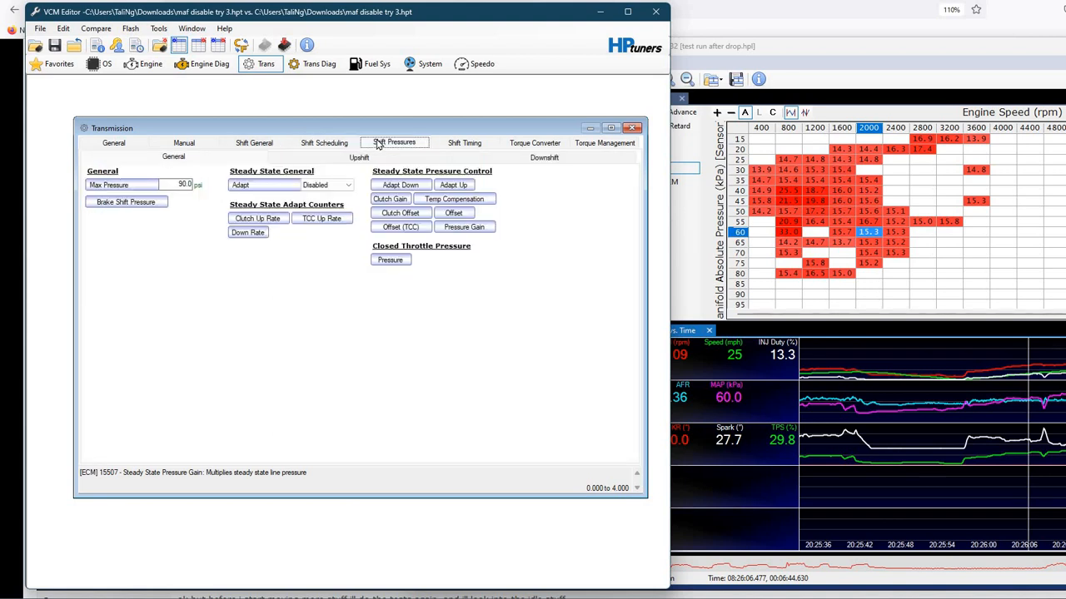
click(389, 259)
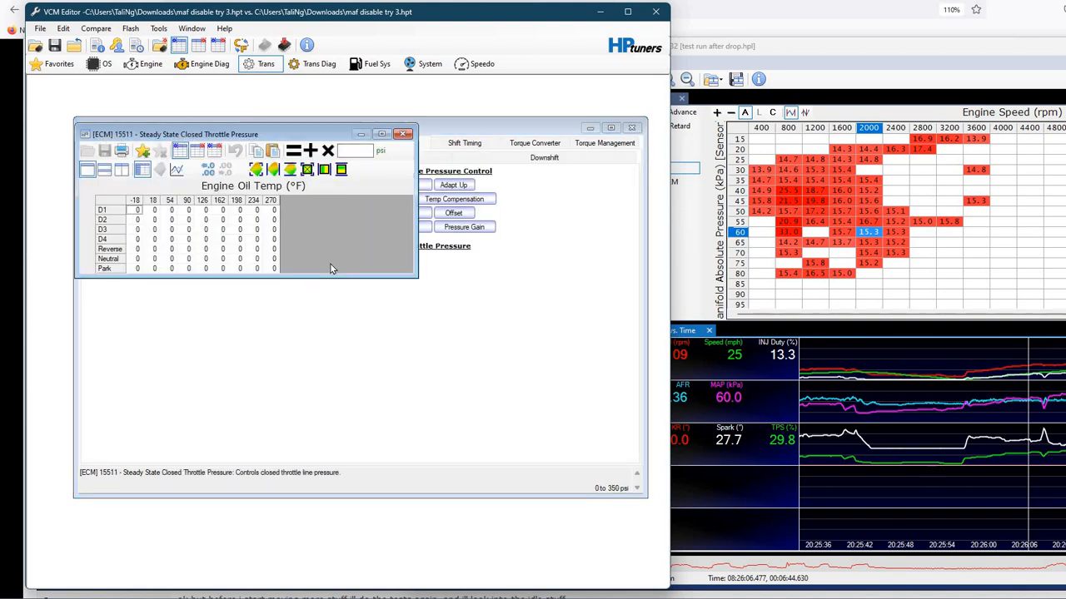
click(403, 134)
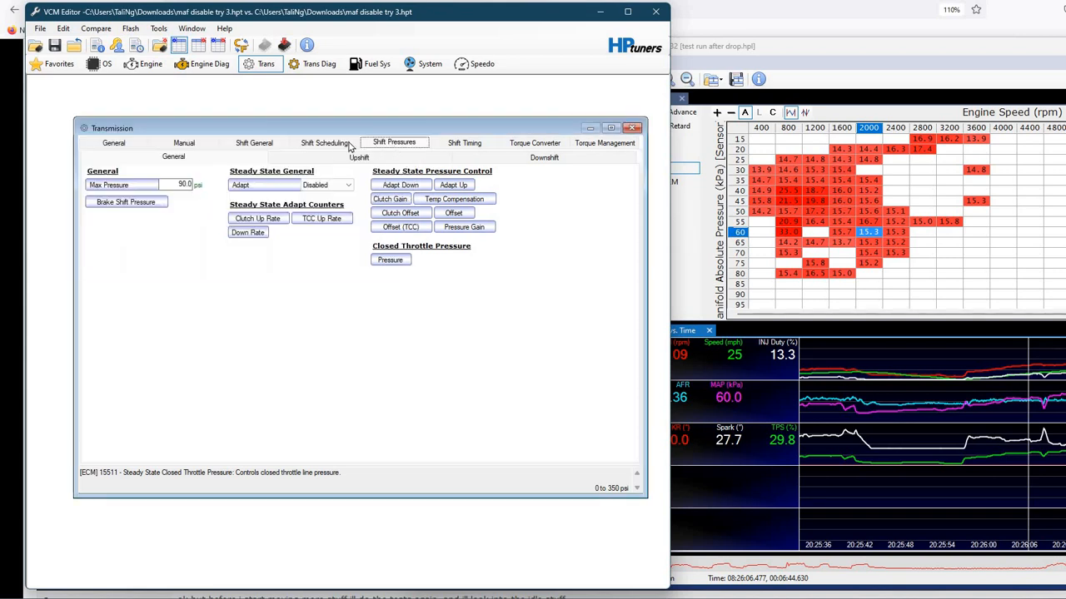
Review the upshift pressure modifiers, and return to the general shift pressure settings.
click(350, 146)
click(374, 146)
click(359, 158)
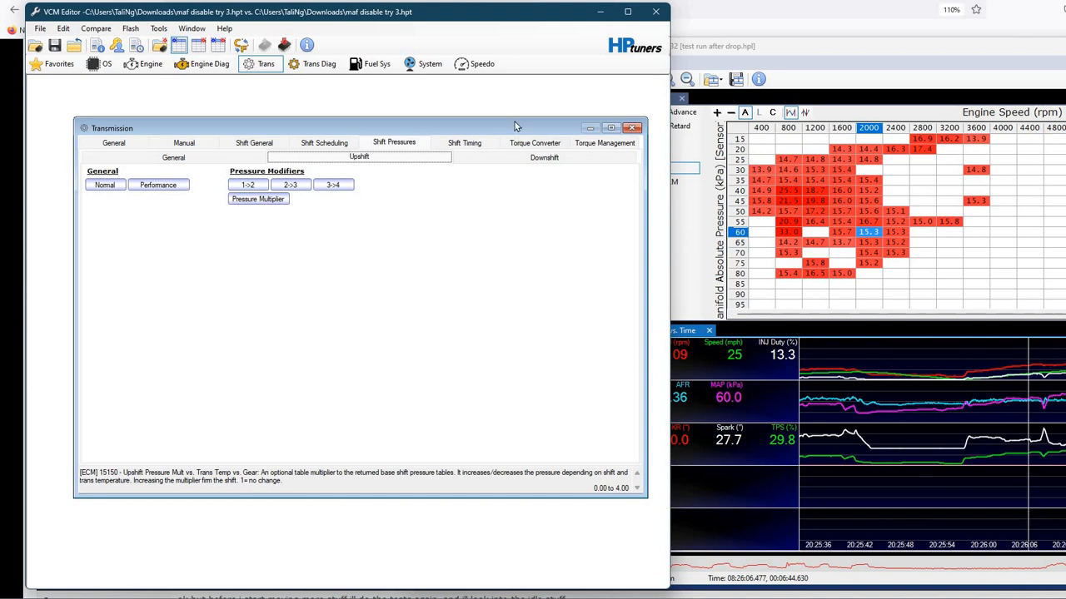
drag(515, 123, 513, 109)
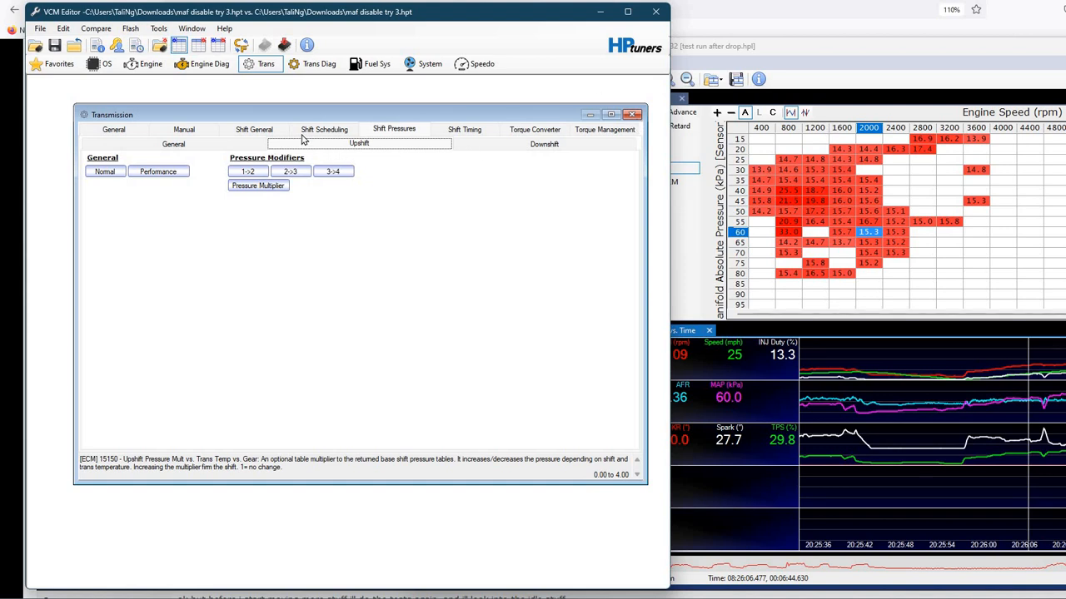
click(258, 139)
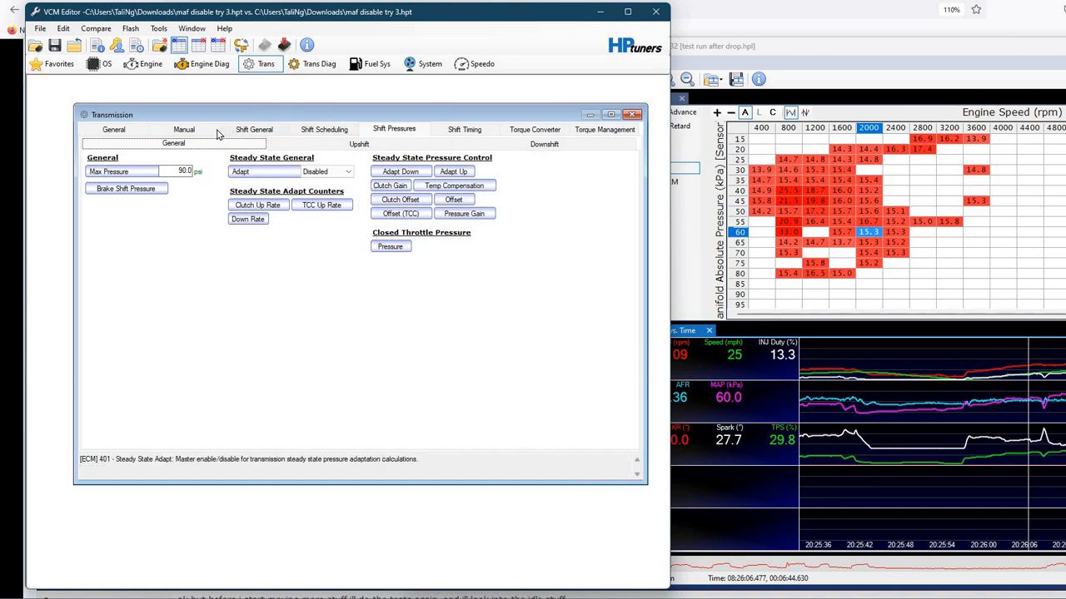
Reopen the Force Motor Current table and examine its values for commanded line pressures from 6 to 84 across the oil temperatures.
click(246, 130)
click(248, 157)
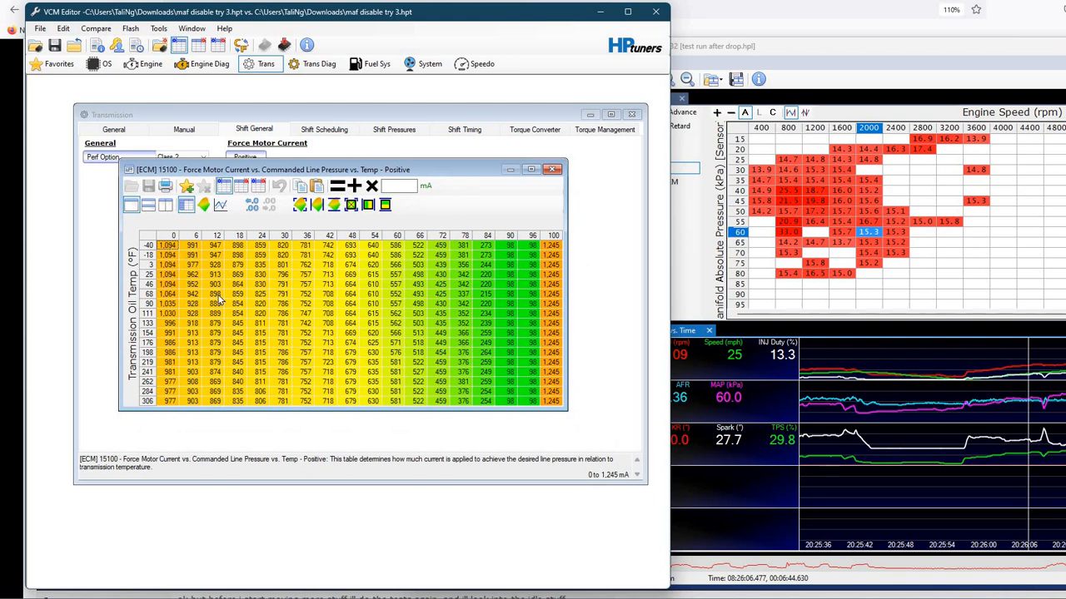
drag(191, 246, 445, 401)
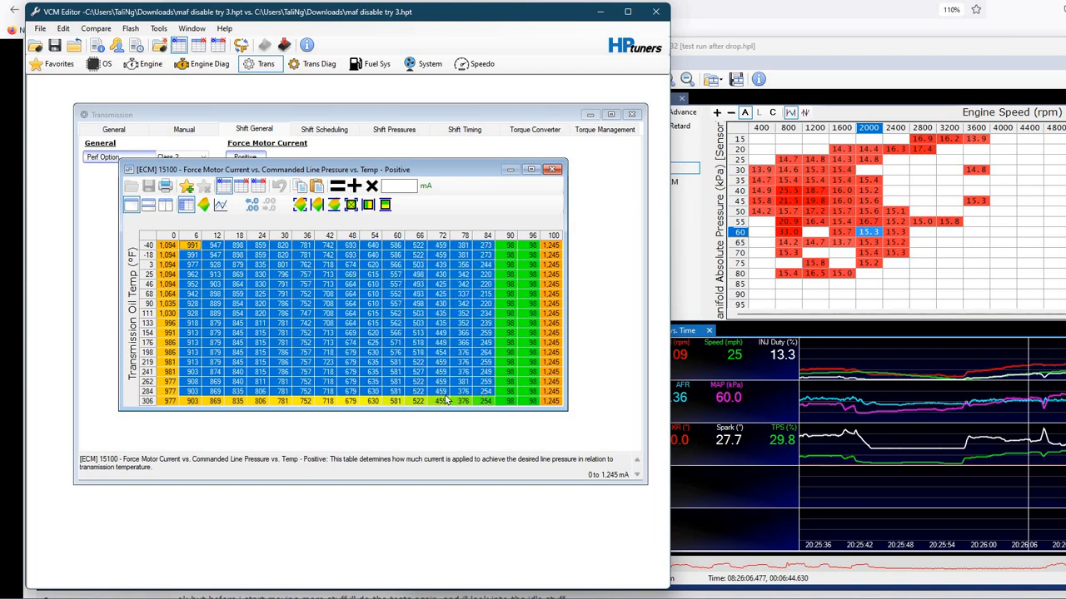
click(221, 309)
click(191, 265)
click(192, 255)
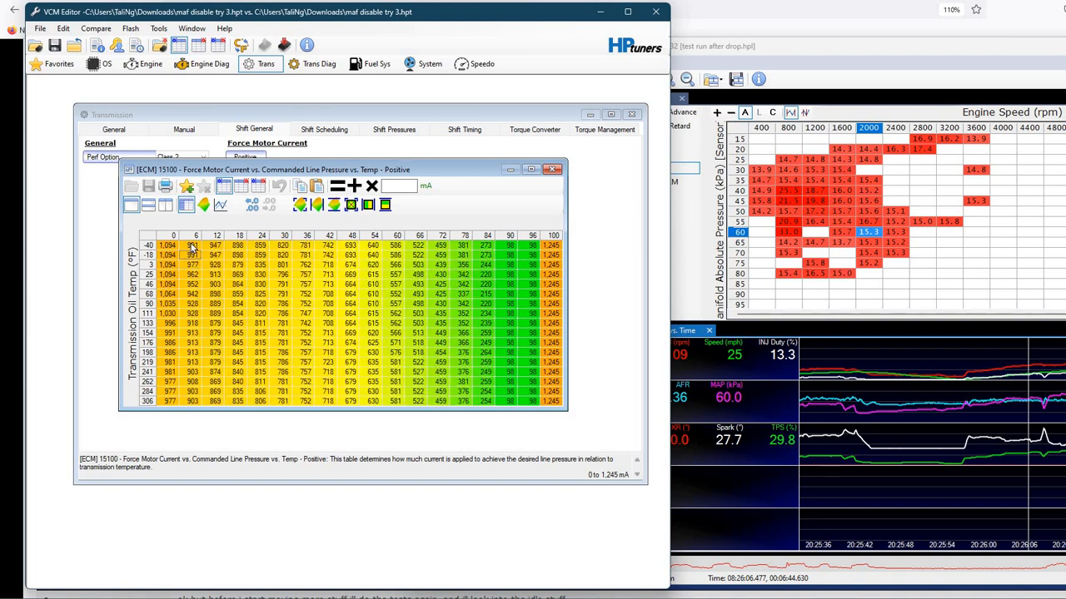
Examine the Force Motor Current values at commanded line pressures 6 to 24 alongside the logged drive in VCM Scanner.
click(192, 246)
click(924, 457)
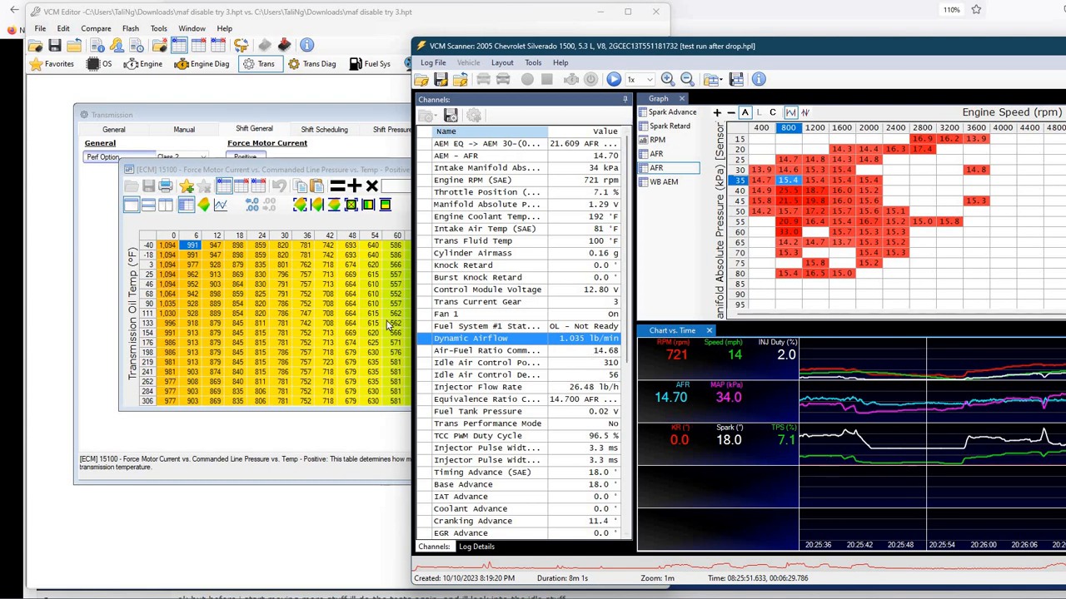
click(283, 247)
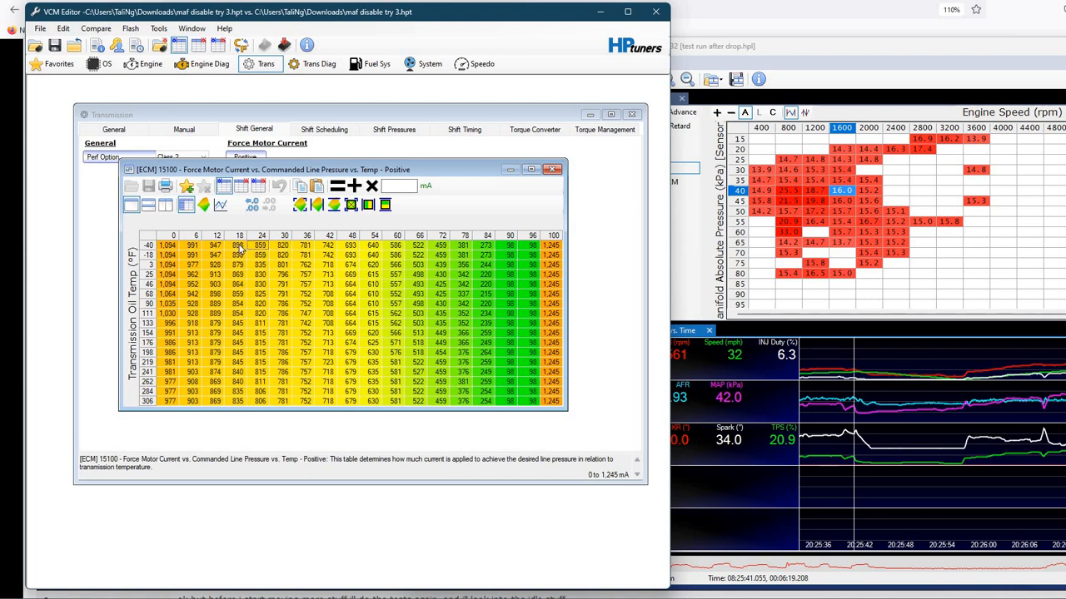
drag(239, 246, 219, 381)
click(218, 296)
drag(241, 298, 238, 342)
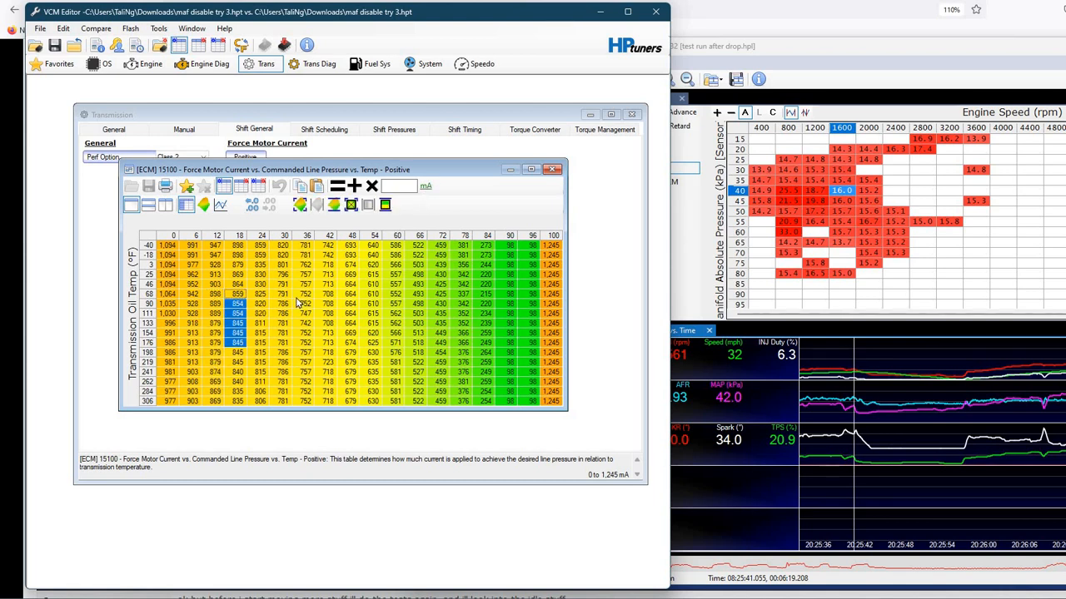
Try to lower the Force Motor Current values at line pressure 18 from 68 to 133 °F, and undo the change.
click(239, 296)
drag(245, 331, 246, 331)
key(minus)
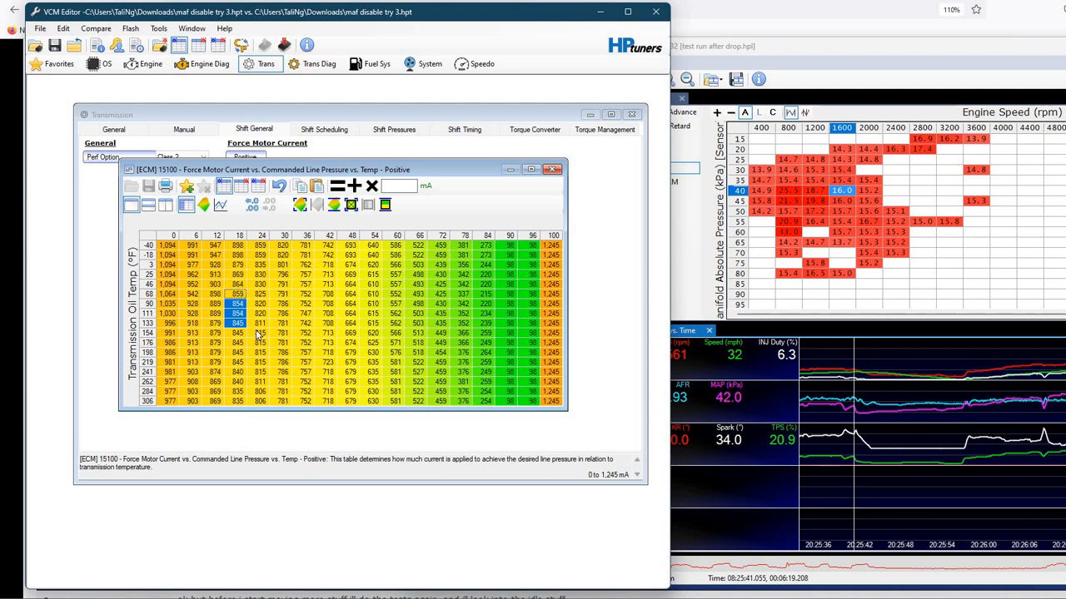
key(ctrl+z)
Look over the Force Motor Current values for line pressures 6 to 42, close the table and view the general transmission settings.
drag(193, 254, 328, 372)
click(306, 298)
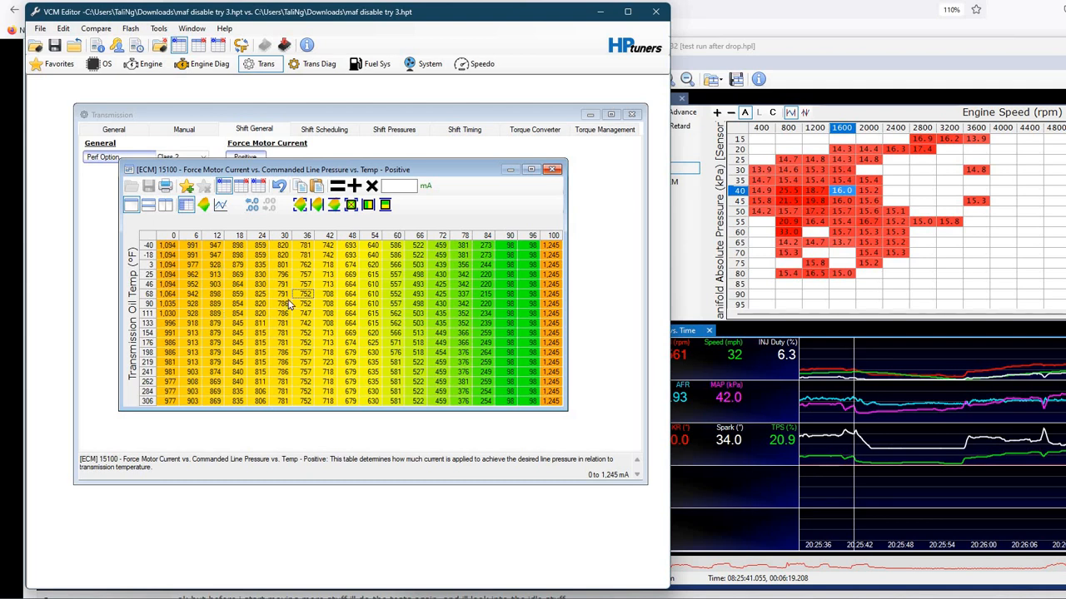
click(552, 169)
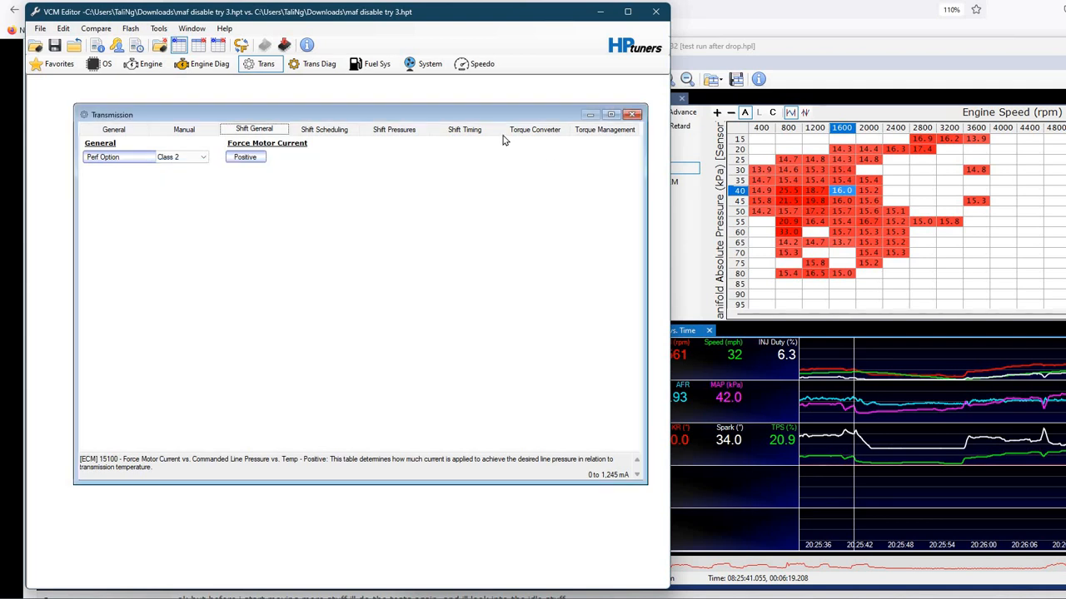
click(119, 133)
Return to the engine settings and move the Primary VE table down so that it uncovers the airflow settings.
click(155, 64)
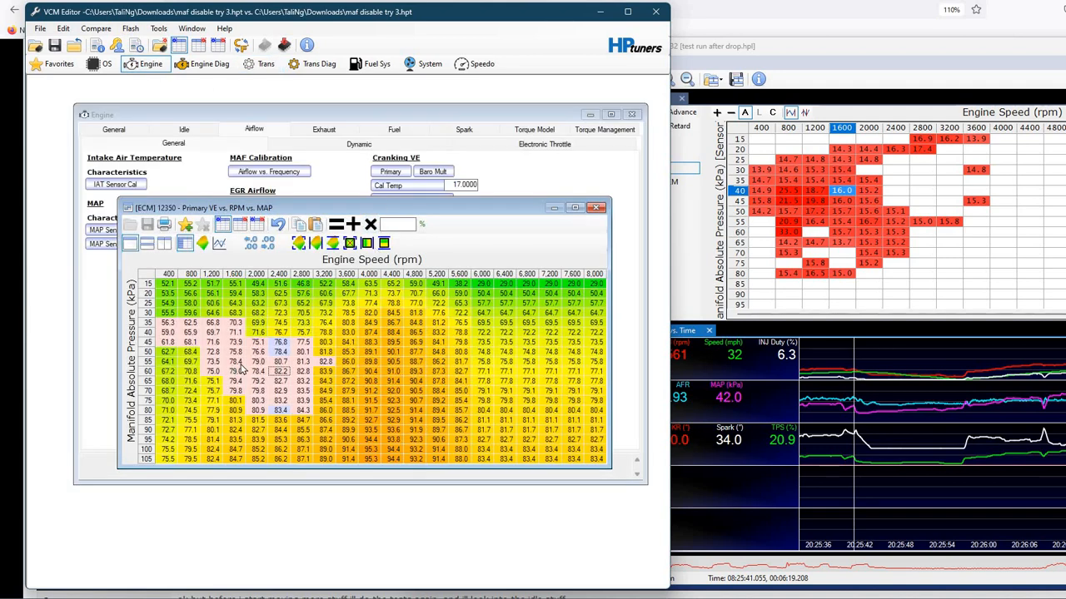
drag(330, 215, 326, 261)
drag(201, 252, 206, 280)
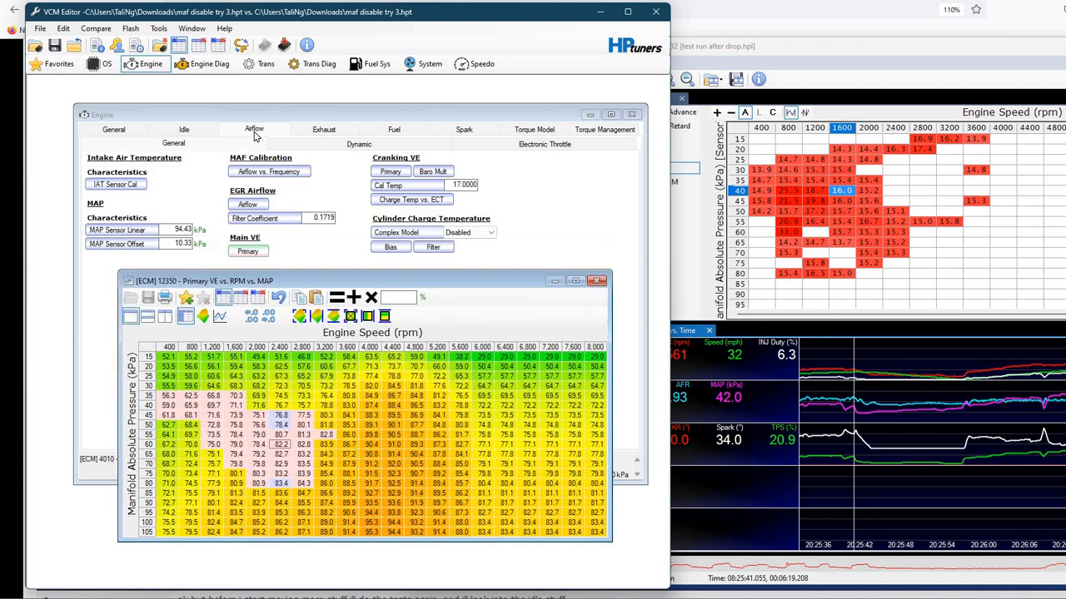
Look through the airflow, exhaust and fuel settings, and inspect the Open Loop F/A table's cells at 176 to 284 °F.
click(256, 132)
click(206, 132)
click(324, 130)
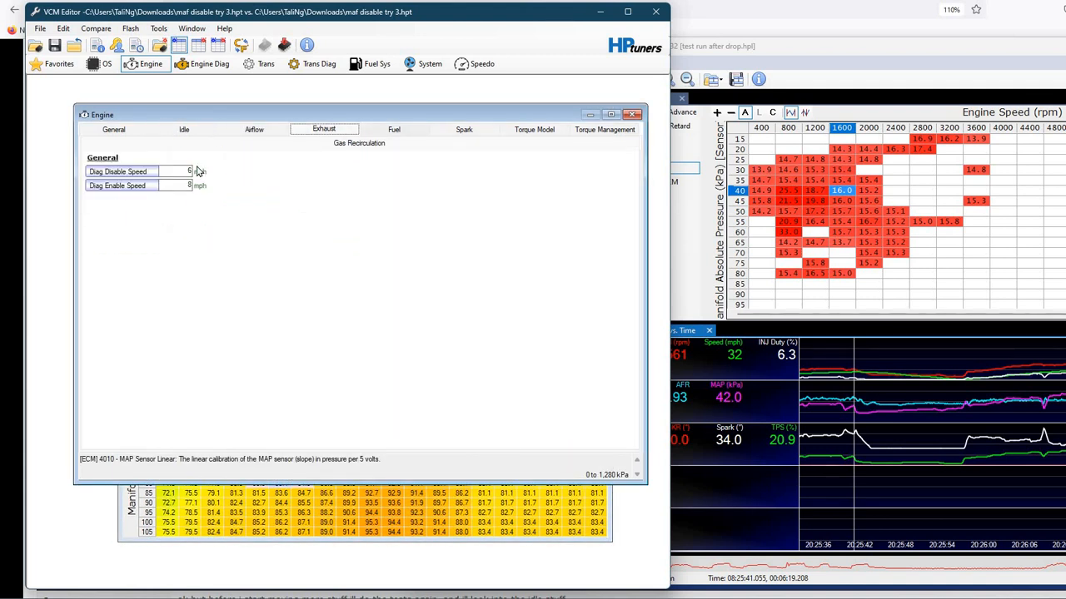
click(394, 129)
click(234, 144)
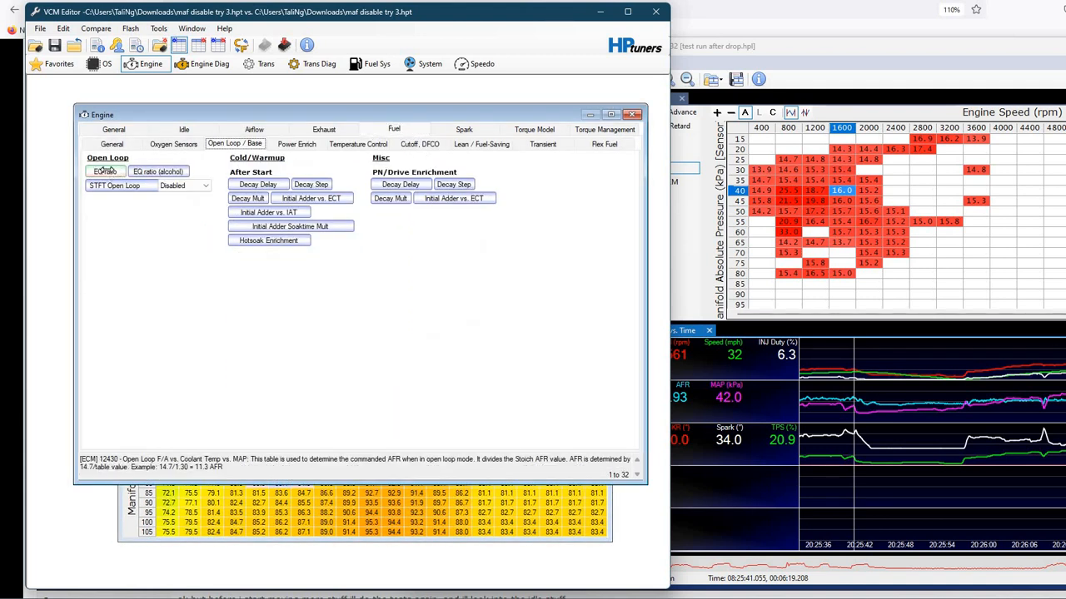
click(106, 172)
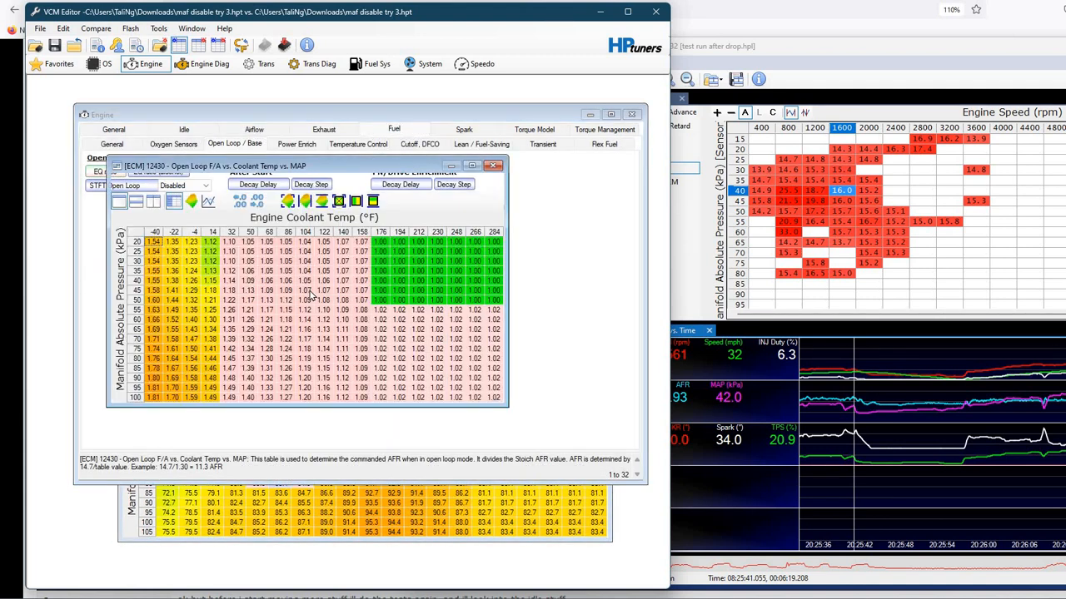
drag(379, 290, 491, 398)
click(494, 368)
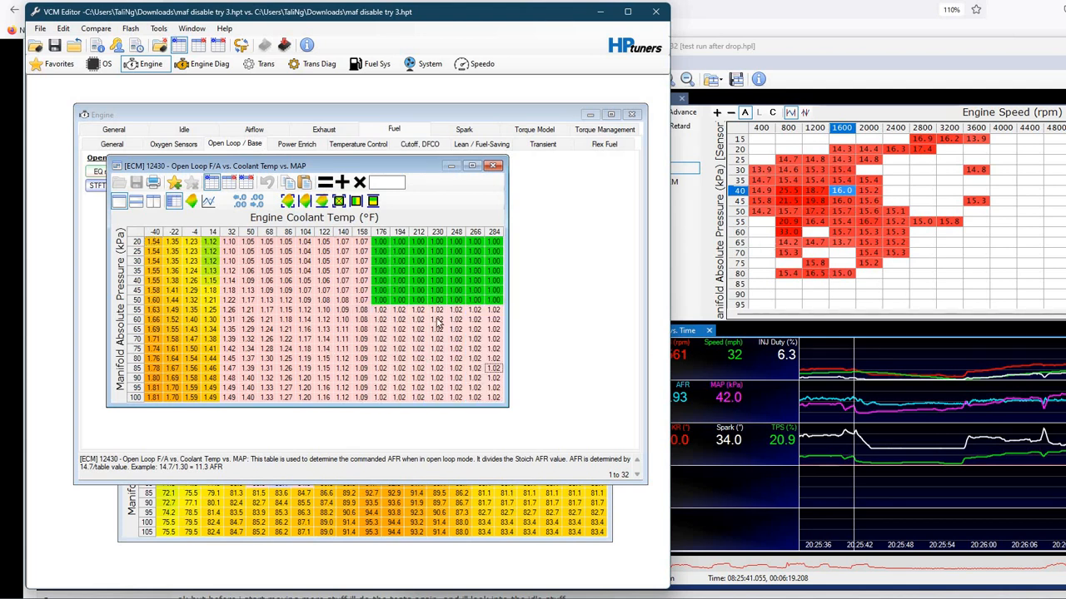
Check the commanded air-fuel ratio channel in the VCM Scanner log, and close the Open Loop F/A table in VCM Editor.
click(820, 451)
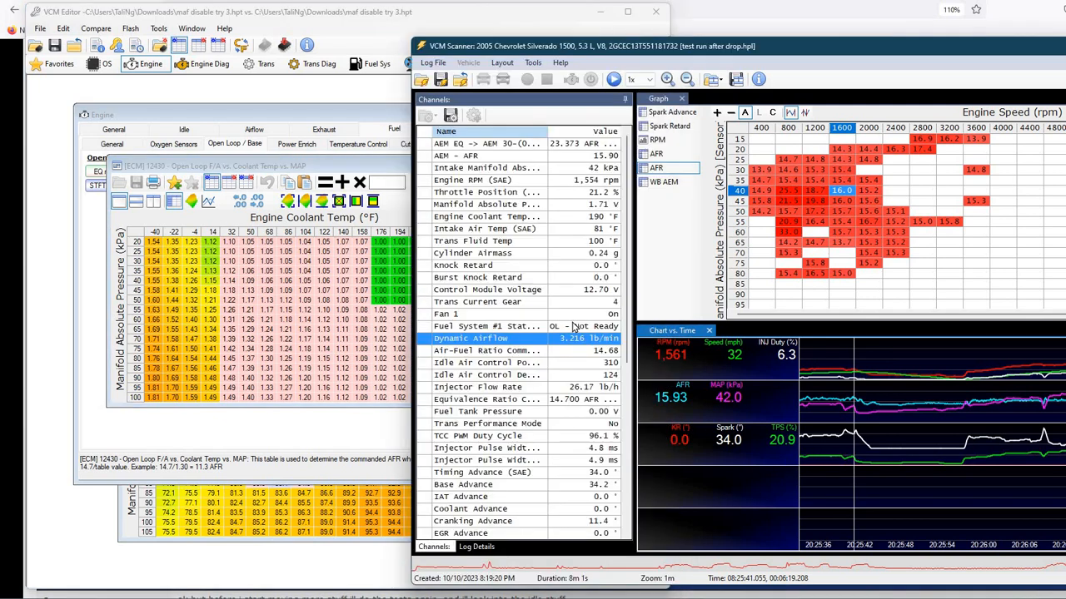
click(516, 353)
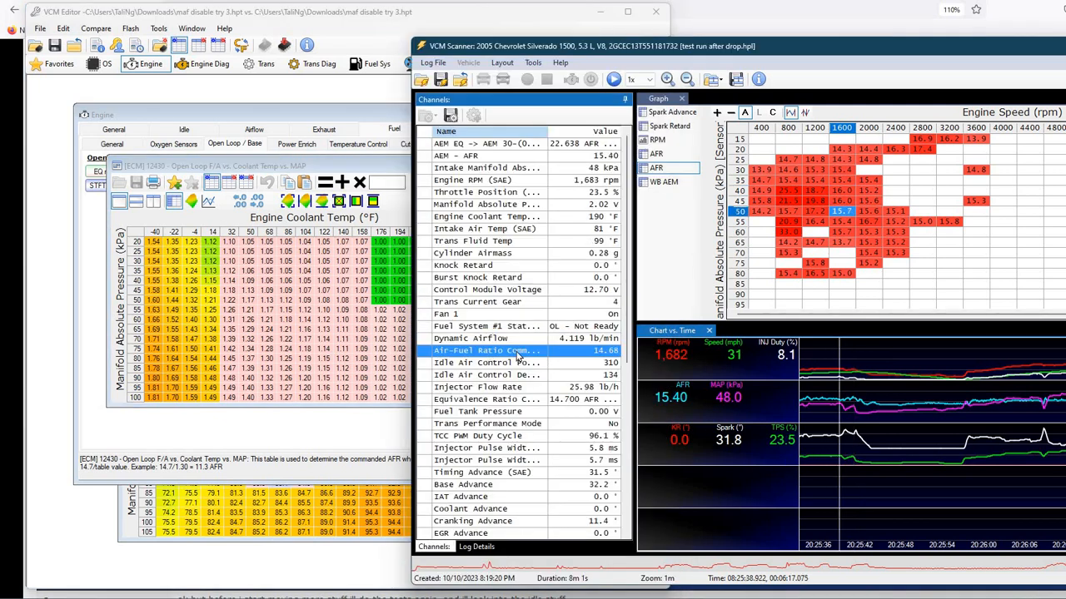
right_click(585, 353)
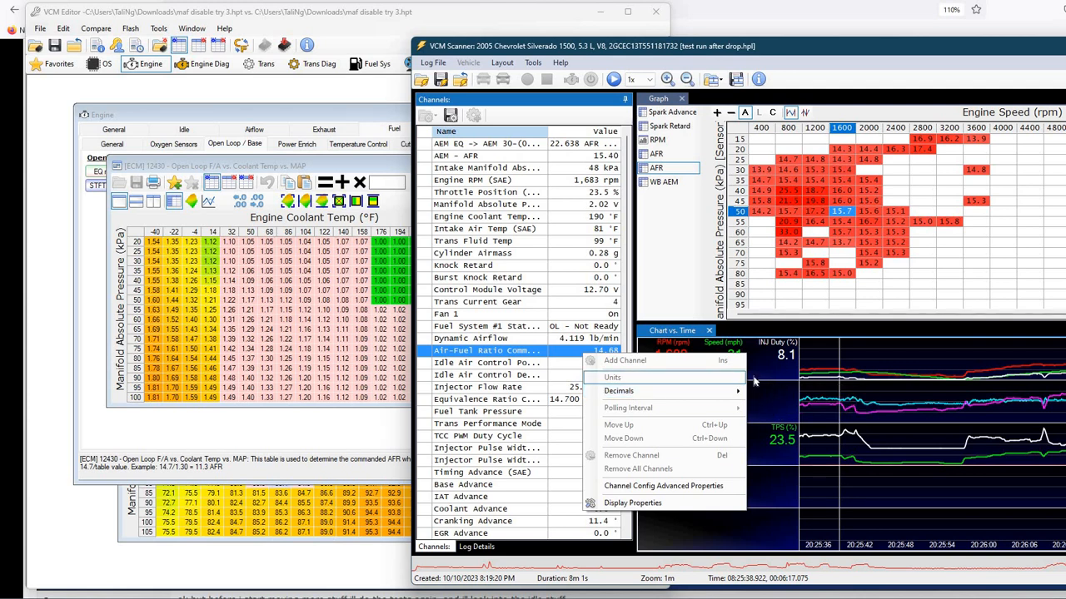
click(388, 326)
click(493, 166)
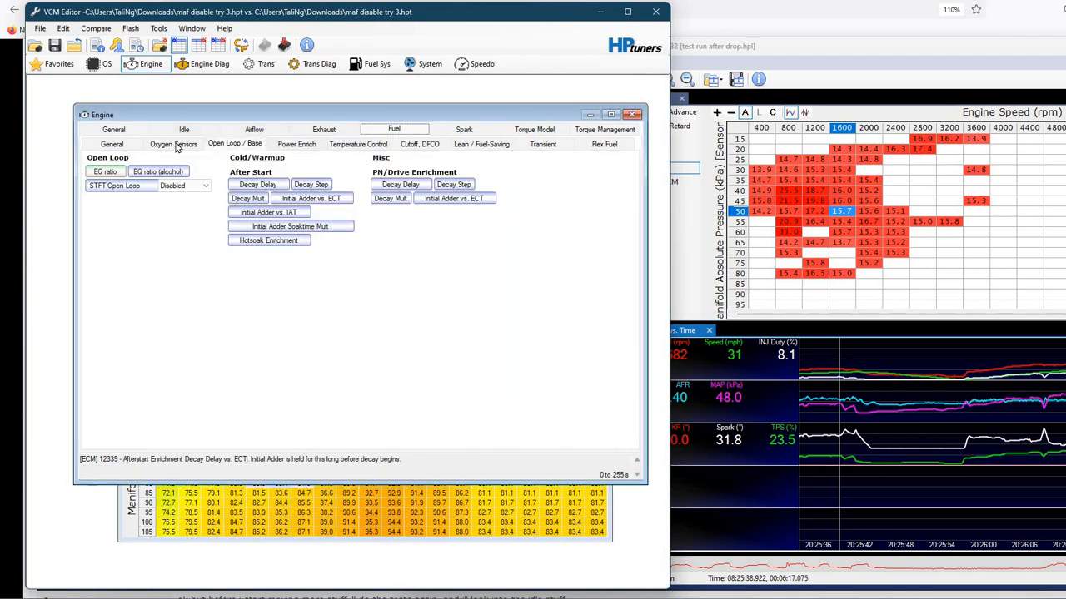
Look through the lean cruise, open loop and oxygen sensor settings, ending at the general fuel settings.
click(121, 145)
click(497, 148)
click(542, 148)
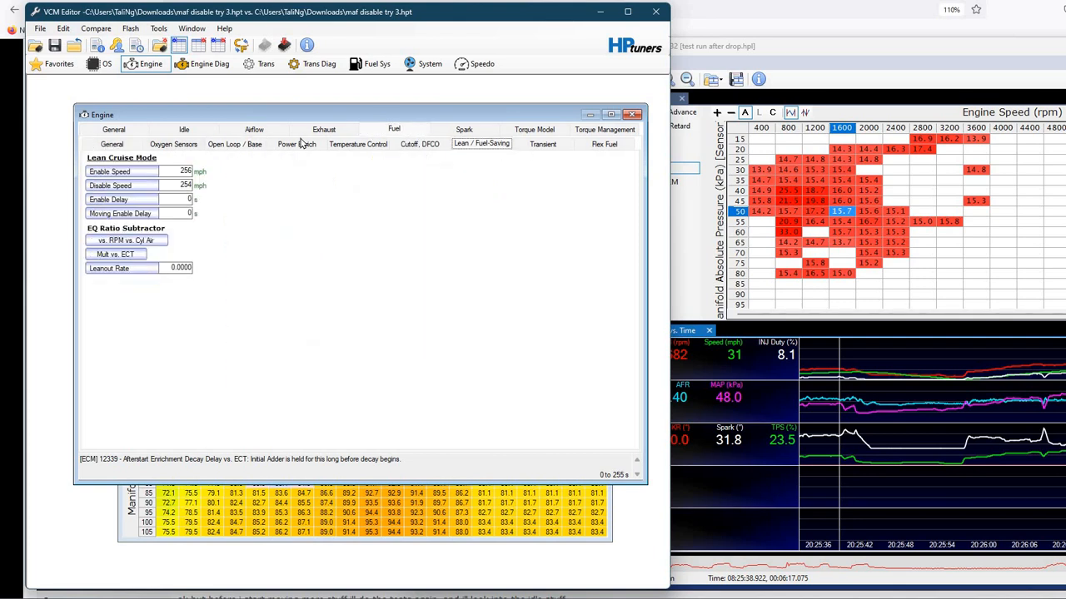
click(225, 147)
click(174, 144)
click(112, 145)
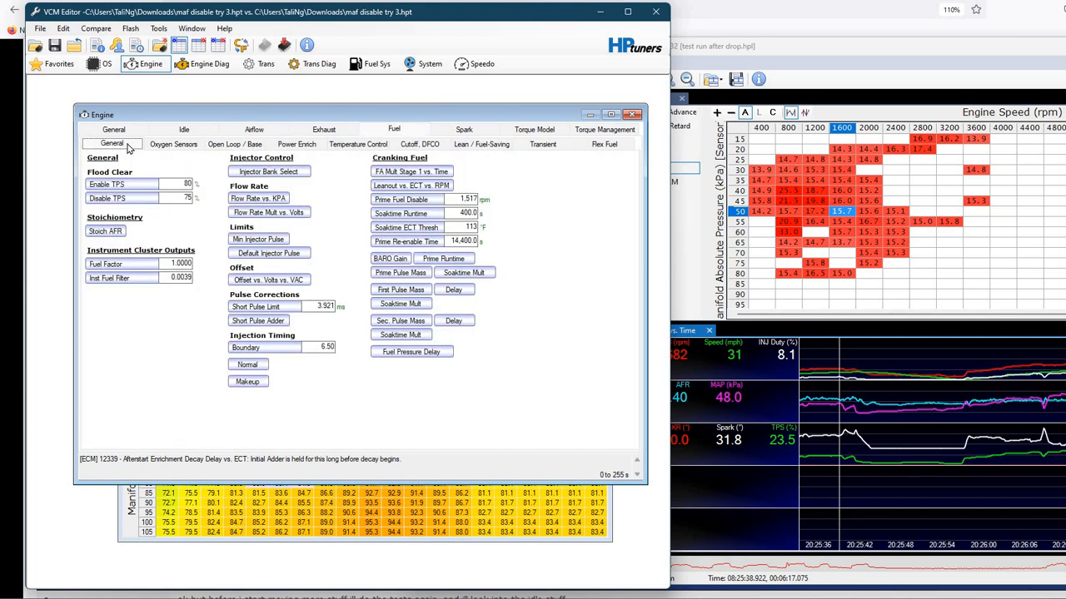
Lower the Injector Flow Rate vs. KPA values from 50 to 80 kPa manifold vacuum to 24.6 through 25.7 lb/h.
click(275, 199)
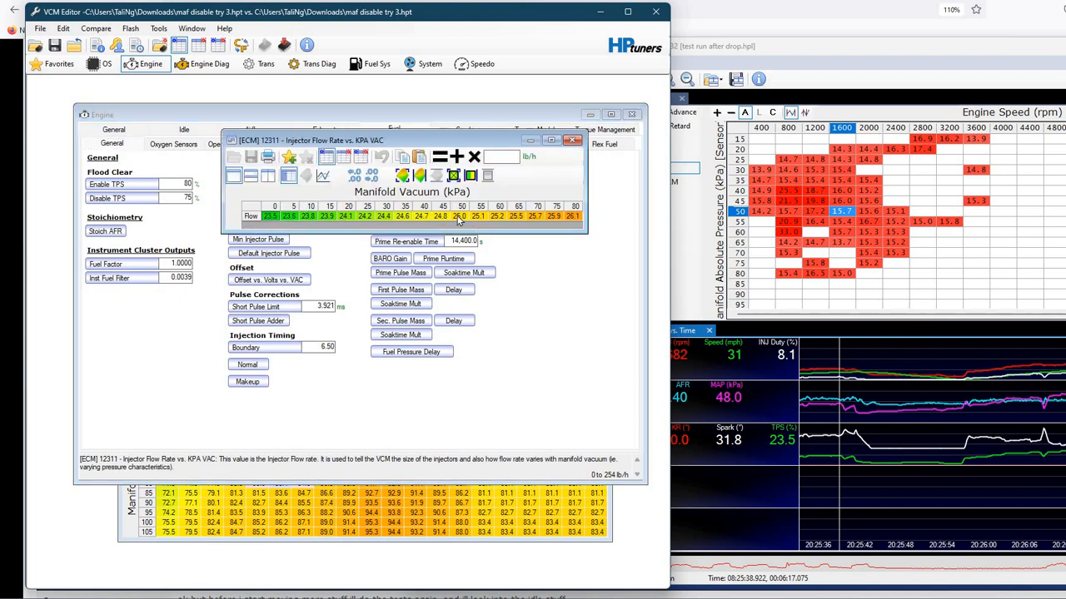
drag(478, 216, 573, 218)
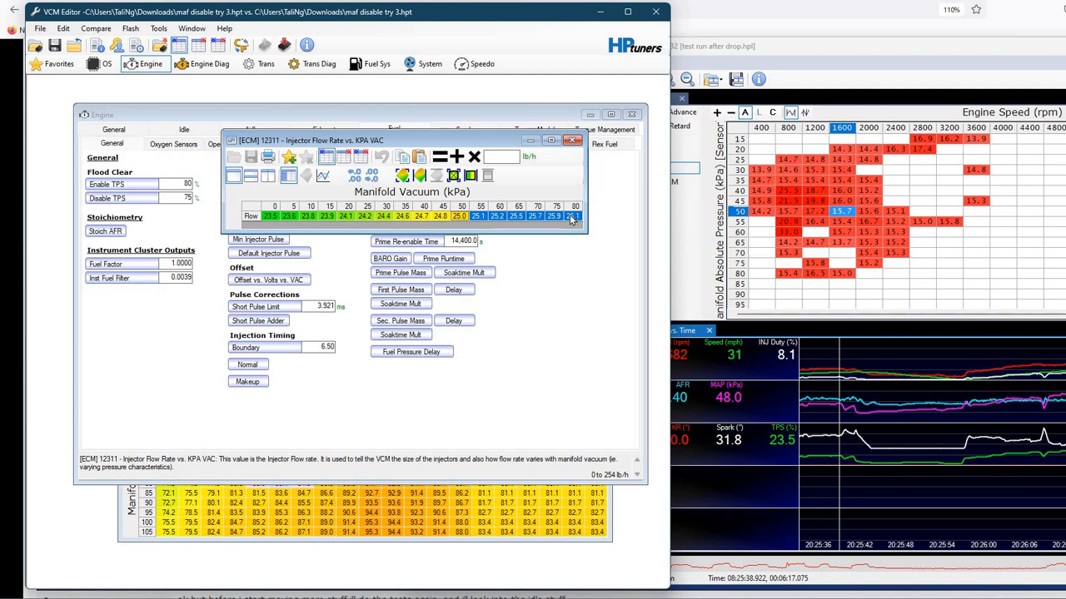
click(571, 218)
drag(502, 228, 573, 220)
click(444, 219)
key(minus)
click(444, 219)
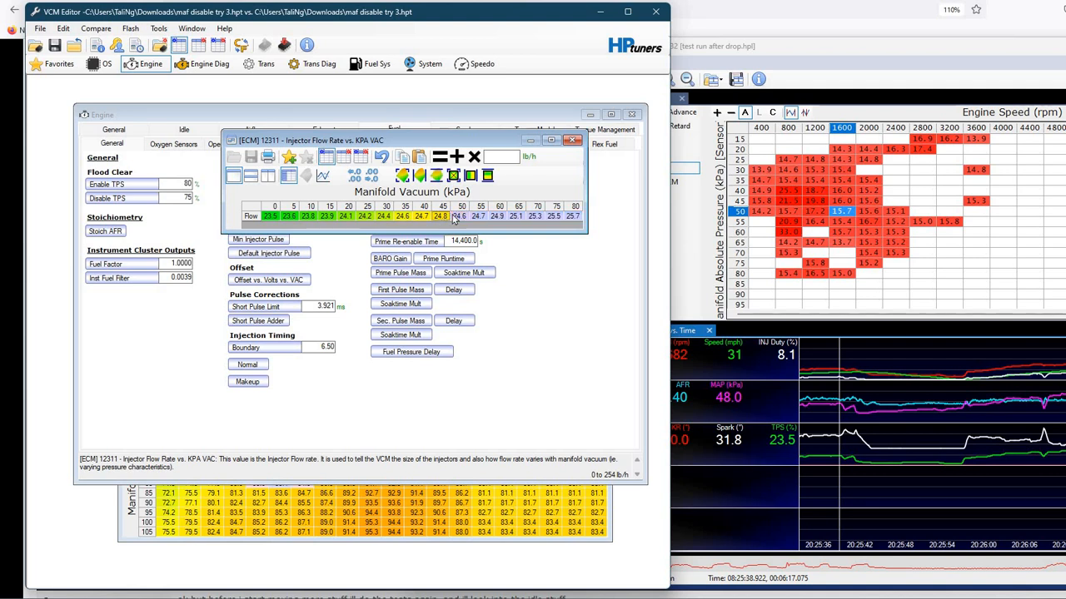
Lower the injector flow rates from 50 to 80 kPa further to 24.5 through 25.6 lb/h, and close the table.
drag(457, 218, 571, 220)
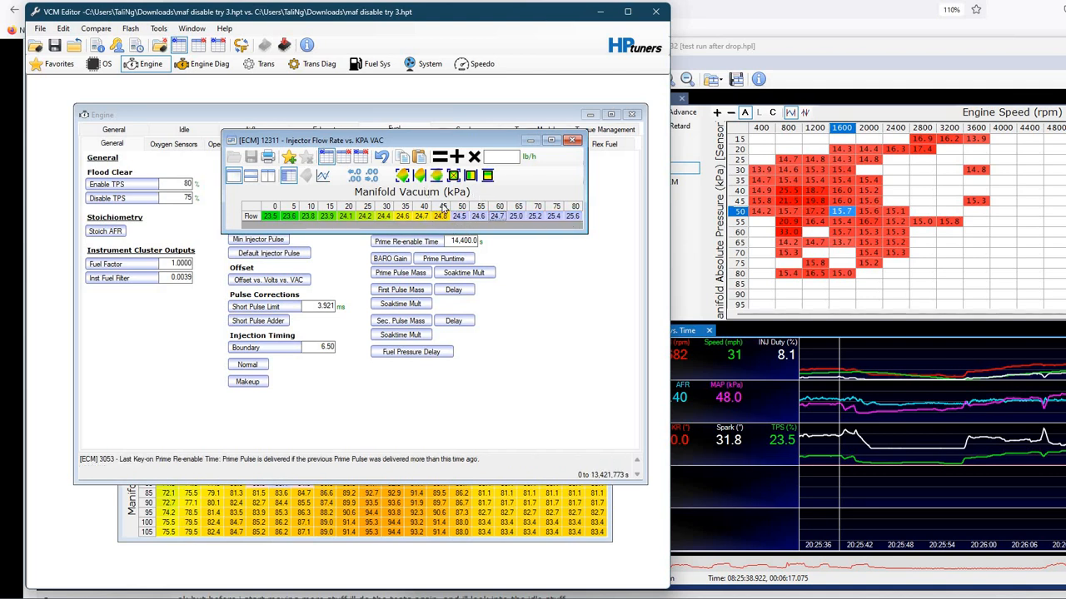
drag(465, 219, 581, 220)
click(572, 217)
click(458, 218)
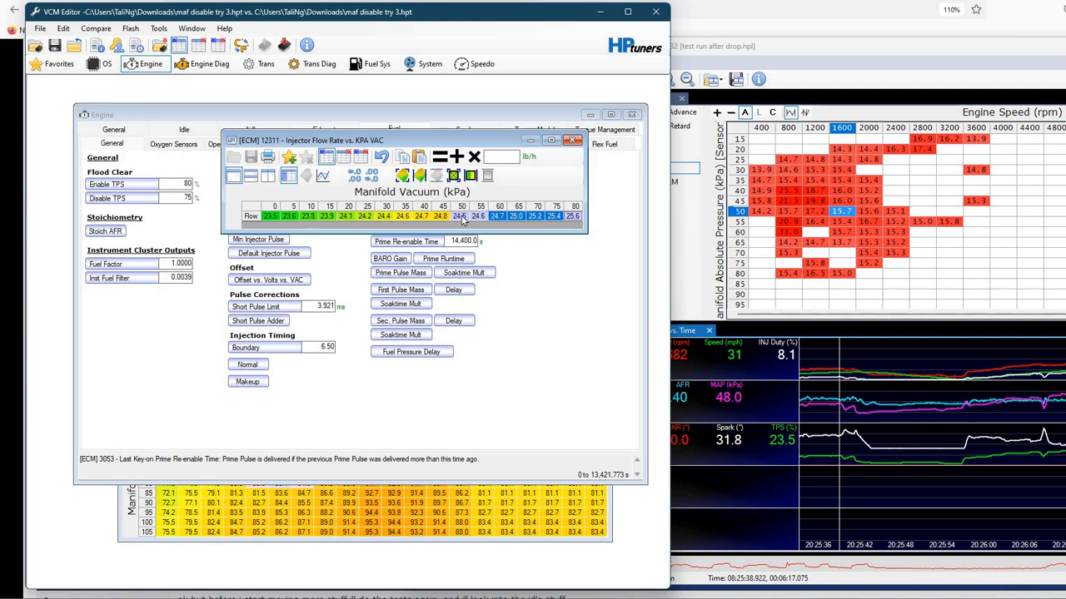
drag(535, 222, 571, 220)
click(529, 247)
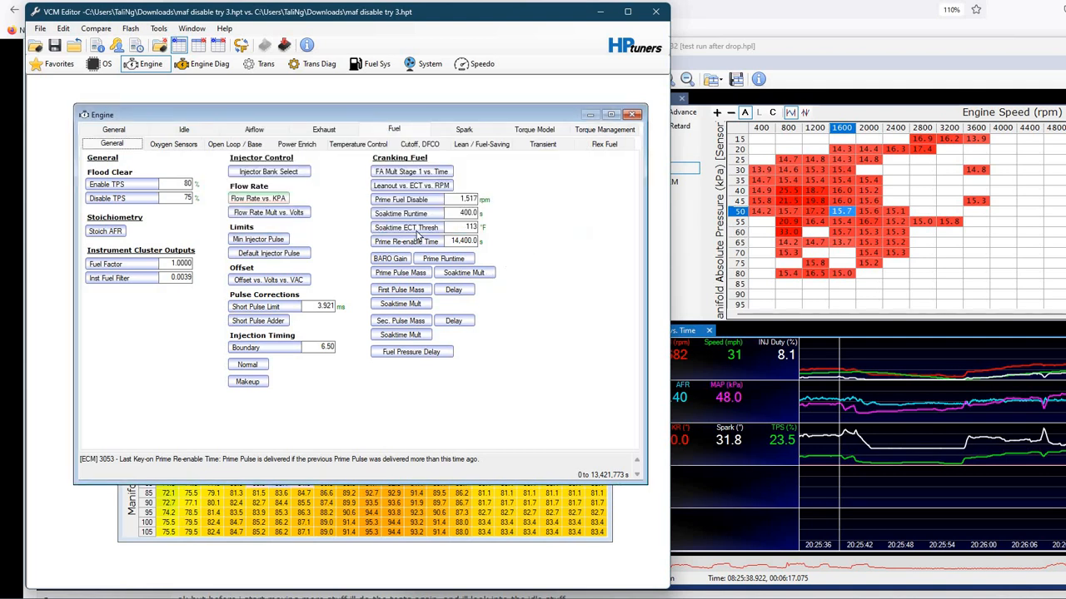
Look over the spark advance and airflow settings, and return to the open loop fueling table.
click(464, 130)
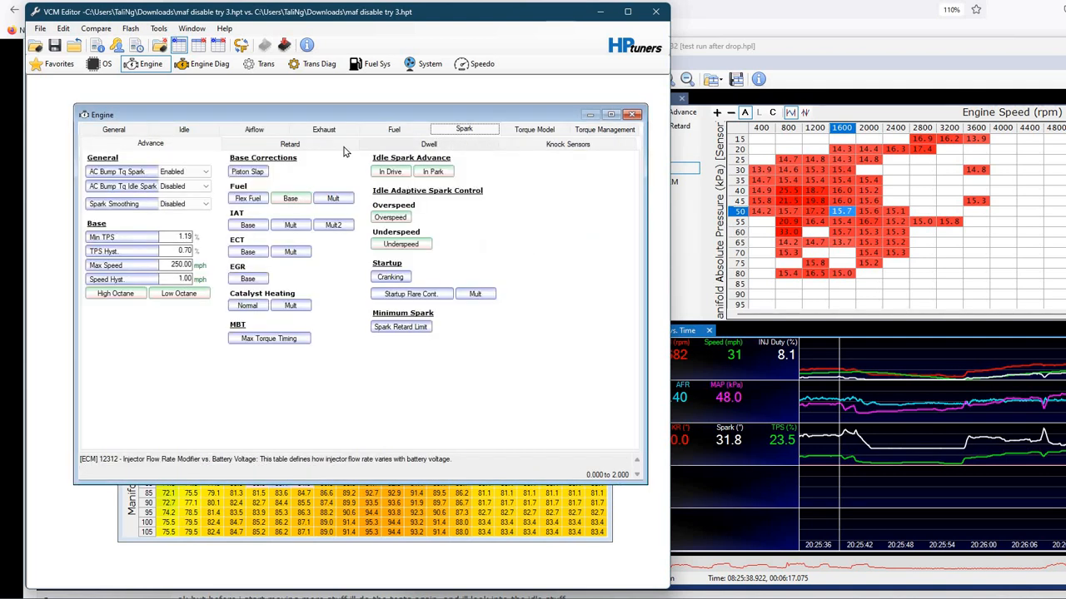
click(269, 131)
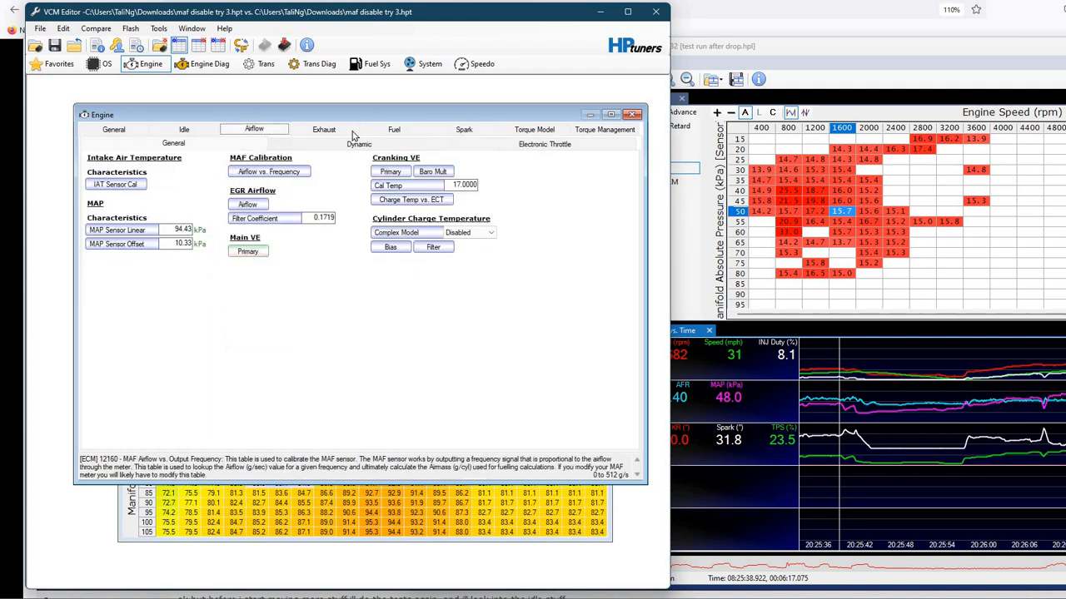
click(408, 129)
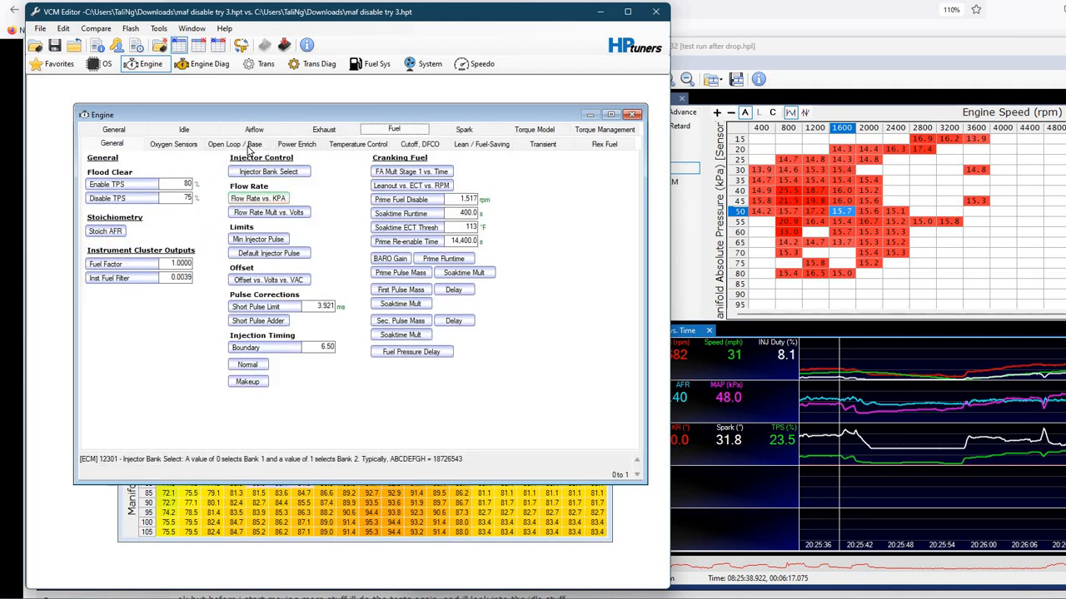
click(250, 145)
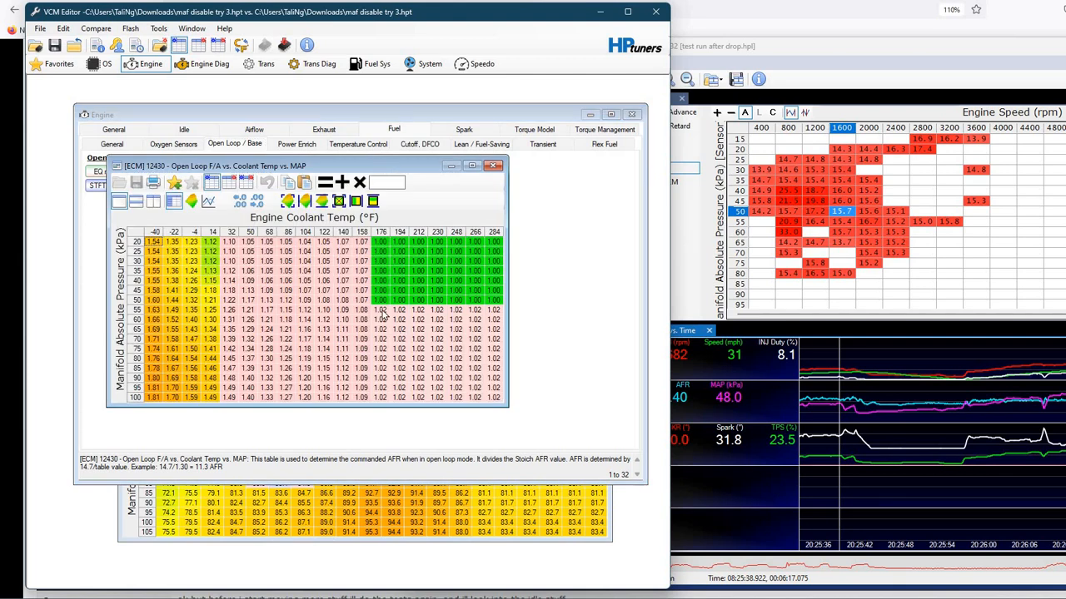
Raise the Open Loop F/A values to 1.04 for 176 to 284 °F and 55 to 95 kPa.
drag(382, 311, 494, 396)
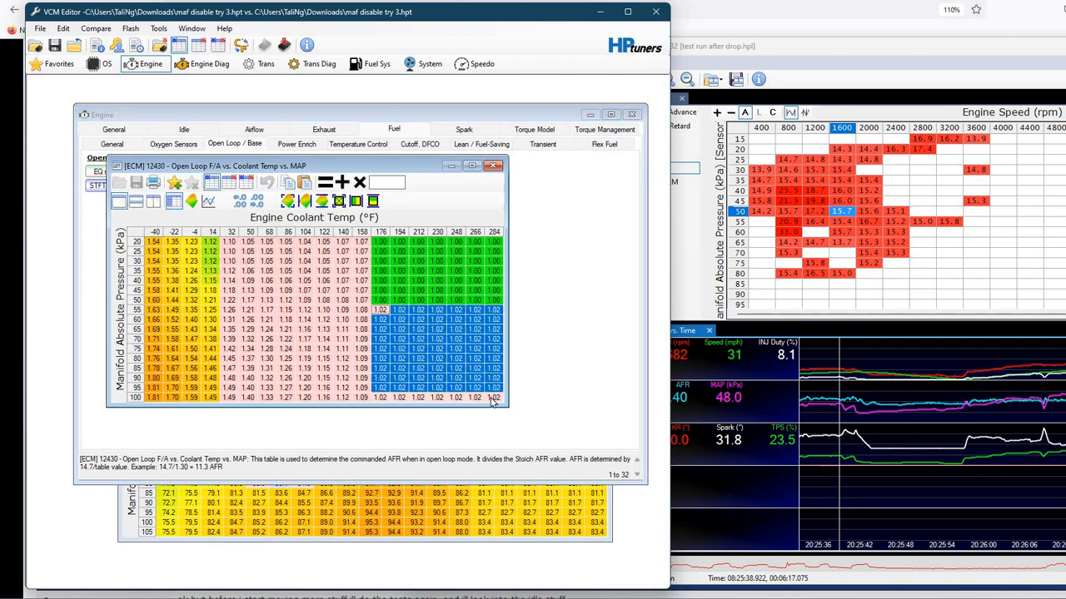
key(plus)
key(plus)
click(442, 387)
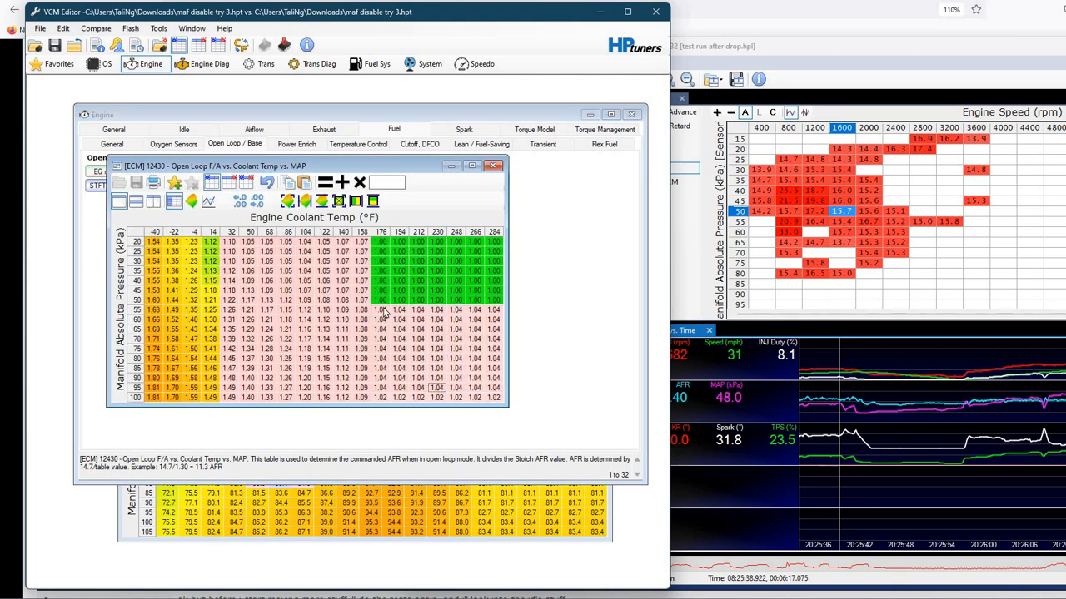
drag(381, 311, 494, 398)
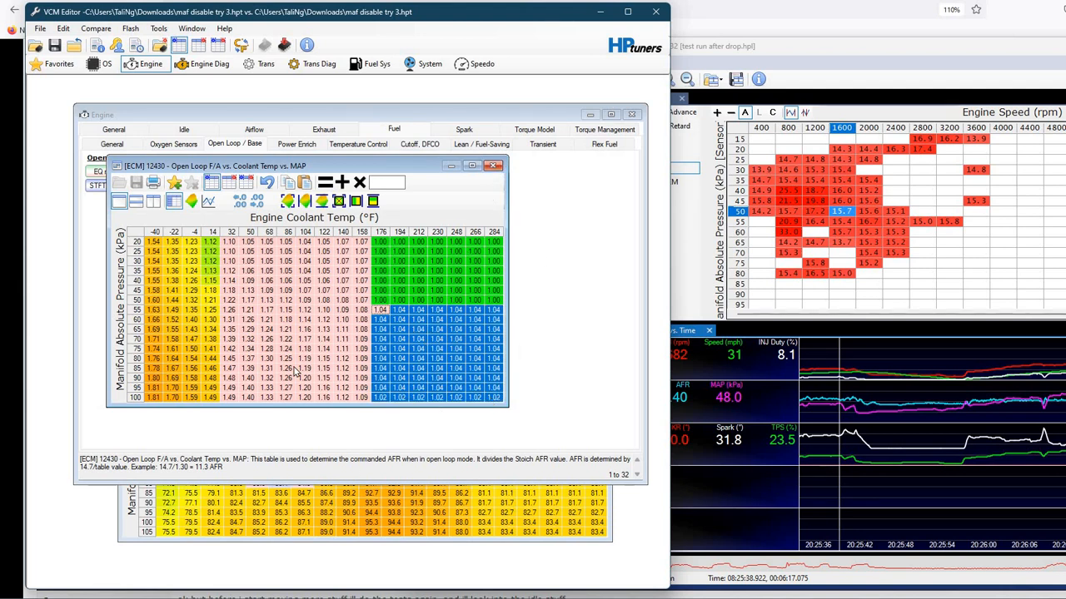
Bring the Primary VE table forward and examine its rows from 15 to 45 kPa and from 50 to 65 kPa.
click(260, 491)
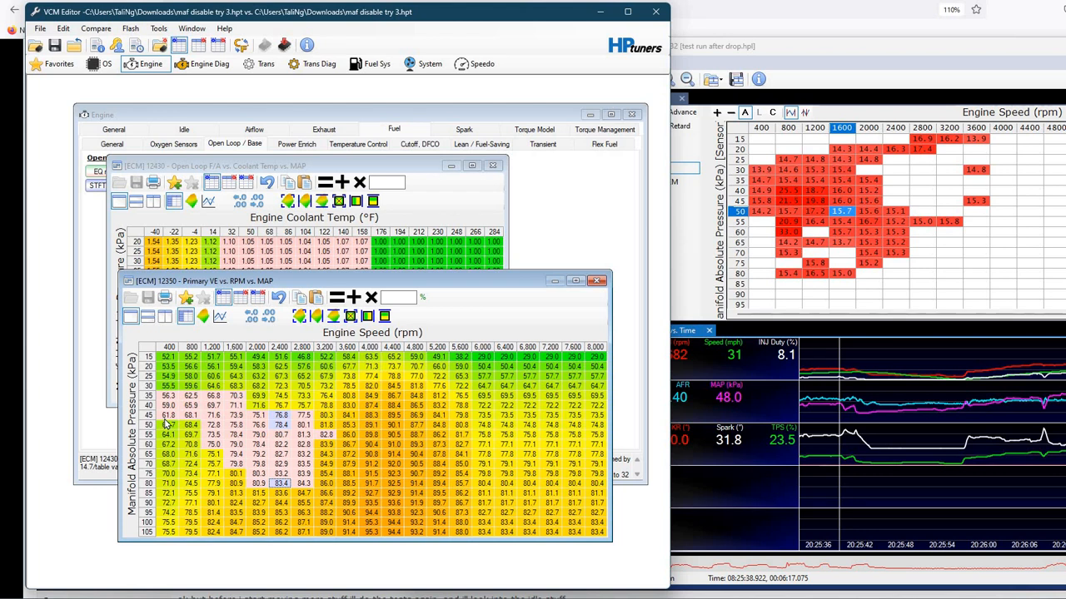
drag(166, 416, 598, 357)
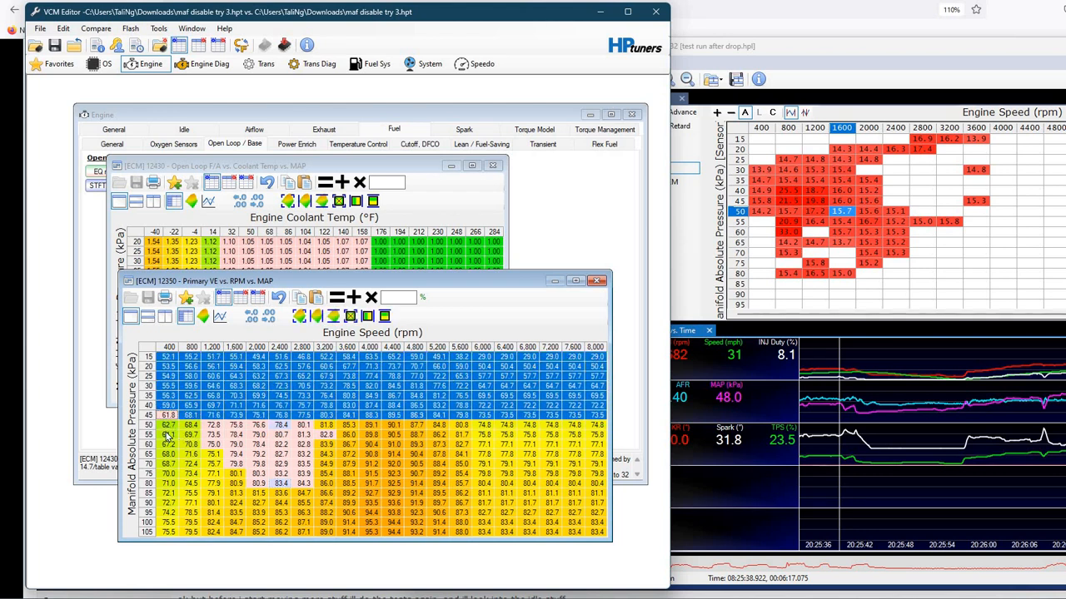
drag(167, 428, 592, 458)
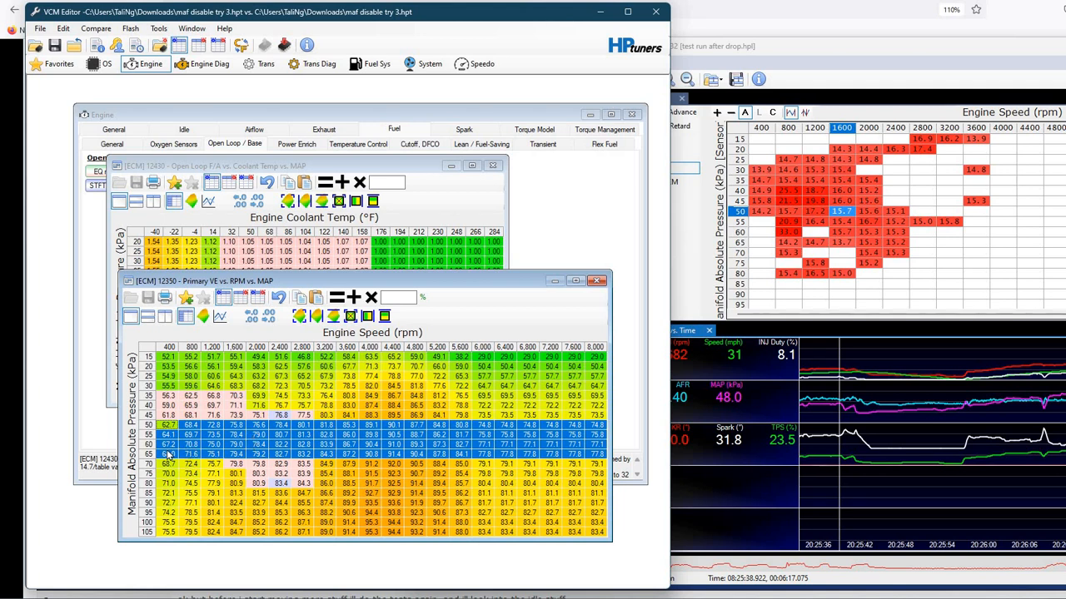
drag(165, 454, 594, 457)
drag(165, 434, 588, 435)
drag(169, 447, 588, 447)
drag(167, 455, 538, 456)
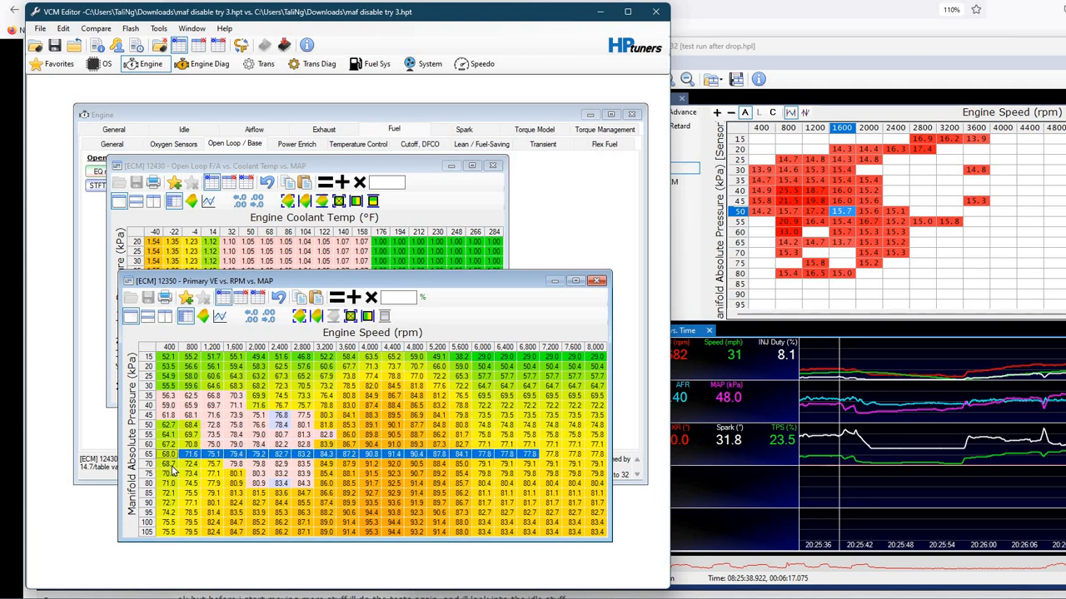
Examine the Primary VE rows from 70 to 105 kPa across the engine speed range.
drag(169, 468, 484, 457)
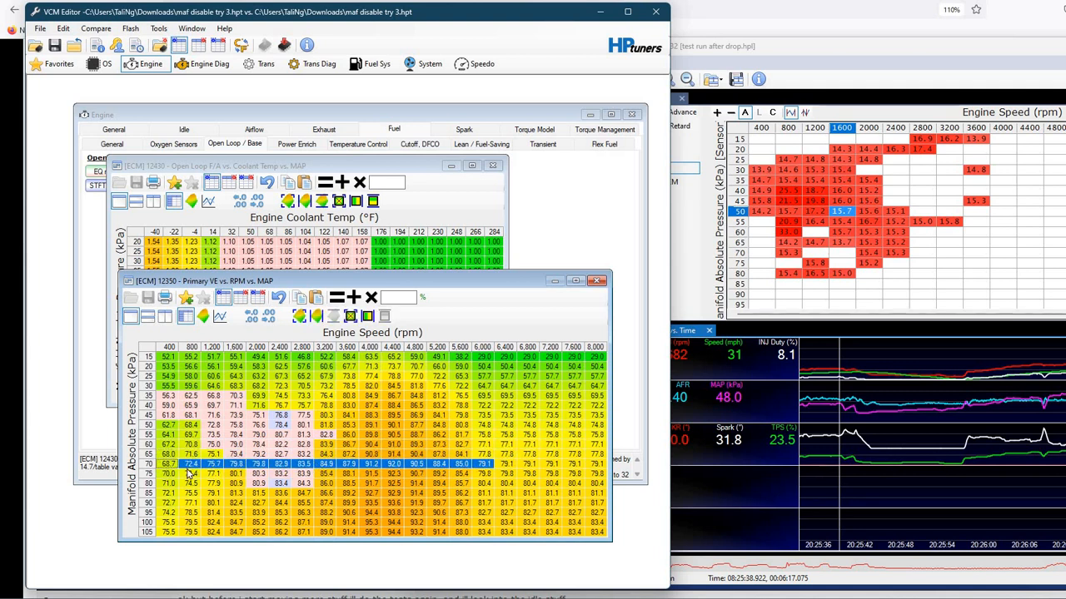
drag(171, 475, 533, 475)
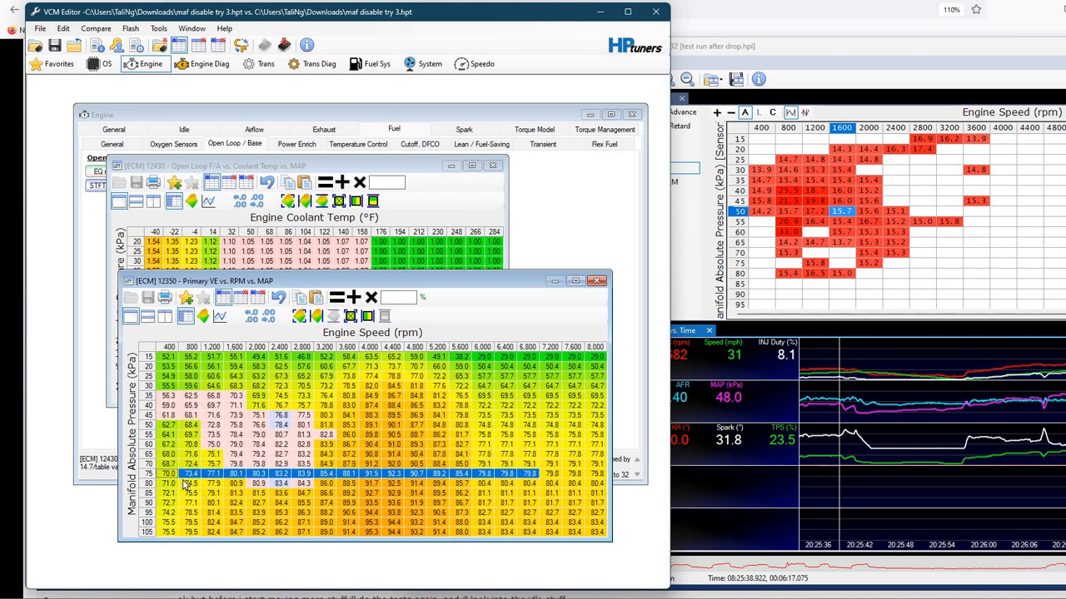
drag(171, 489, 591, 483)
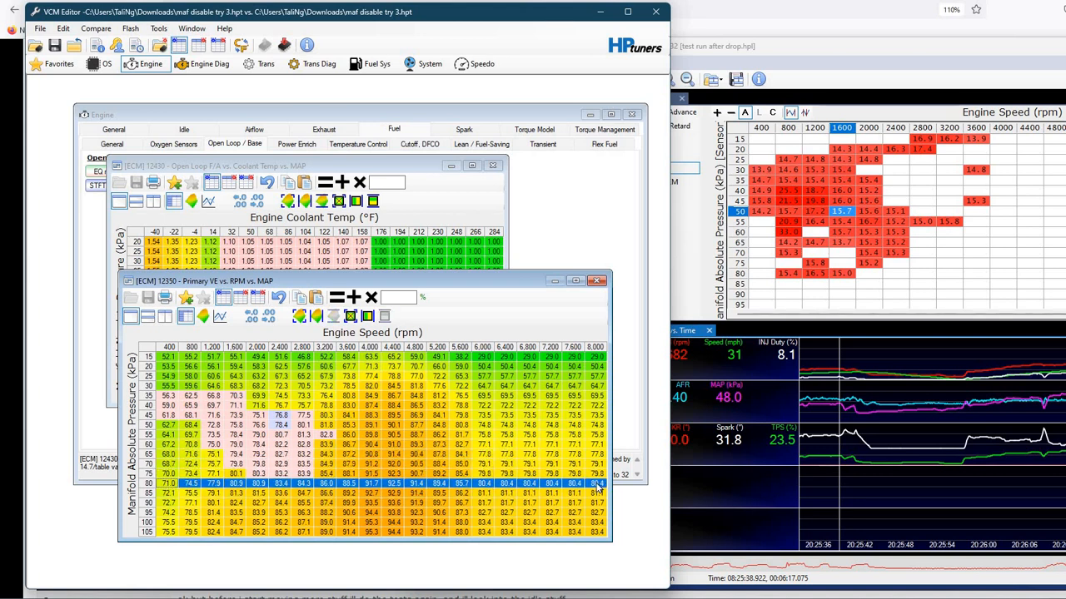
drag(164, 496, 597, 497)
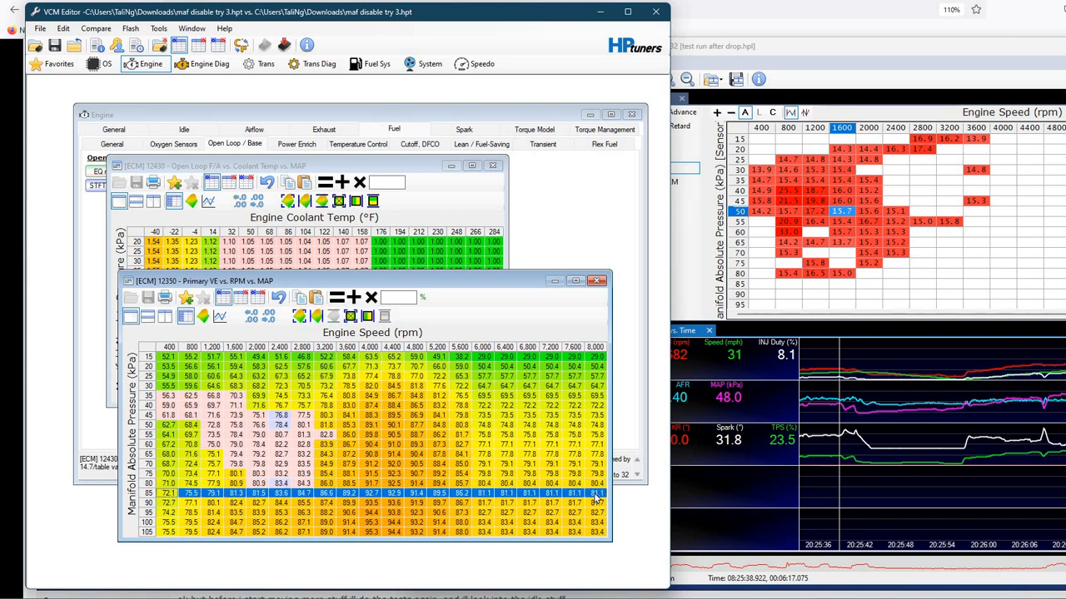
drag(170, 509, 598, 505)
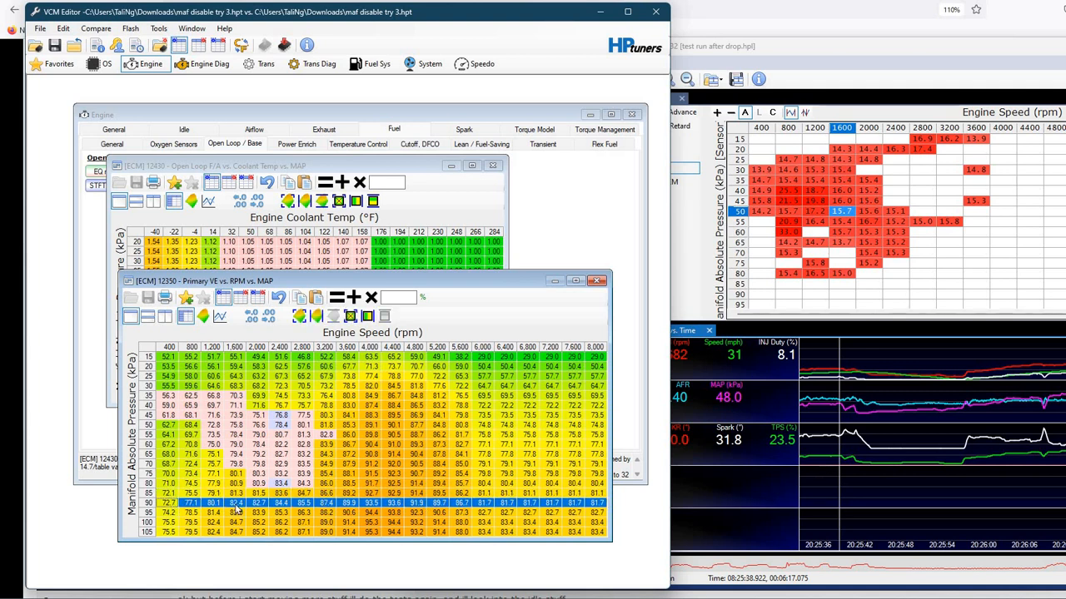
drag(226, 517, 595, 514)
drag(166, 523, 592, 524)
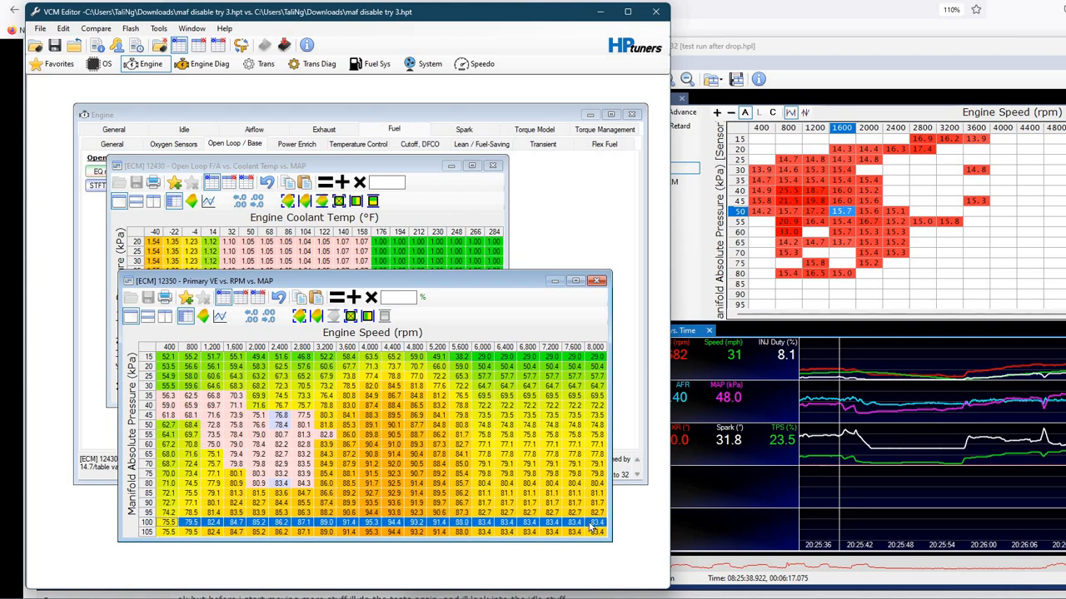
drag(169, 524, 591, 540)
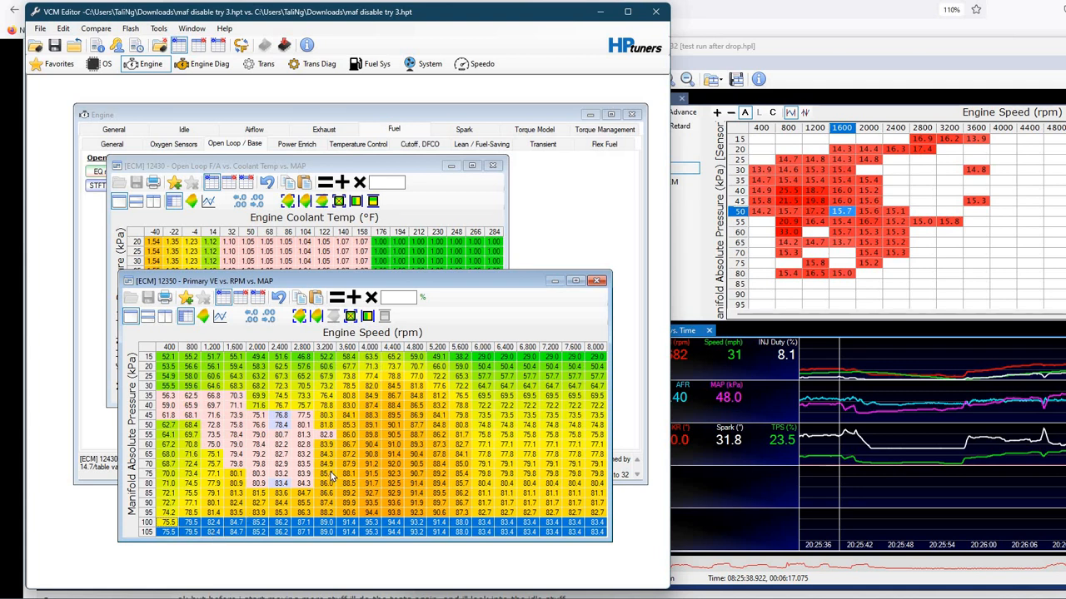
Close the Primary VE and Open Loop F/A tables and open the High Octane main spark table.
click(598, 281)
click(493, 166)
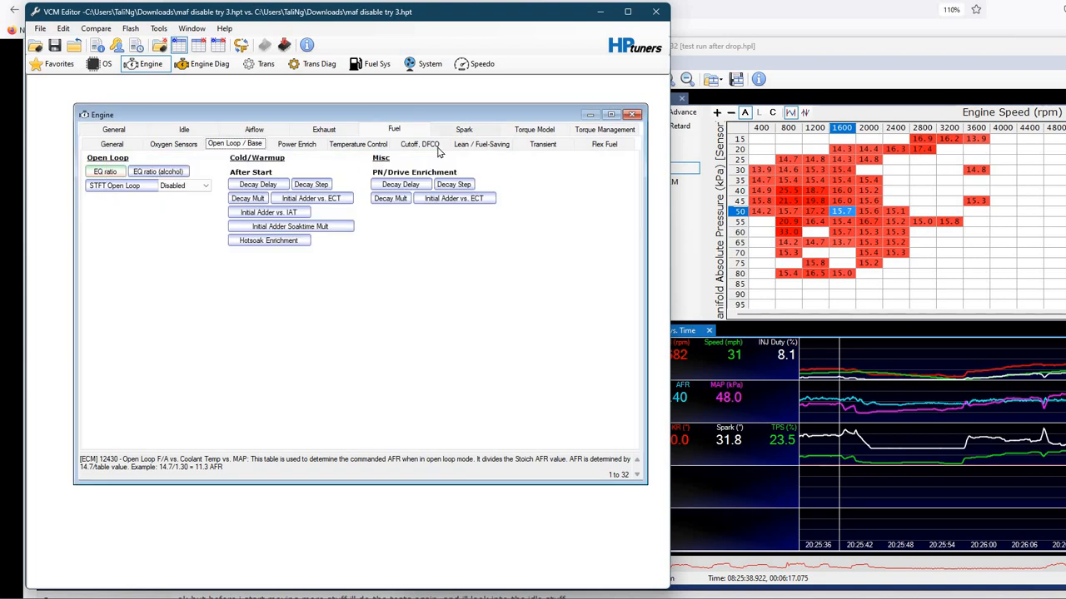
click(464, 129)
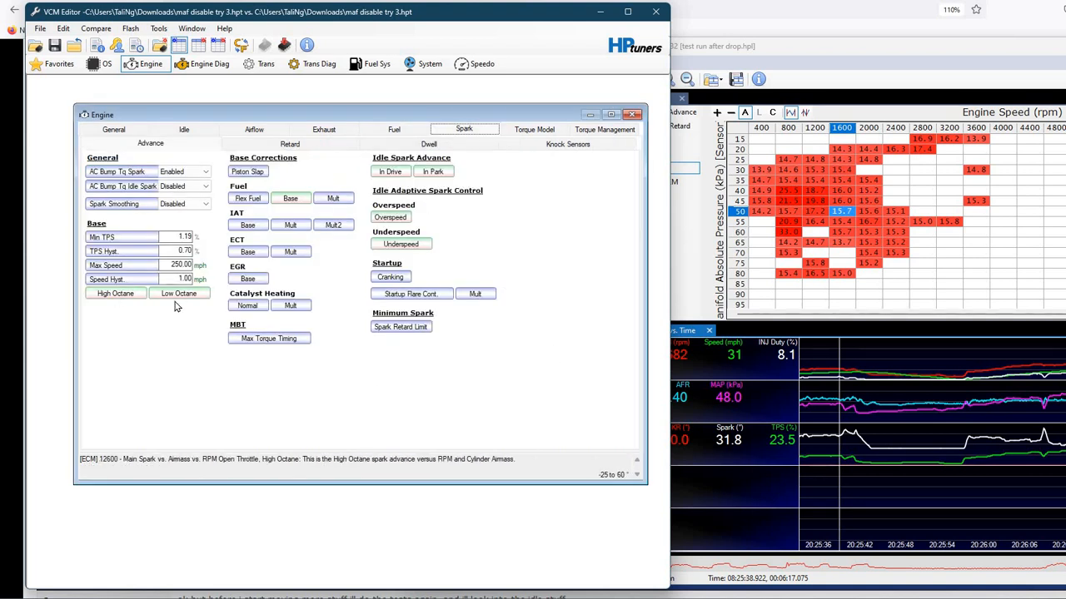
click(139, 296)
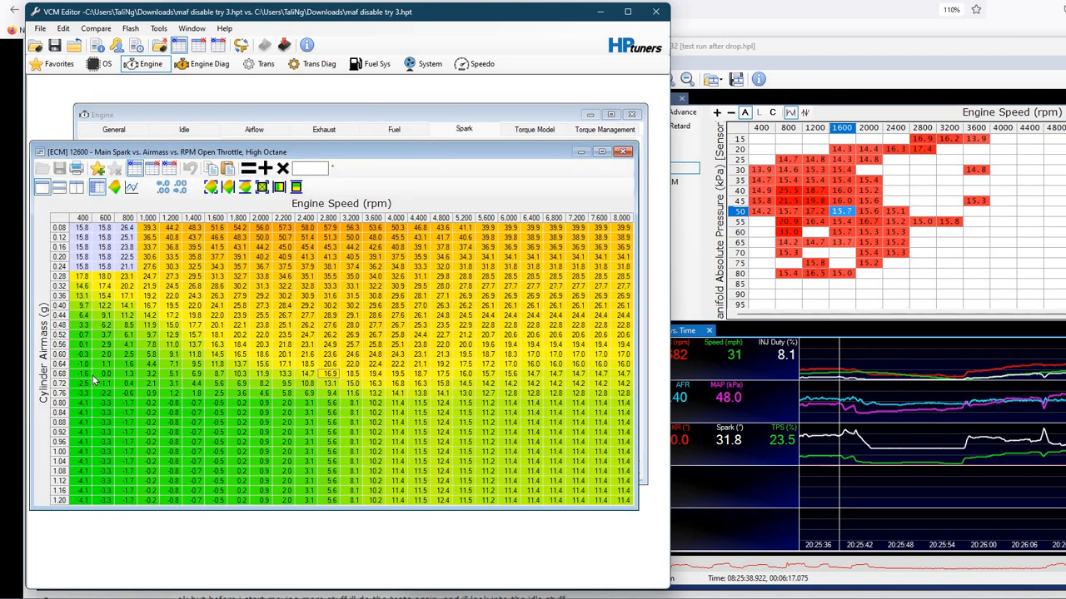
Compare High Octane spark cells around 2,200 to 2,400 rpm and 0.60 to 0.68 g with the driving section of the VCM Scanner log.
click(316, 374)
drag(1000, 505, 933, 489)
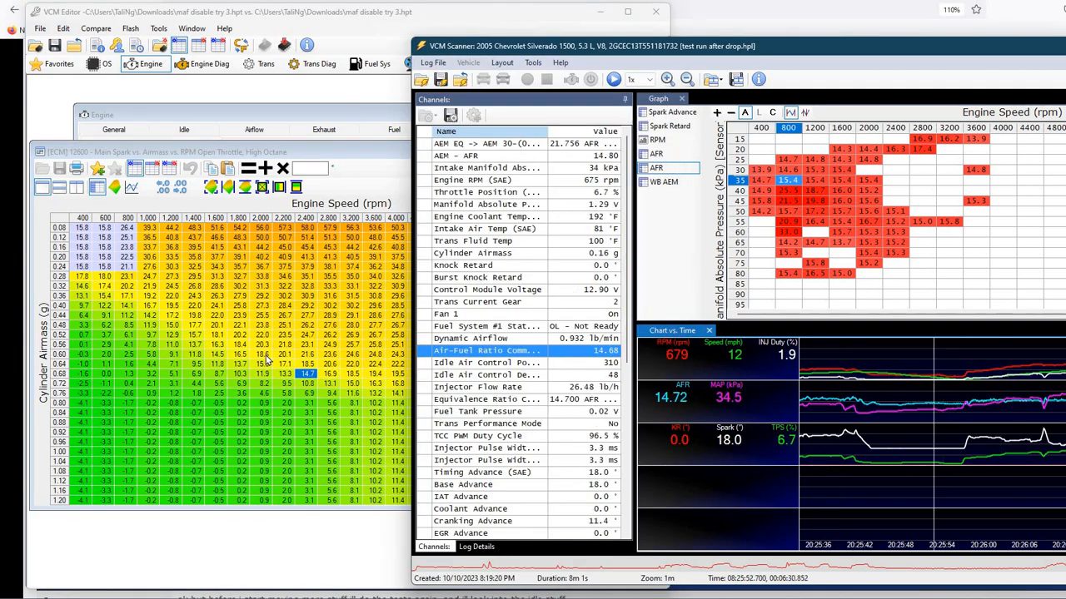
click(275, 392)
click(285, 383)
click(291, 354)
drag(935, 495, 1045, 467)
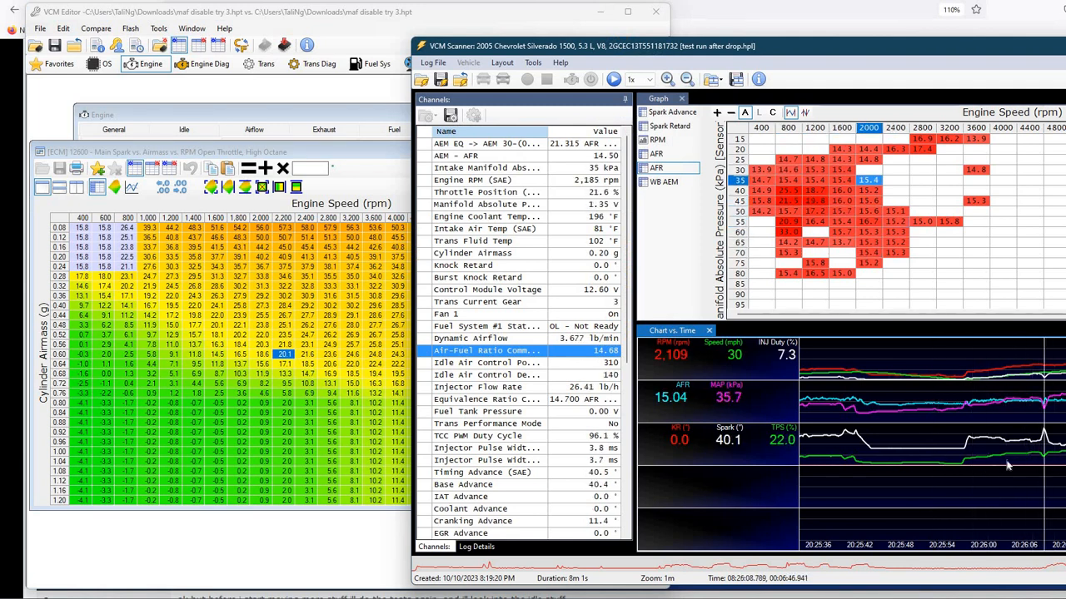
Examine the logged spark channels from Timing Advance through Smoothing Advance.
scroll(604, 392, down, 3)
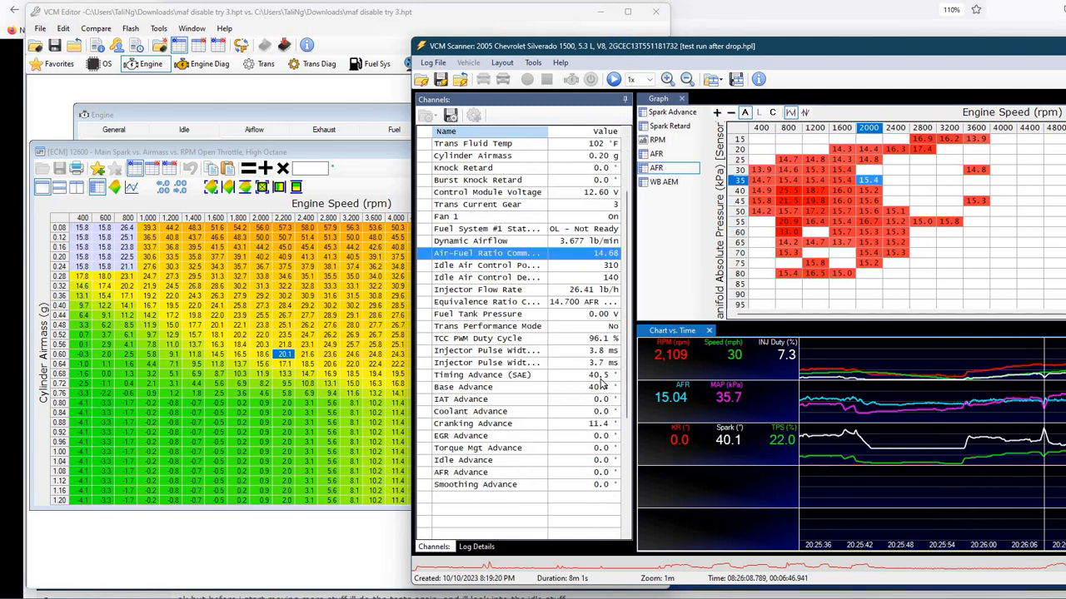
drag(601, 379, 586, 496)
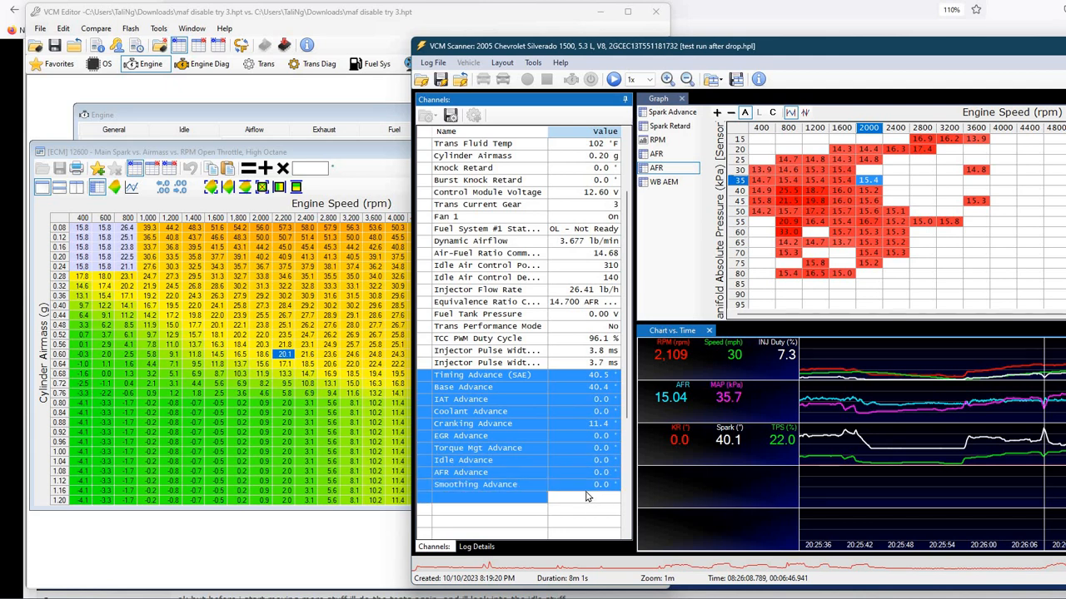
click(545, 436)
drag(582, 388, 575, 489)
click(576, 473)
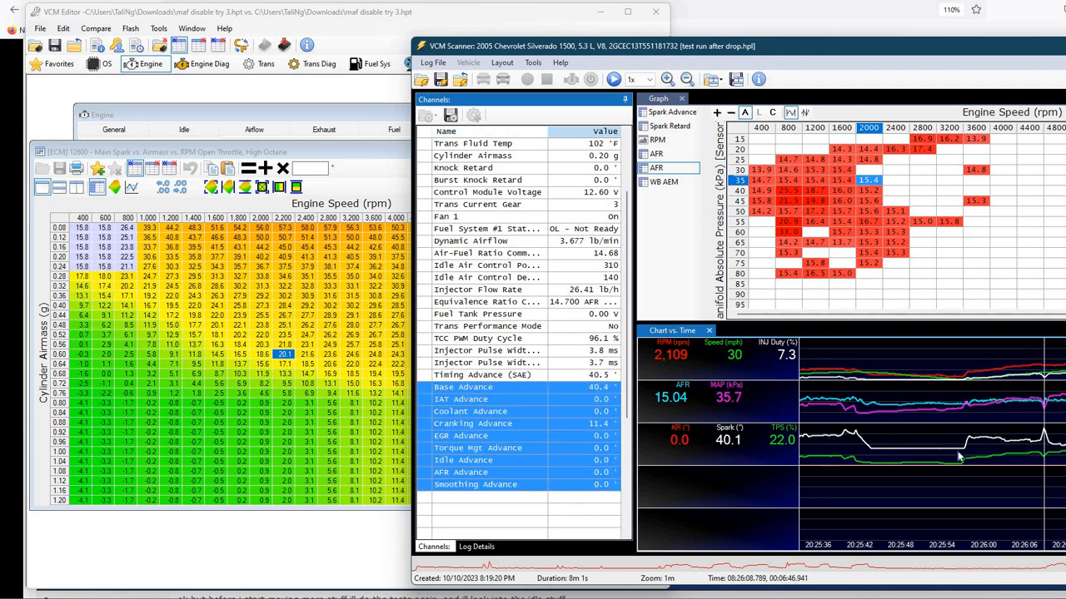
Compare Base Advance and the spark correction channels at several heavier and lighter throttle moments of the driving log.
drag(960, 456, 1054, 463)
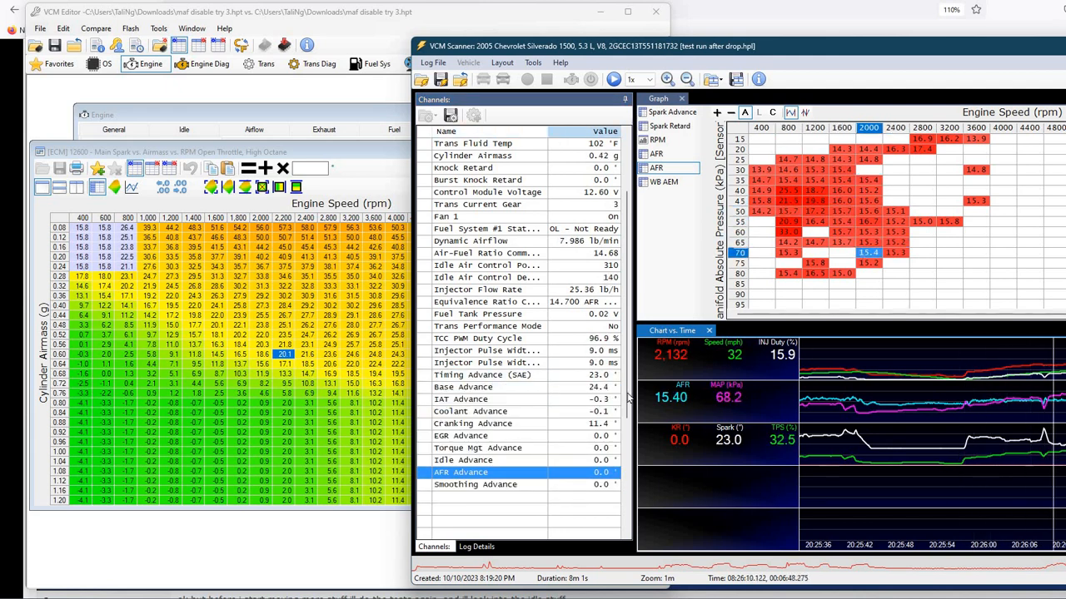
click(549, 388)
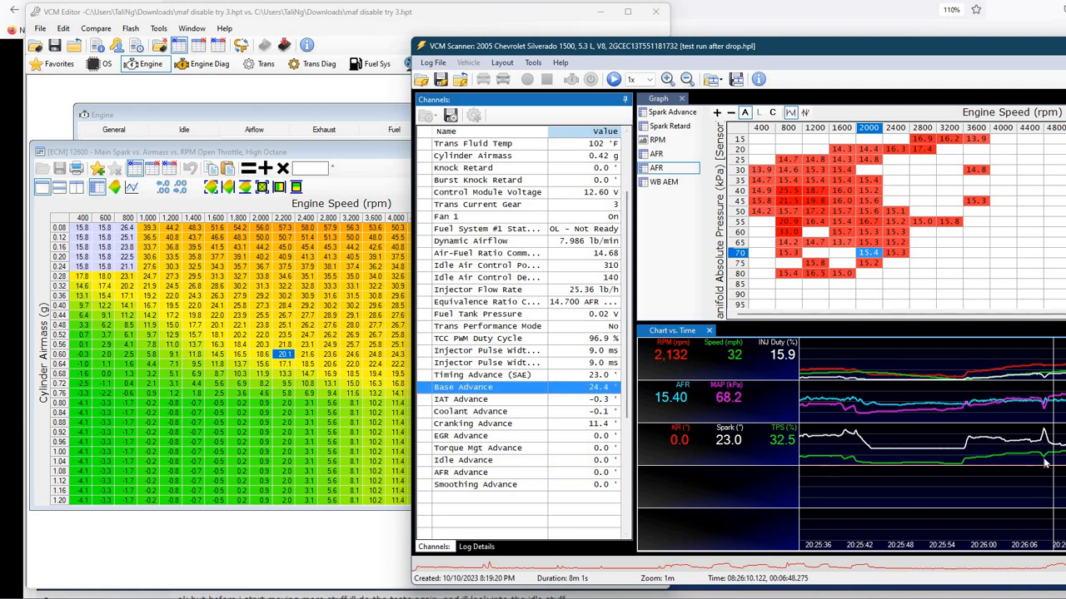
drag(1045, 462, 938, 476)
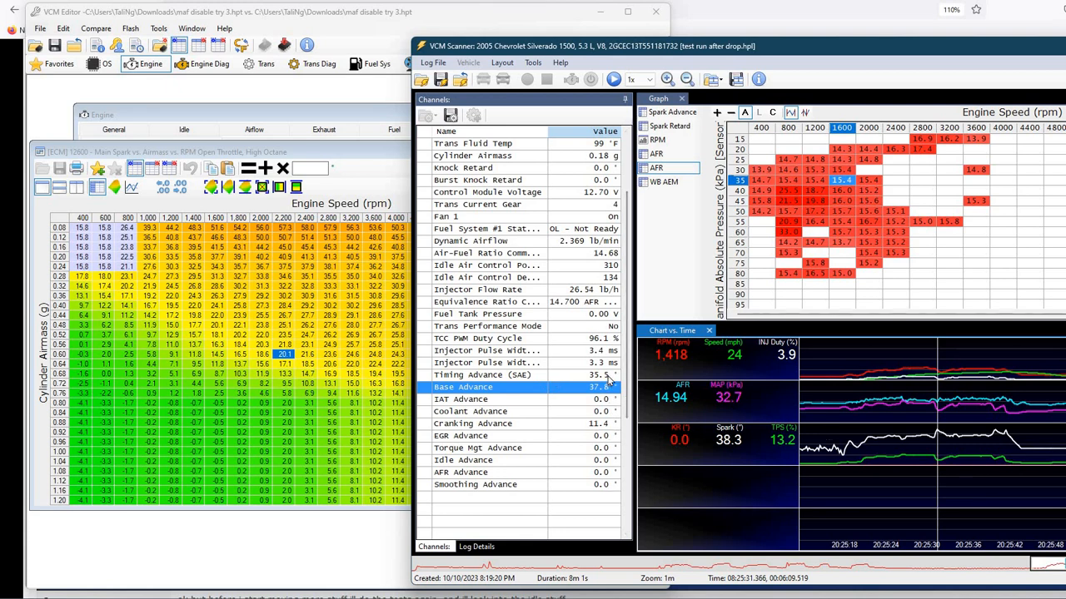
drag(609, 404, 606, 487)
click(607, 486)
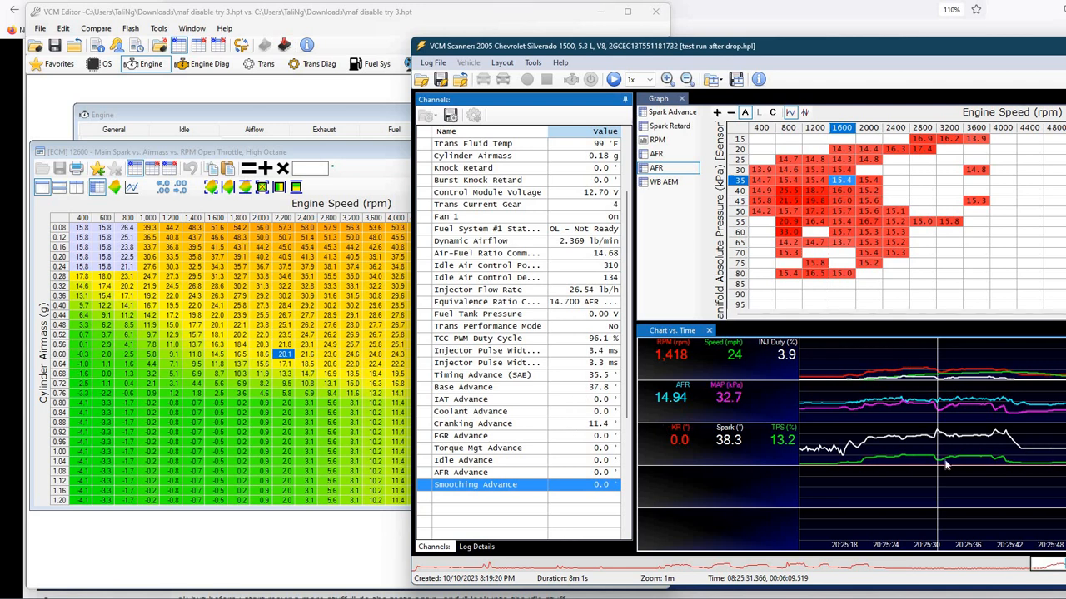
drag(944, 465, 895, 469)
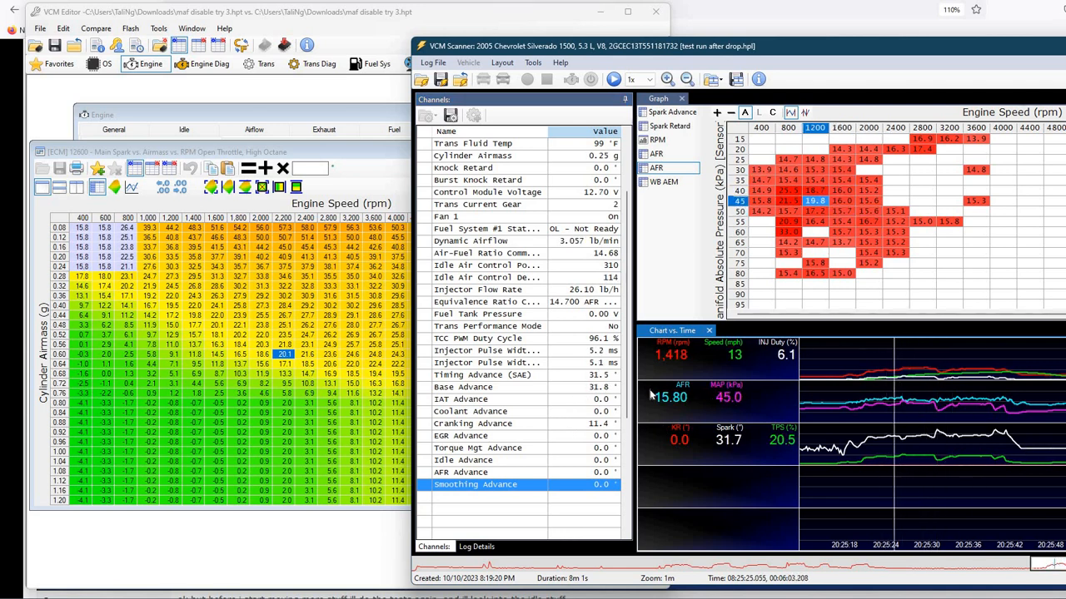
Check Base Advance and Idle Advance in the idling section of the log around 20:24:30, and return to the driving section near 20:25:30.
mouse_move(998, 468)
mouse_down()
mouse_move(857, 475)
mouse_move(997, 477)
mouse_up()
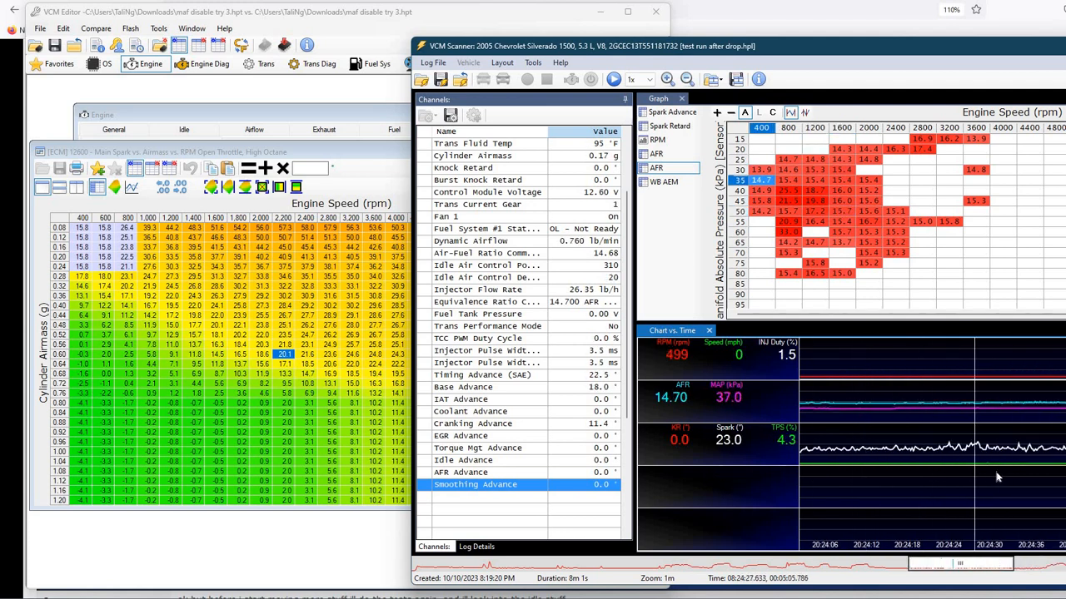
click(585, 388)
mouse_move(962, 472)
mouse_down()
mouse_move(932, 474)
mouse_move(974, 471)
mouse_up()
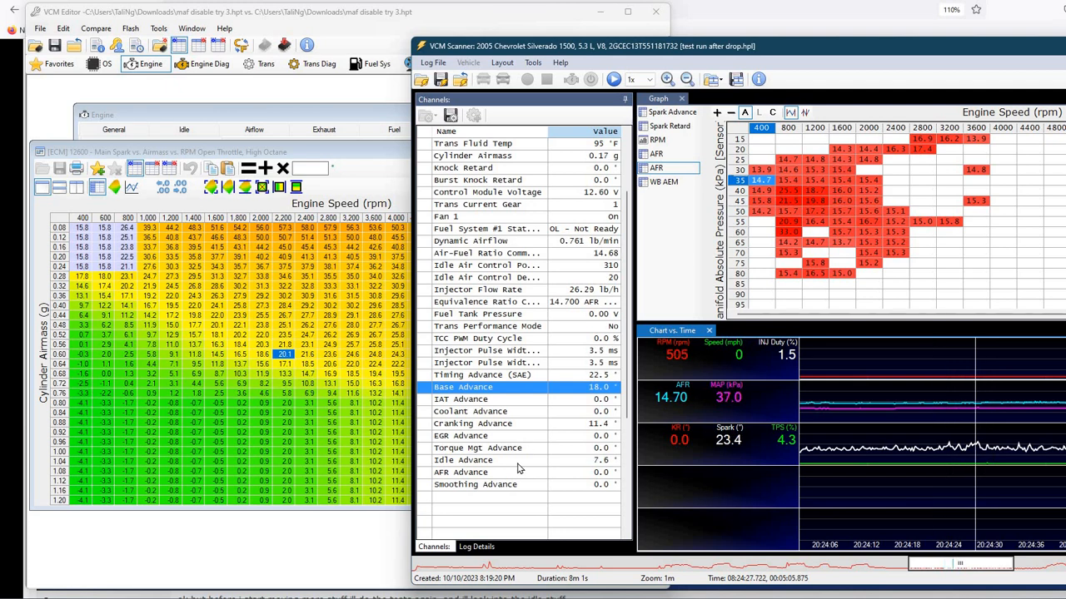
click(554, 463)
click(990, 484)
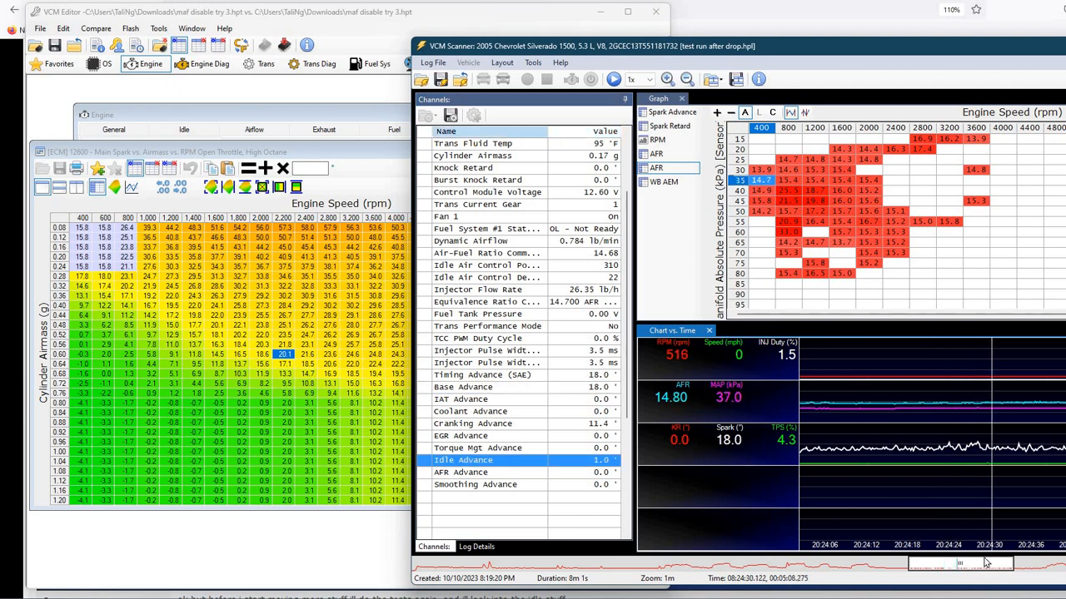
drag(1036, 567, 1060, 566)
drag(977, 486, 1058, 458)
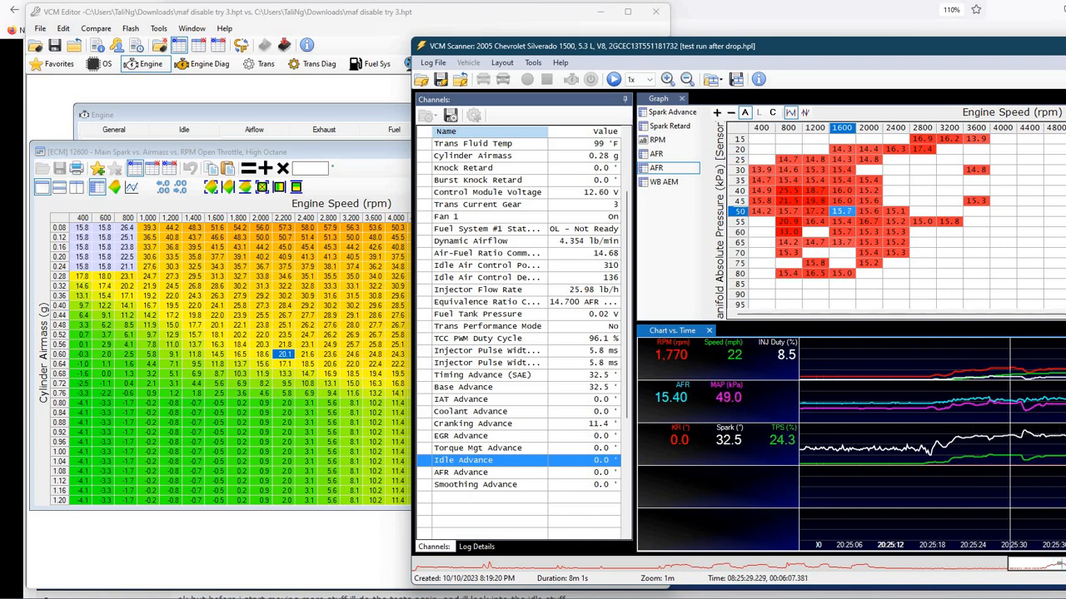